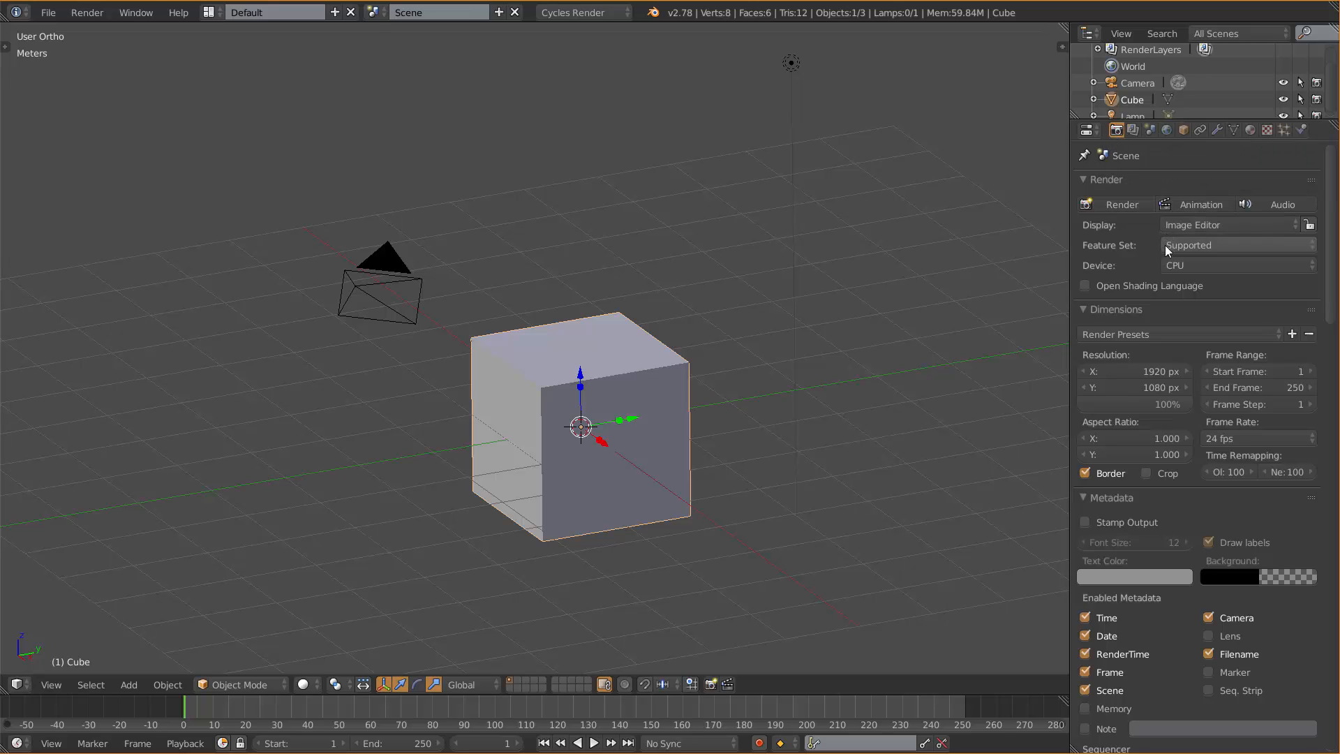
- Look through the Cycles render settings, from Render and Dimensions down to Performance and Bake
scroll(1222, 251, down, 10)
scroll(1336, 330, down, 2)
scroll(1336, 329, down, 15)
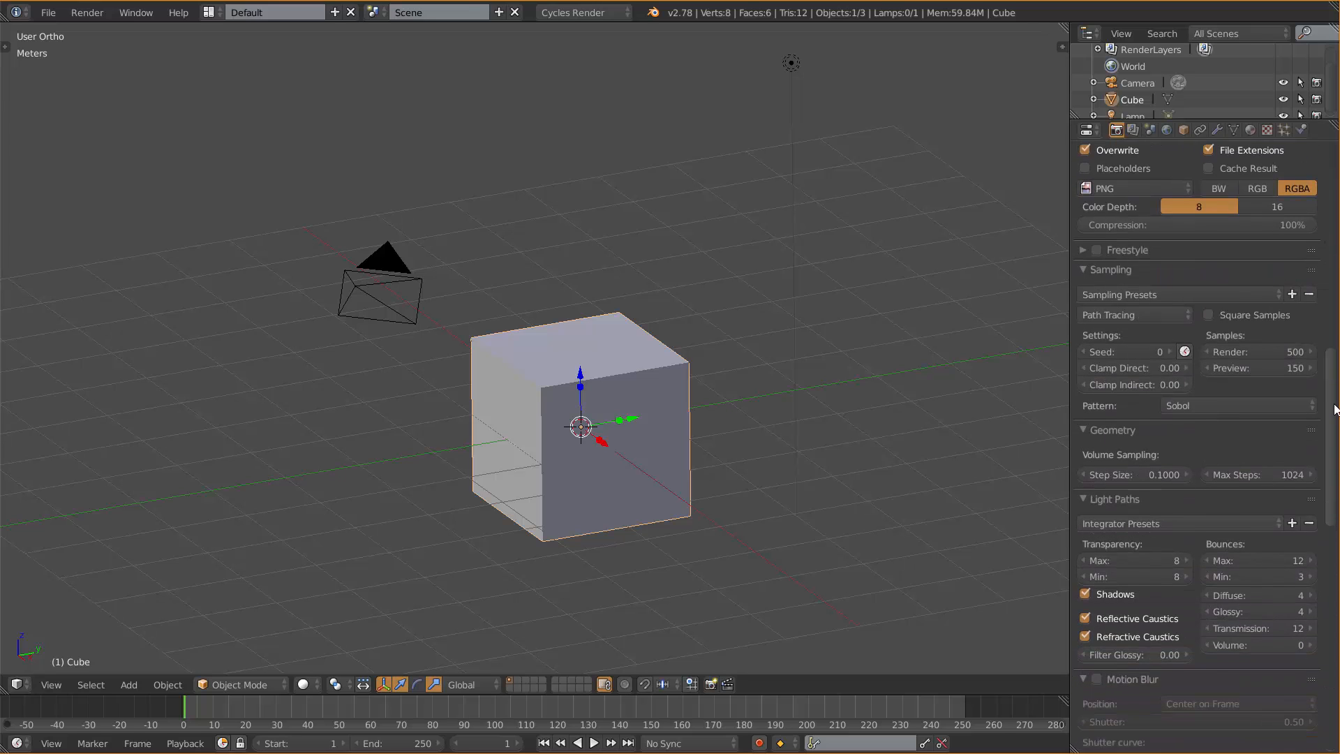
scroll(1321, 318, up, 13)
drag(1320, 318, 1331, 183)
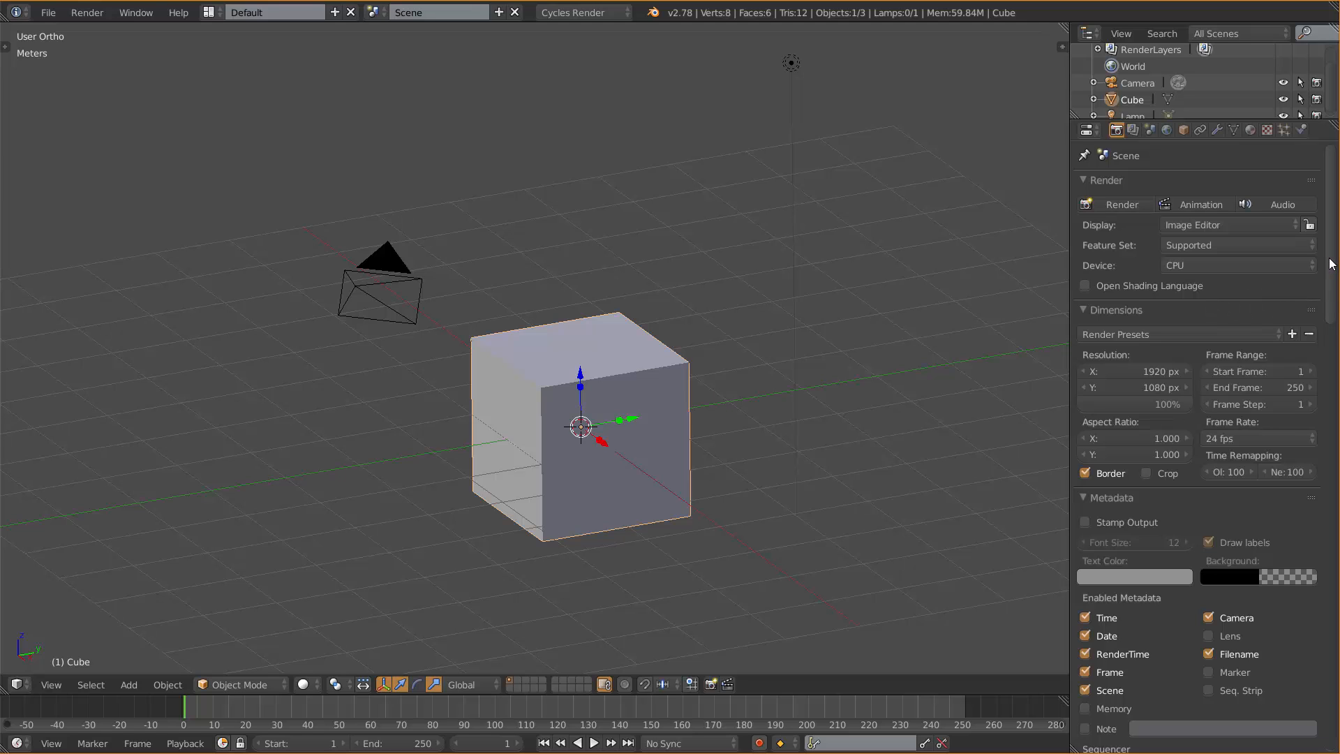
drag(1331, 265, 1331, 301)
scroll(1310, 563, down, 15)
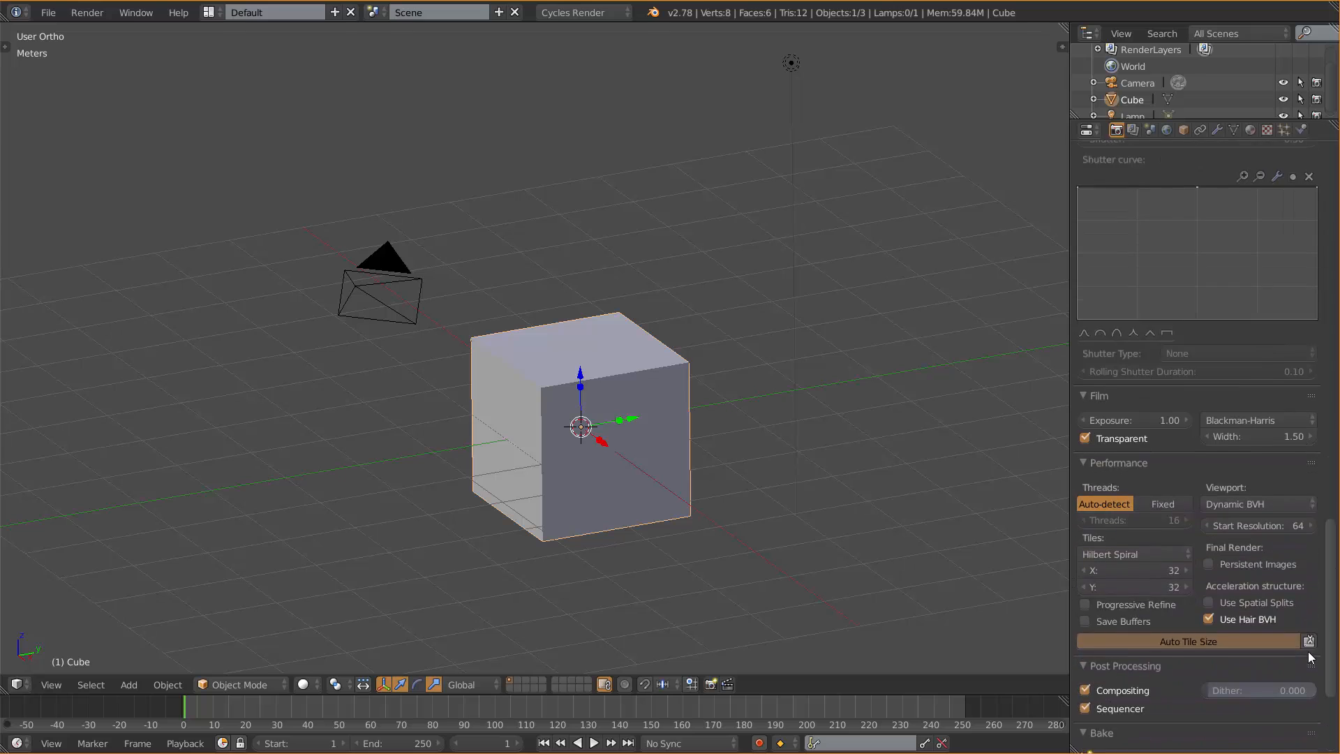
scroll(1301, 504, up, 5)
scroll(1302, 418, up, 15)
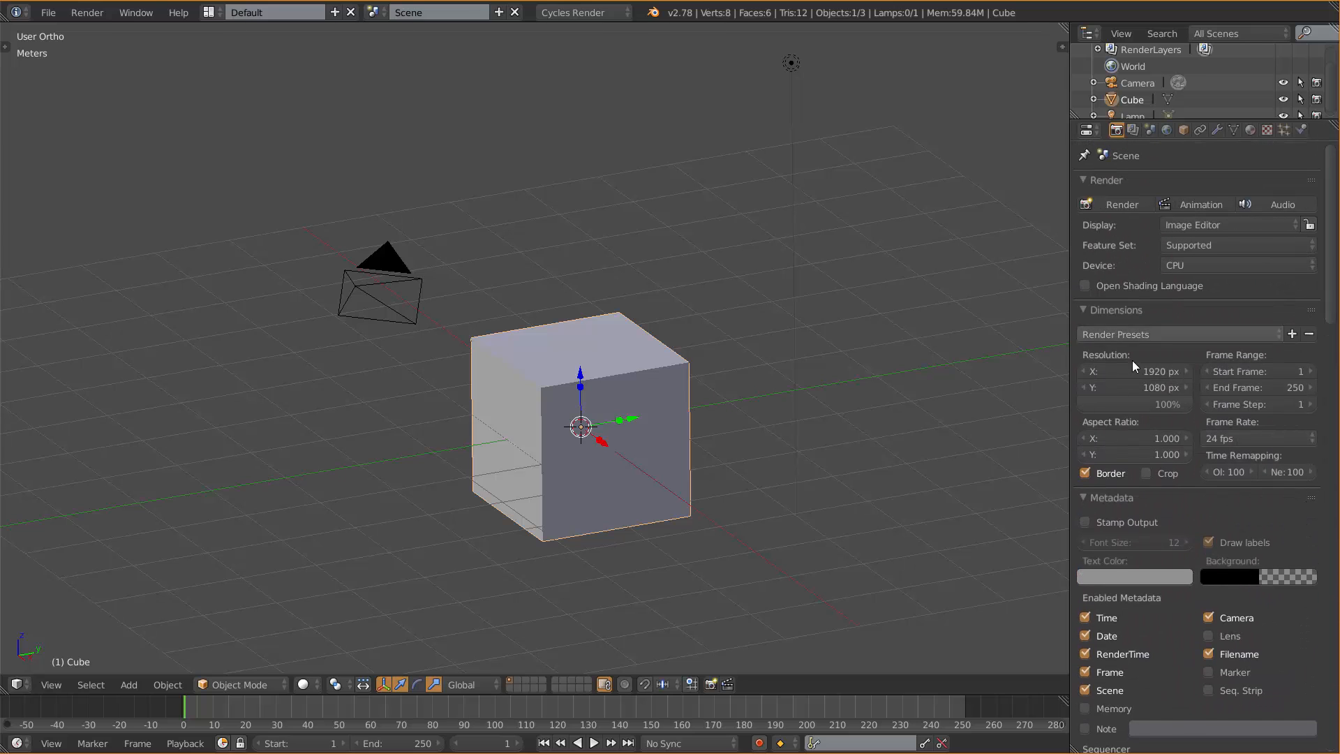
- Widen the properties editor and try collapsing and reopening the Render section
drag(1070, 420, 990, 439)
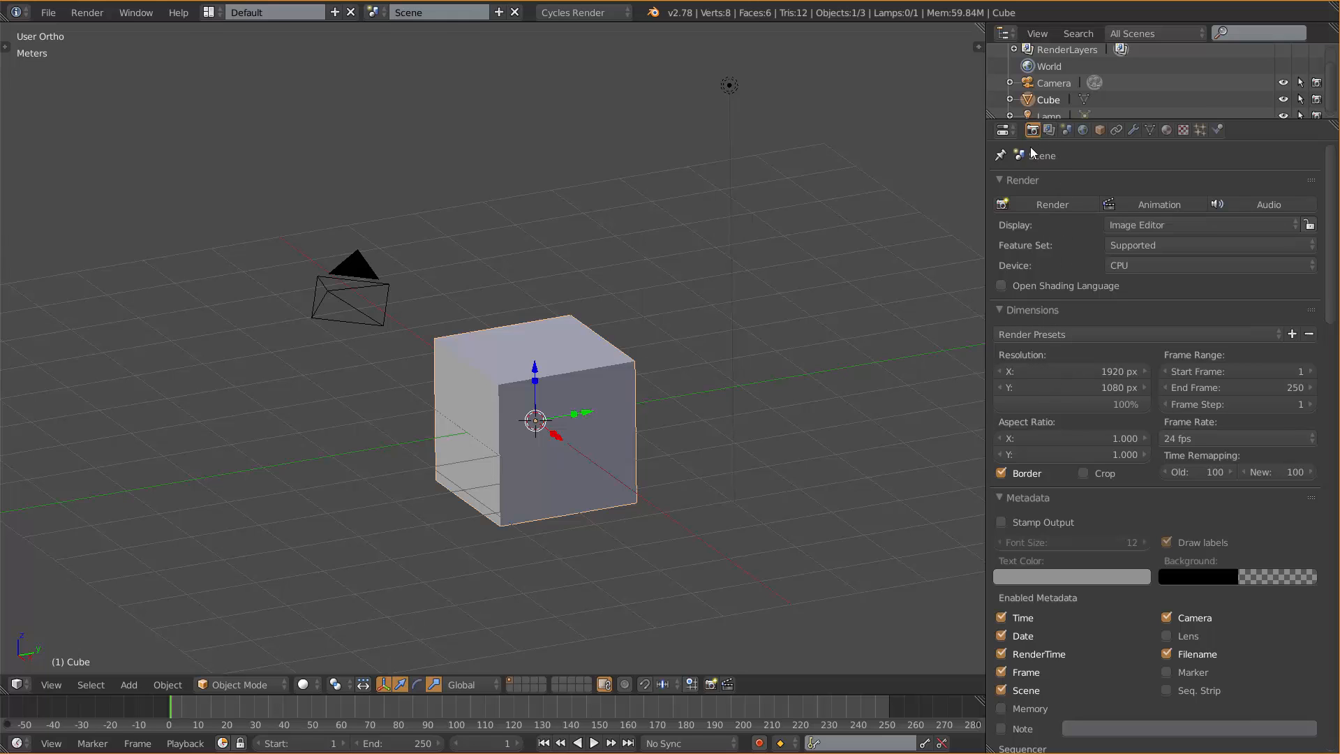
click(999, 179)
click(1000, 180)
mouse_move(1311, 180)
mouse_down()
mouse_move(1299, 279)
mouse_move(1313, 457)
mouse_move(1316, 176)
mouse_up()
click(995, 182)
click(995, 179)
- Collapse the Dimensions, Metadata, Output and Sampling sections of the render settings, keeping Freestyle closed
click(1002, 311)
click(1000, 329)
click(1001, 343)
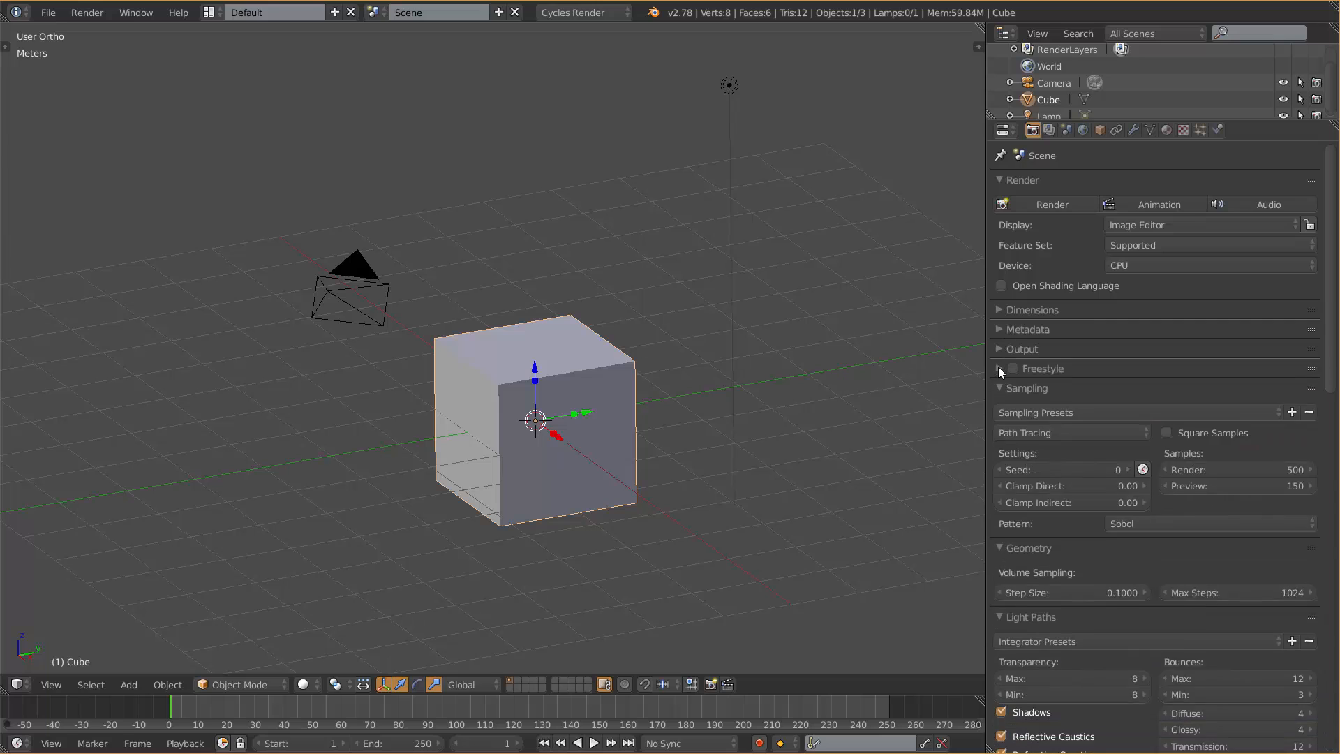
click(998, 367)
click(1000, 367)
click(999, 389)
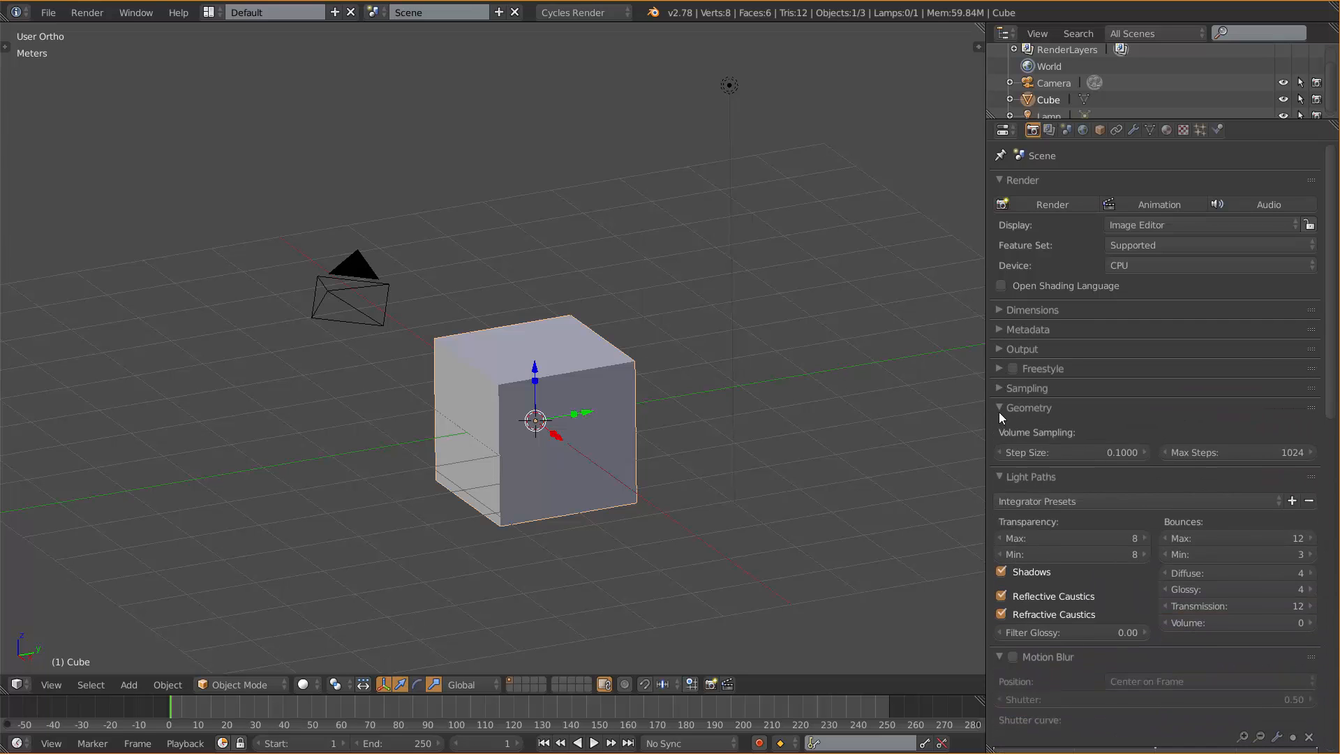
- Collapse the Geometry, Light Paths, Motion Blur, Film, Performance, Post Processing and Bake sections
click(1000, 409)
click(1000, 428)
click(1001, 446)
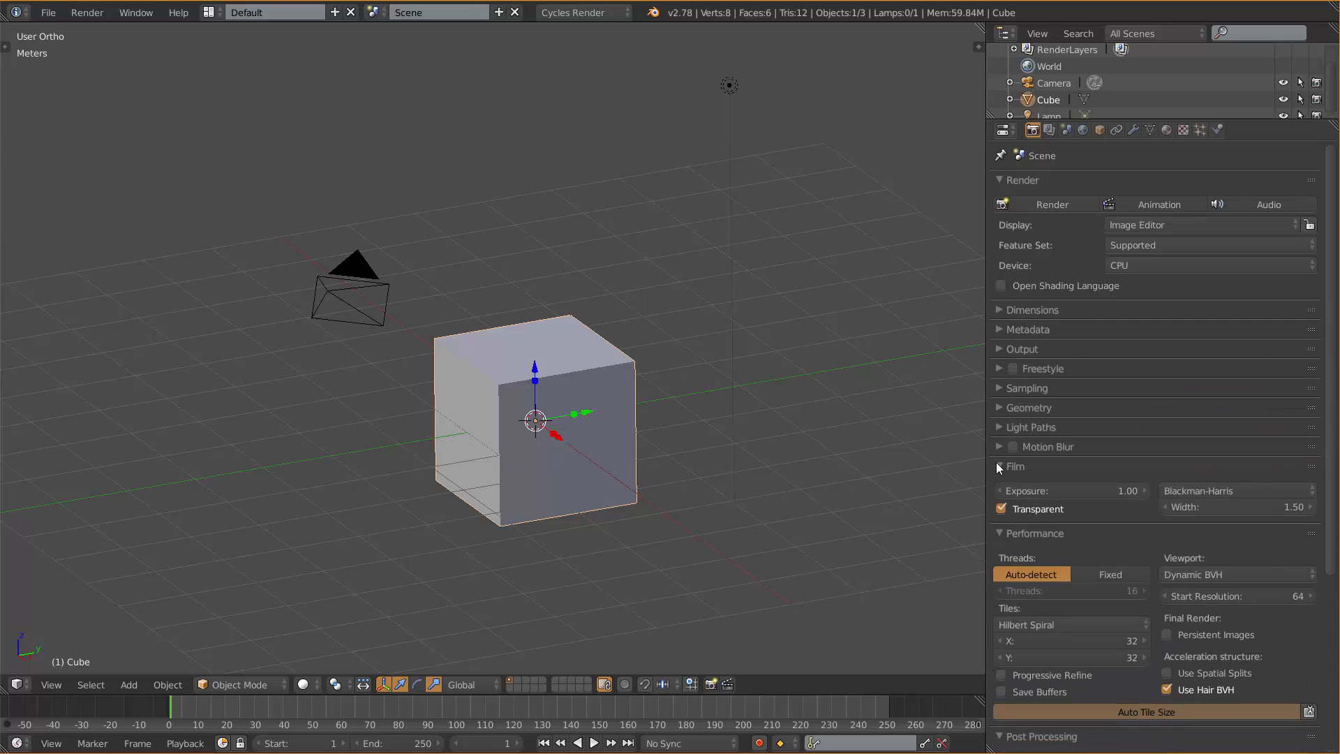
click(996, 465)
click(998, 485)
click(1000, 502)
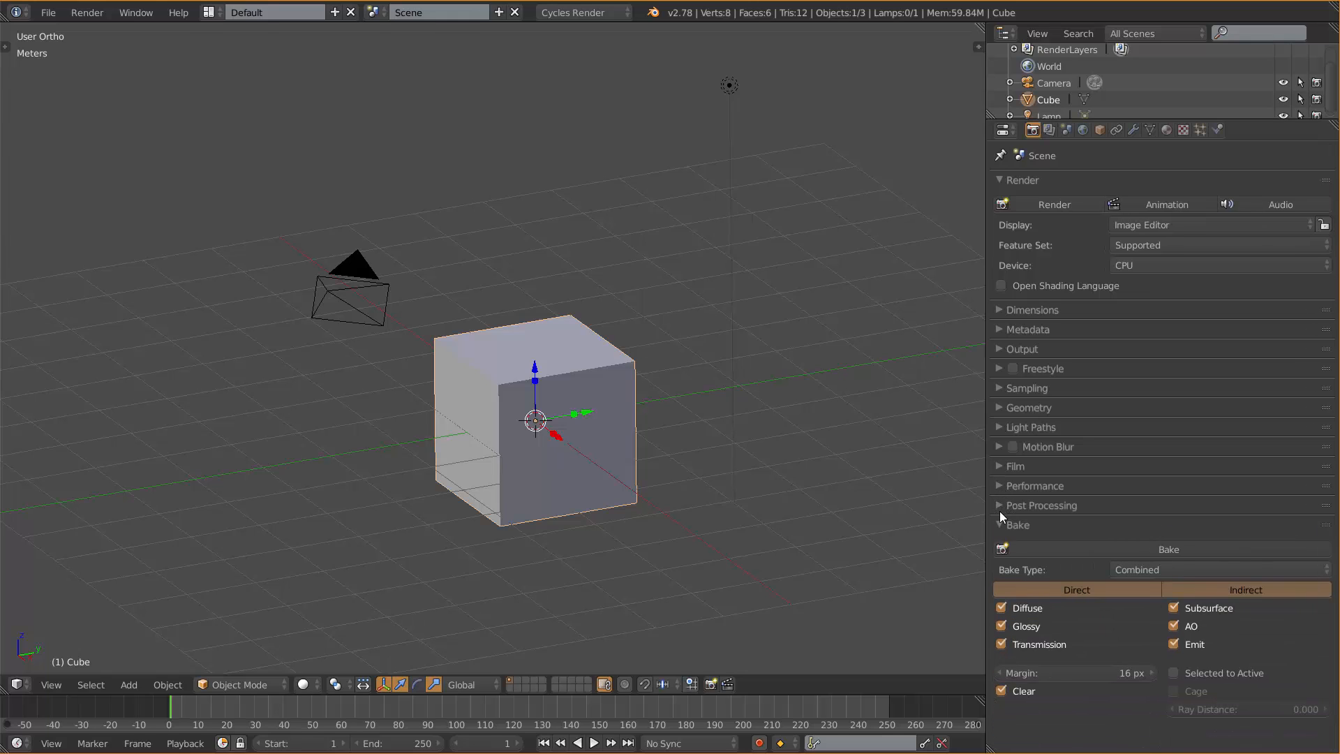
click(1000, 524)
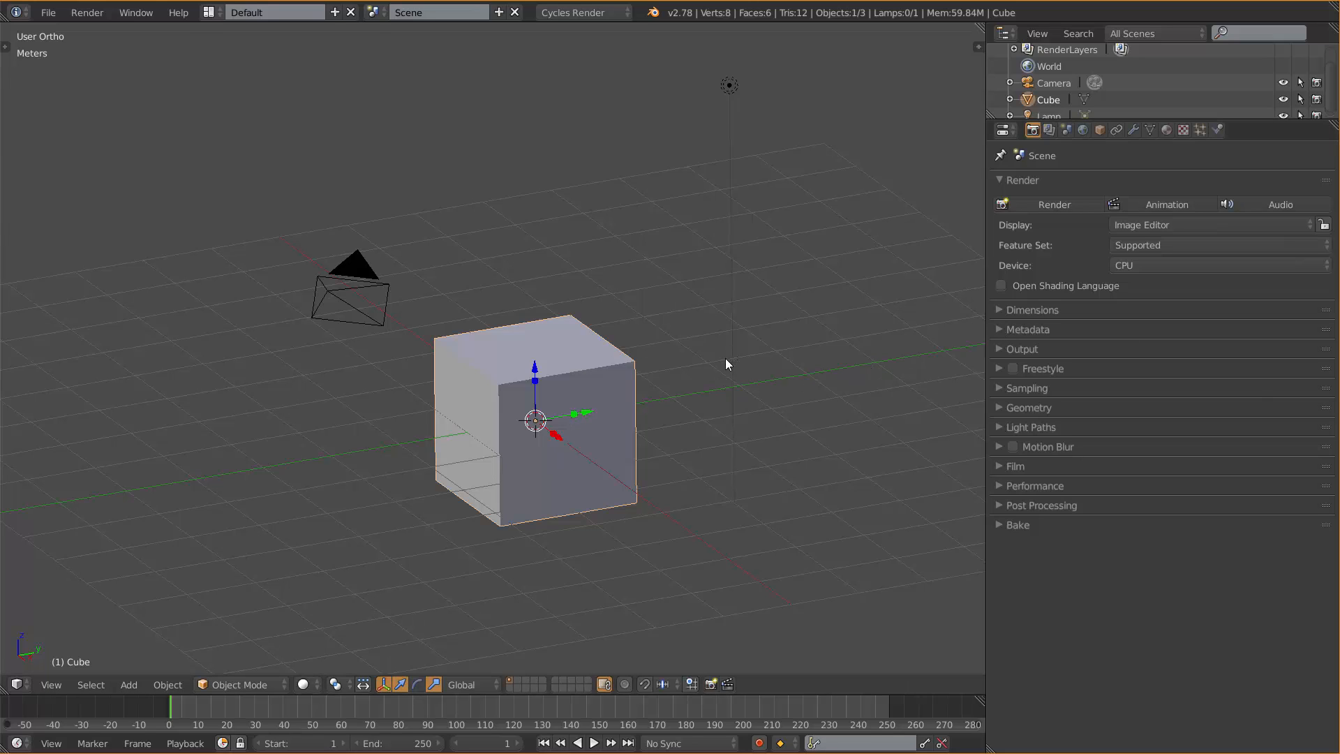
- Start a test render of the cube scene, stop it early and return to the 3D view
click(1058, 204)
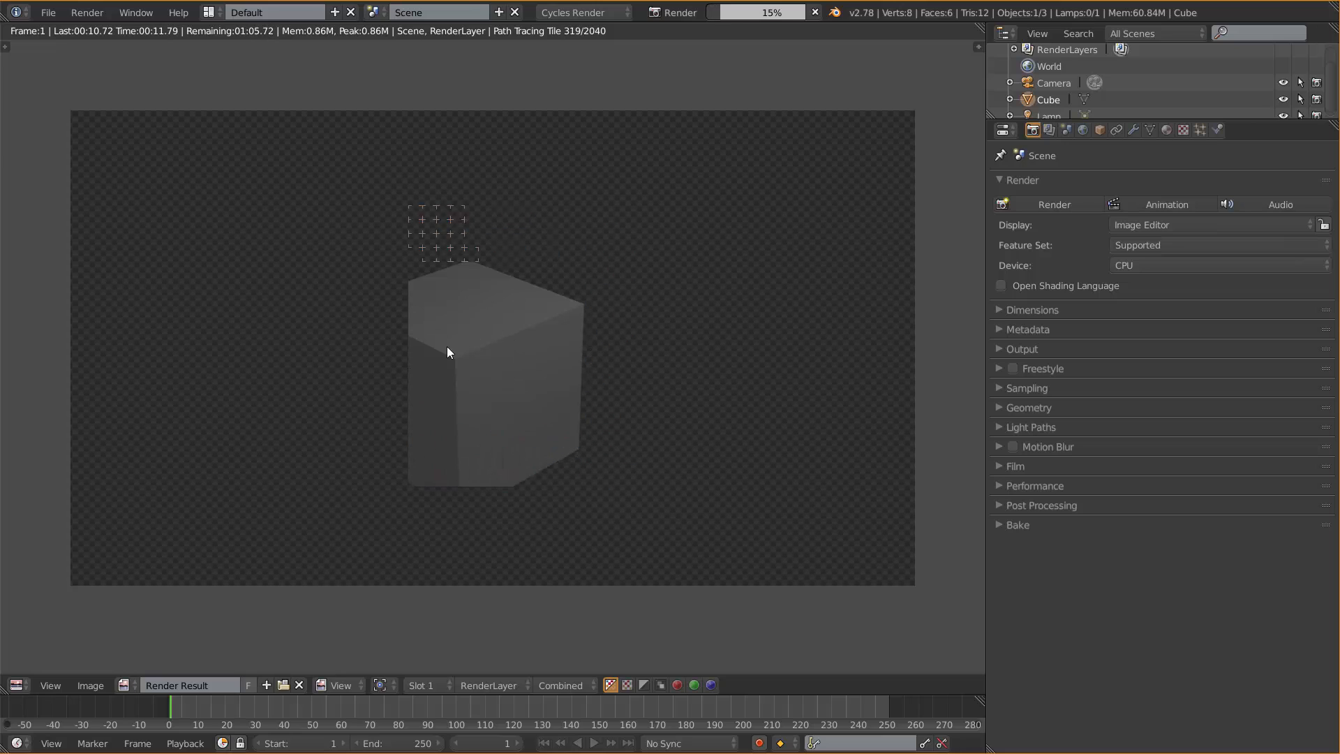
key(Escape)
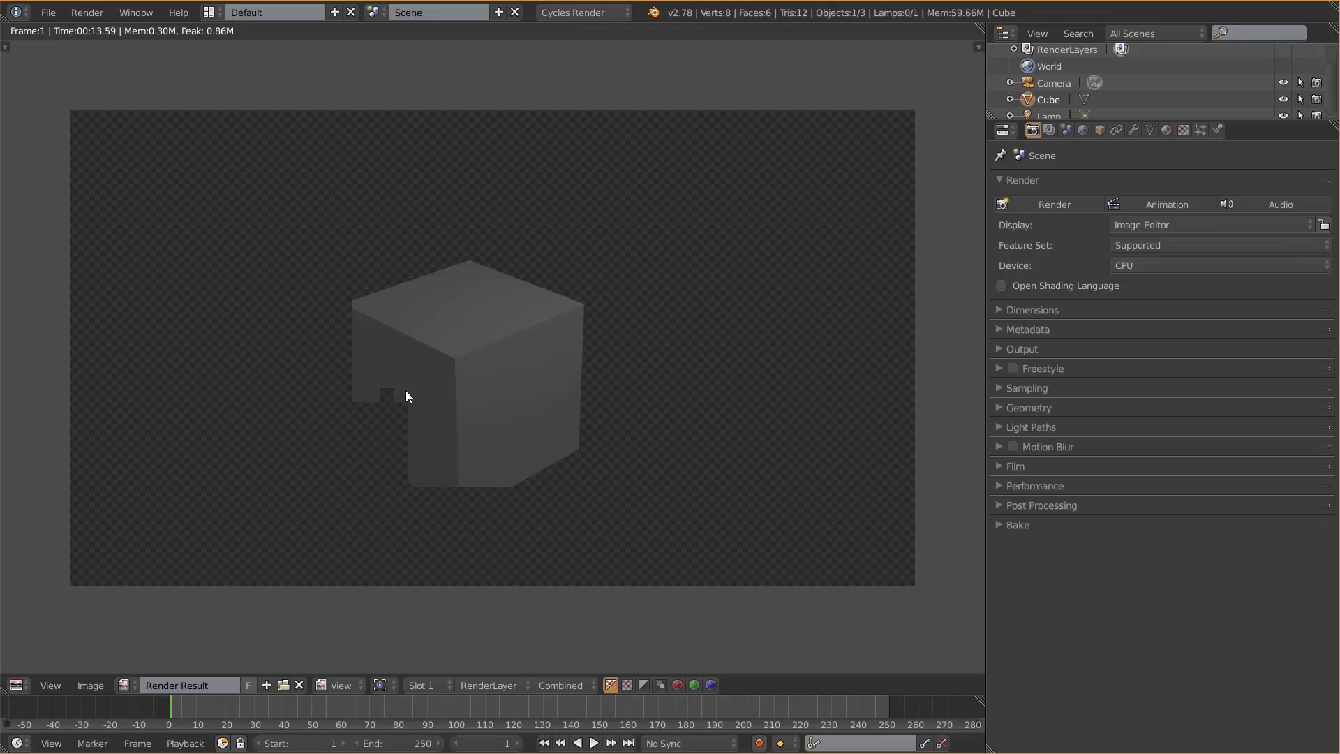
key(Escape)
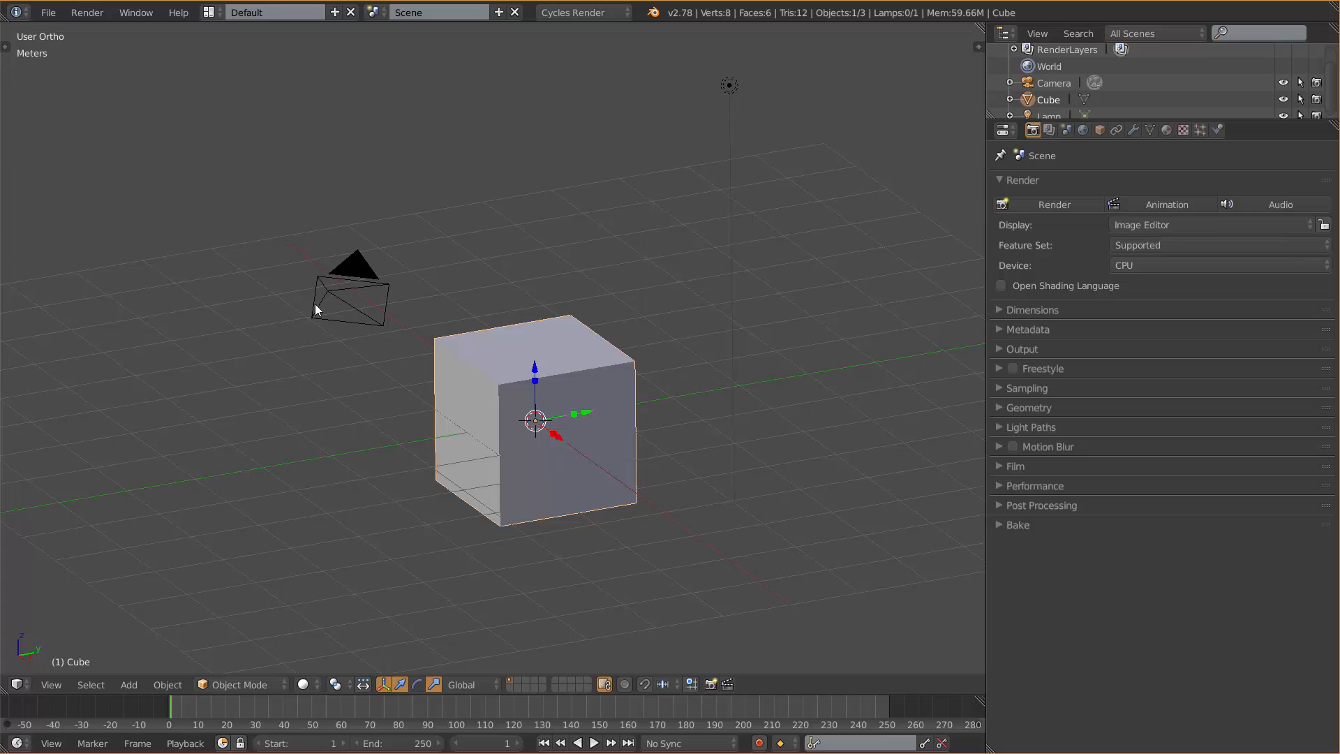
- Look at the cube through the camera and return to a user view of the scene
key(KP_0)
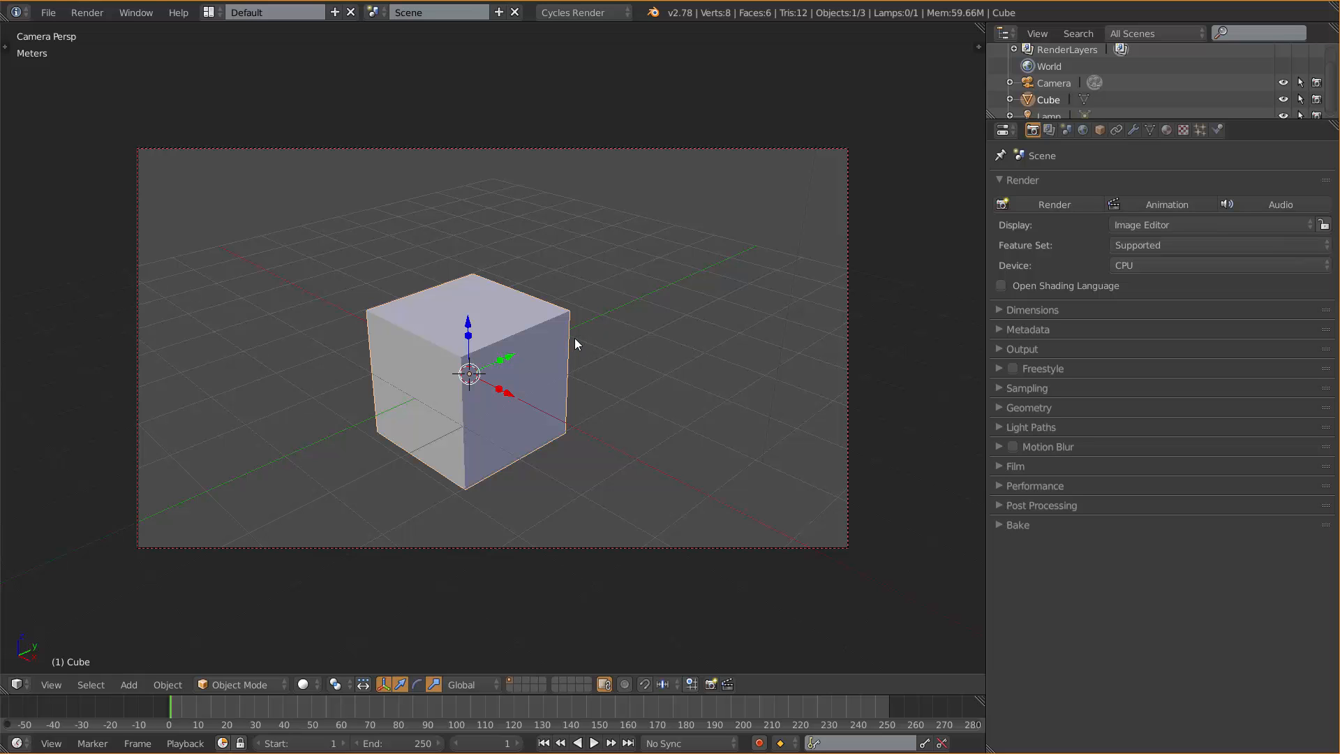
middle_drag(654, 333, 585, 409)
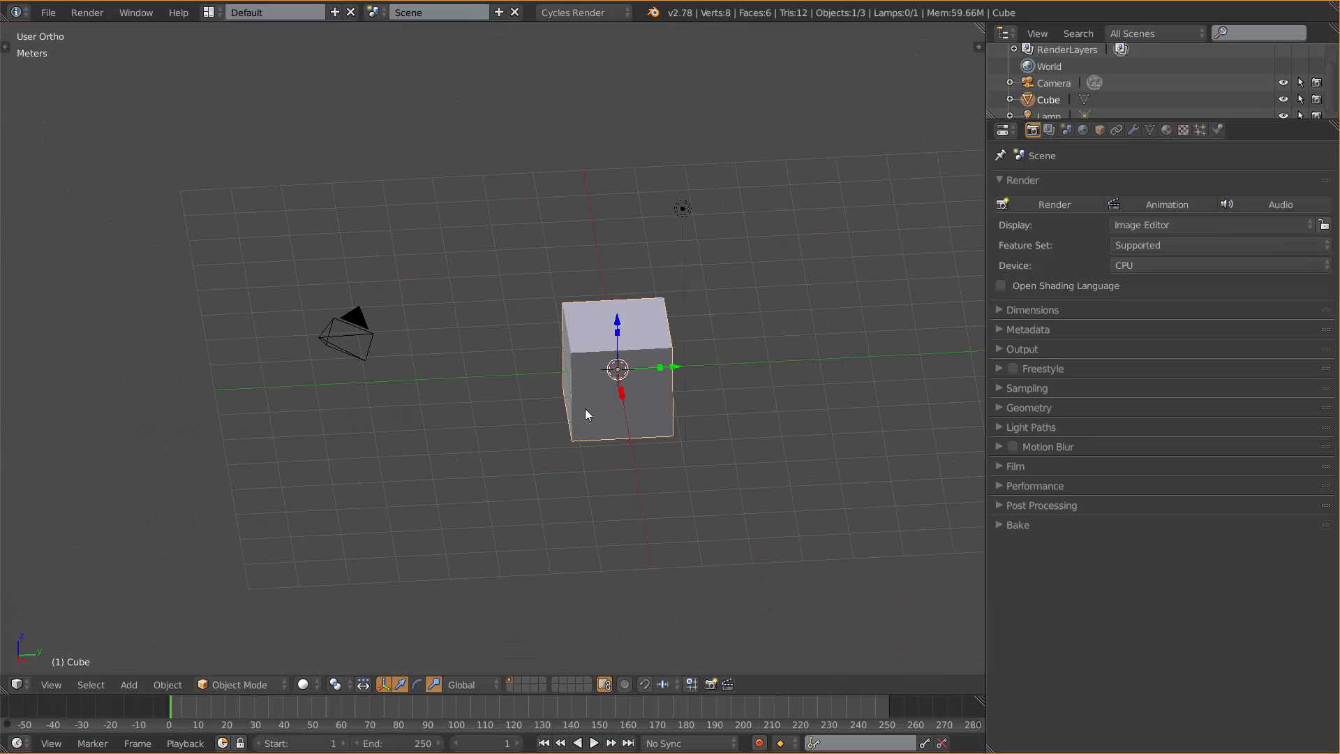
middle_drag(454, 370, 466, 311)
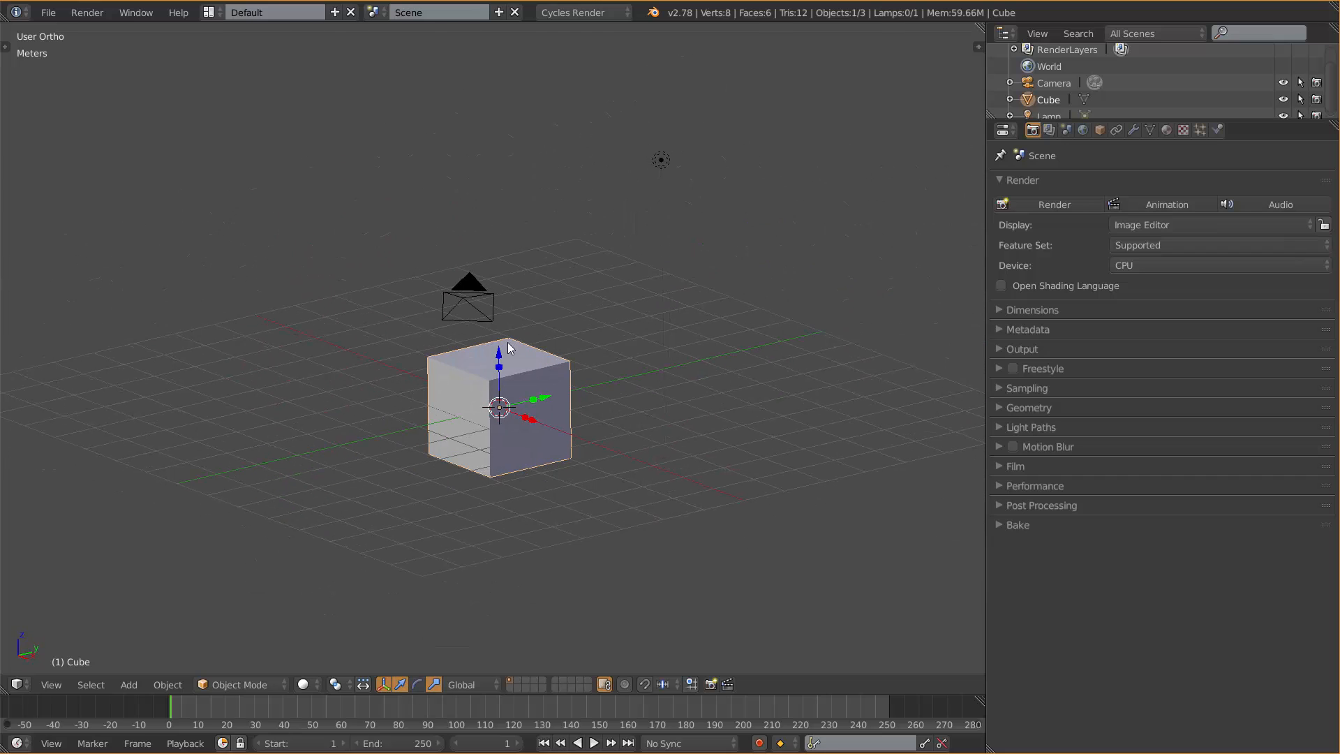
- Try moving the camera along the X axis and rotating it about global Z, and undo the move
right_click(466, 305)
middle_drag(507, 351, 548, 387)
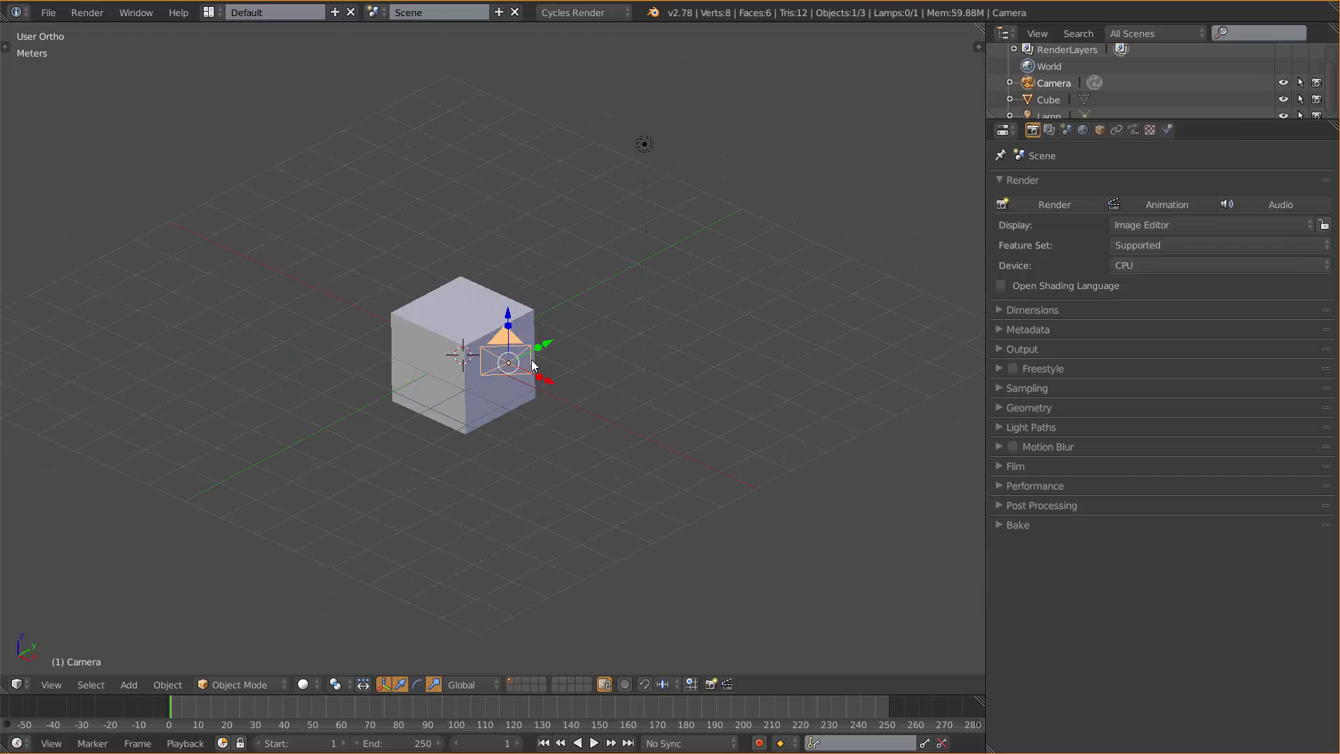
drag(548, 383, 382, 357)
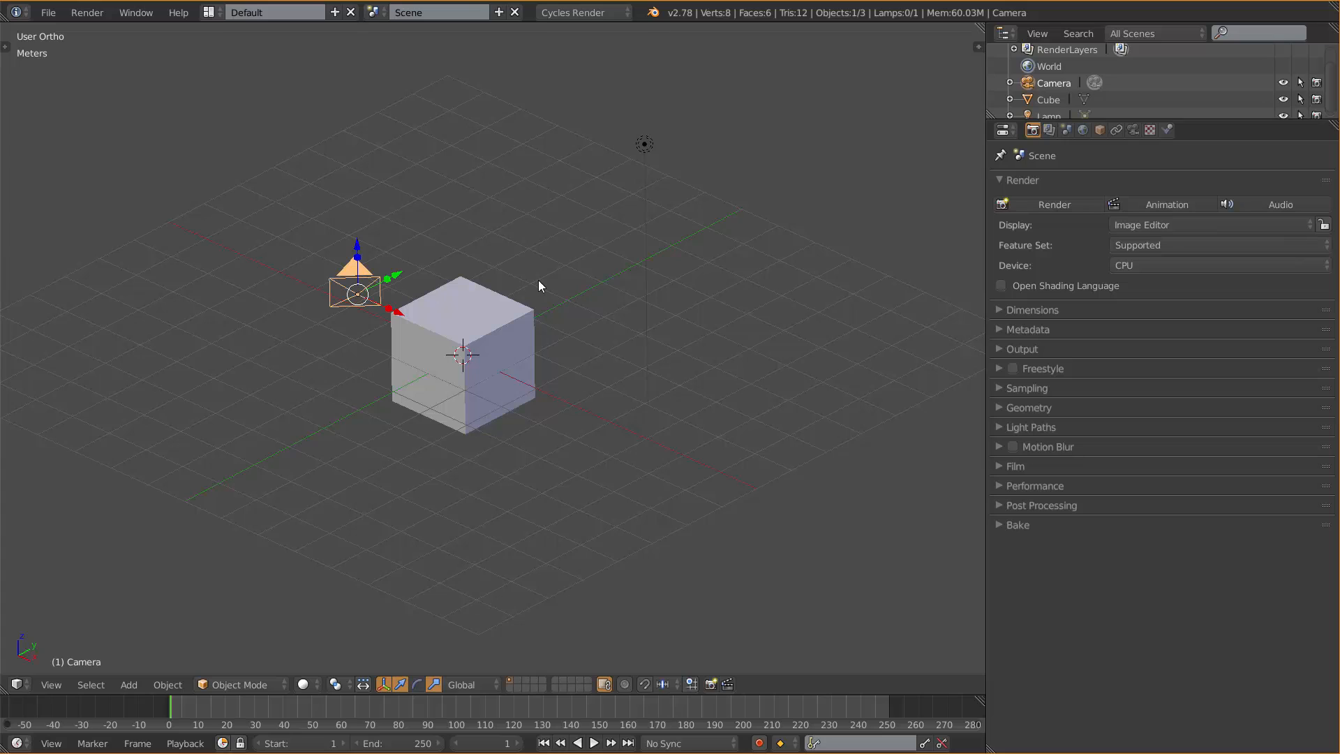
key(r)
key(z)
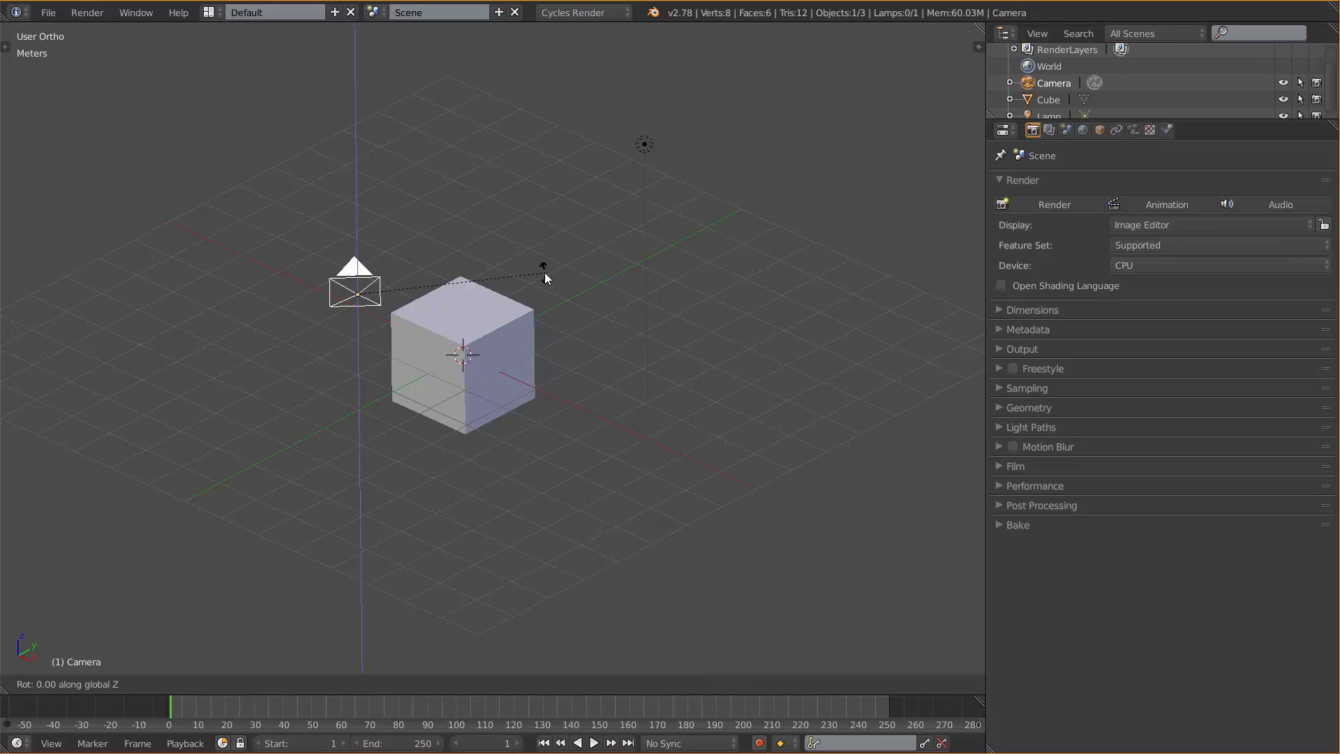
key(Escape)
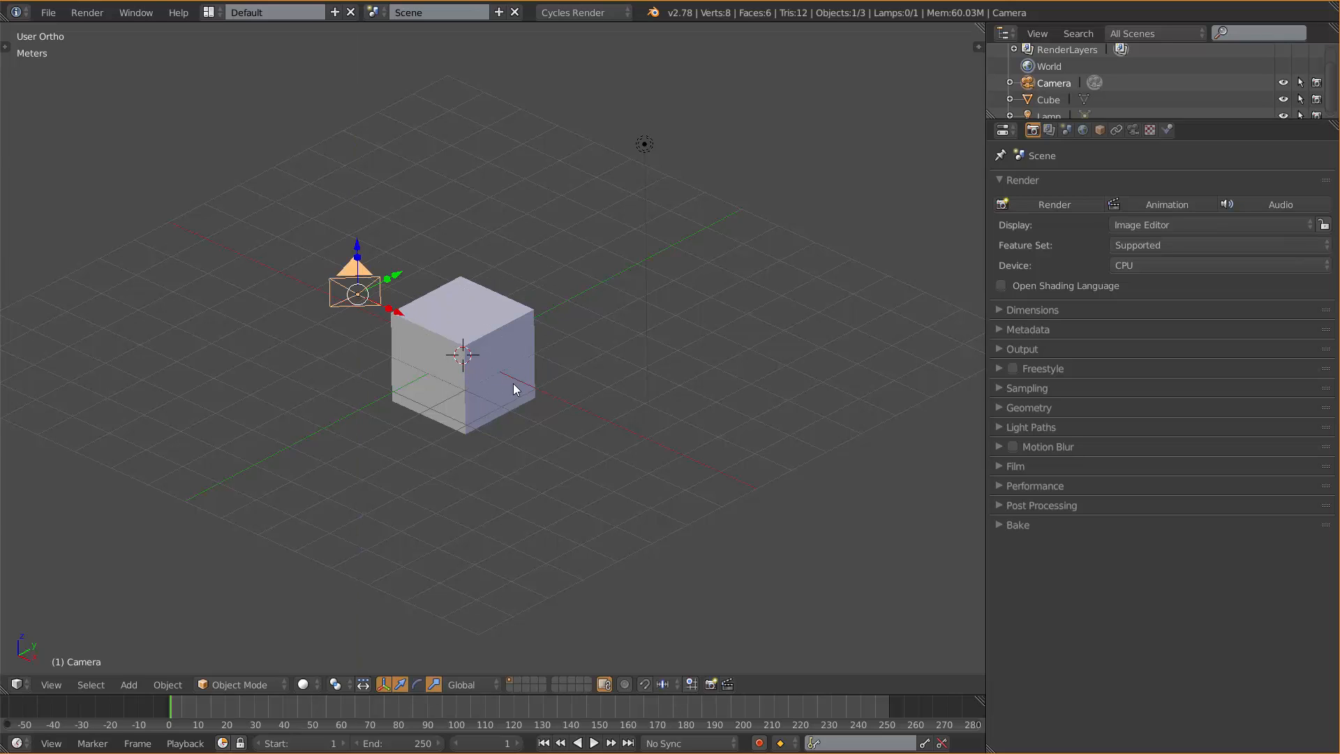
key(ctrl+z)
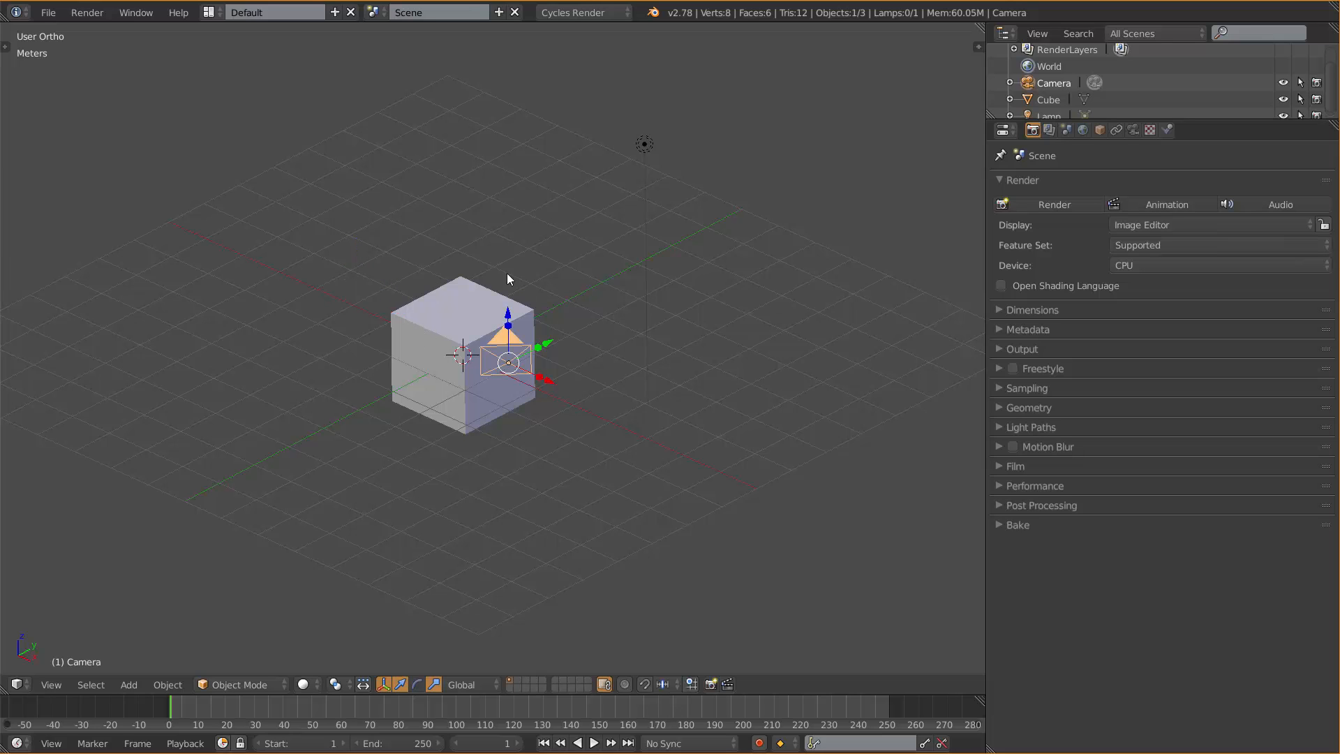
- Switch to the camera view and enable Lock Camera to View
middle_drag(508, 278, 498, 345)
middle_drag(428, 378, 443, 383)
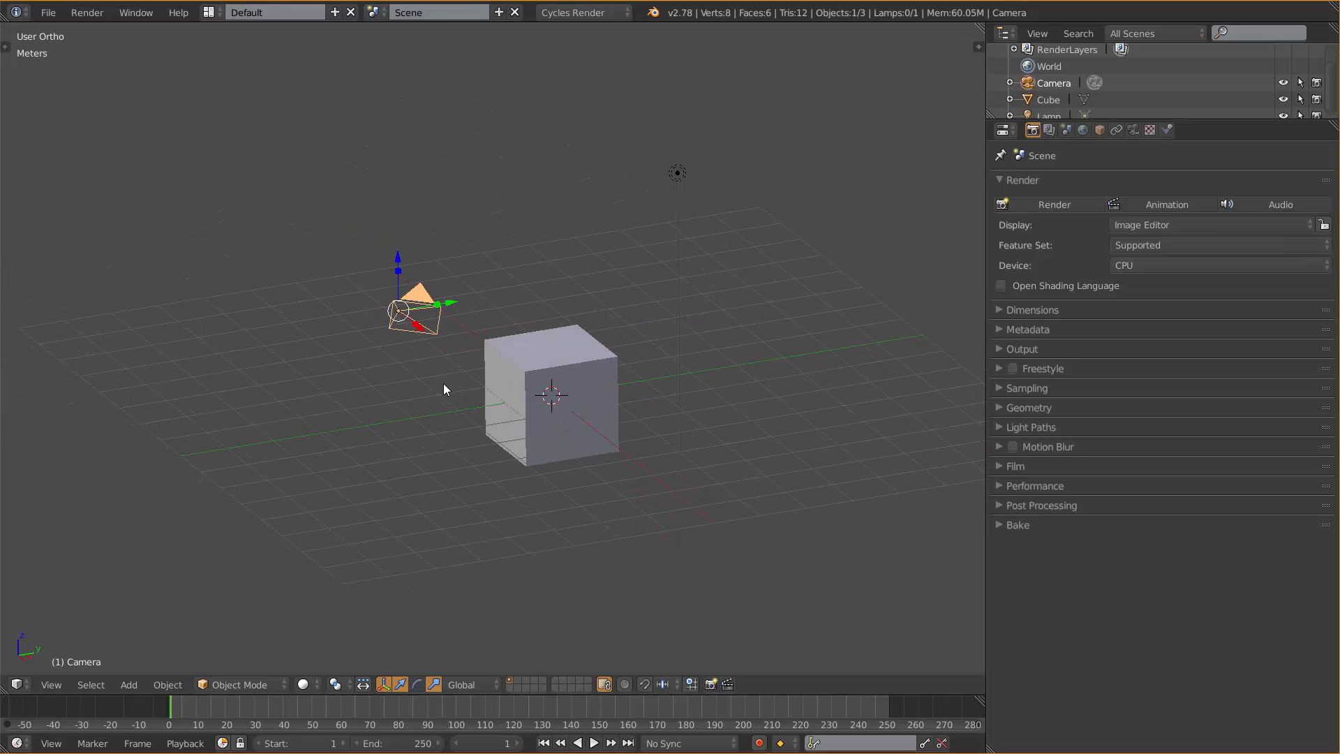
scroll(543, 389, up, 2)
middle_drag(524, 374, 542, 388)
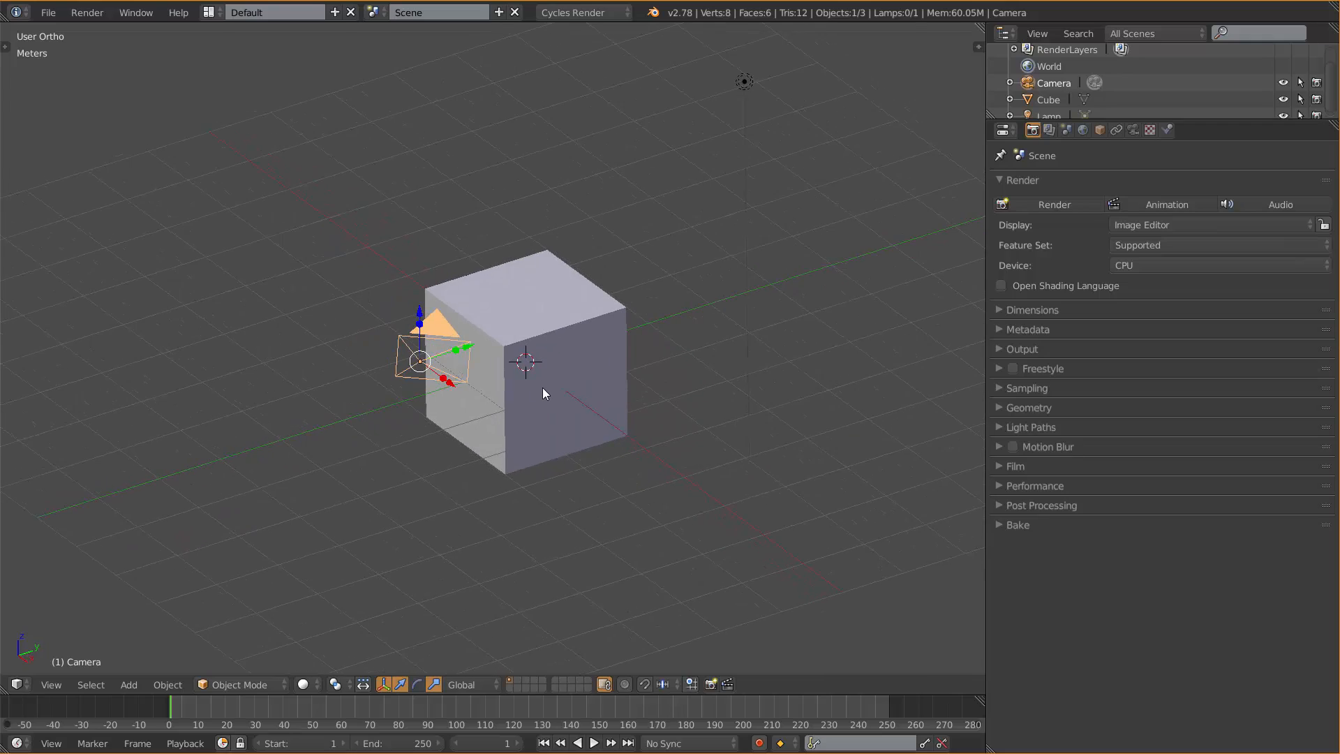
scroll(542, 391, down, 2)
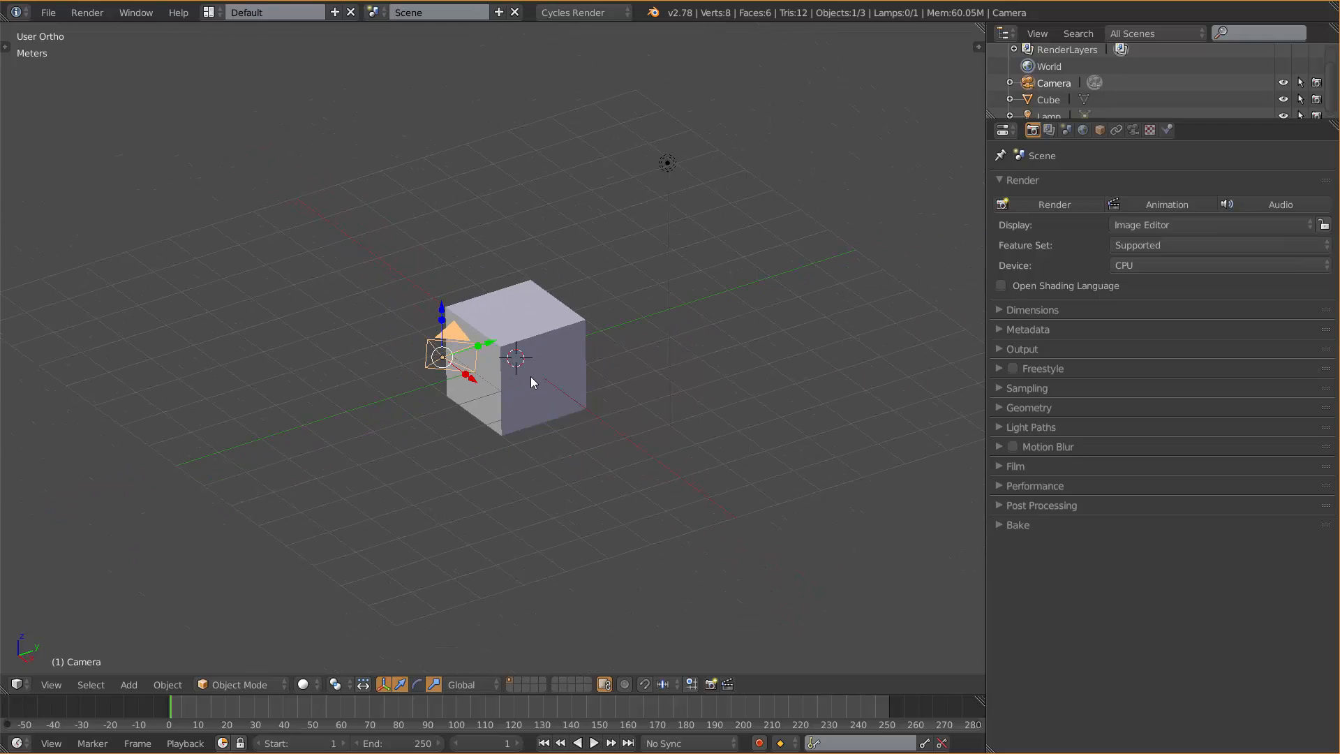
mouse_move(539, 363)
middle_down()
mouse_move(513, 362)
mouse_move(628, 314)
mouse_move(619, 454)
mouse_move(598, 333)
mouse_move(472, 370)
mouse_move(525, 363)
middle_up()
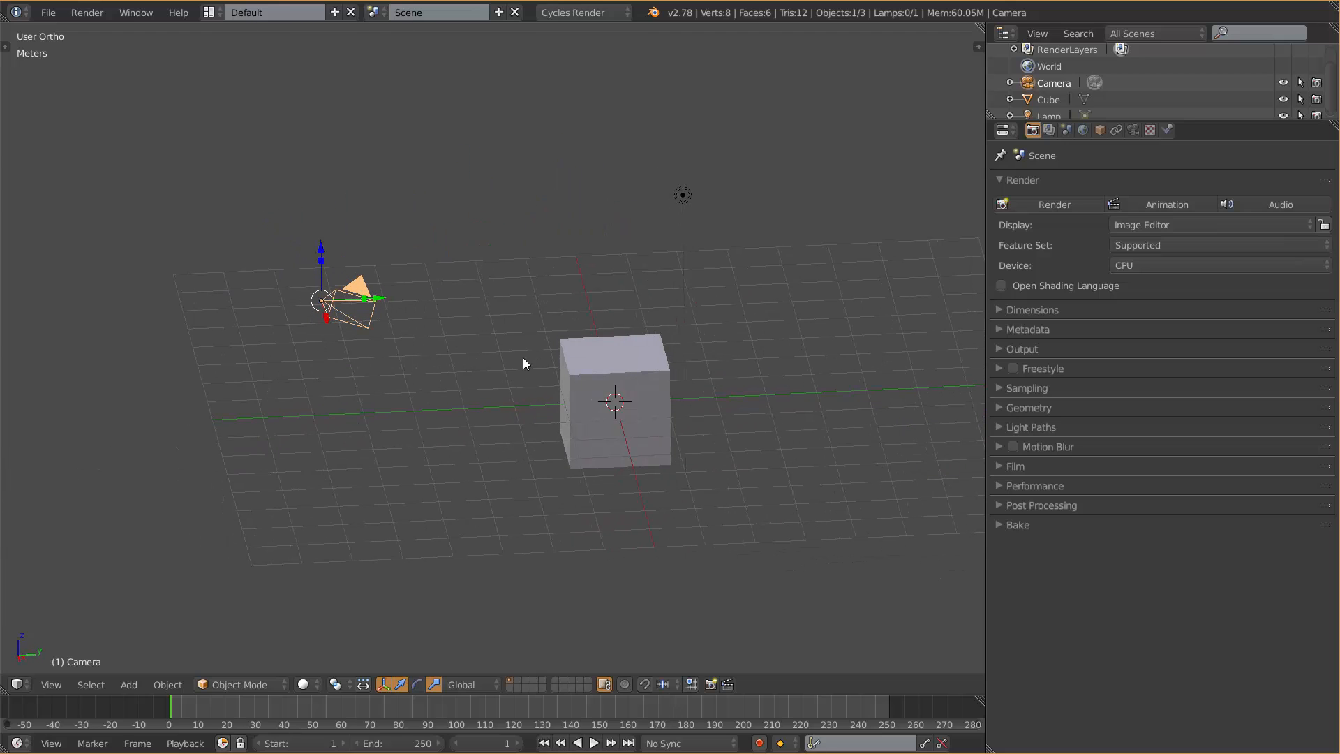
key(KP_0)
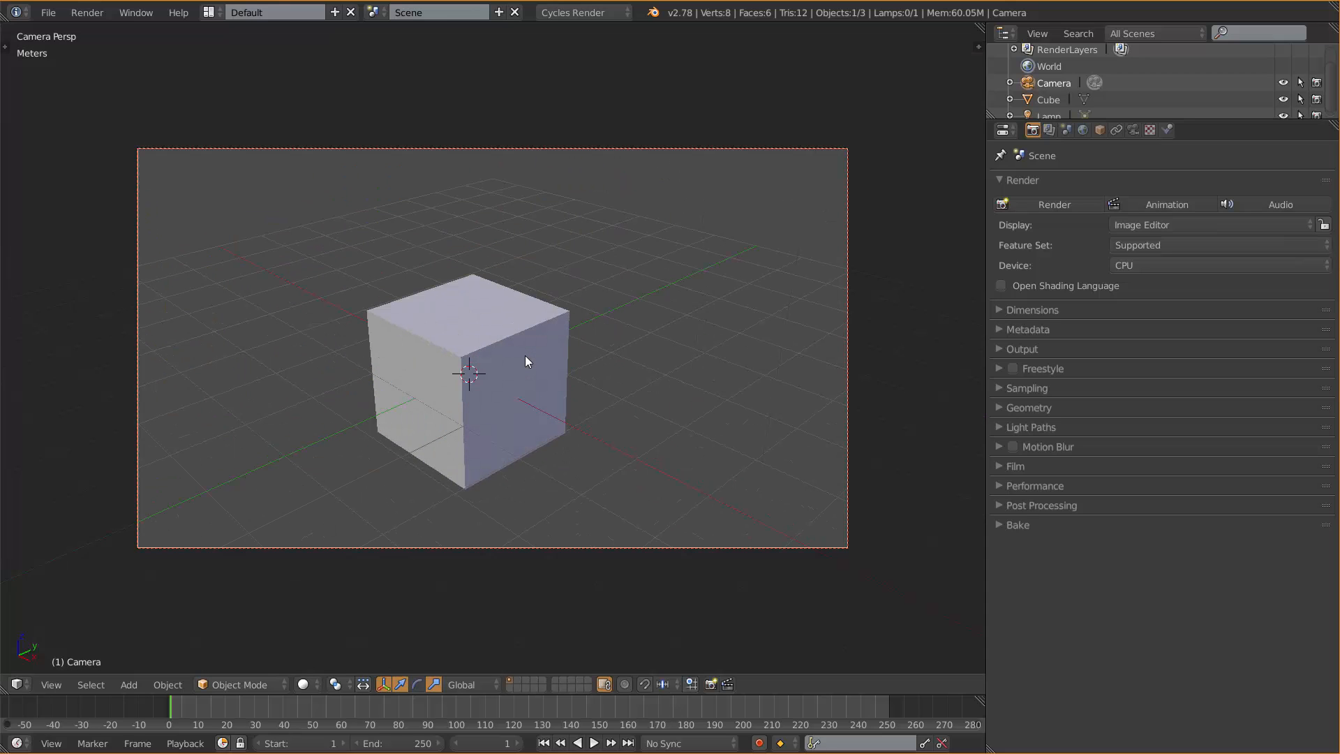
key(n)
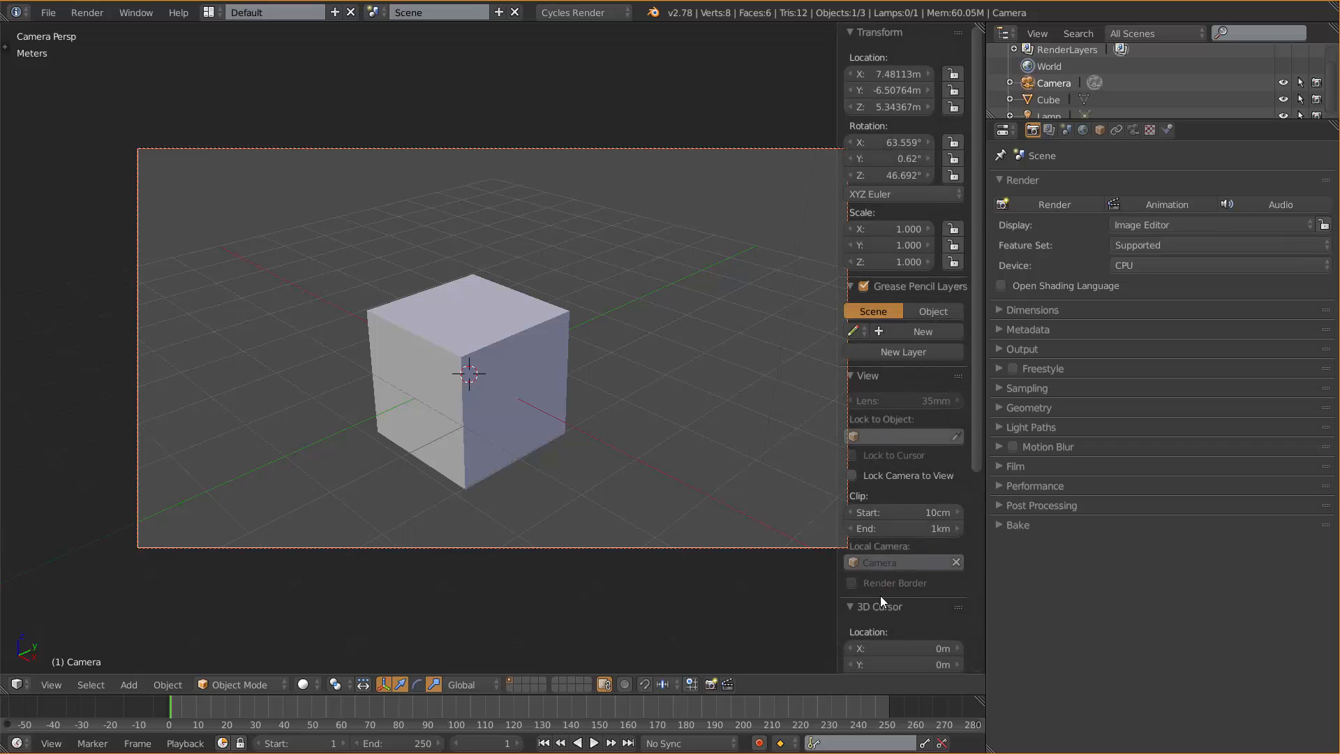
click(849, 376)
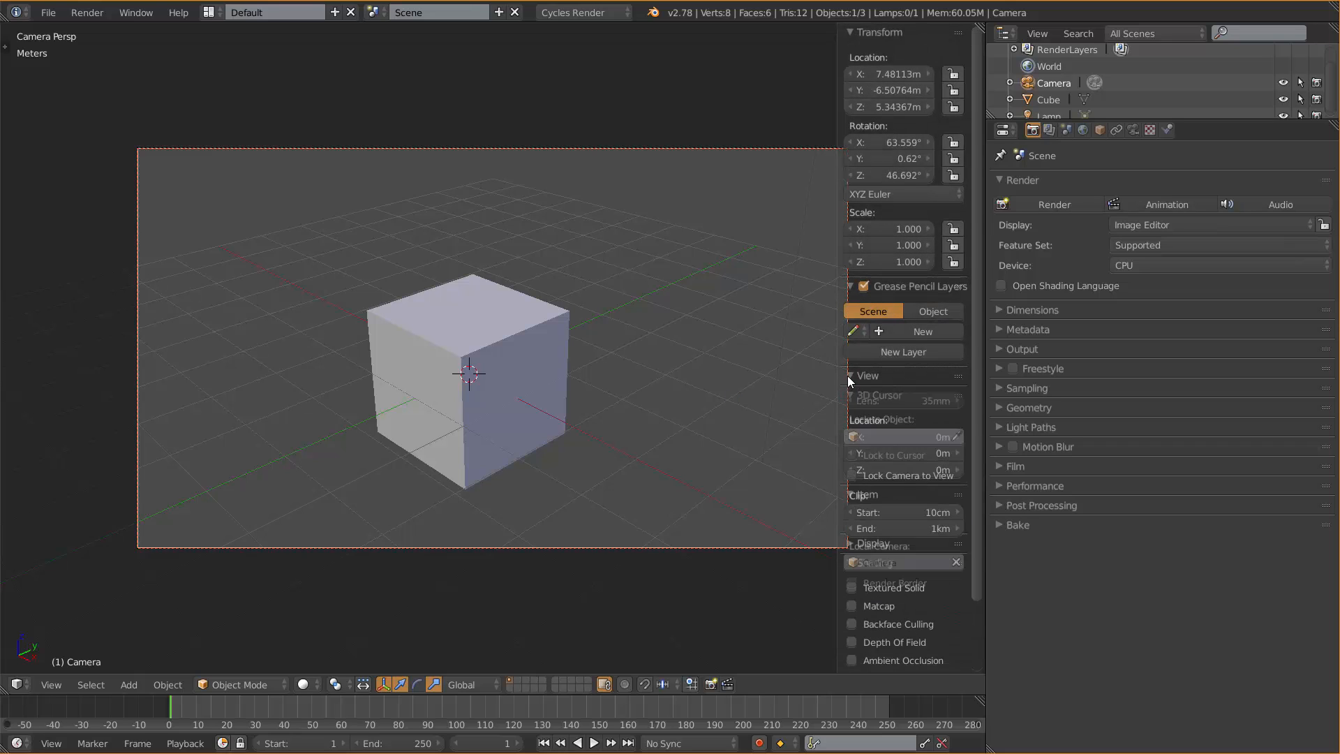
click(854, 475)
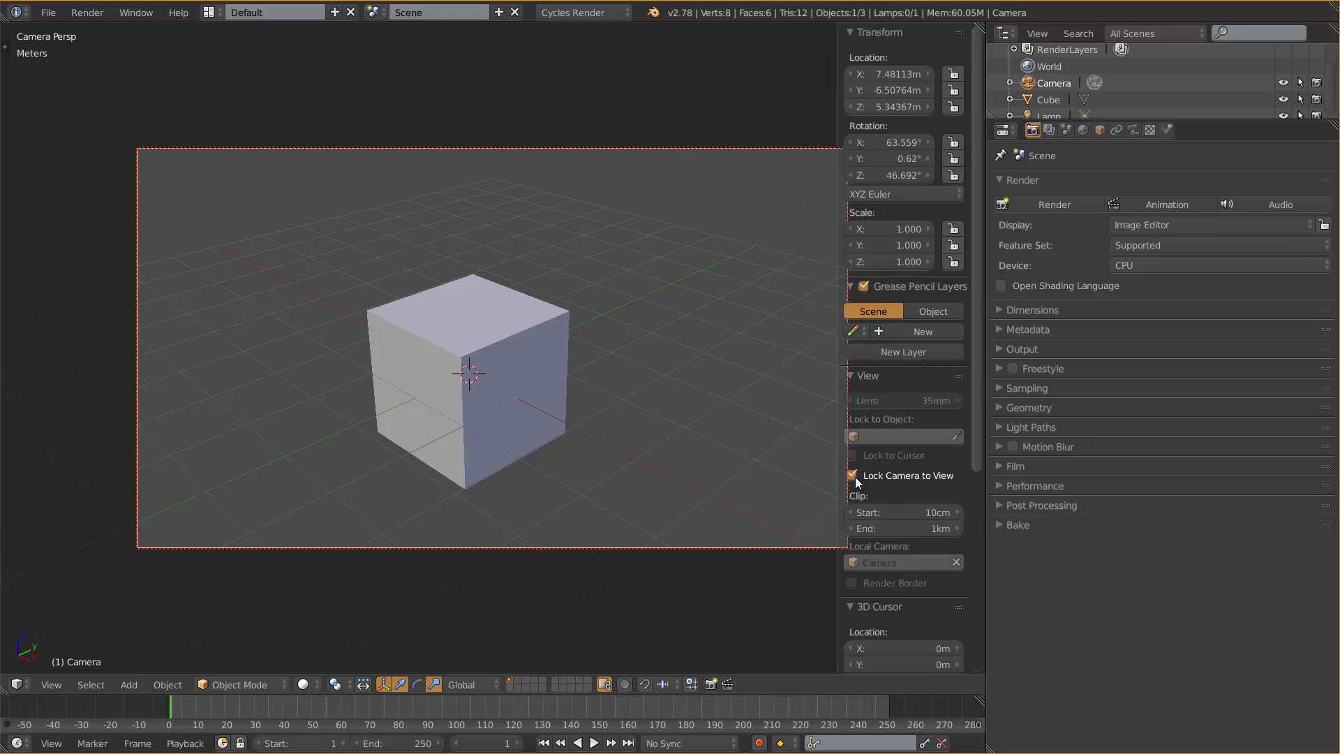
key(n)
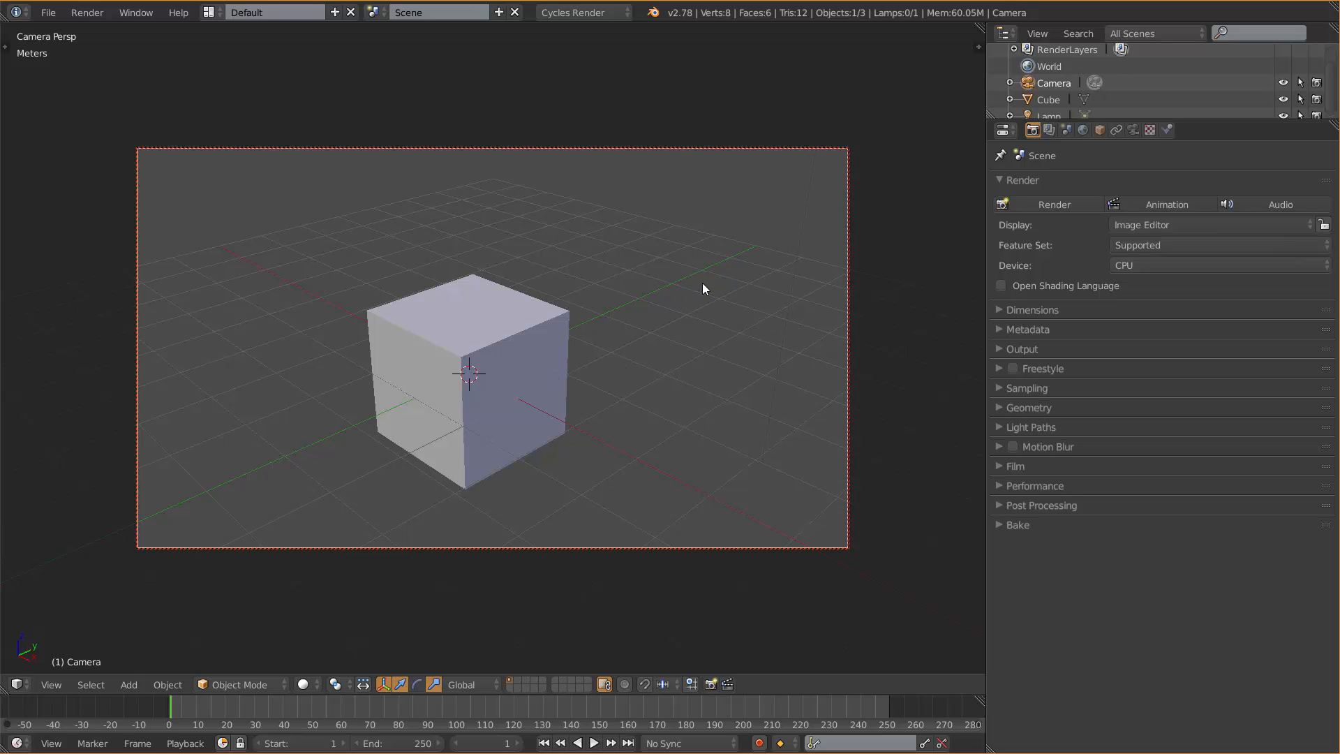
- Reframe the shot by orbiting the locked camera around the cube and panning the cube toward the middle
mouse_move(702, 282)
middle_down()
mouse_move(593, 267)
mouse_move(655, 254)
mouse_move(689, 287)
mouse_move(713, 288)
mouse_move(683, 292)
middle_up()
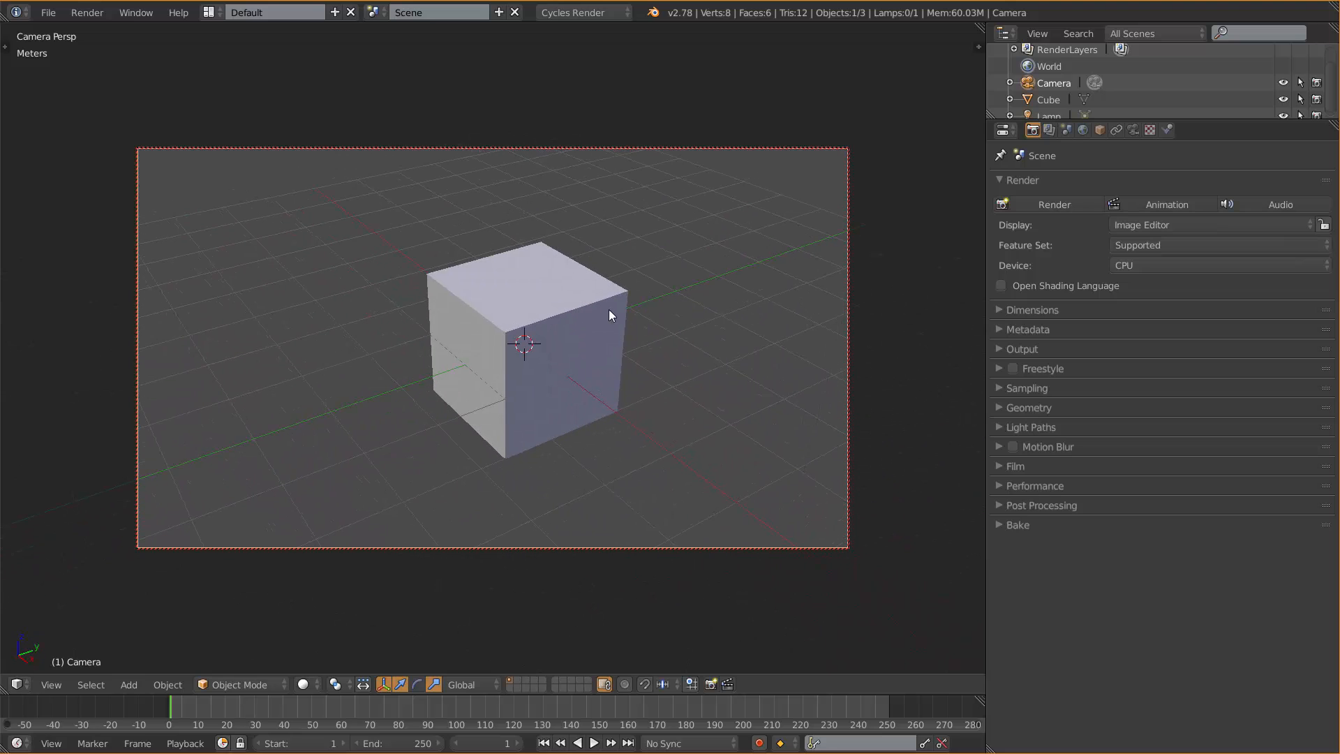
middle_drag(609, 310, 658, 319)
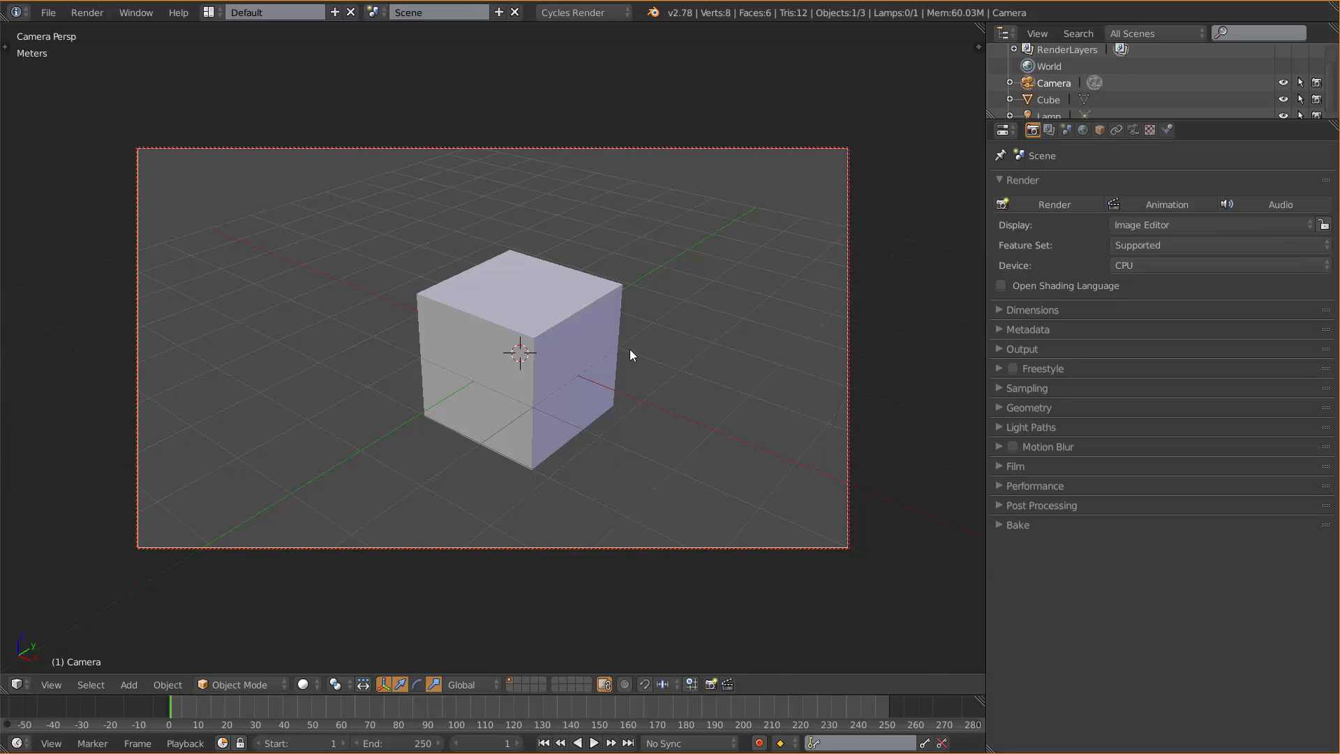
shift+middle_drag(652, 338, 620, 336)
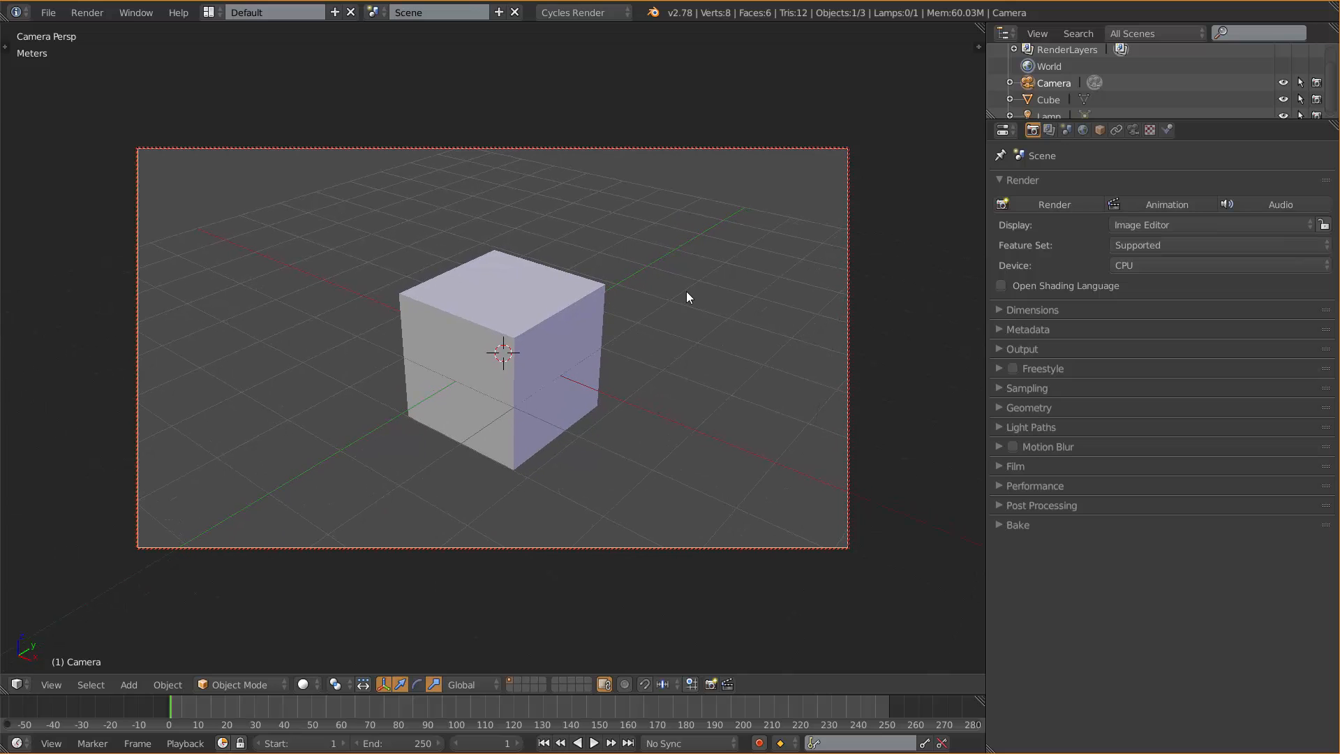
- Disable Lock Camera to View to fix the camera at its new framing, and hide the view properties
key(n)
click(855, 476)
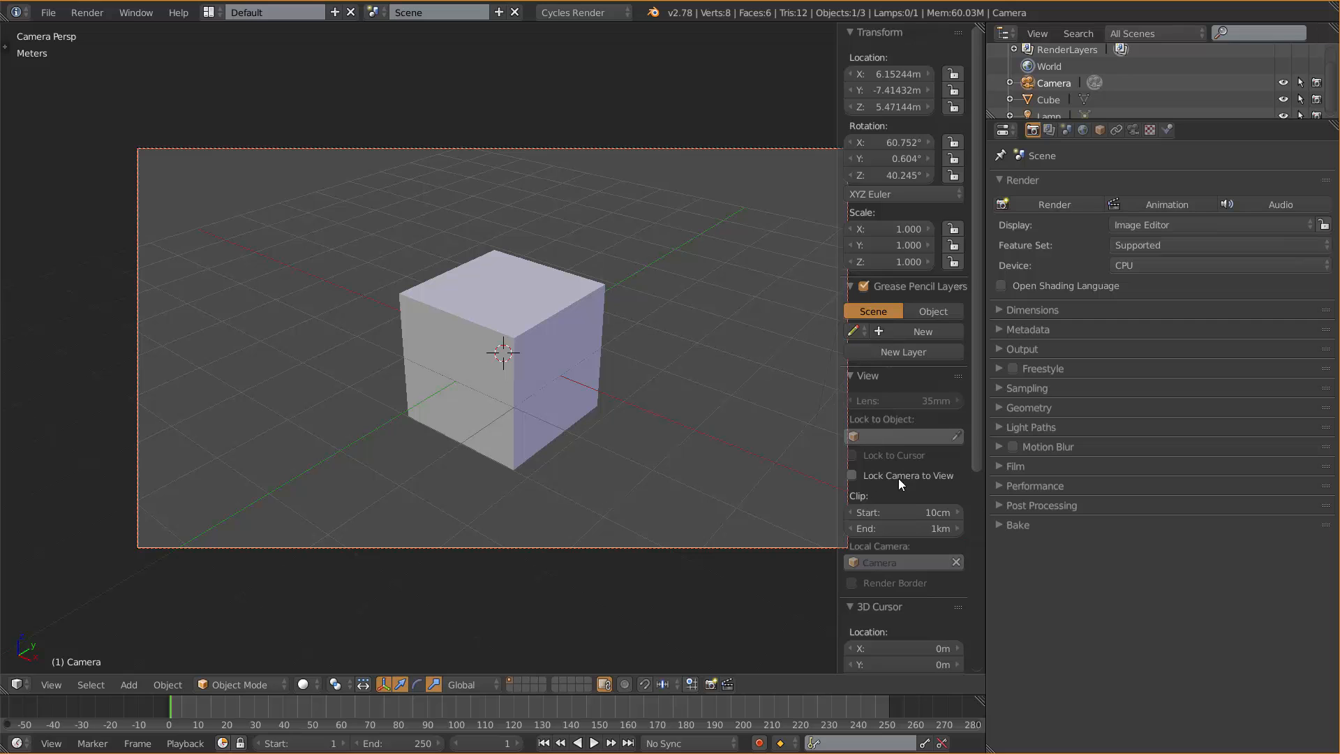
key(n)
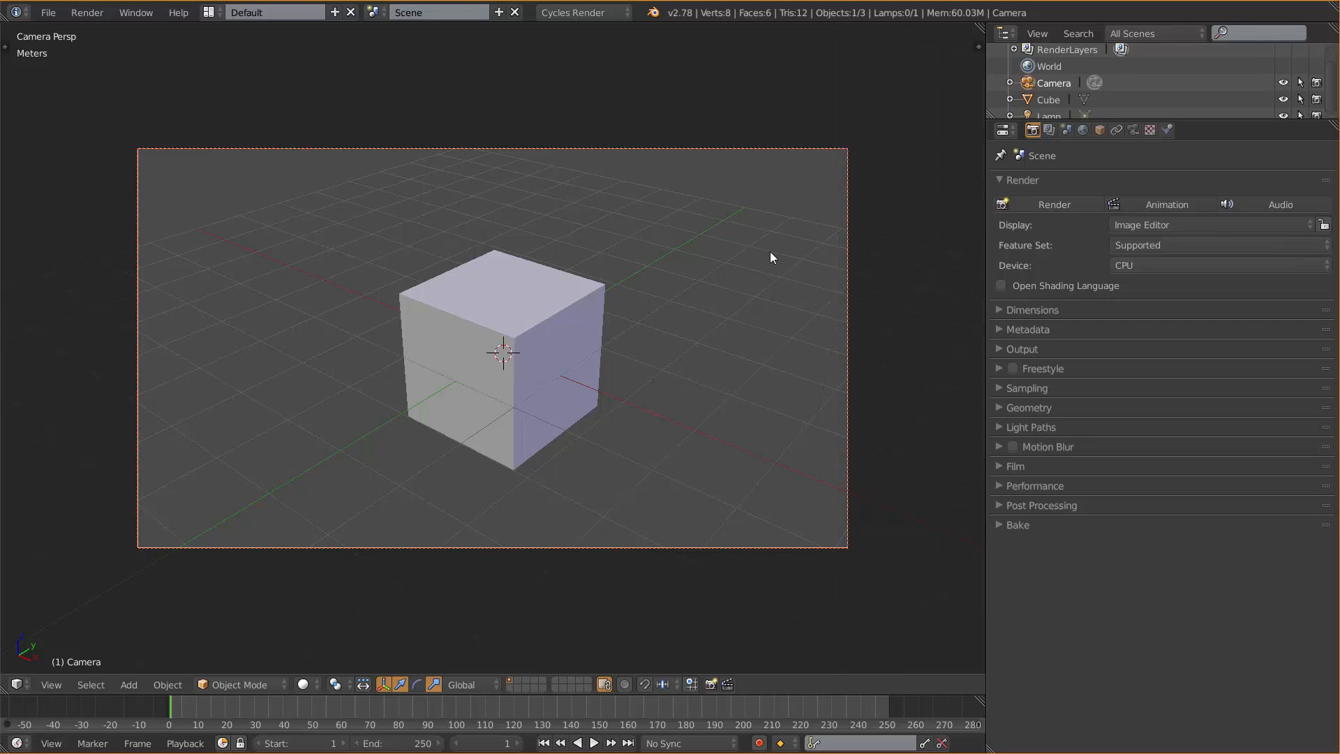
- Start a test render from outside the camera view with Image Editor as the render display, cancel it, and keep the area as UV/Image Editor
middle_drag(769, 252, 424, 370)
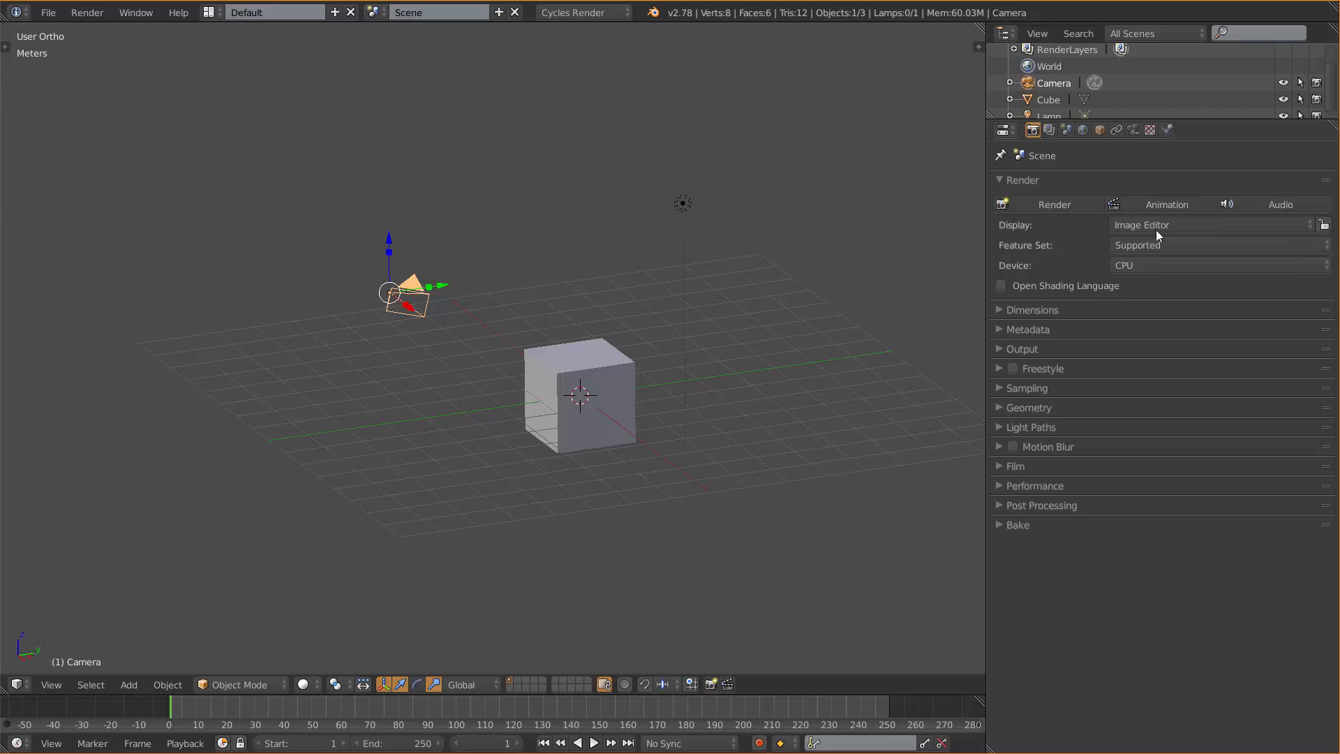
click(1217, 226)
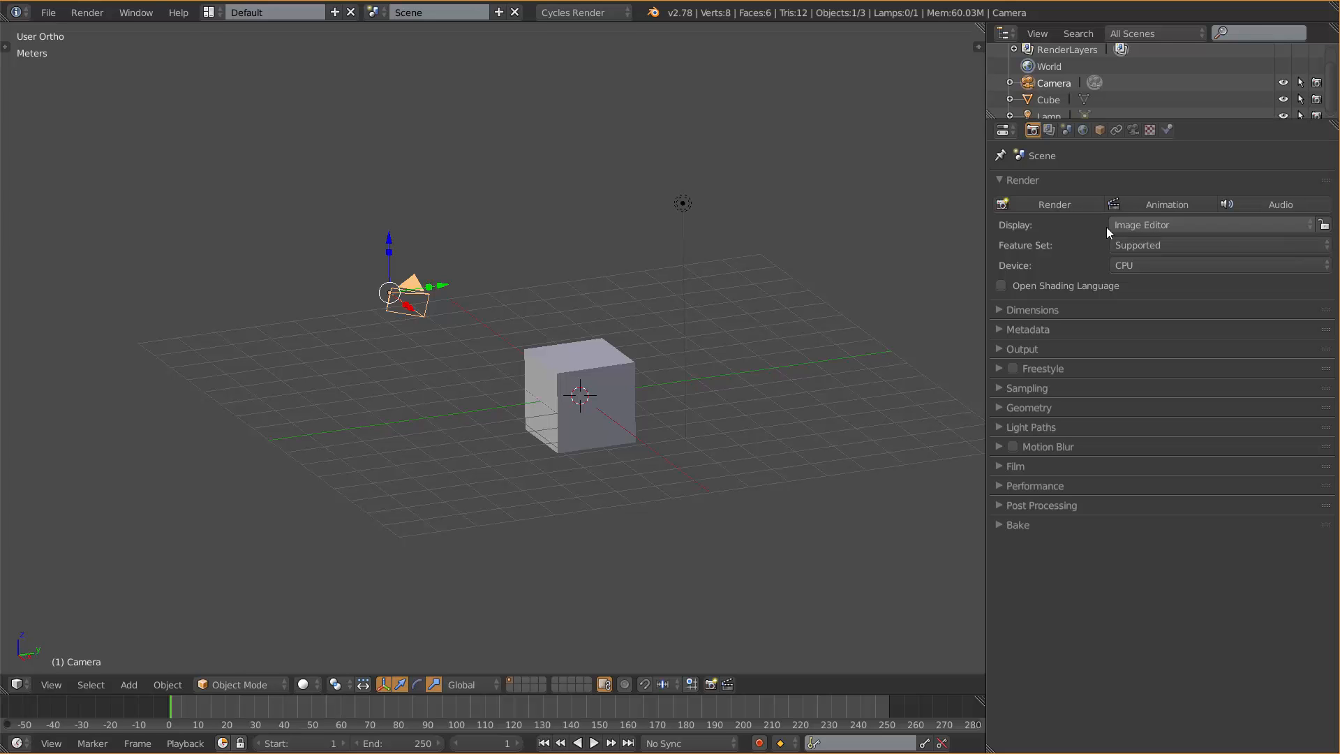
click(1036, 207)
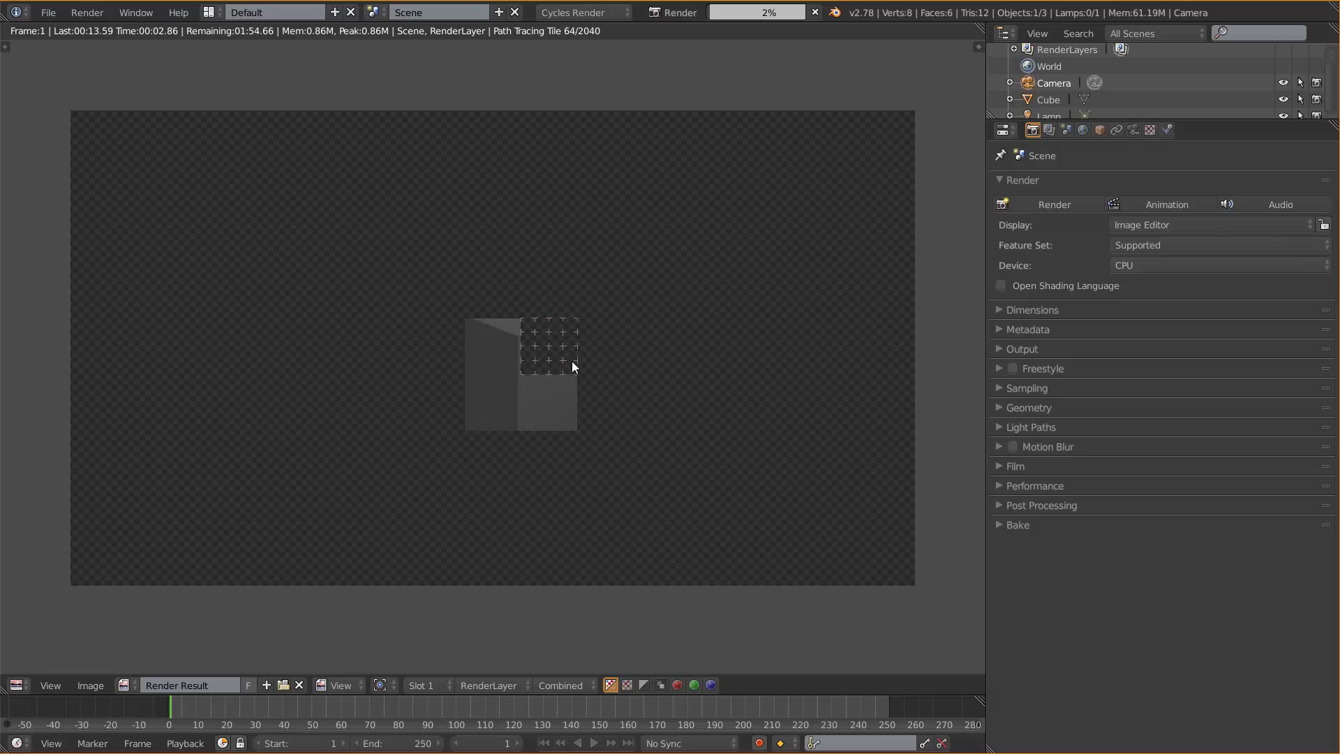
key(Escape)
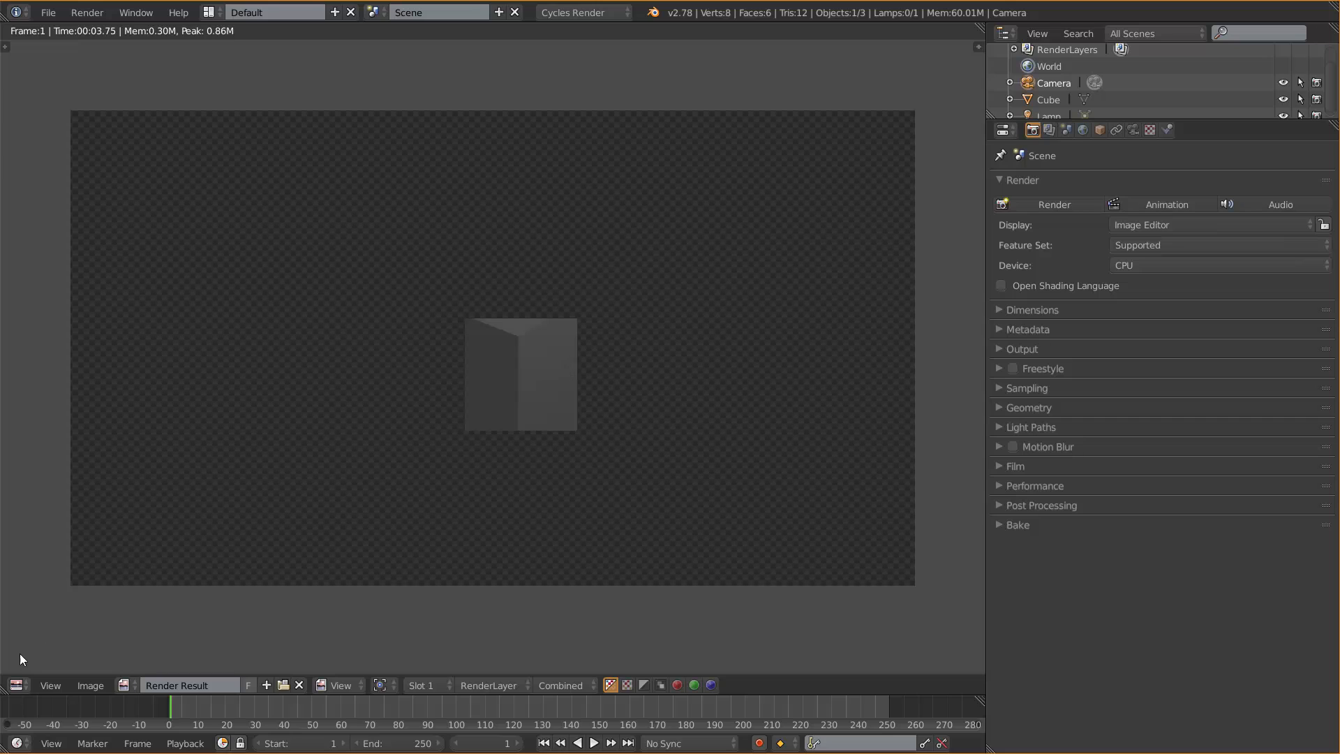
click(16, 685)
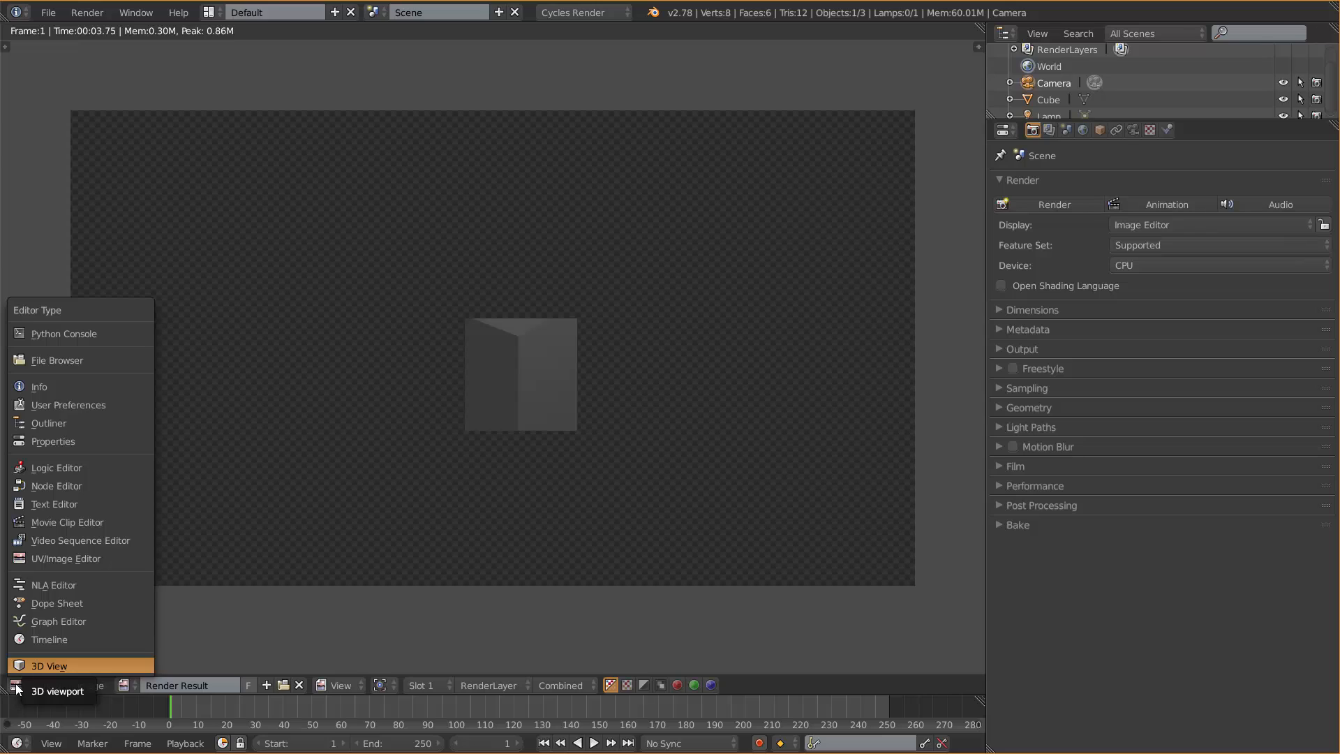
click(74, 561)
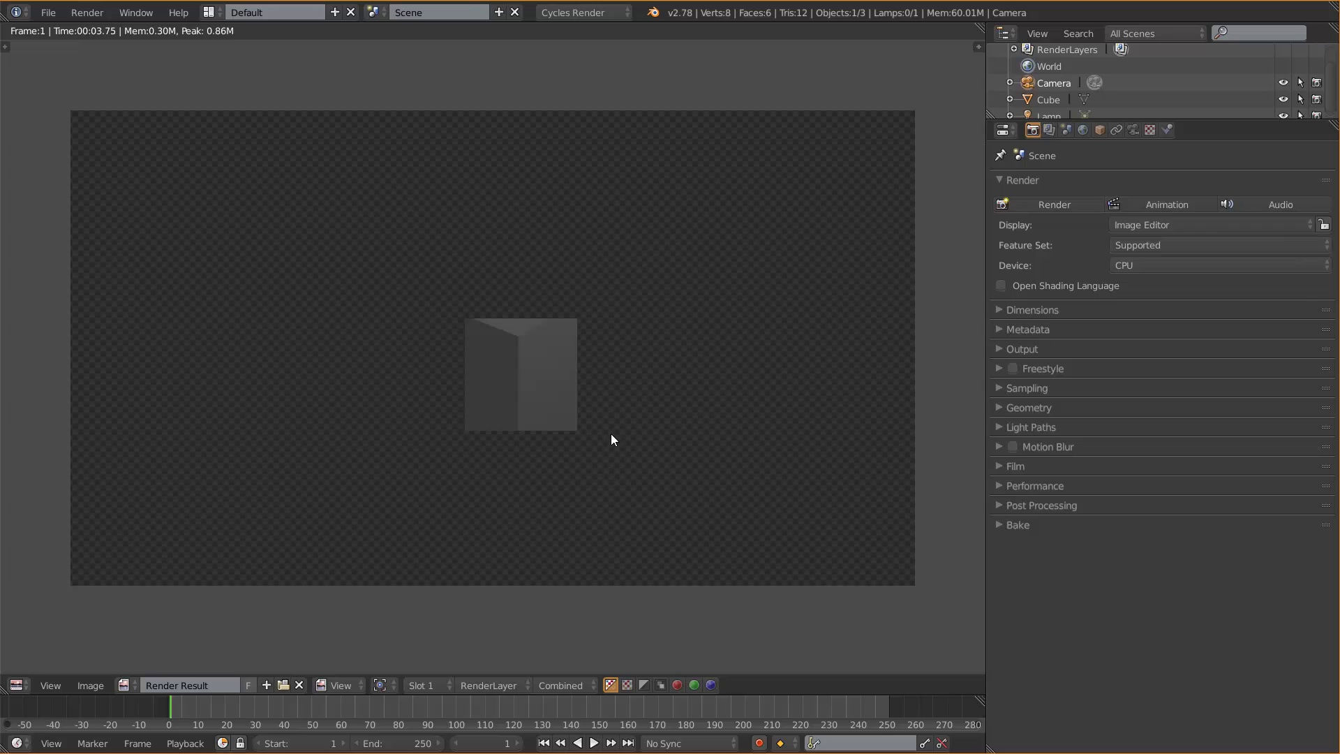
- Set the render display to Full Screen and render the scene
click(1175, 224)
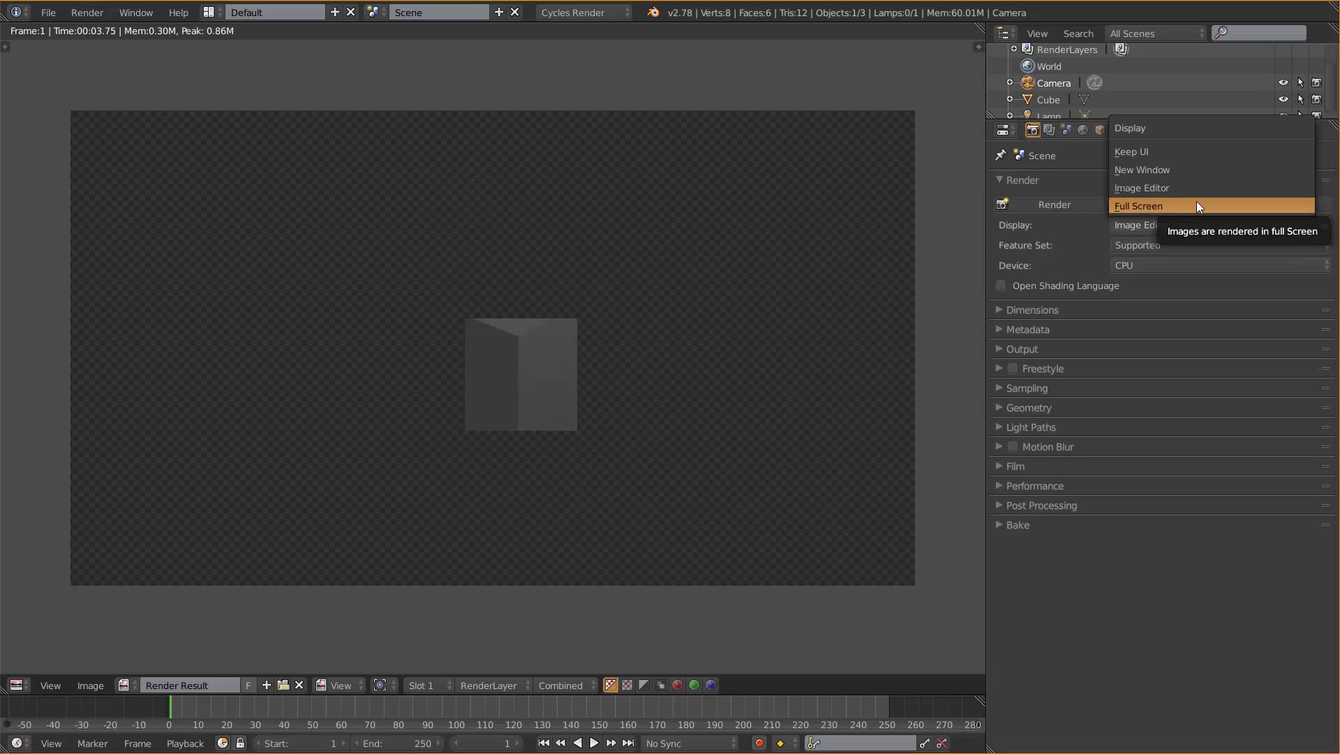
click(1134, 207)
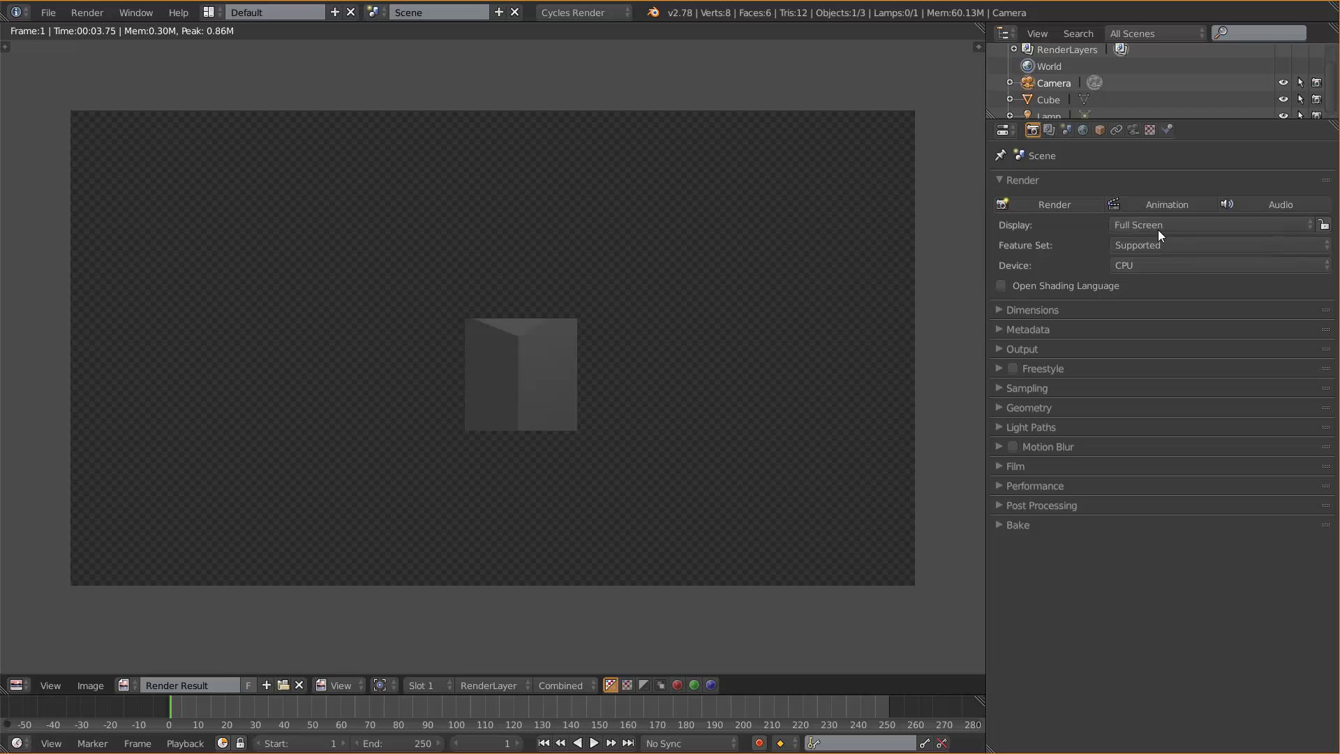
click(1048, 207)
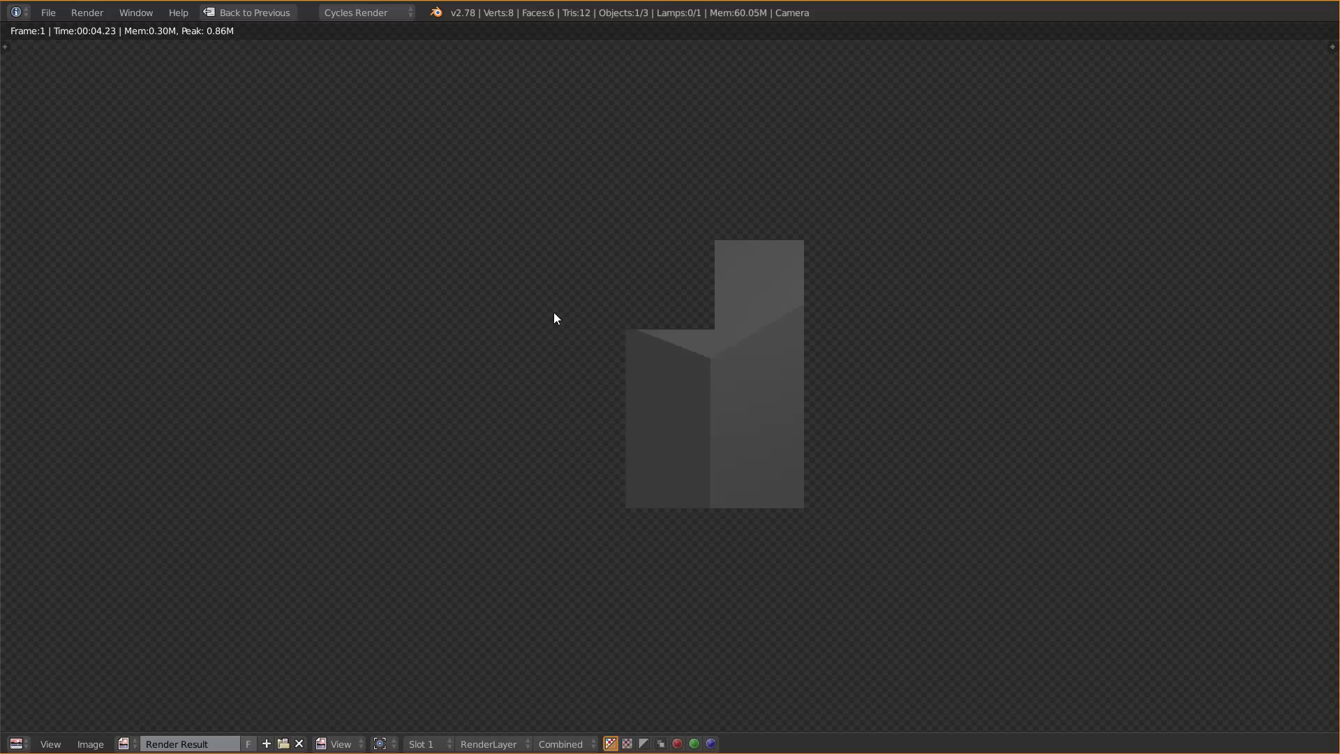
- Examine the full-screen render at different zoom levels and positions, and return to the 3D view
click(16, 743)
scroll(677, 460, down, 6)
scroll(681, 465, down, 5)
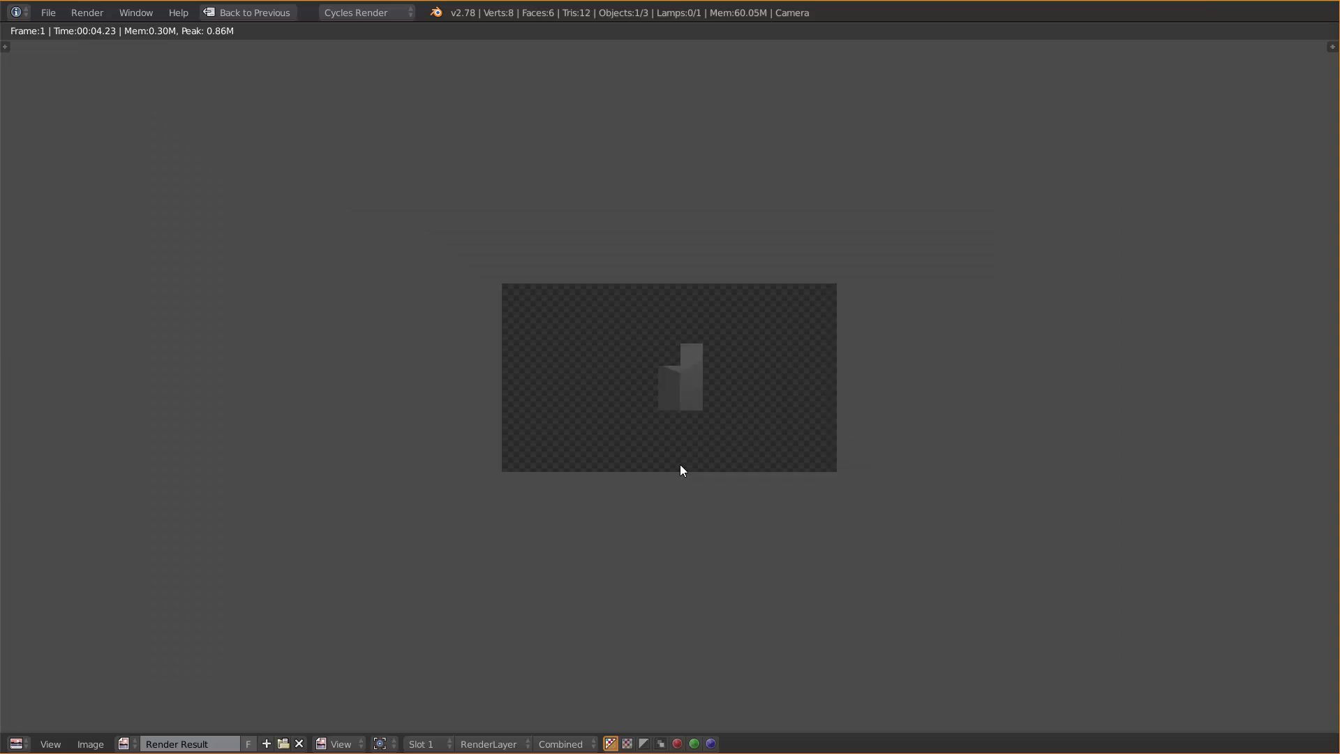
scroll(680, 464, up, 9)
scroll(678, 465, down, 10)
scroll(677, 466, up, 8)
scroll(676, 469, down, 6)
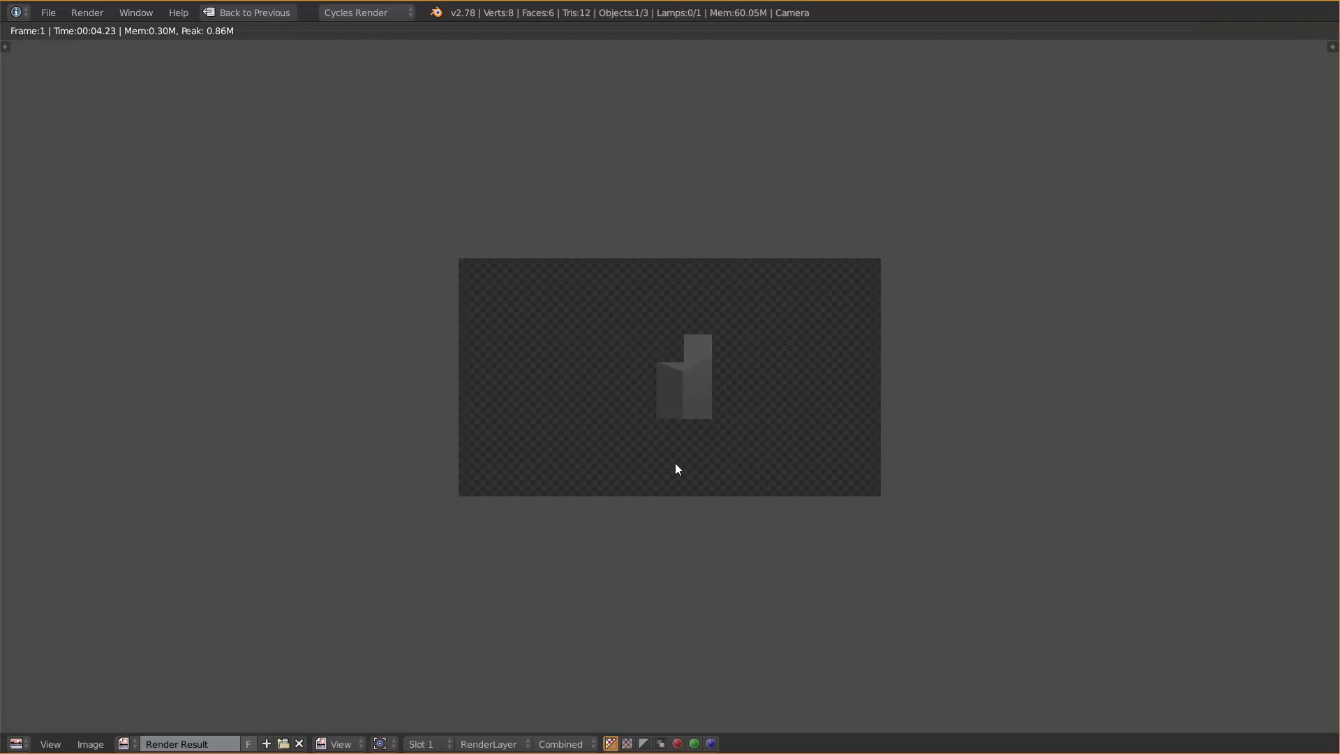
scroll(674, 469, up, 4)
middle_drag(890, 370, 817, 491)
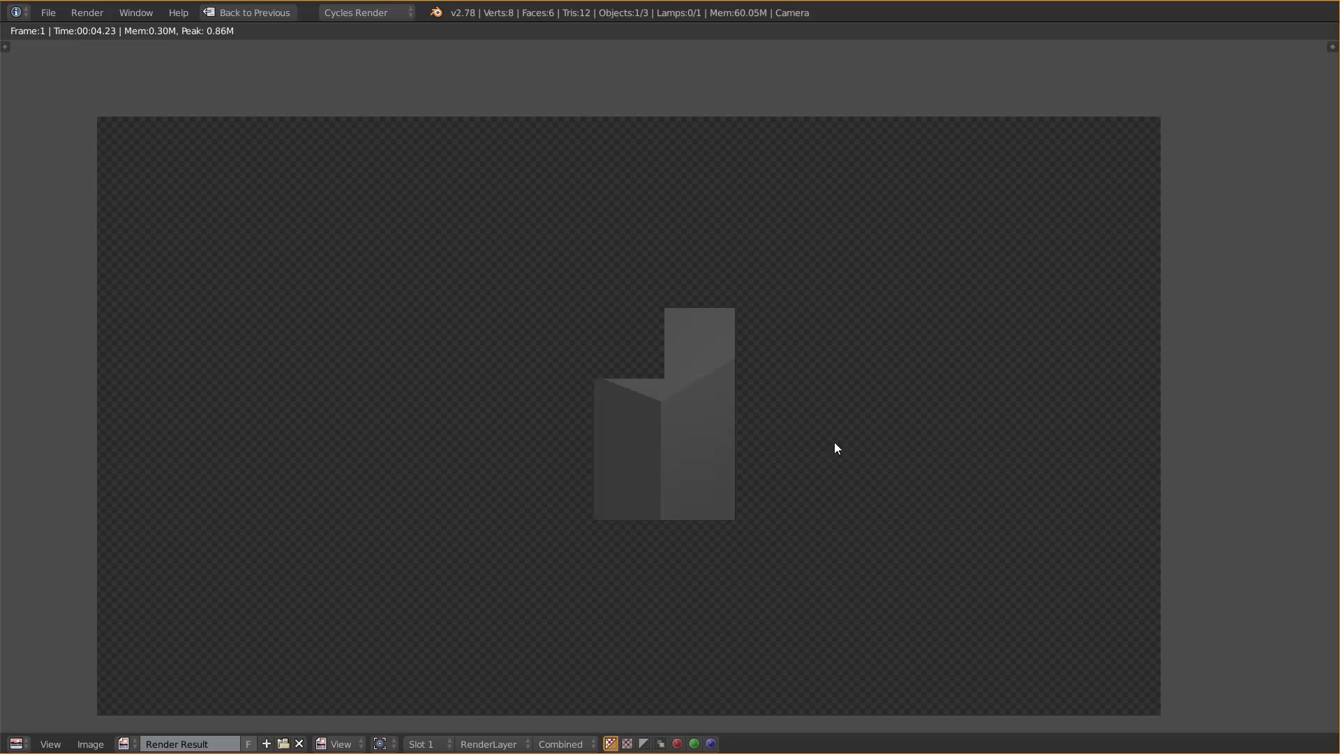
middle_drag(835, 444, 861, 408)
key(Escape)
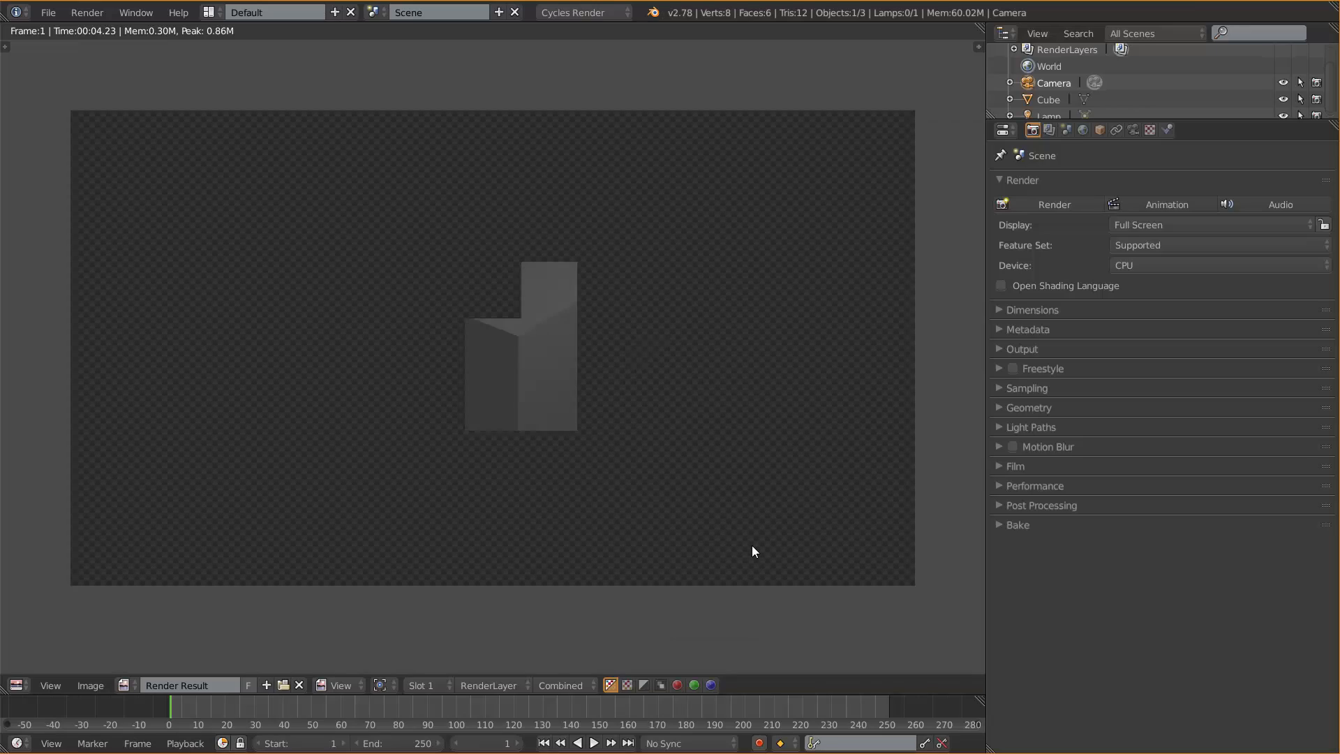
key(Escape)
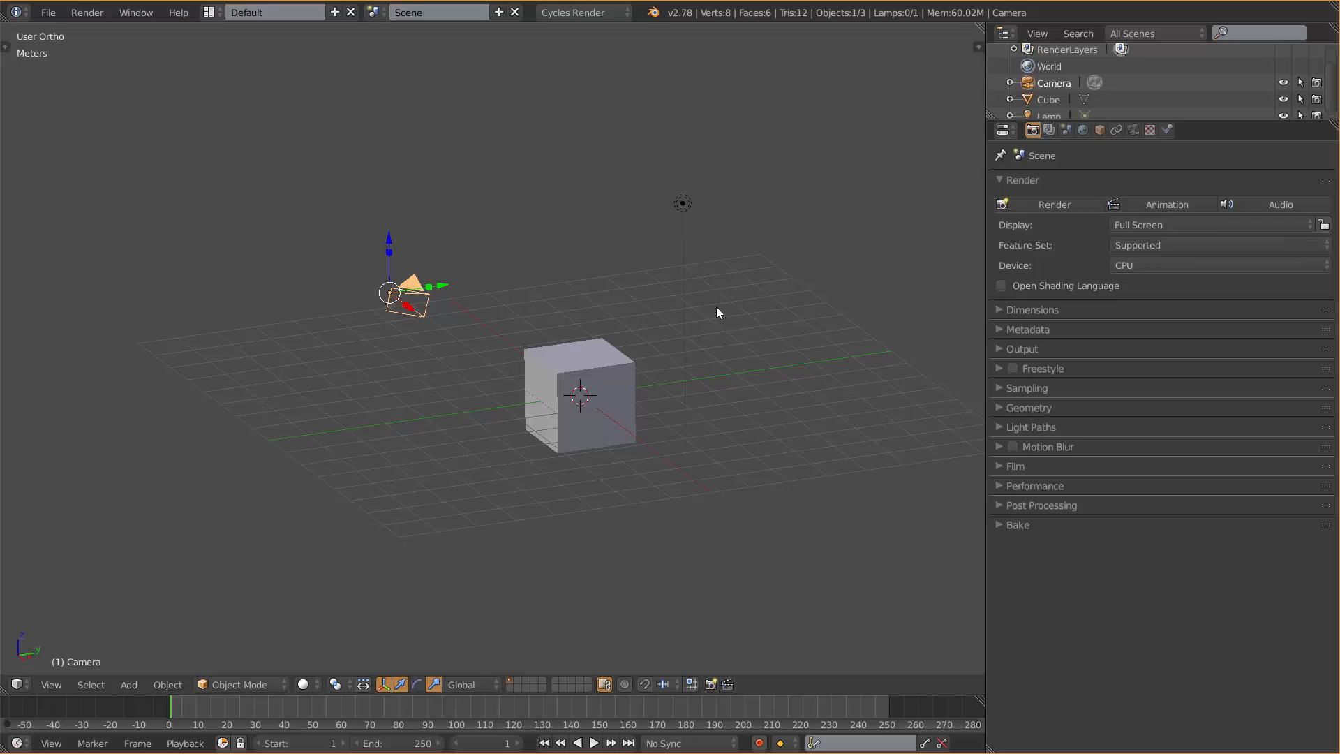
- Set the render display to New Window and render the scene
click(1196, 225)
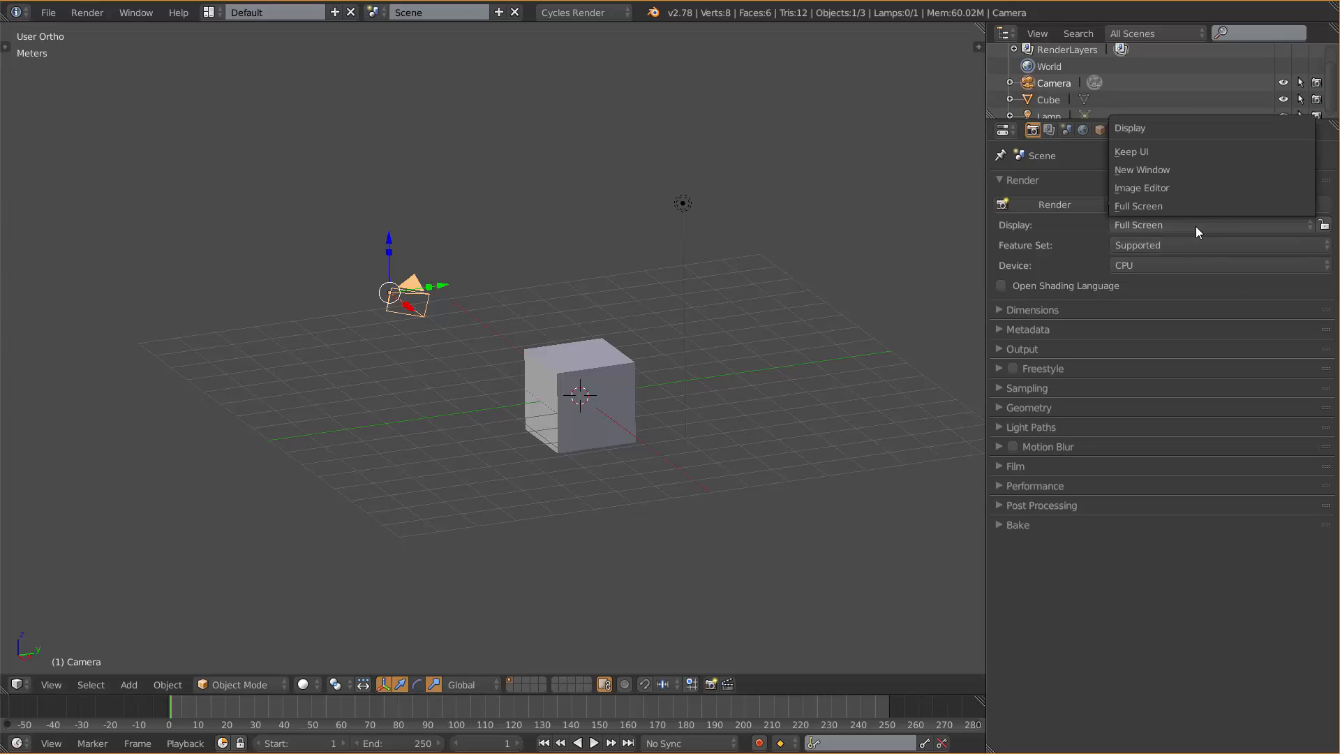
click(1156, 169)
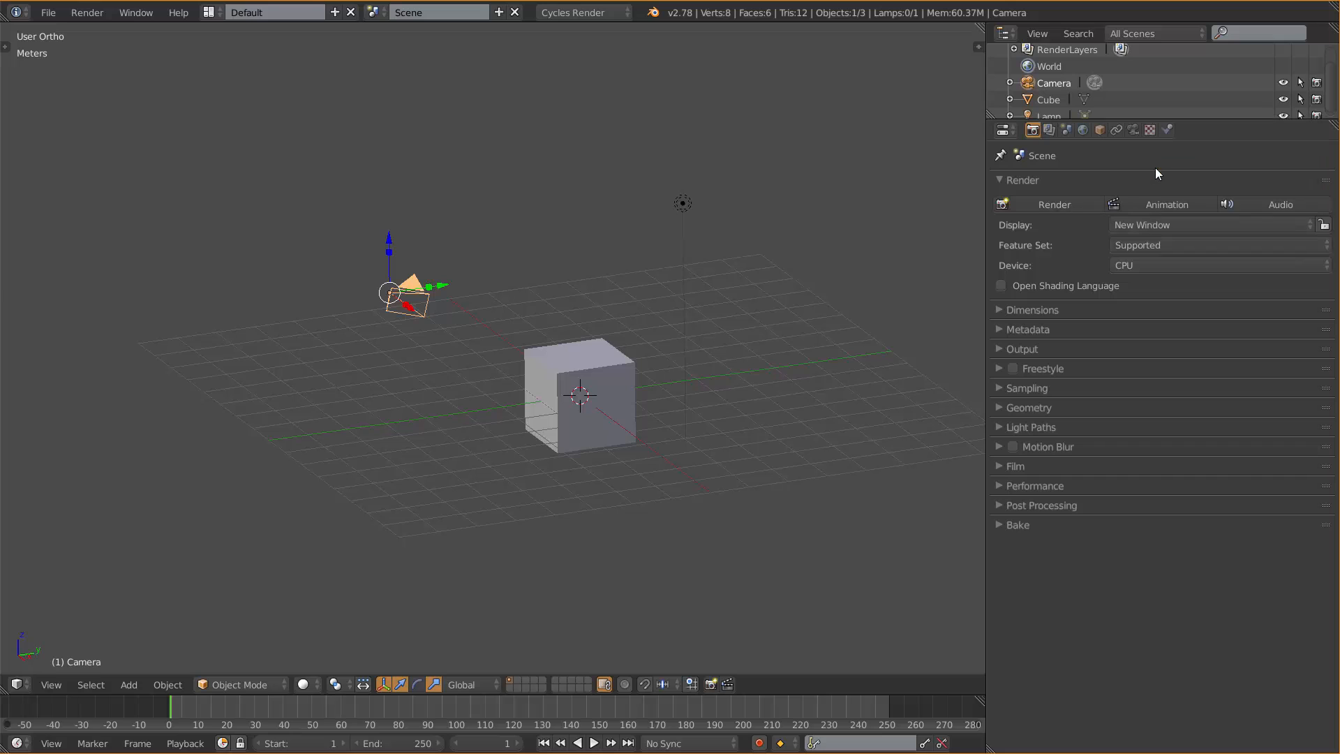
click(1043, 202)
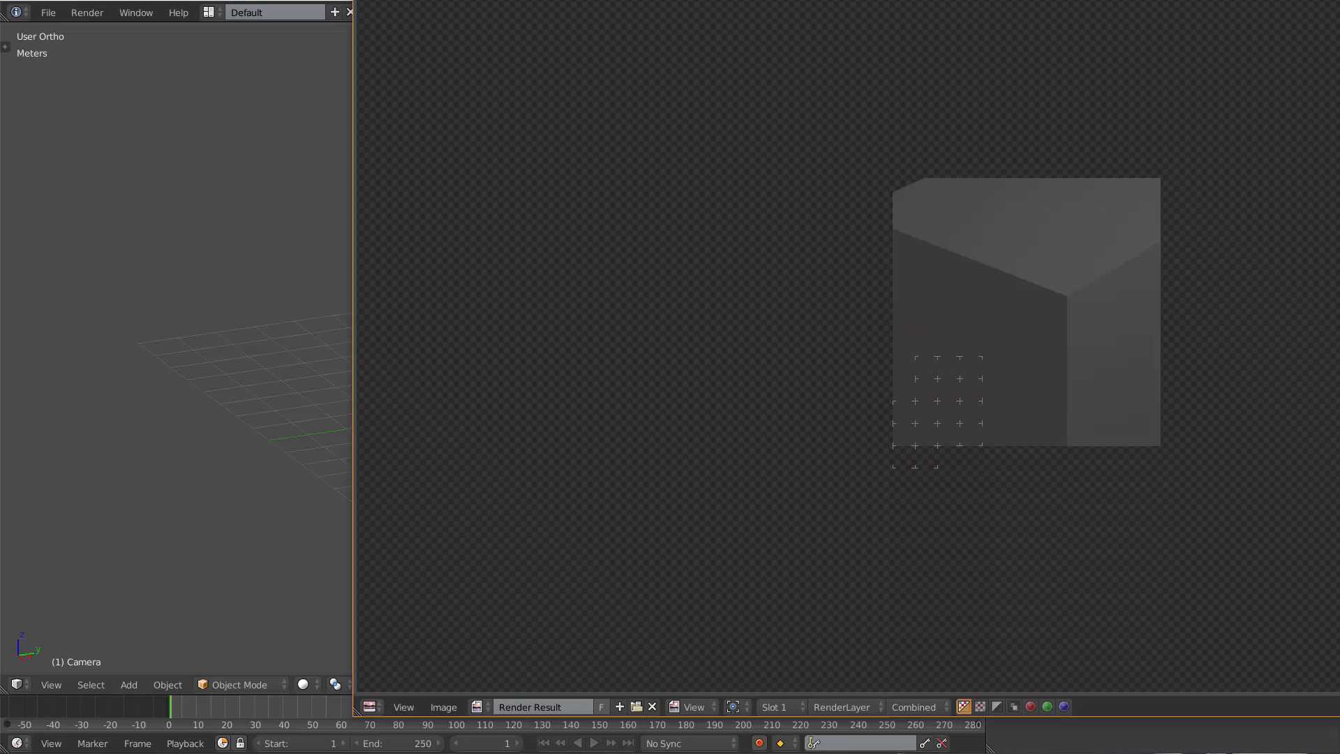
- Reposition and enlarge the separate render window to view the whole cube, and close it
drag(1339, 0, 1265, 95)
drag(1108, 107, 850, 69)
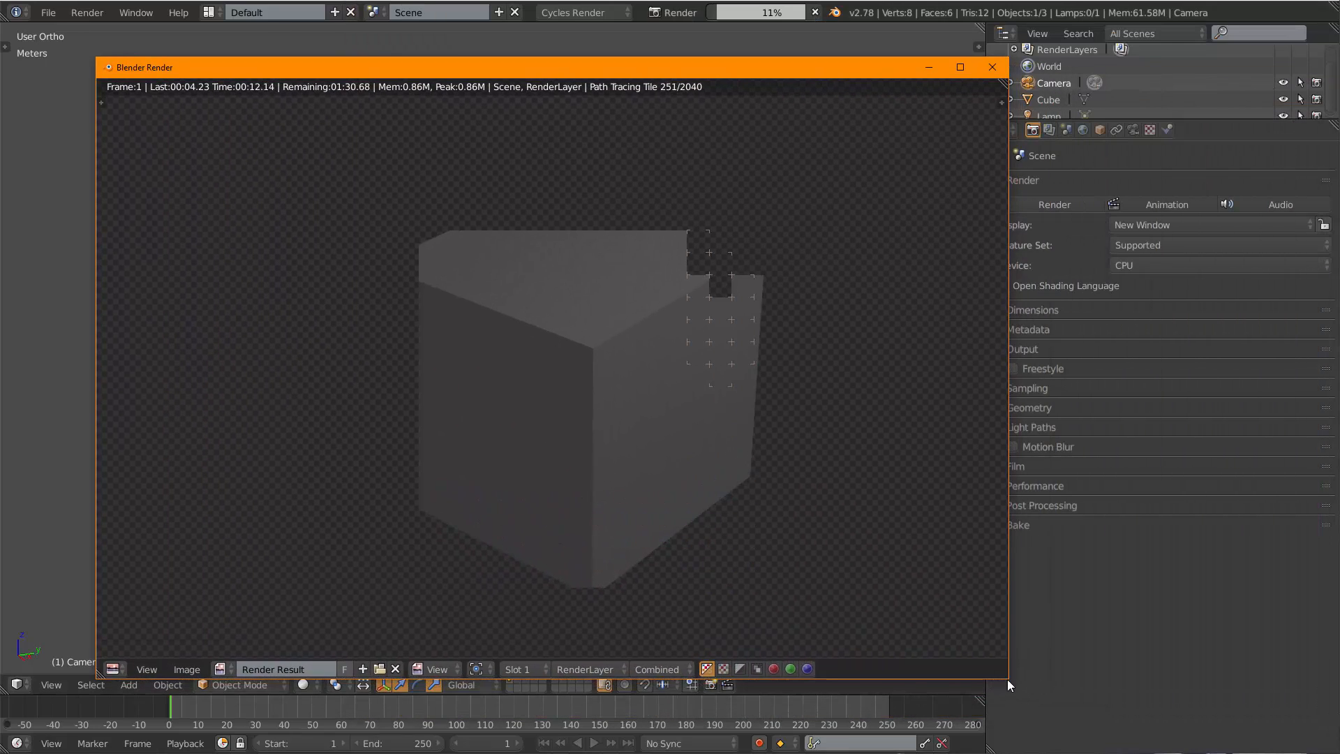
drag(1006, 678, 1165, 683)
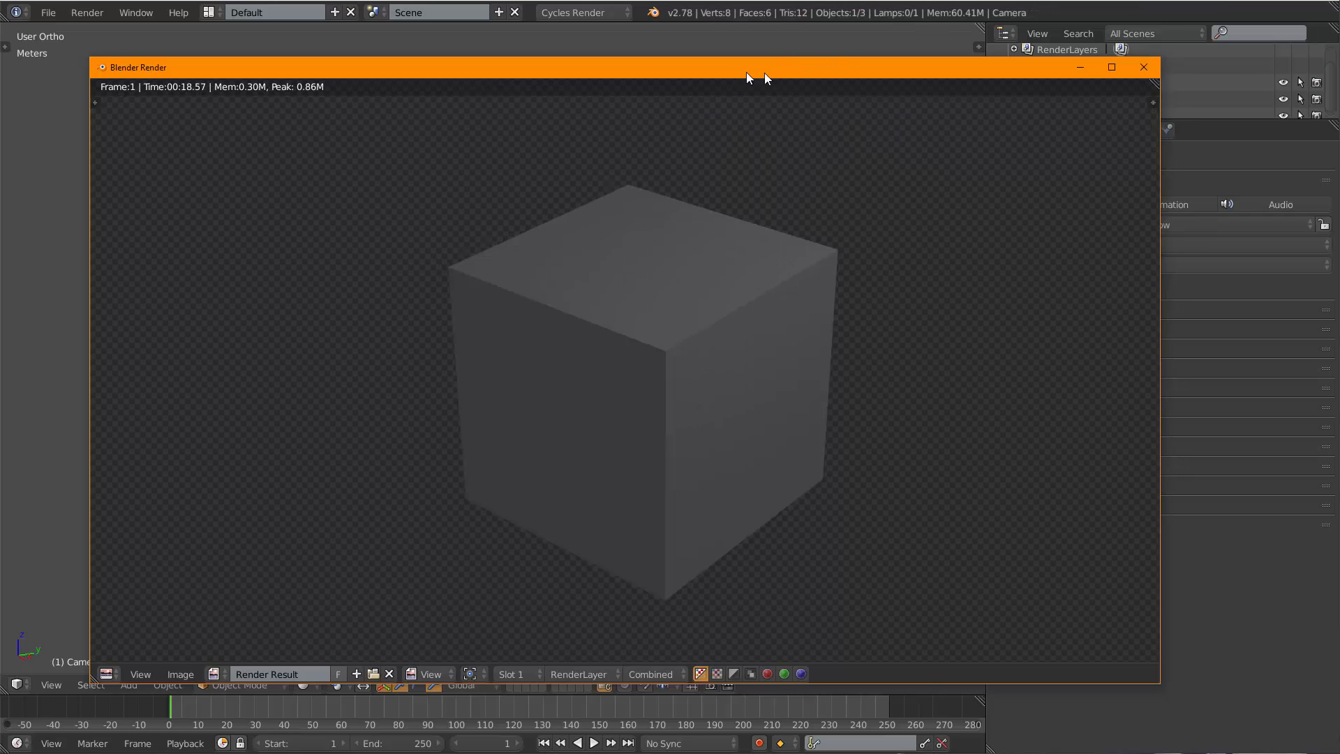
drag(754, 71, 748, 62)
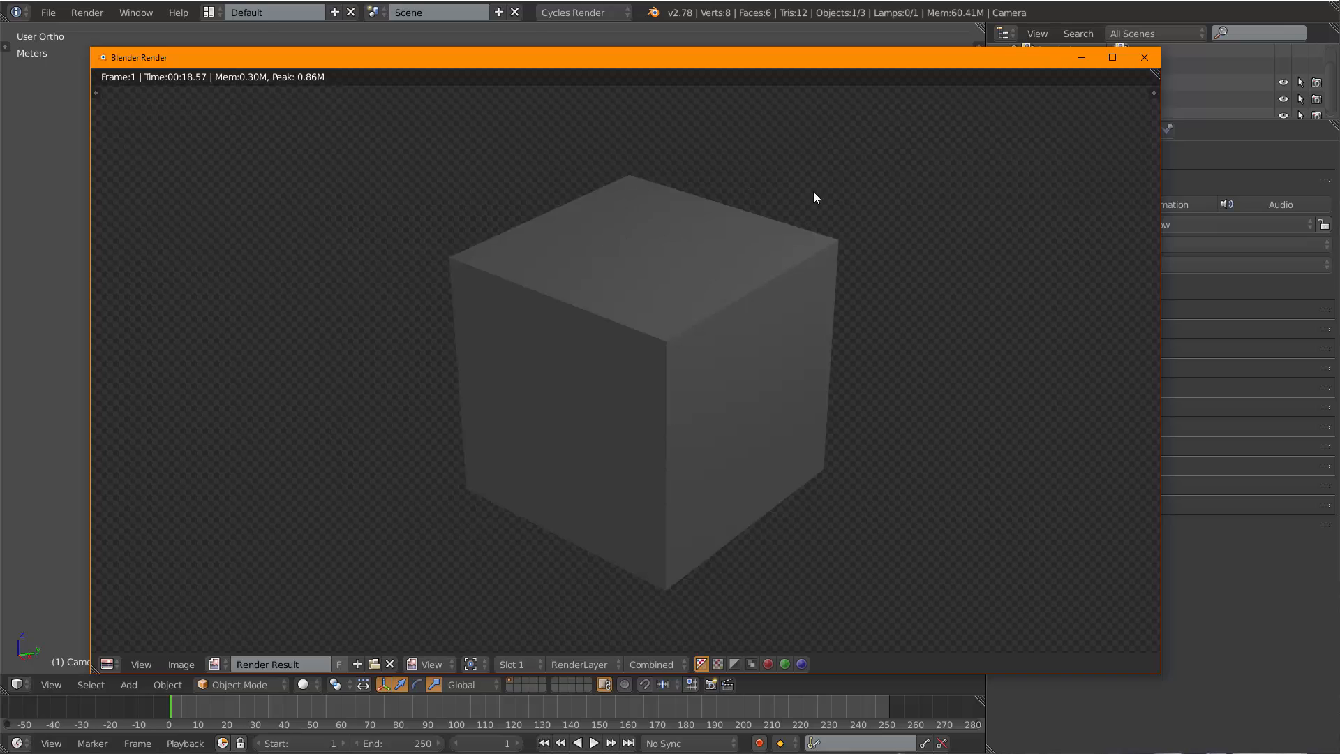
click(1136, 61)
- Set the render display to Keep UI and render the scene
click(1145, 223)
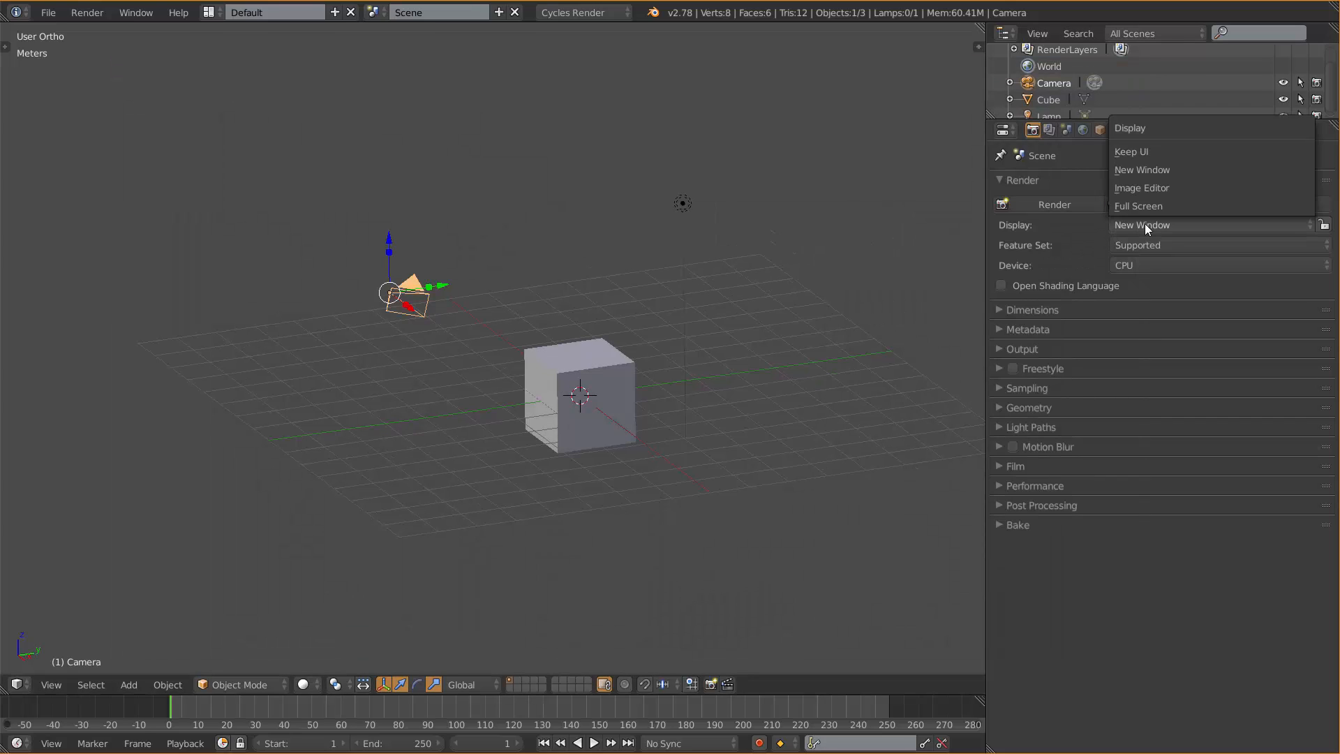
click(1163, 149)
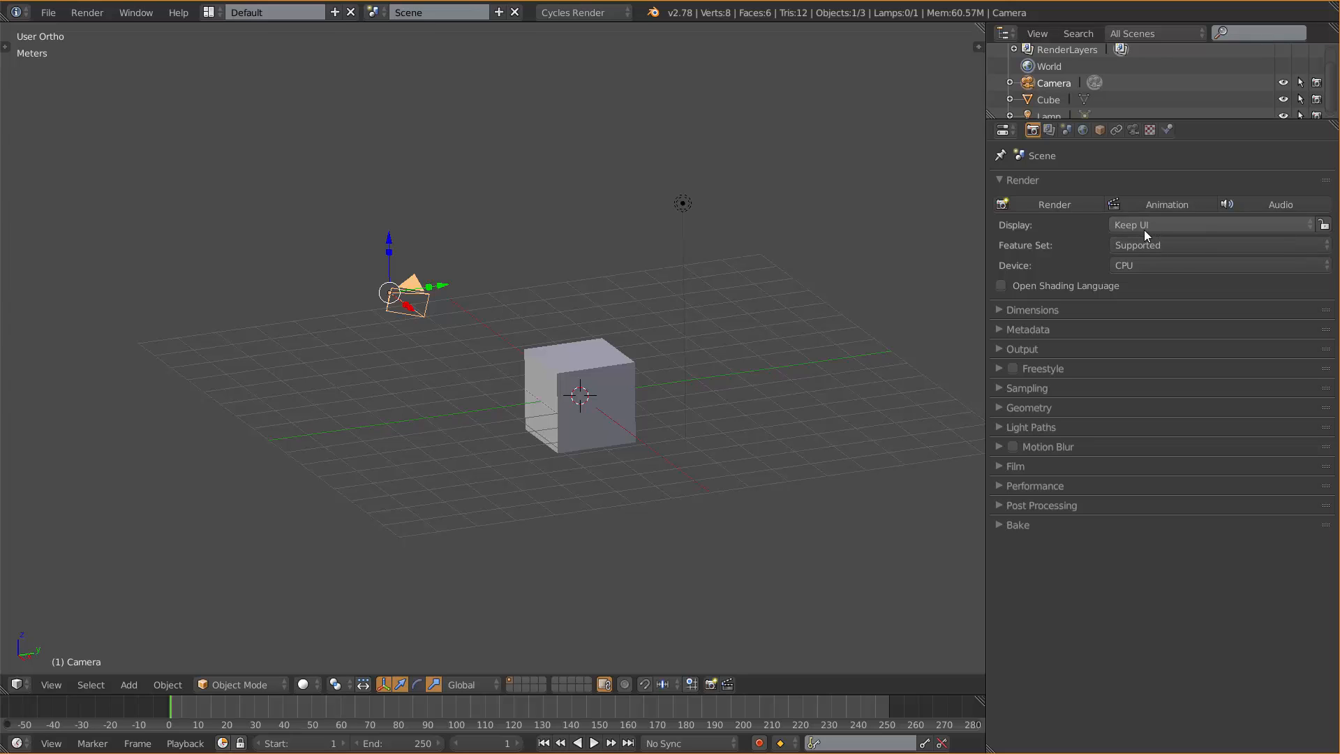
click(1045, 207)
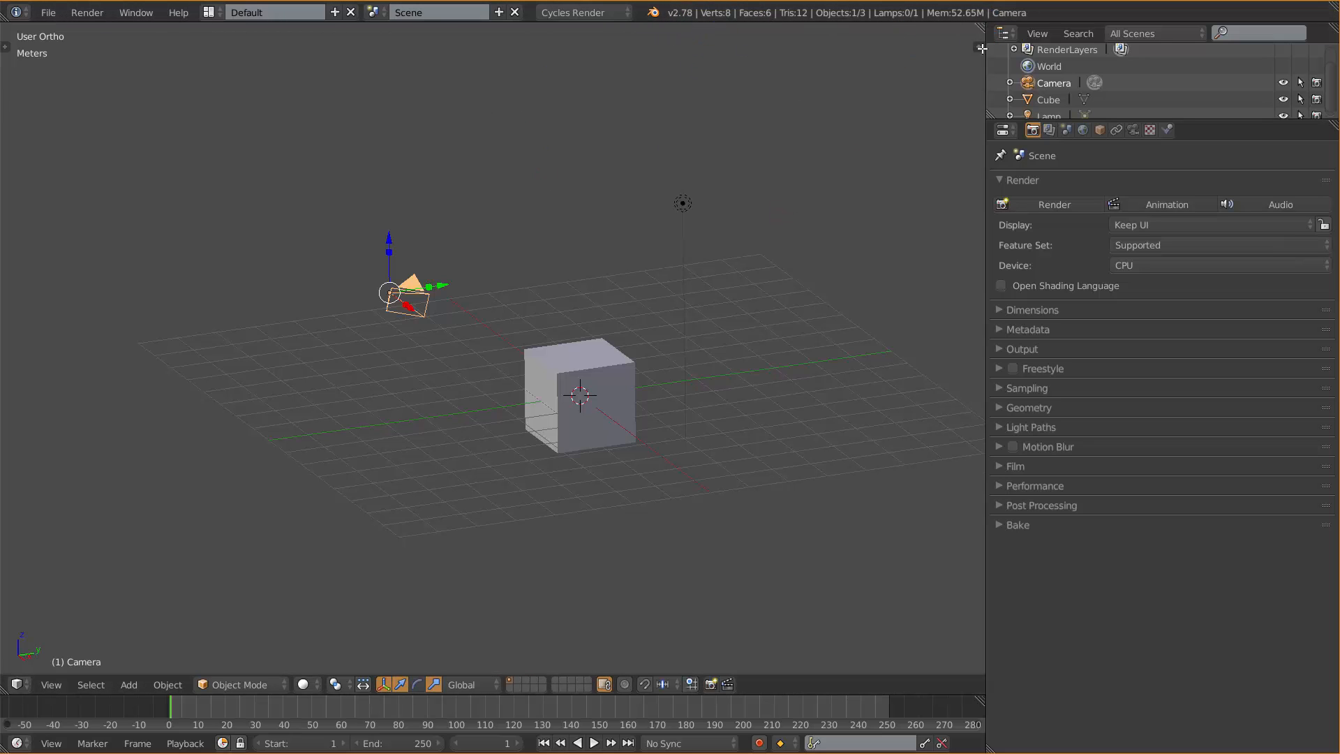
- Split the 3D view horizontally and change the upper area to the UV/Image Editor to show the render result
drag(979, 28, 963, 289)
click(17, 298)
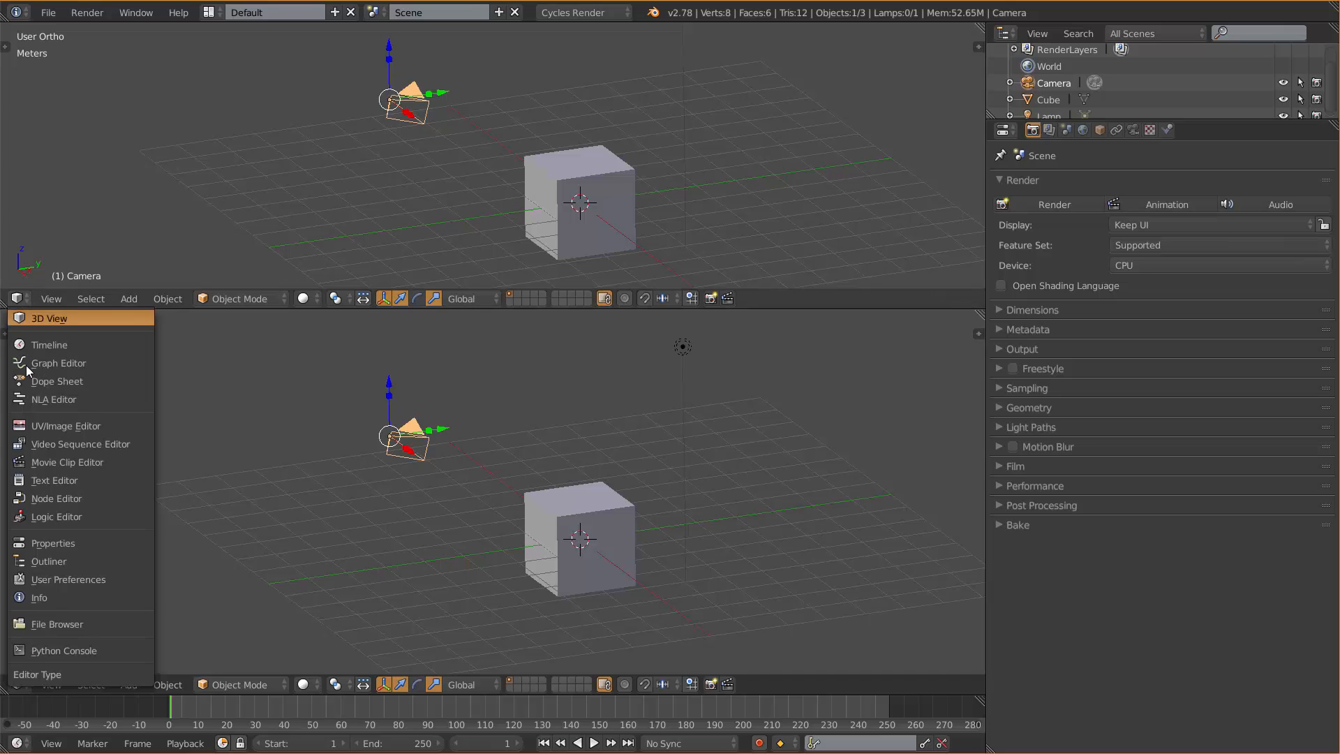
click(52, 424)
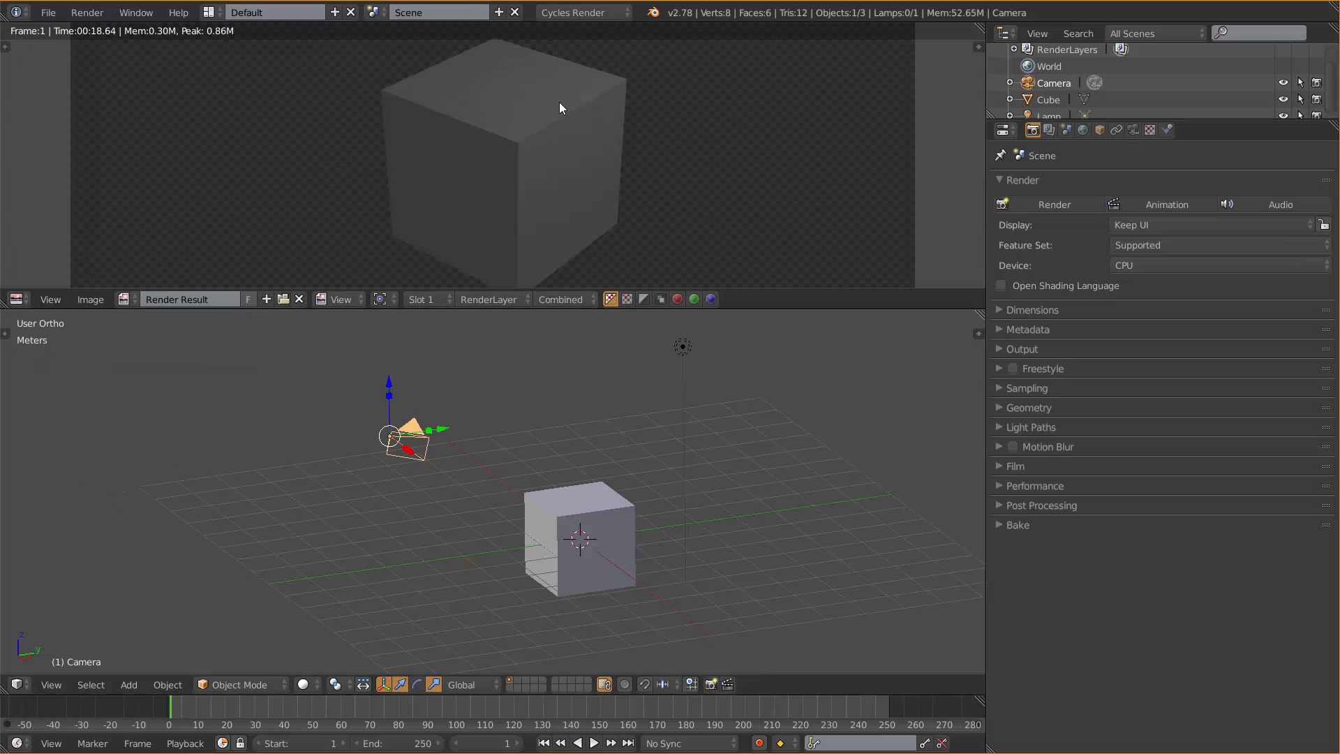
- Unlink the render result from the image editor and render the scene again with the Keep UI display
click(299, 299)
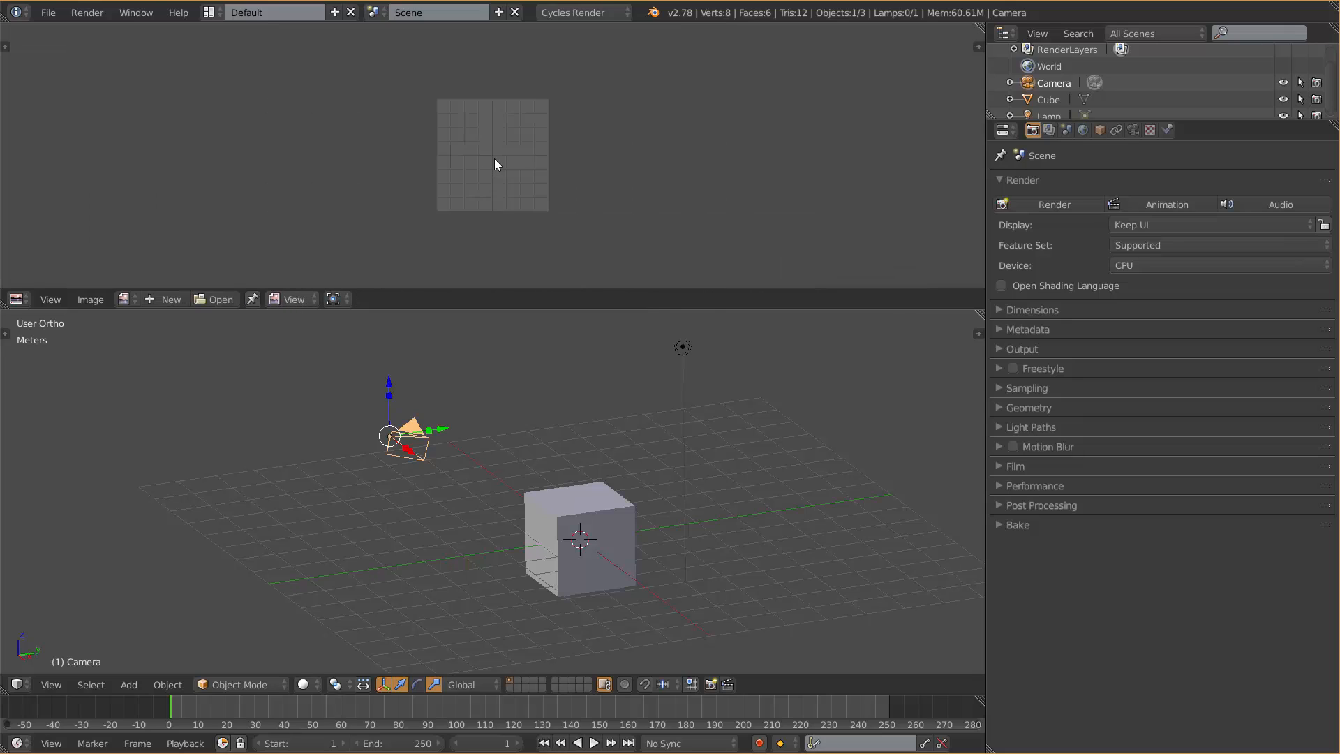
scroll(495, 161, up, 1)
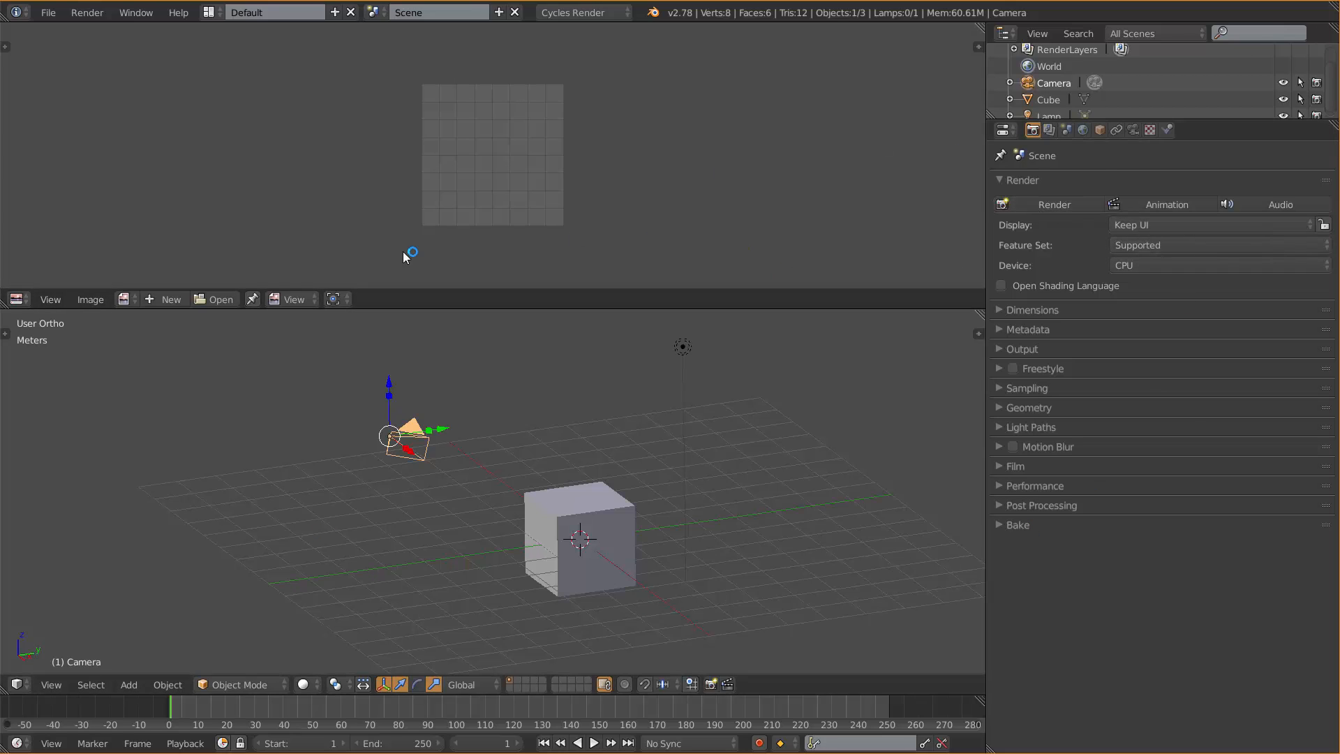
click(1067, 203)
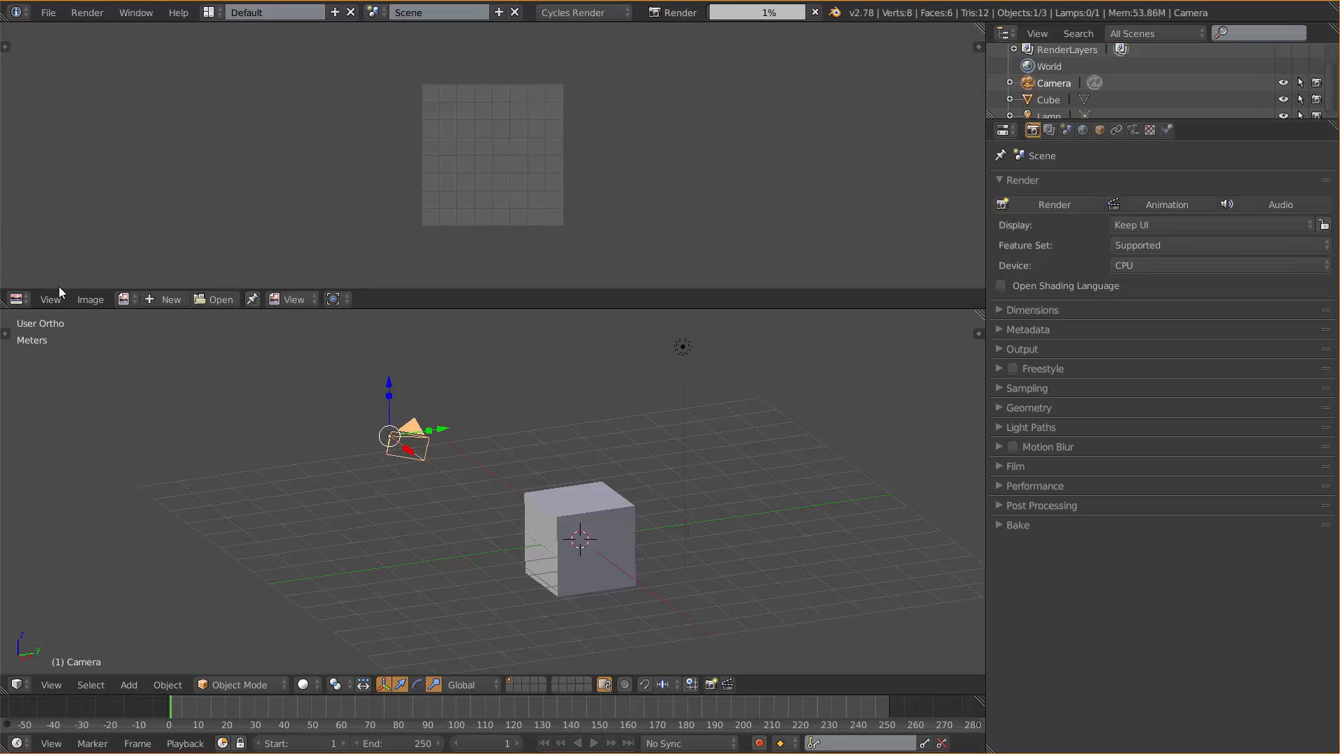
click(37, 304)
scroll(559, 185, up, 2)
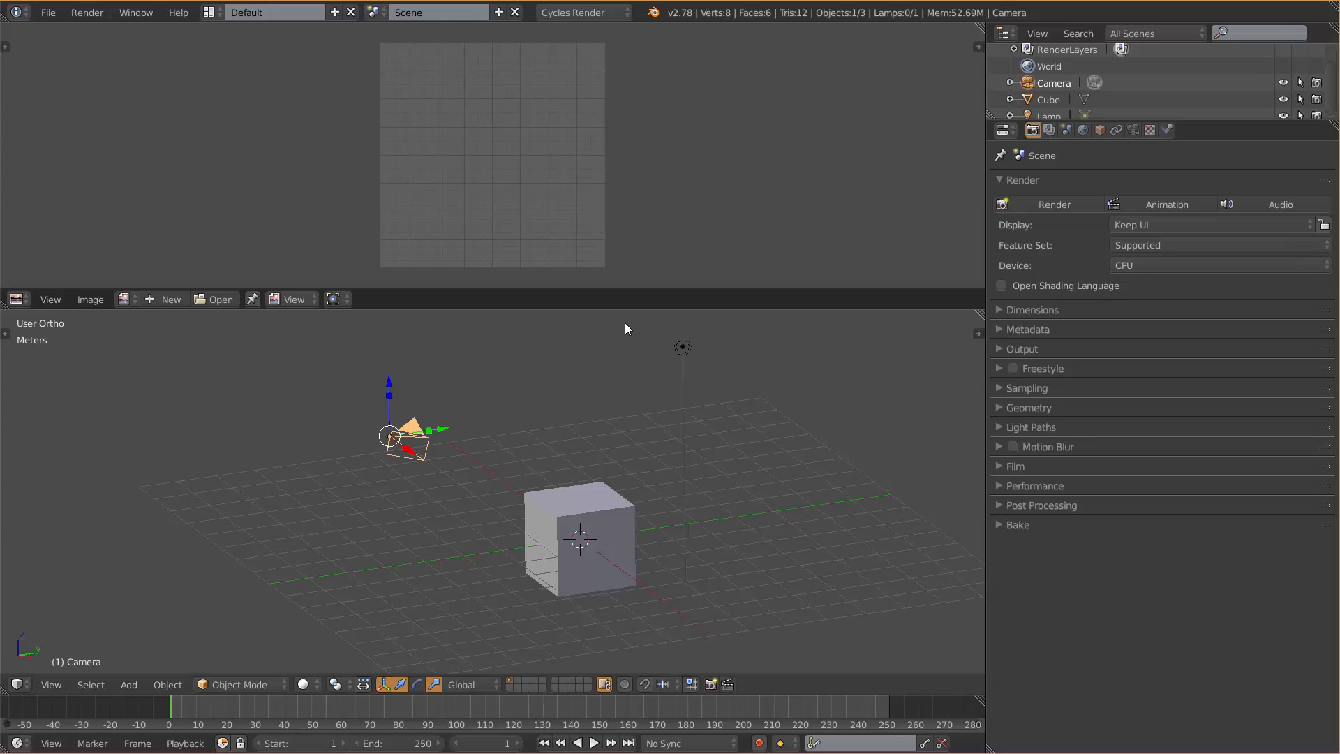
- Set the render display back to Image Editor and merge the split areas into a single 3D view
click(1158, 222)
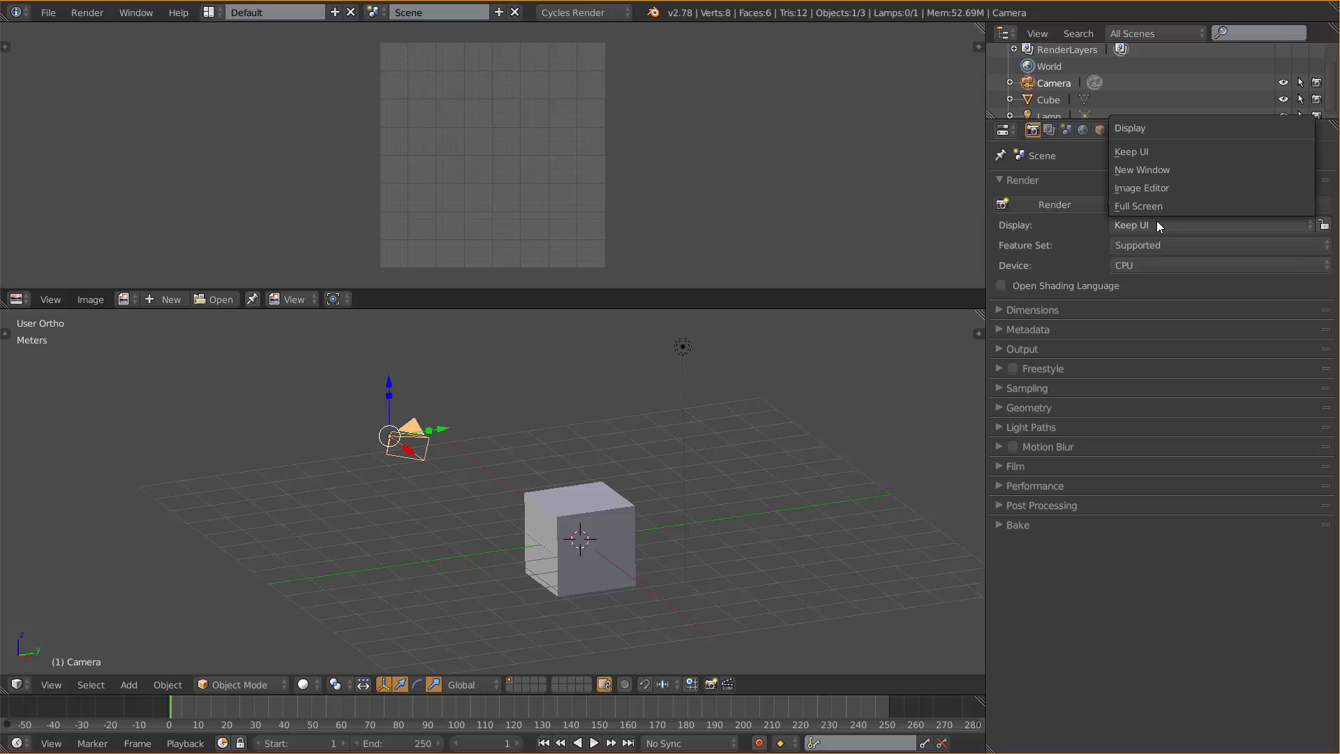
click(1158, 186)
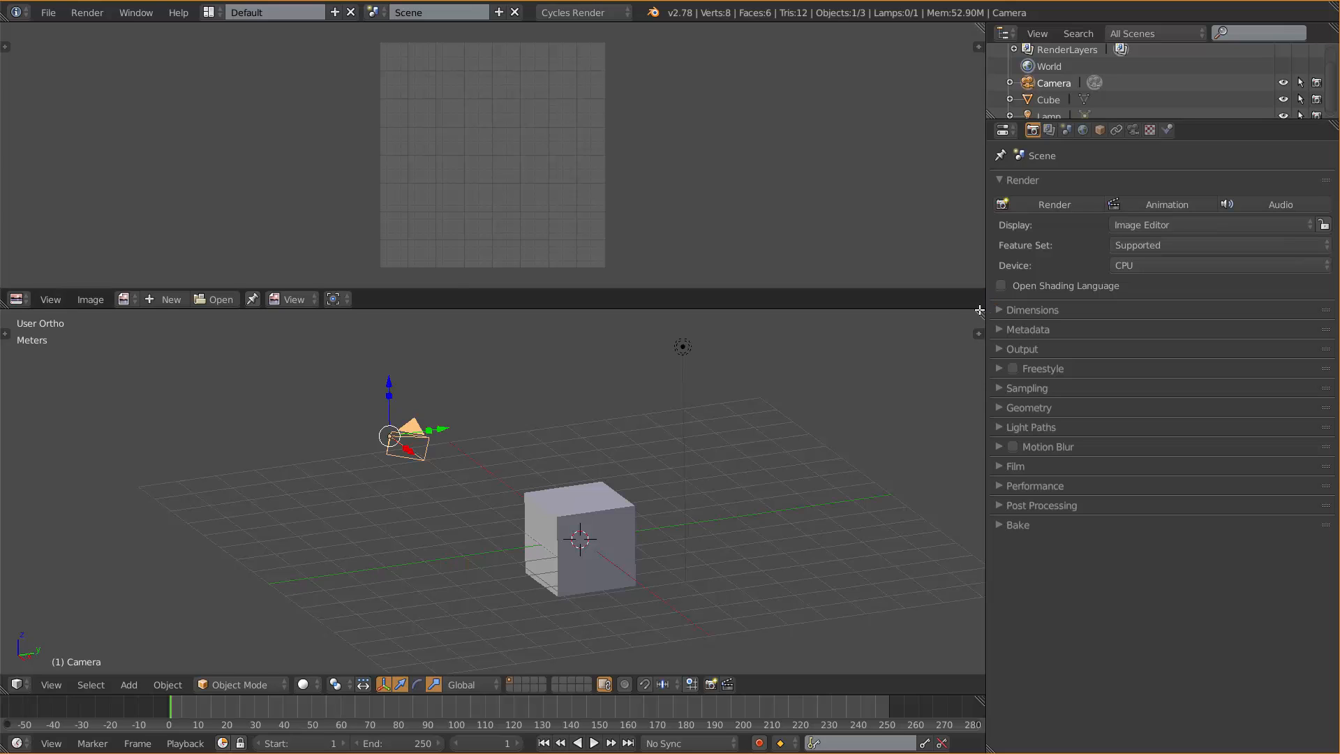
drag(979, 315, 892, 247)
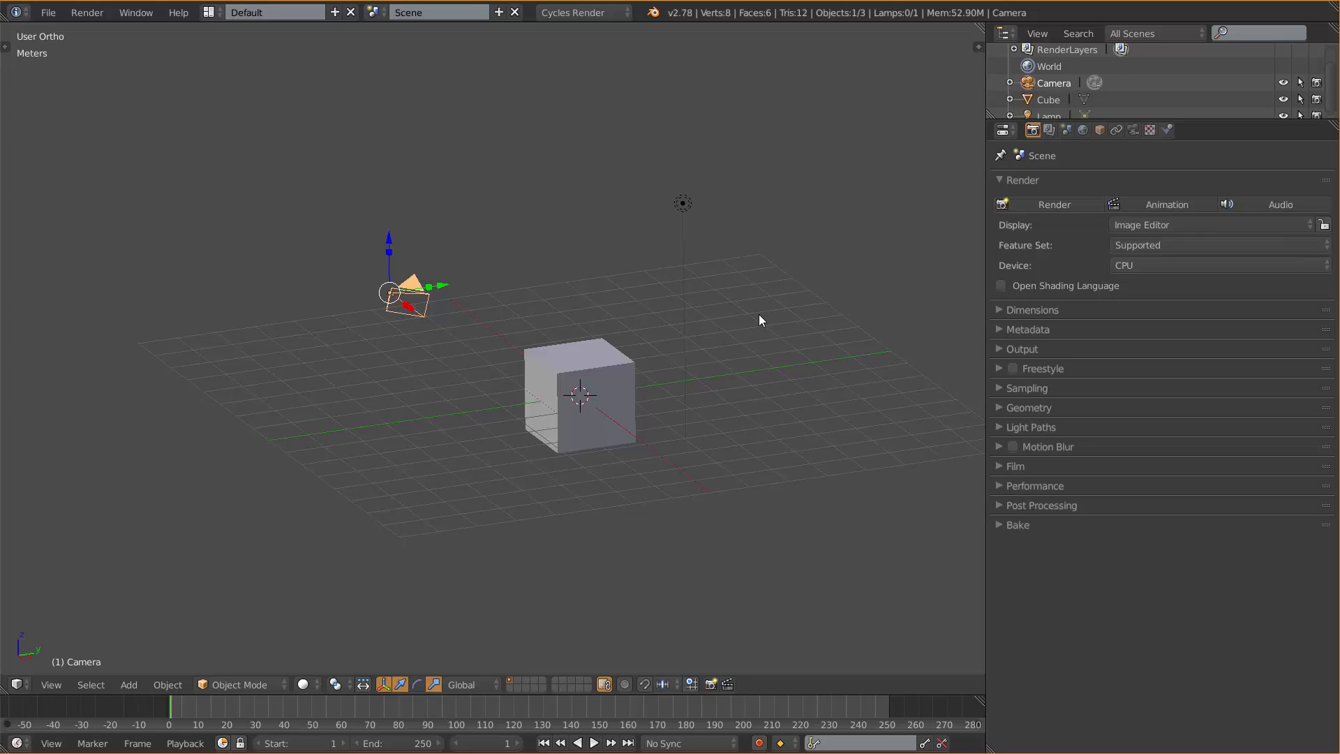
- Review the render display options, keep Image Editor, and enable the interface lock for rendering
click(1239, 223)
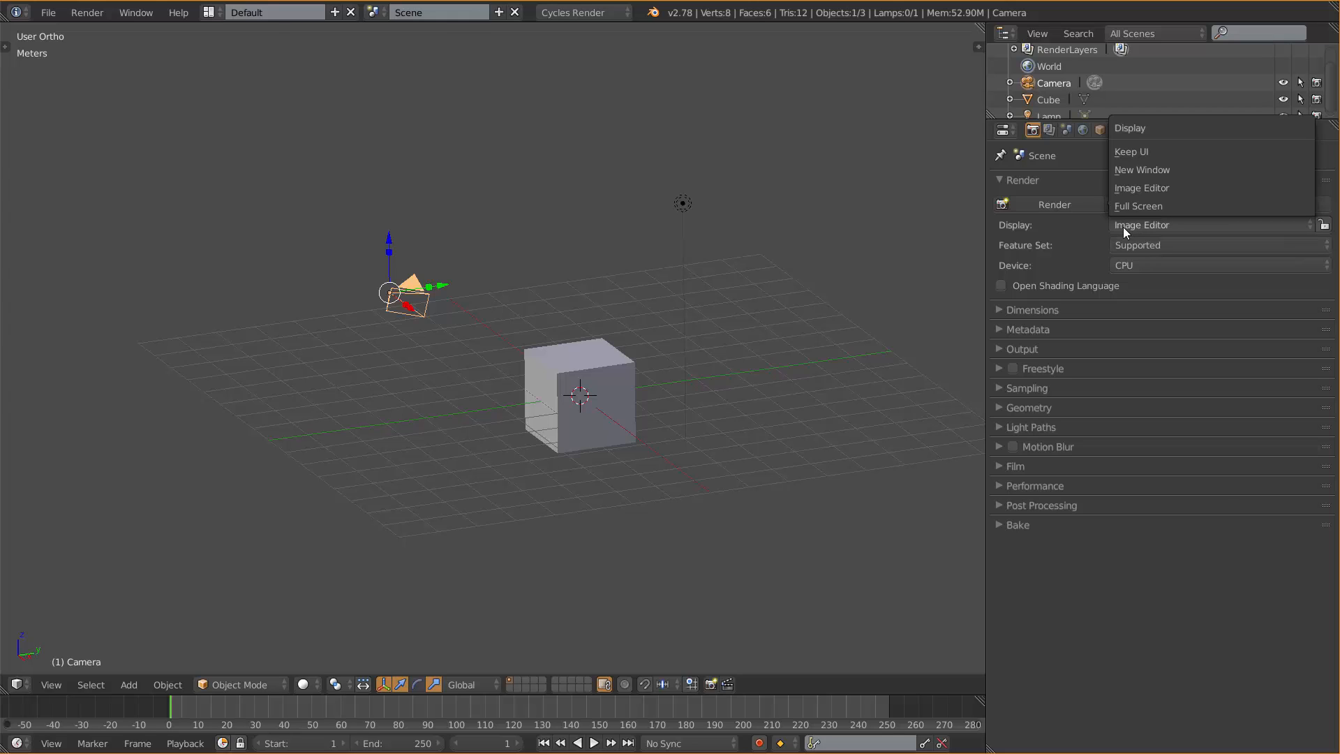
click(1159, 225)
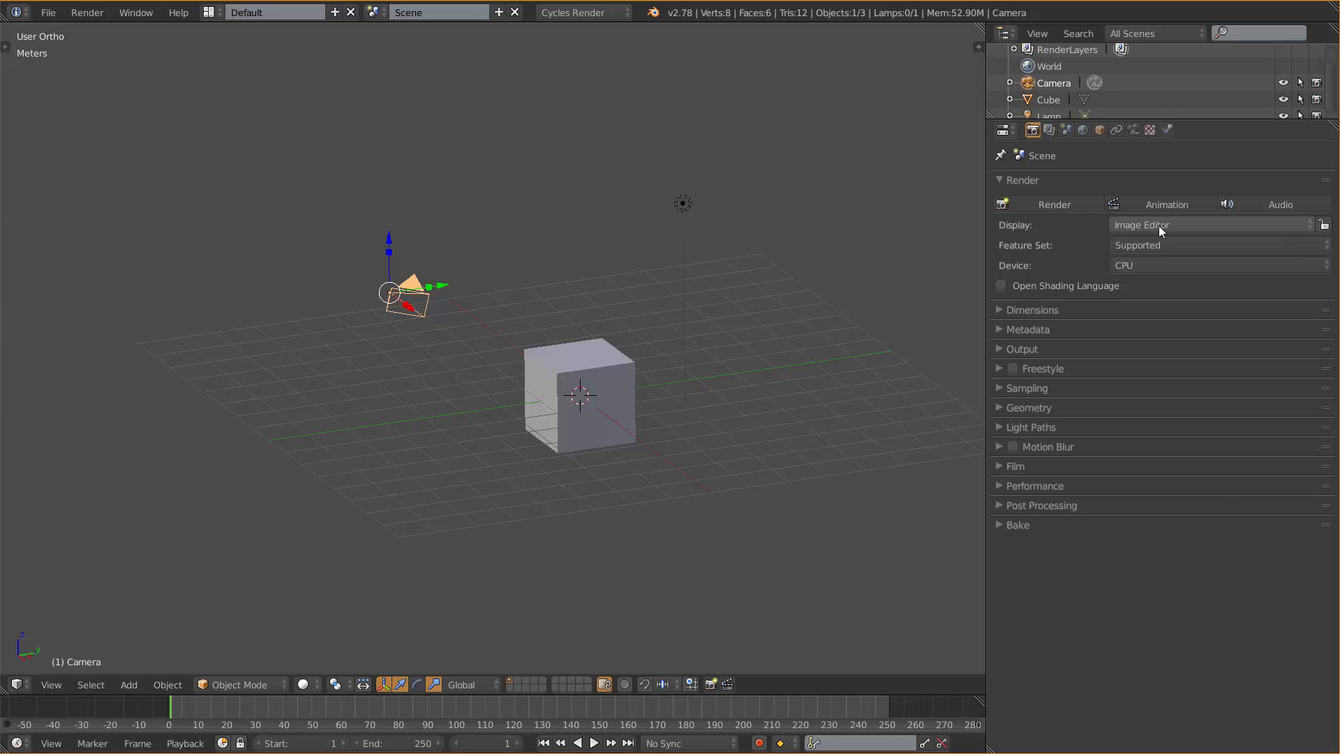
click(1324, 226)
click(1324, 226)
click(1321, 227)
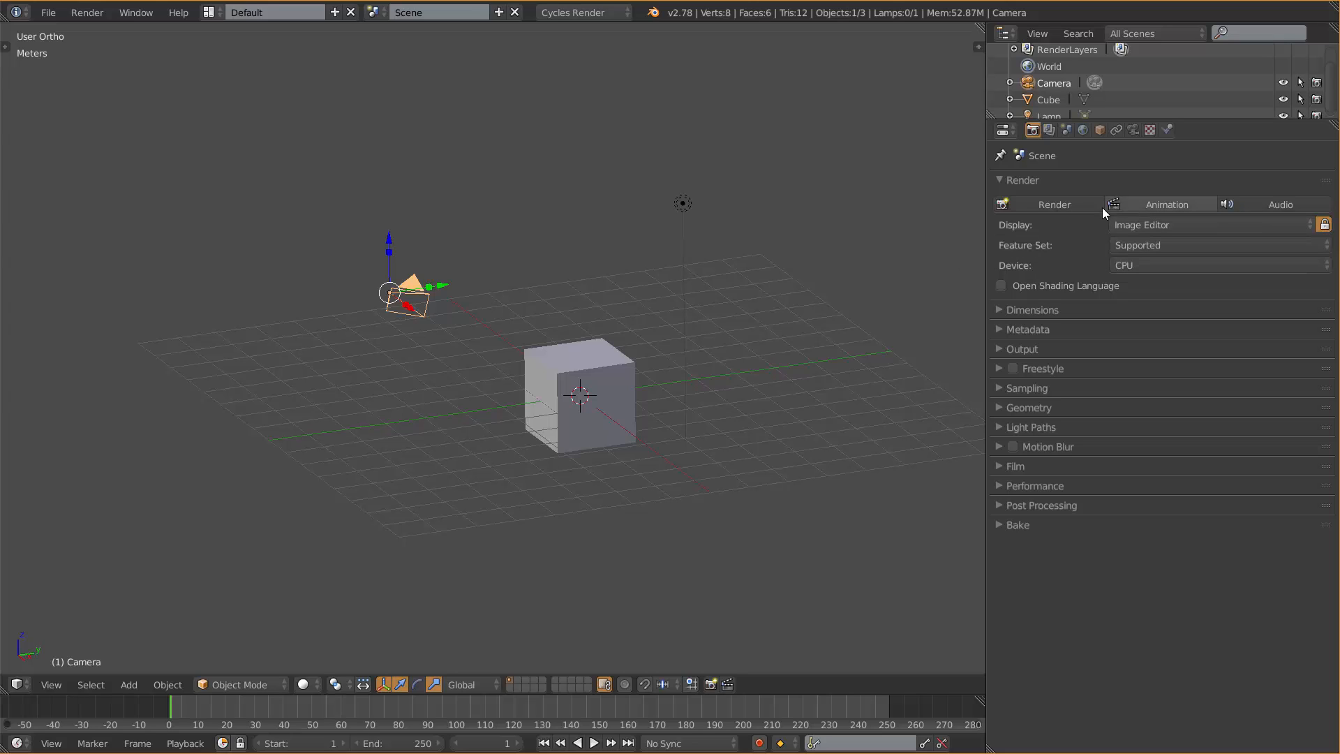
- Test-render the cube with the interface locked, stop the render, and turn off the interface lock before returning to the 3D view
click(1053, 203)
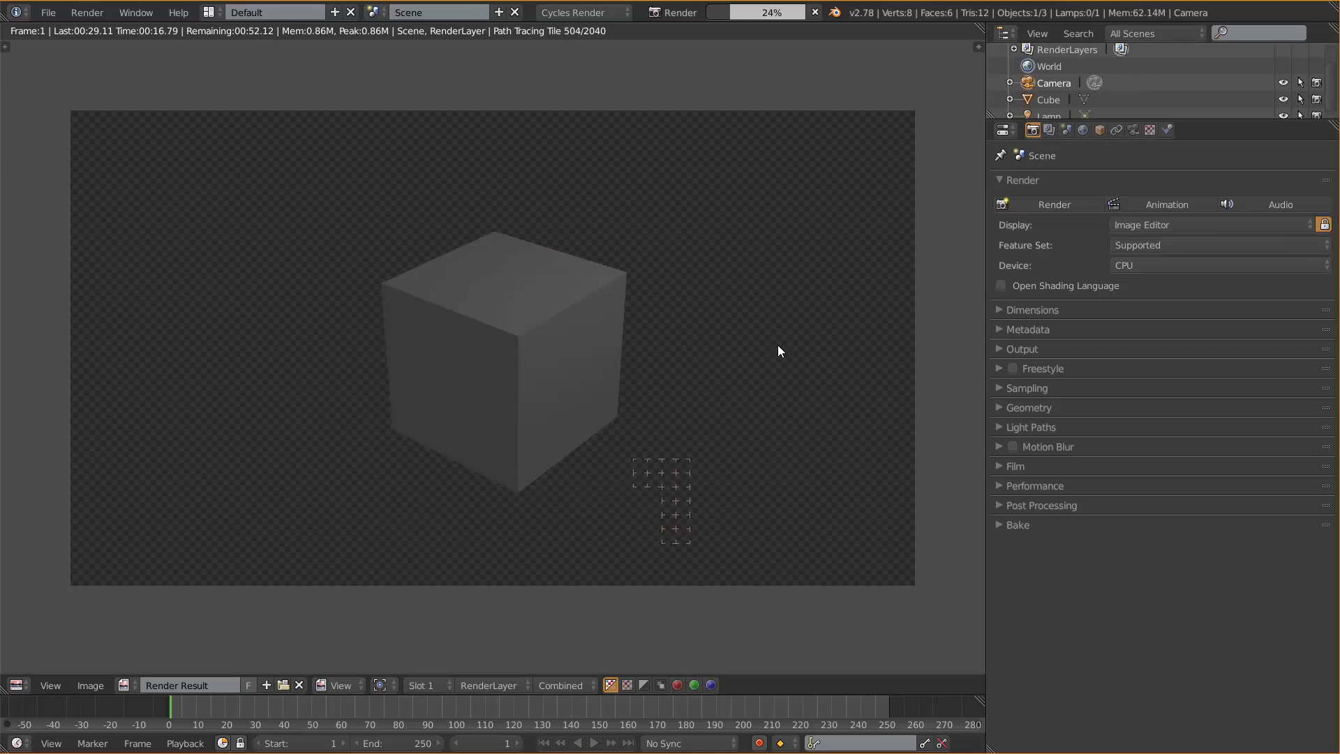
key(Escape)
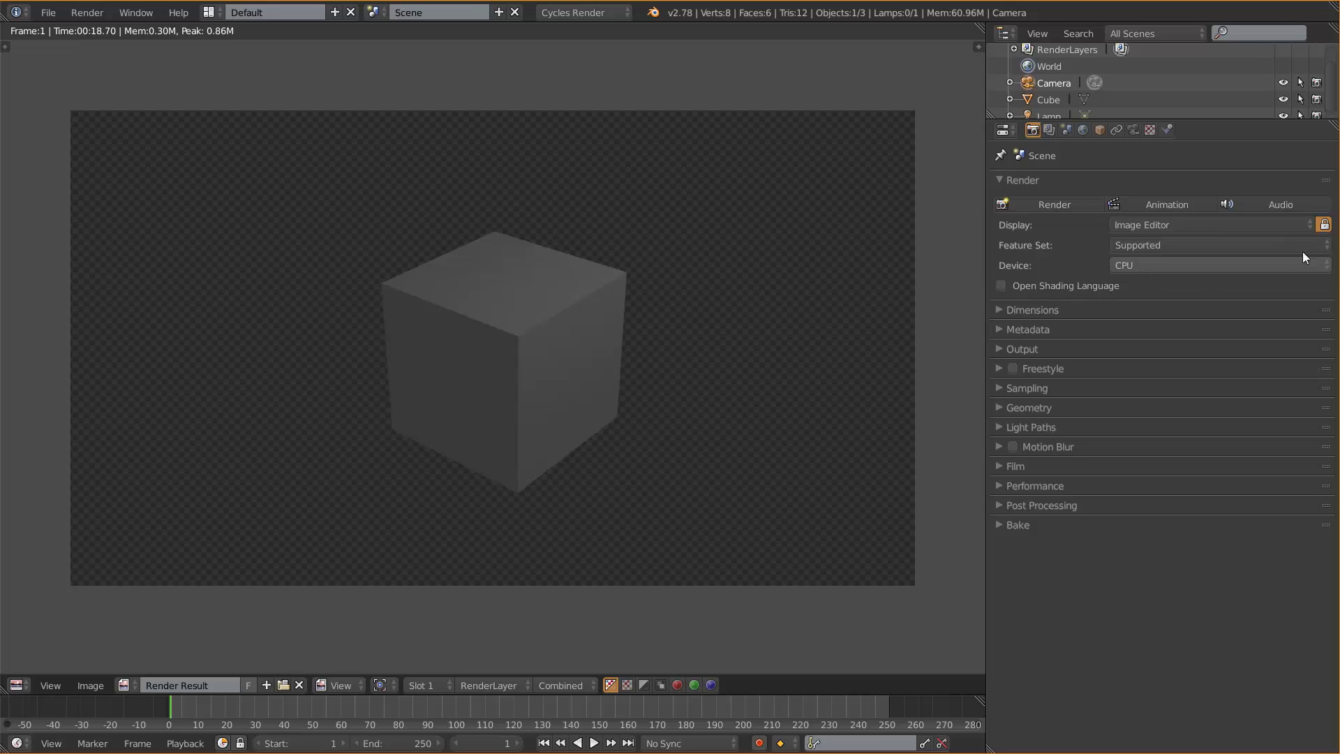
click(1325, 226)
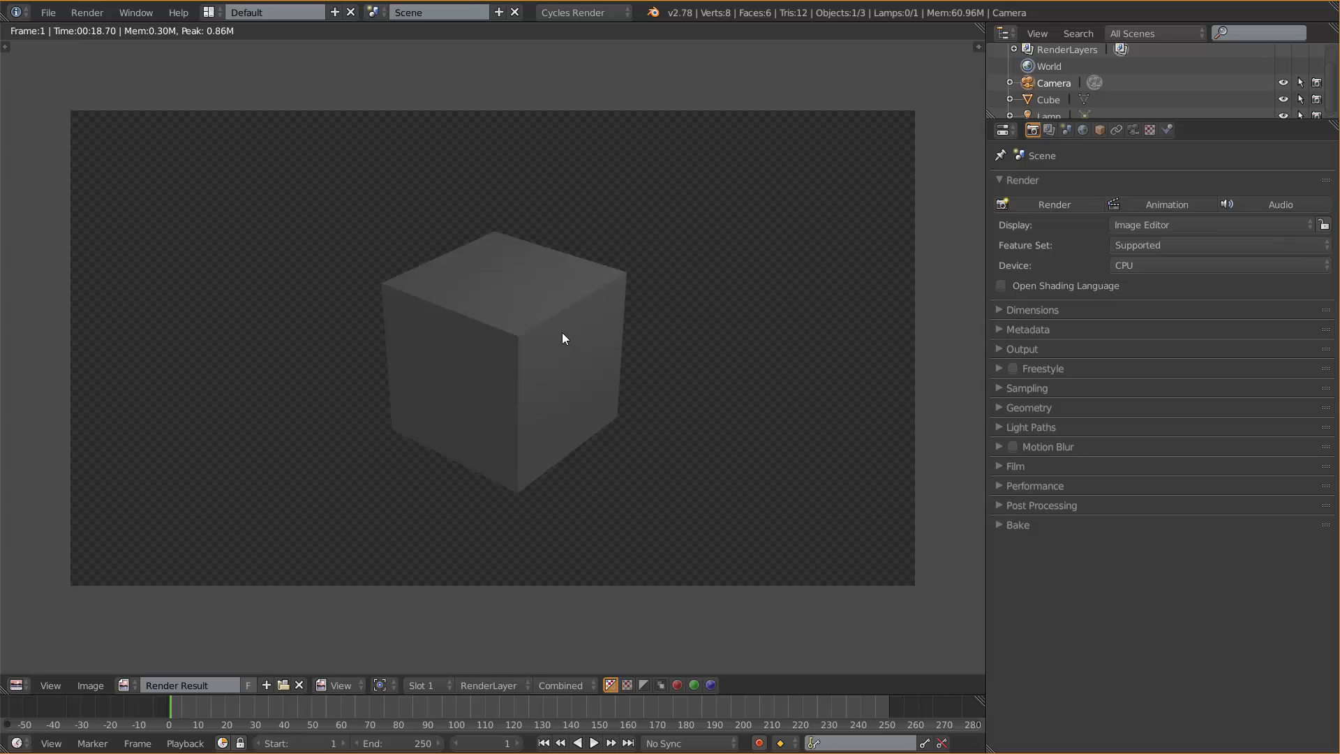
key(Escape)
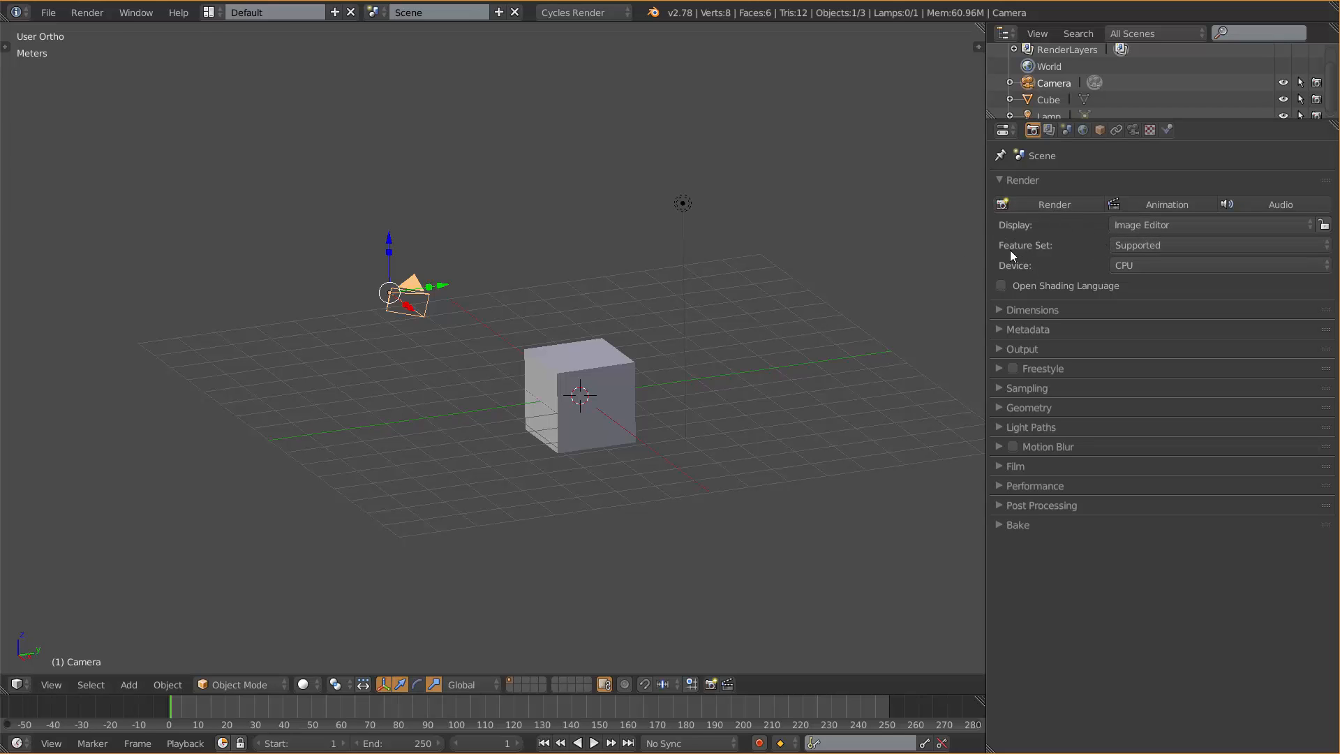
- Look through the Interface, Editing, Themes and Add-ons sections of the user preferences, including the list of available add-ons
click(1159, 246)
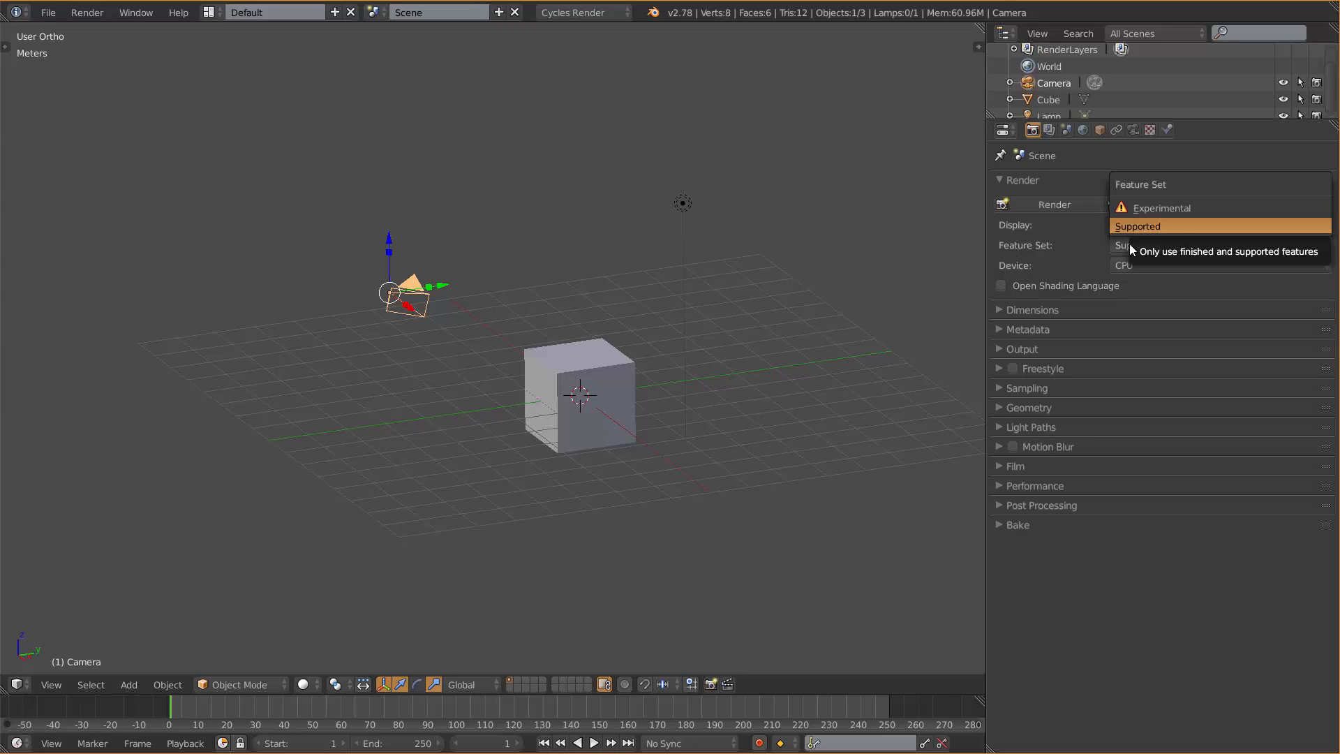
click(53, 15)
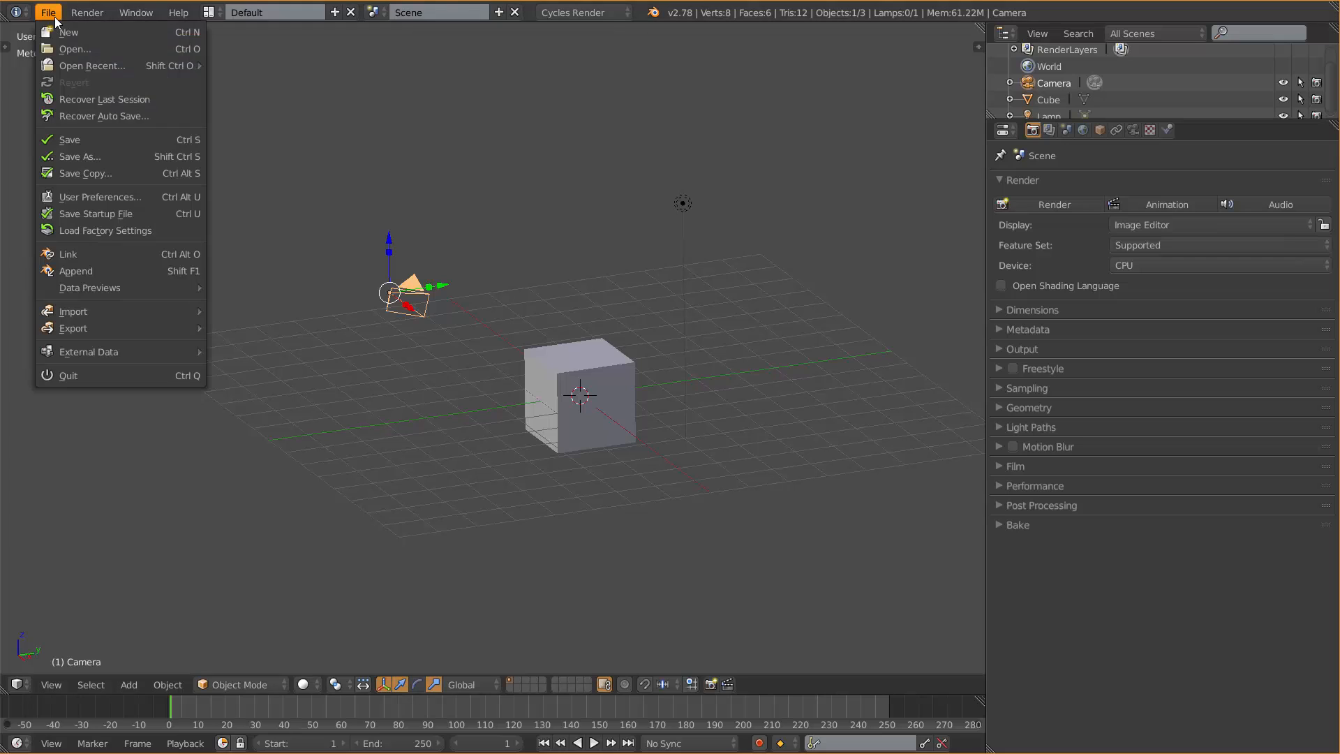
click(99, 194)
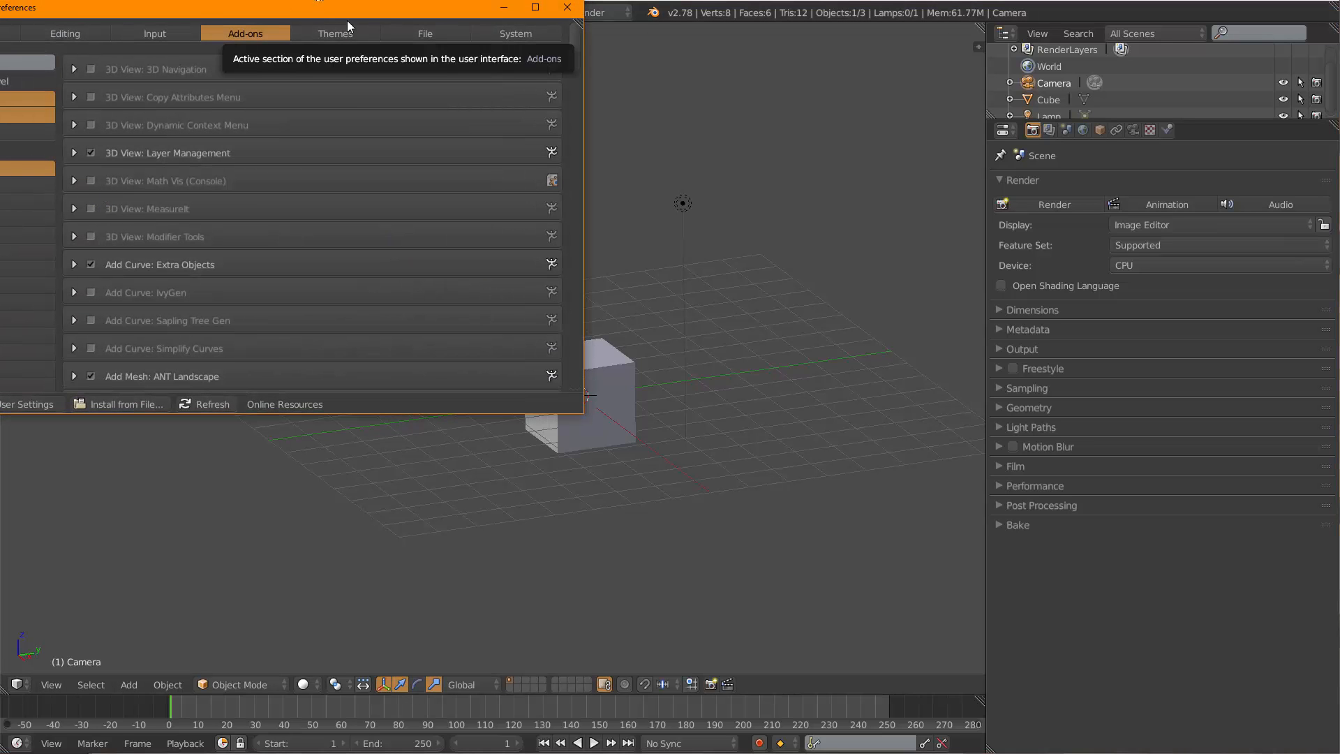
drag(316, 8, 626, 152)
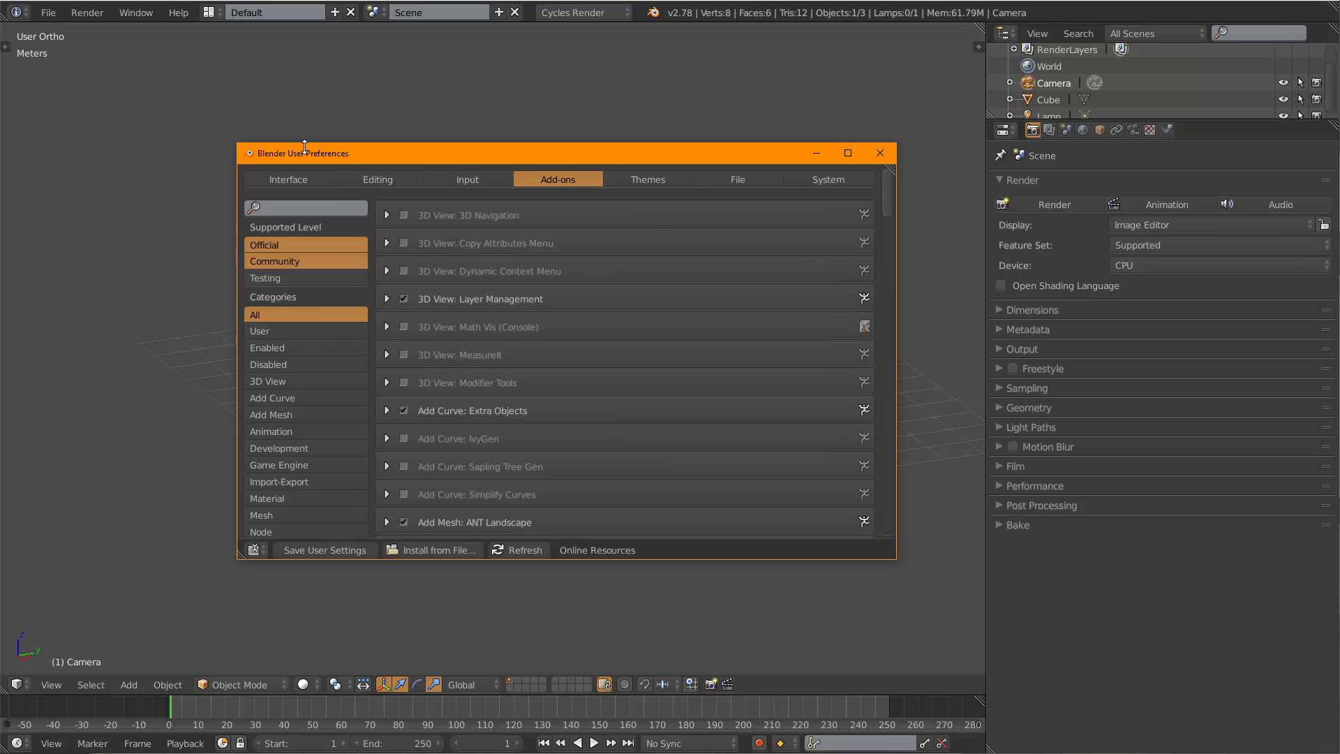
drag(378, 162, 279, 153)
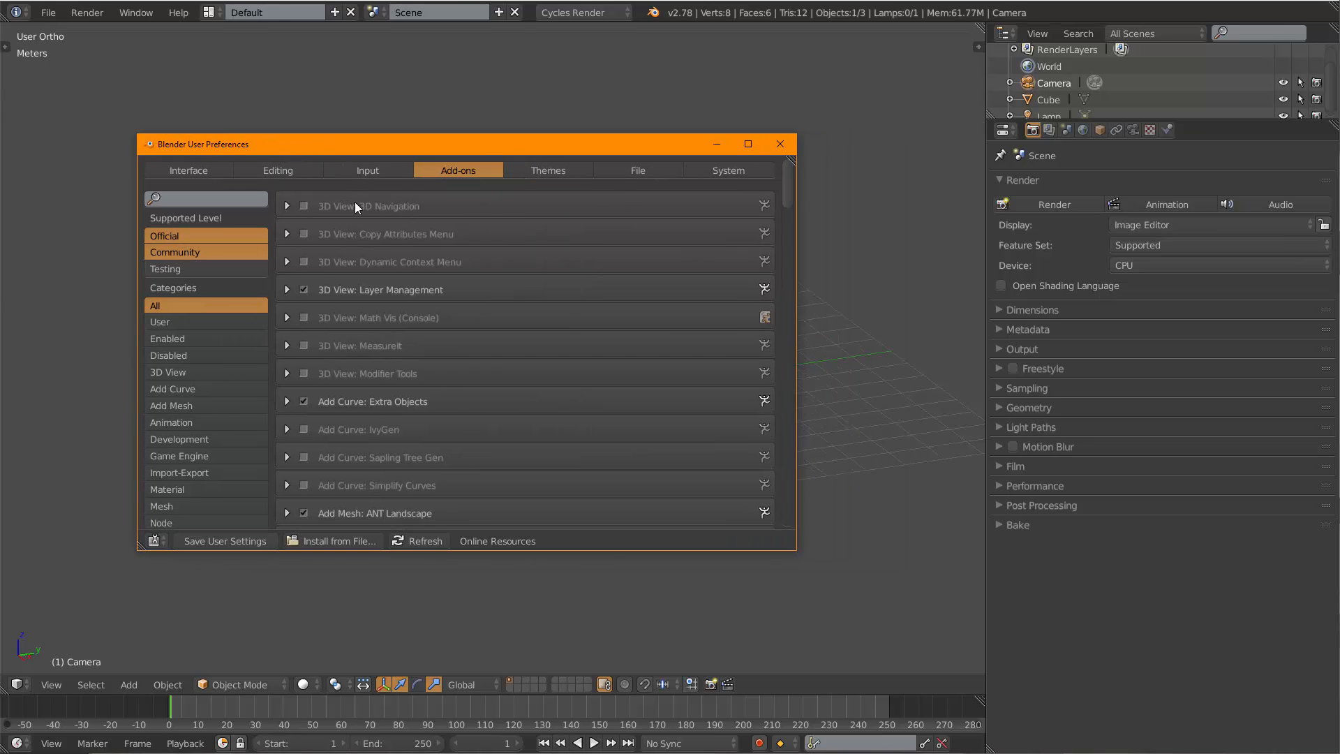
drag(613, 145, 762, 122)
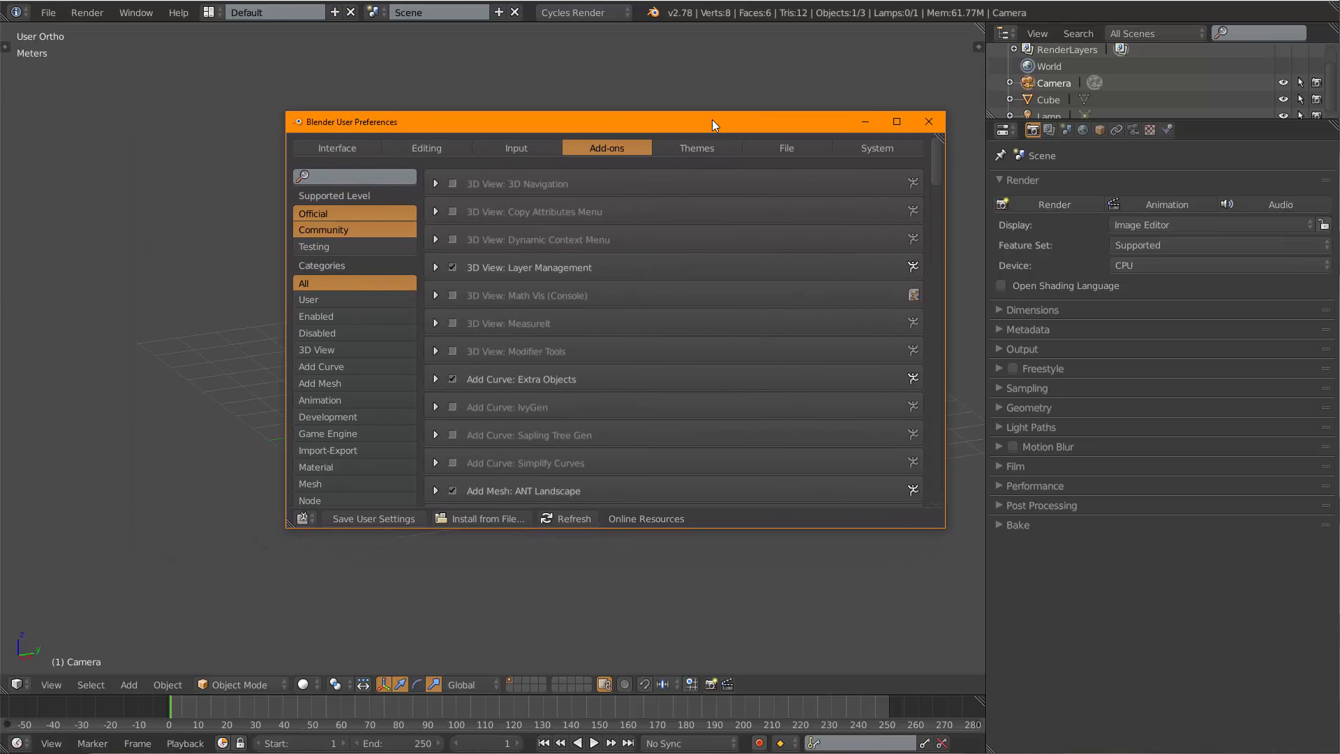
click(336, 148)
click(429, 148)
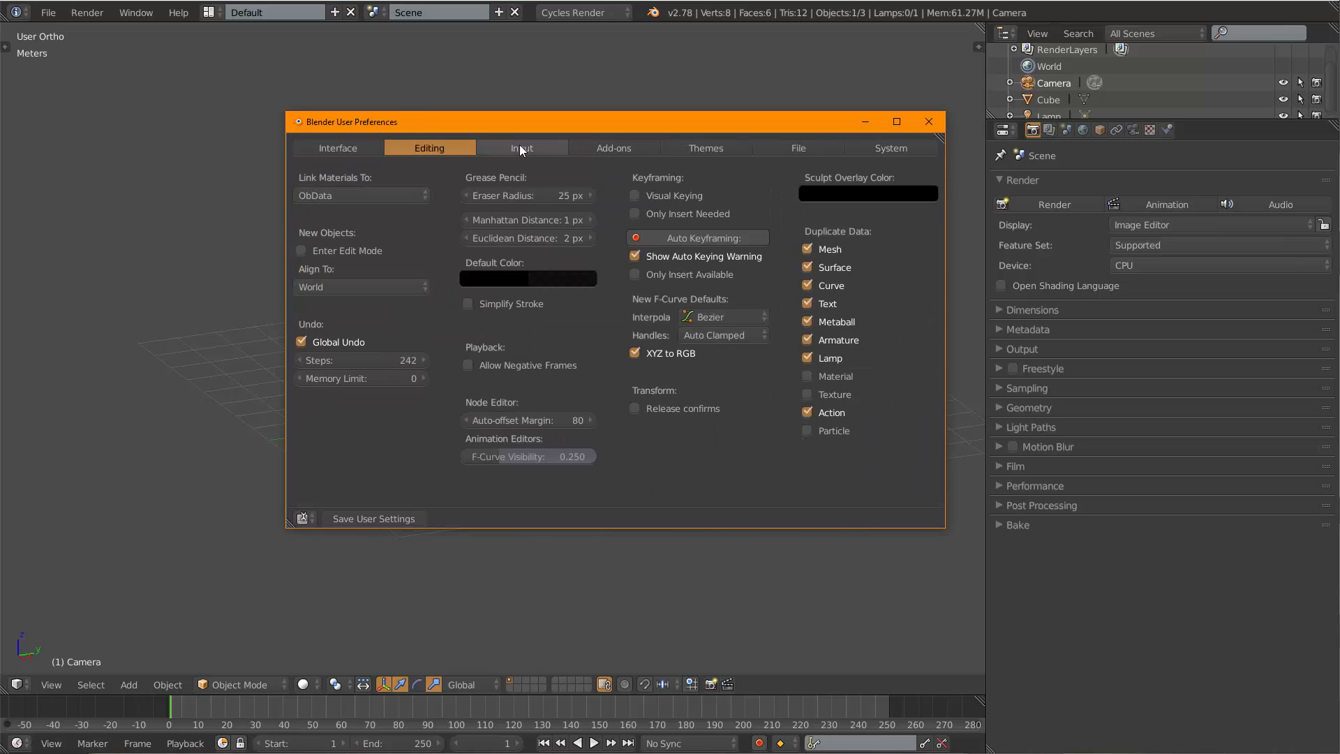
click(701, 148)
click(605, 145)
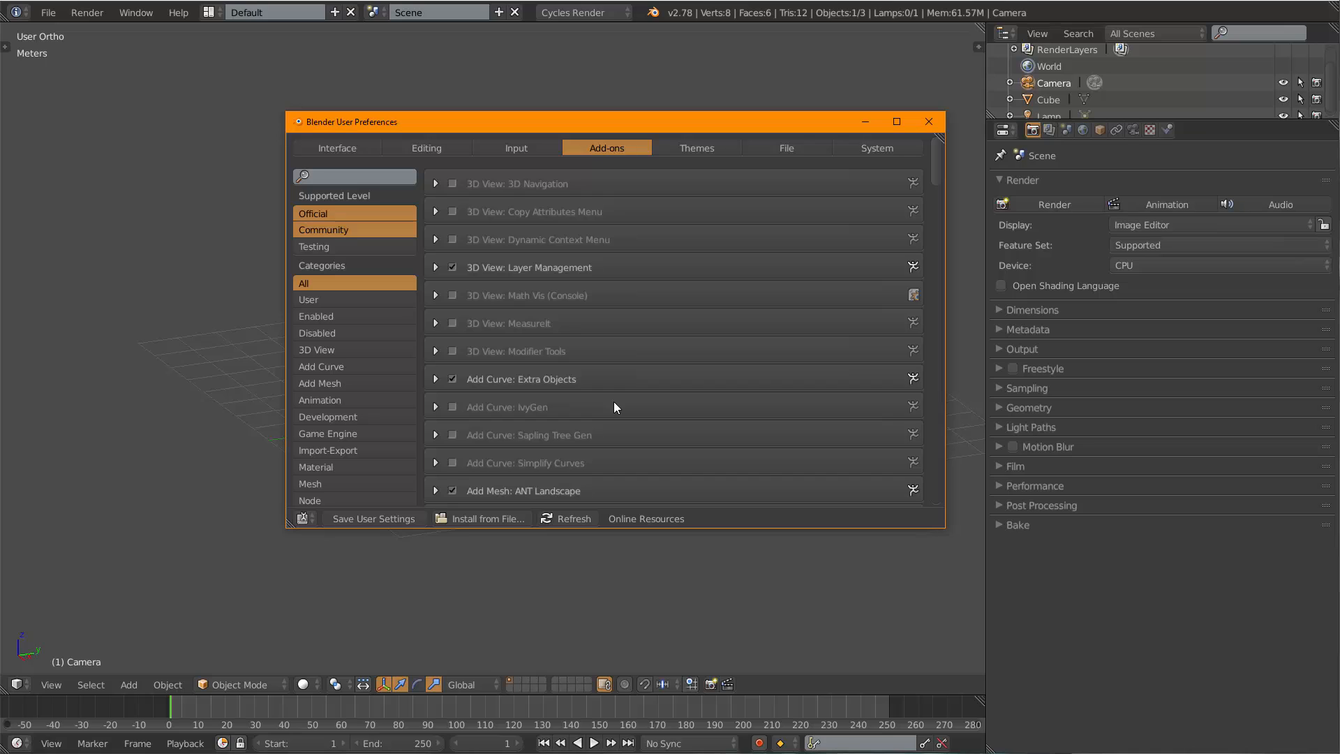
scroll(584, 405, down, 3)
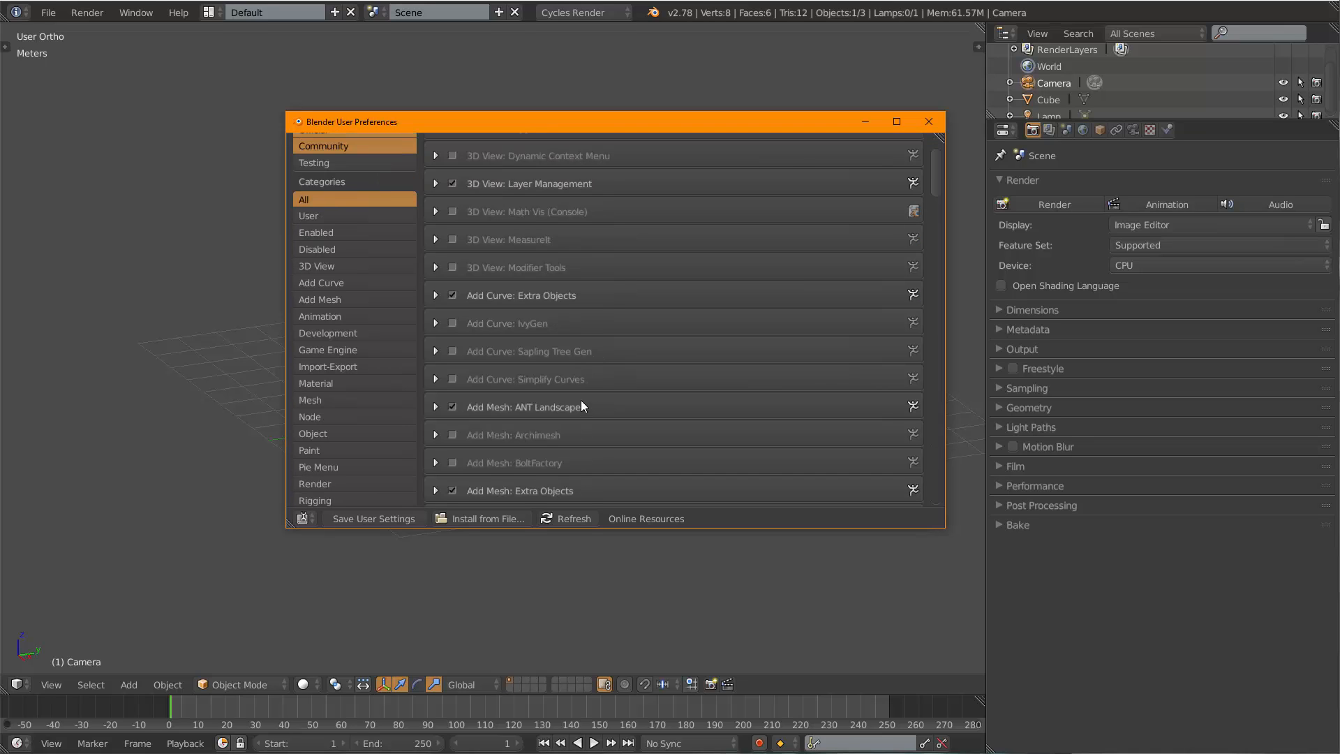
click(1146, 245)
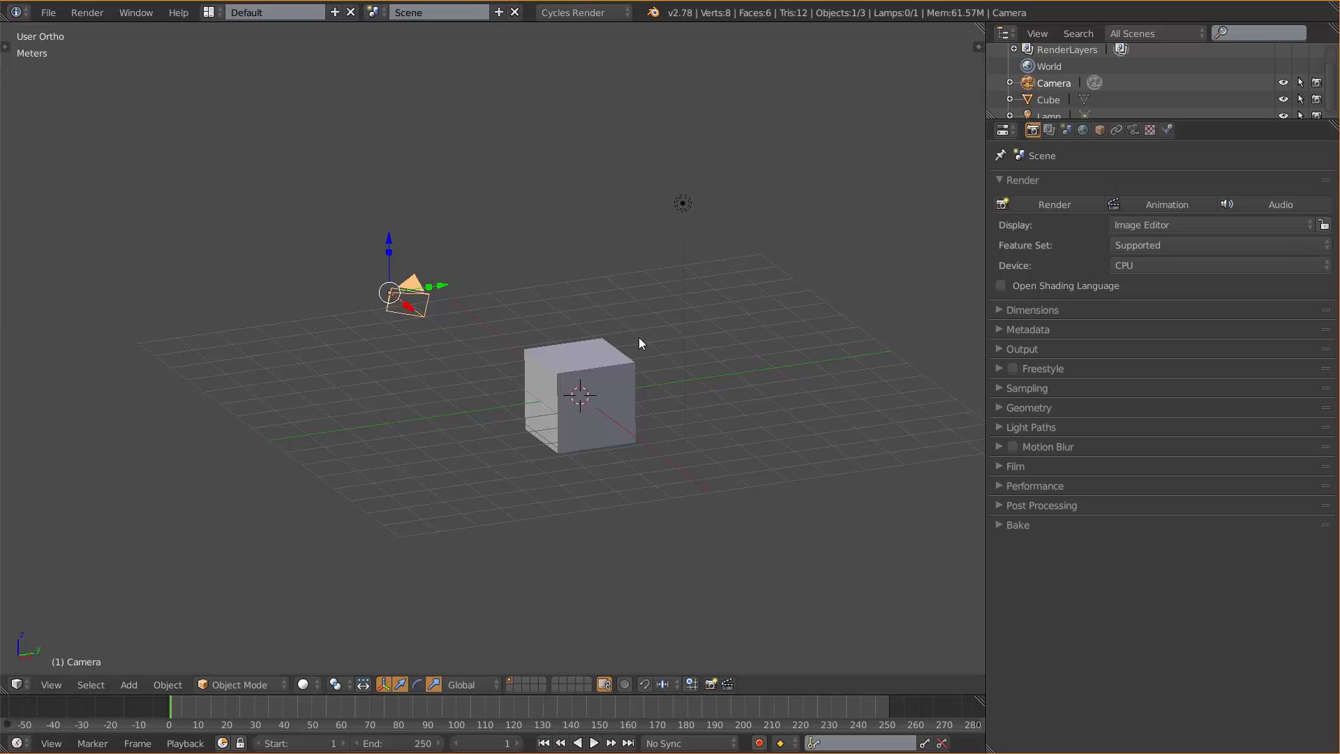
- Switch the Cycles feature set to Experimental and back to Supported, twice
click(1192, 245)
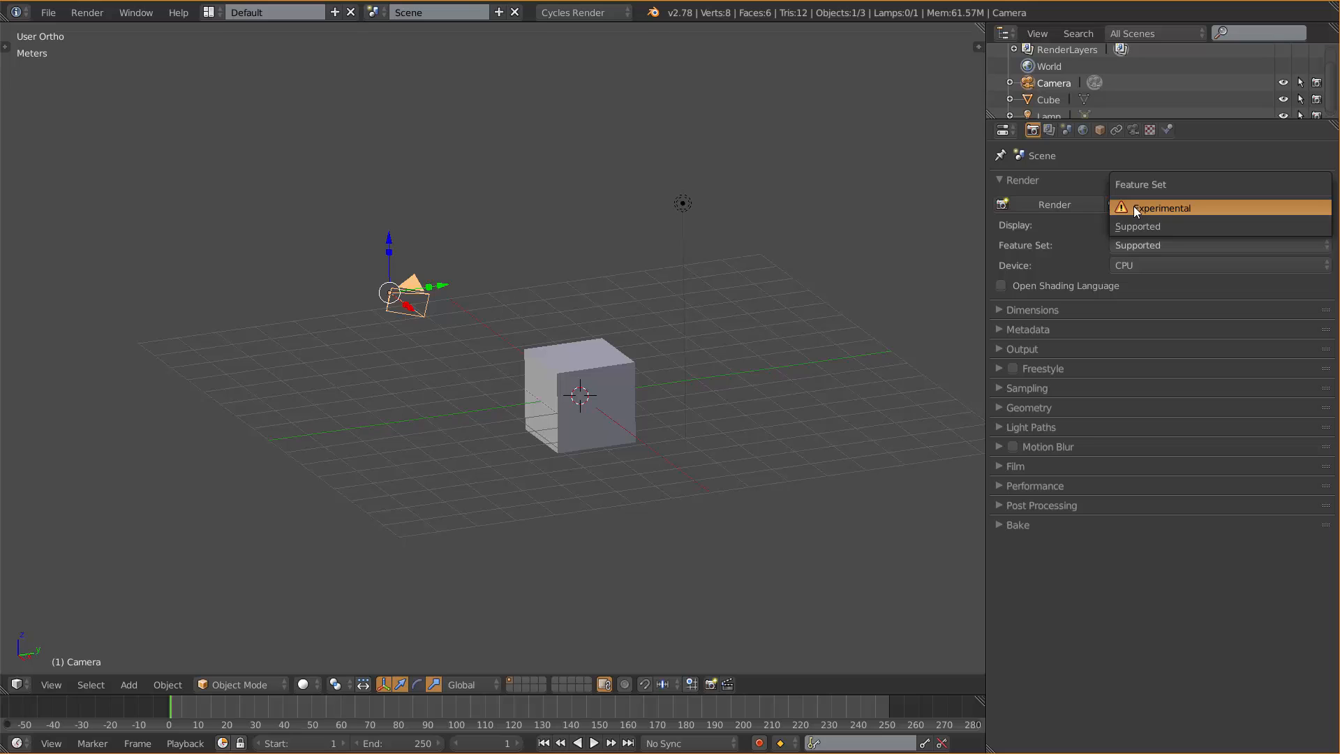
click(1145, 244)
click(1154, 208)
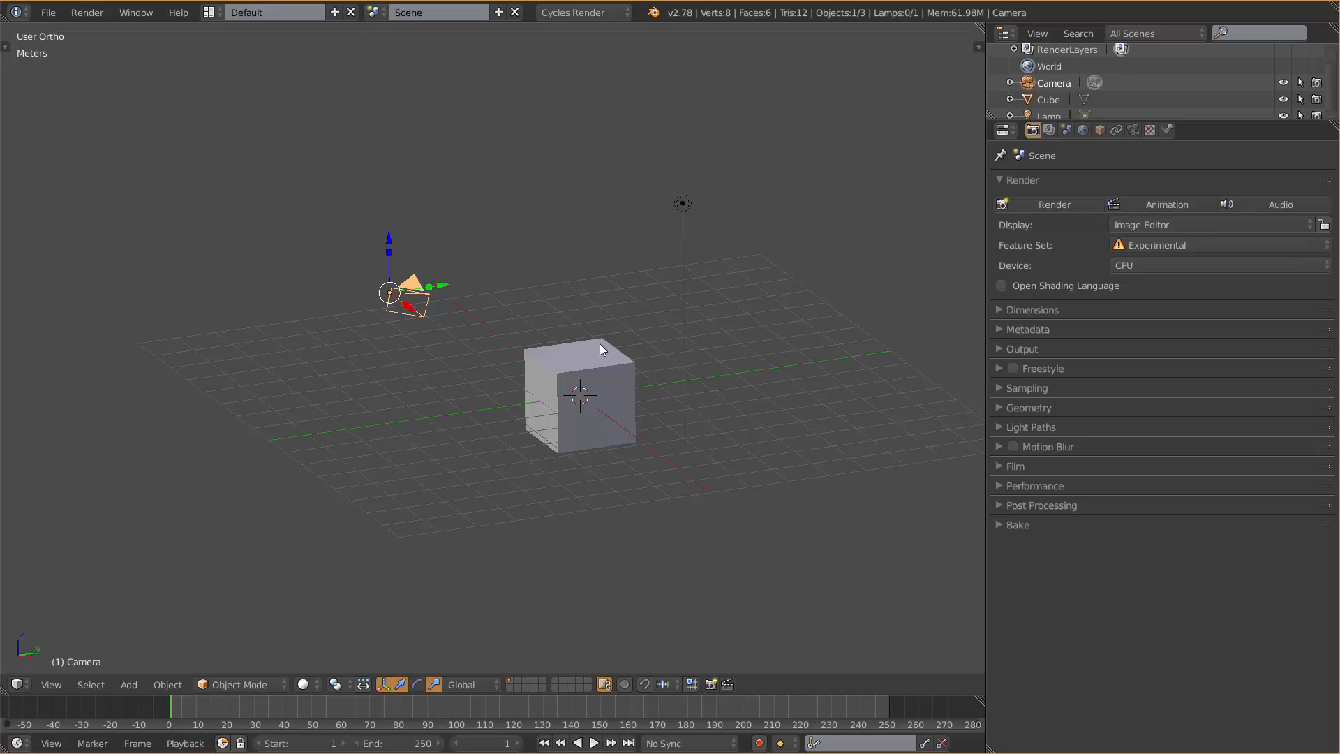
click(1127, 246)
click(1140, 232)
click(1137, 245)
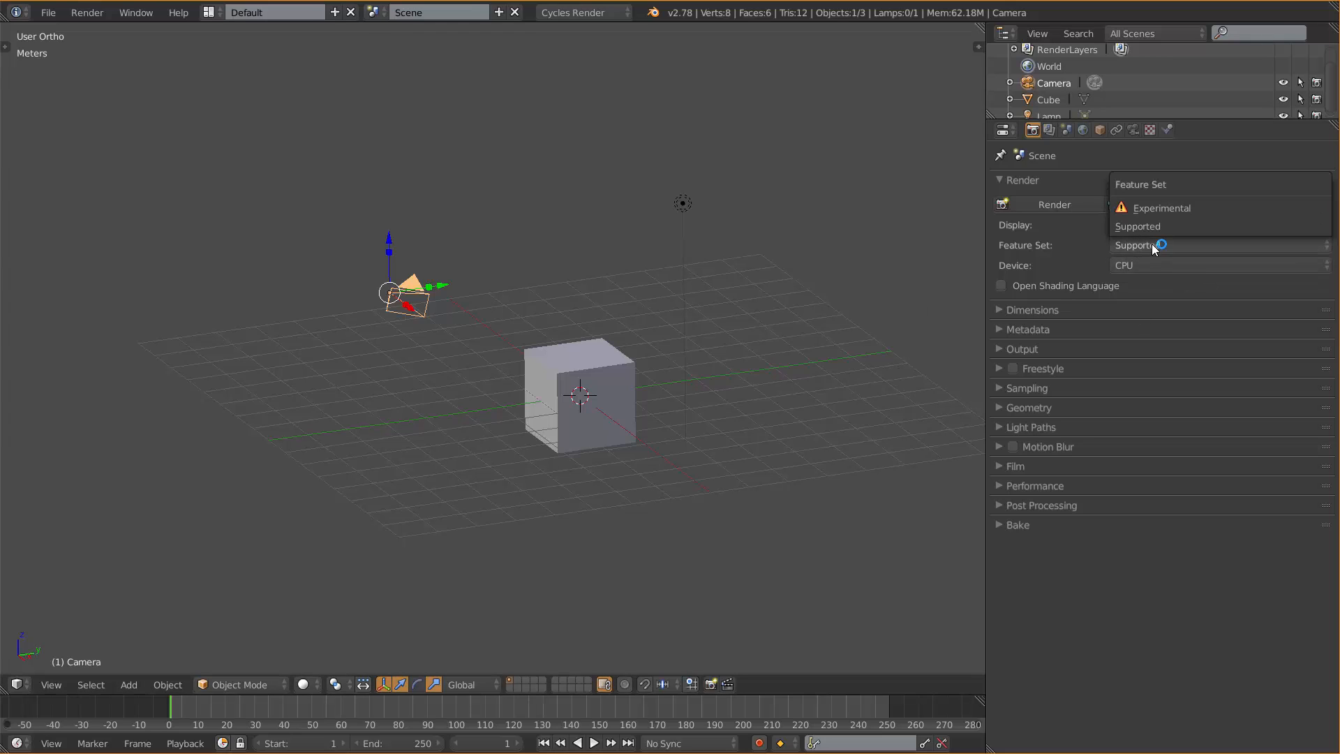
click(1207, 203)
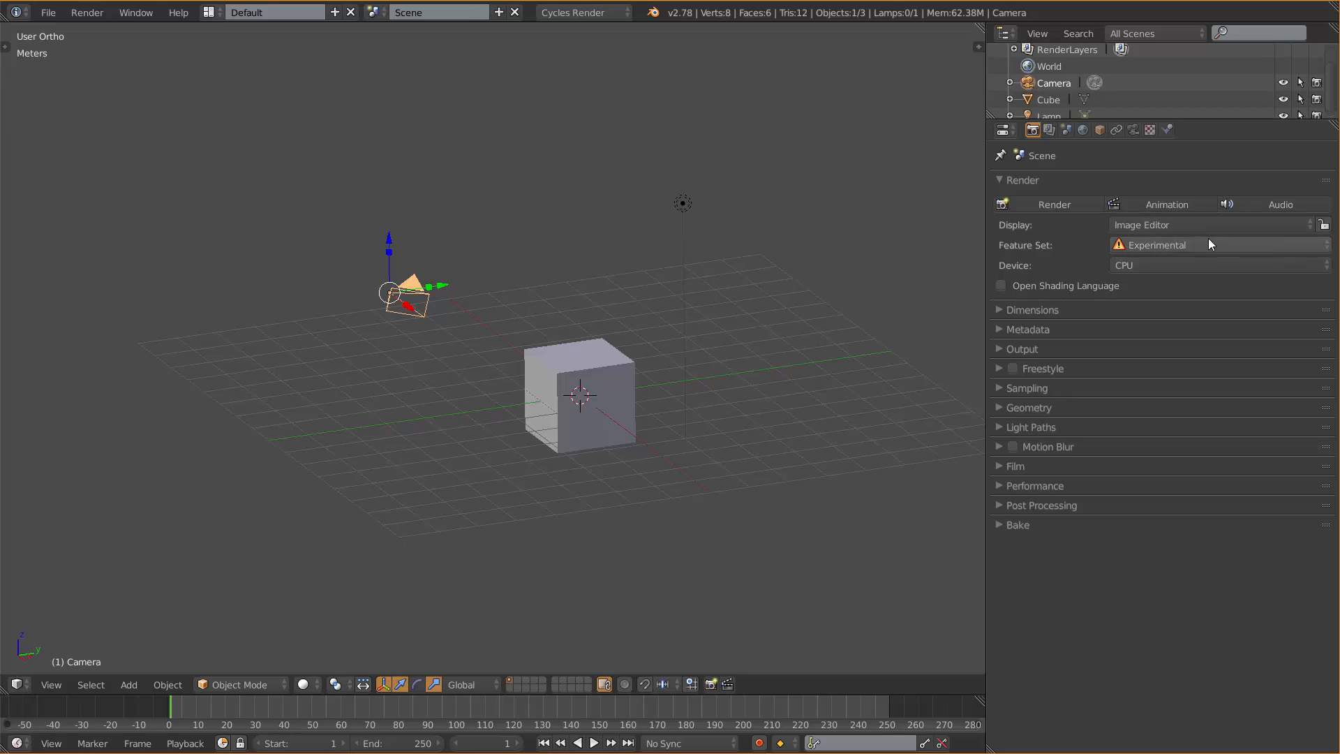
click(1153, 250)
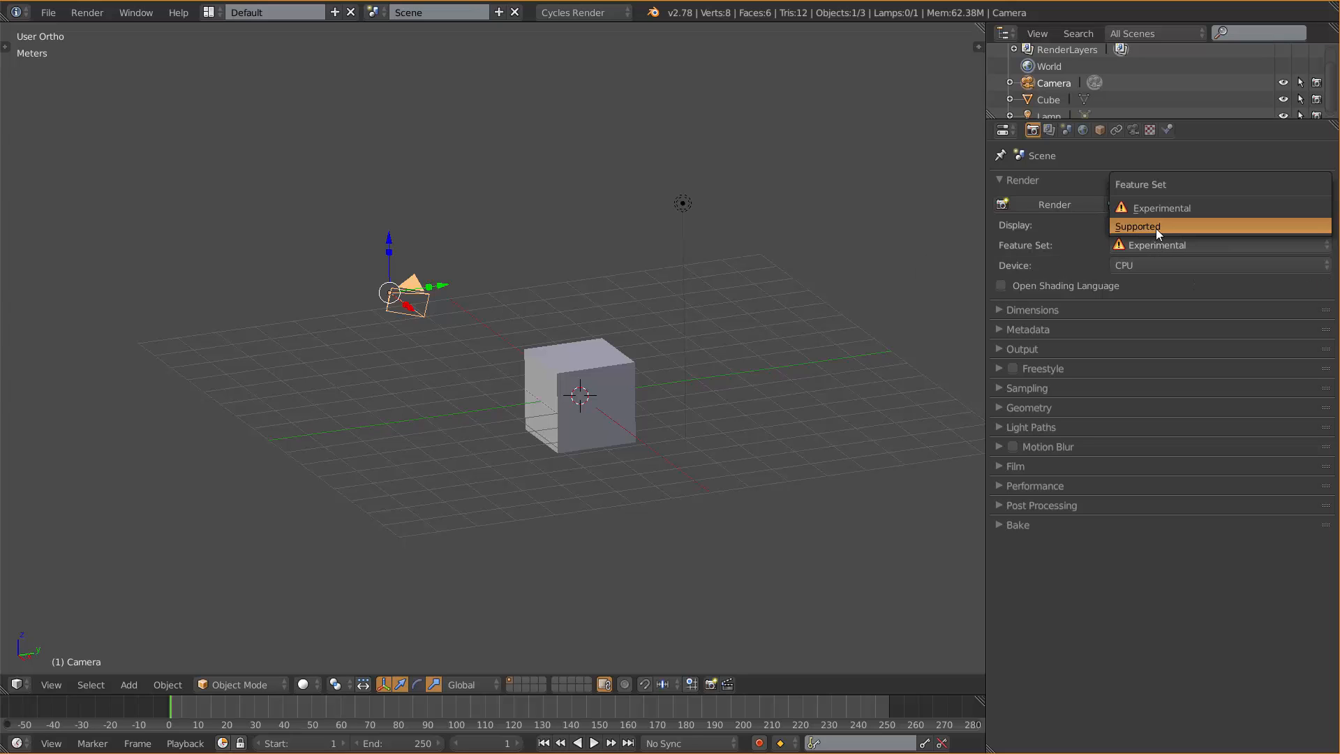
click(1148, 227)
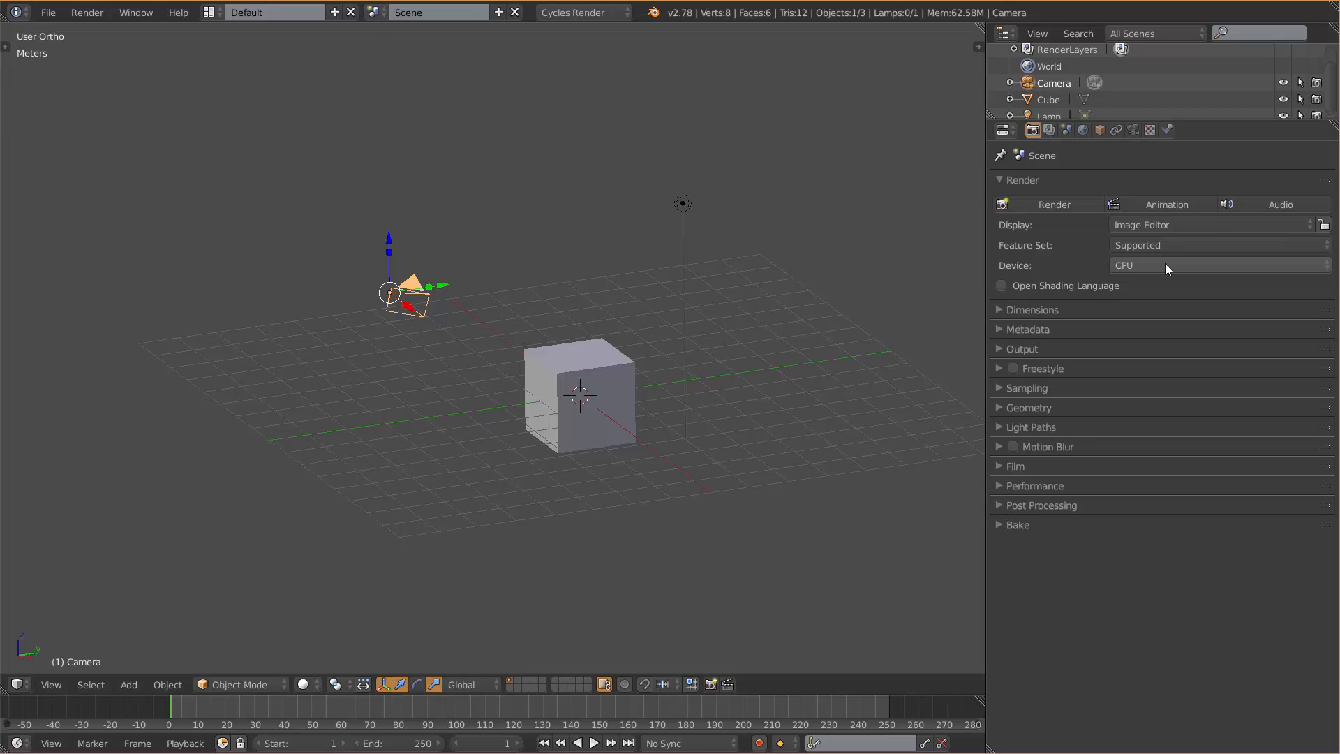
- Review the GPU Compute and CPU options for the render device, keeping CPU
click(1132, 265)
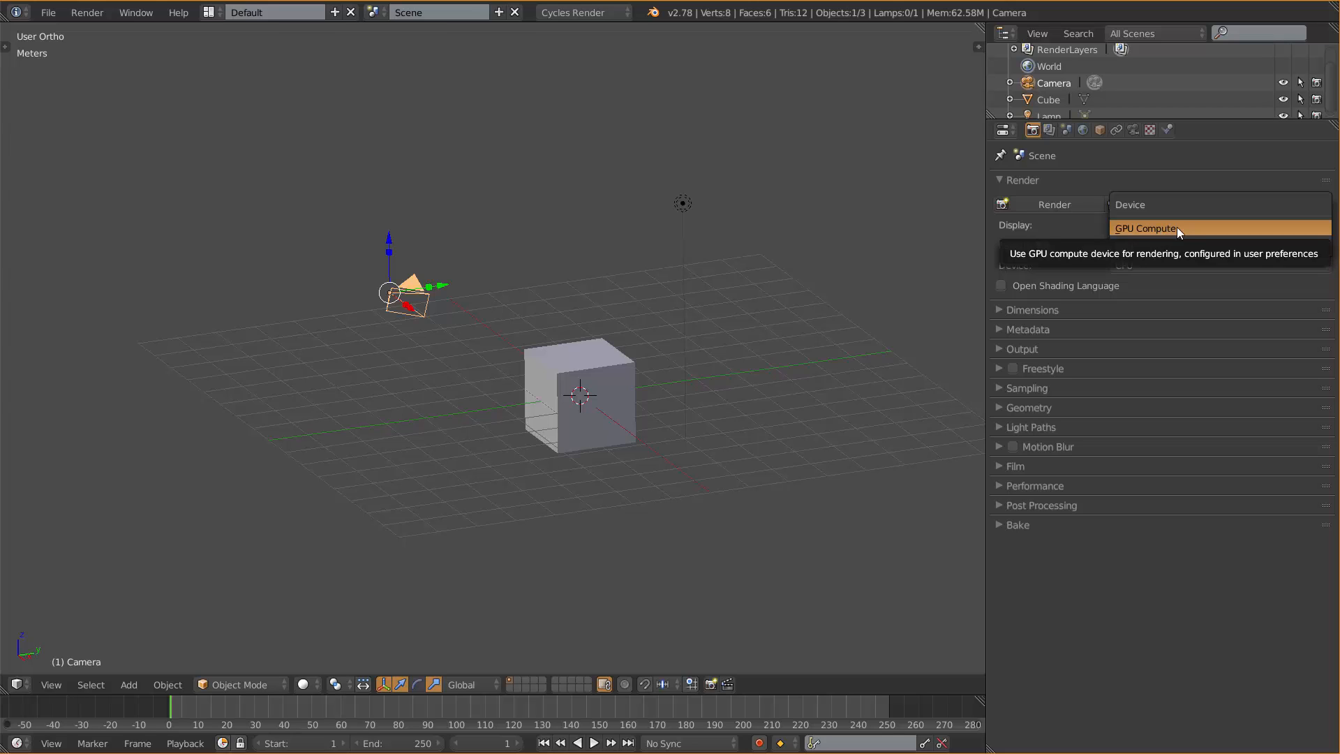
click(1133, 266)
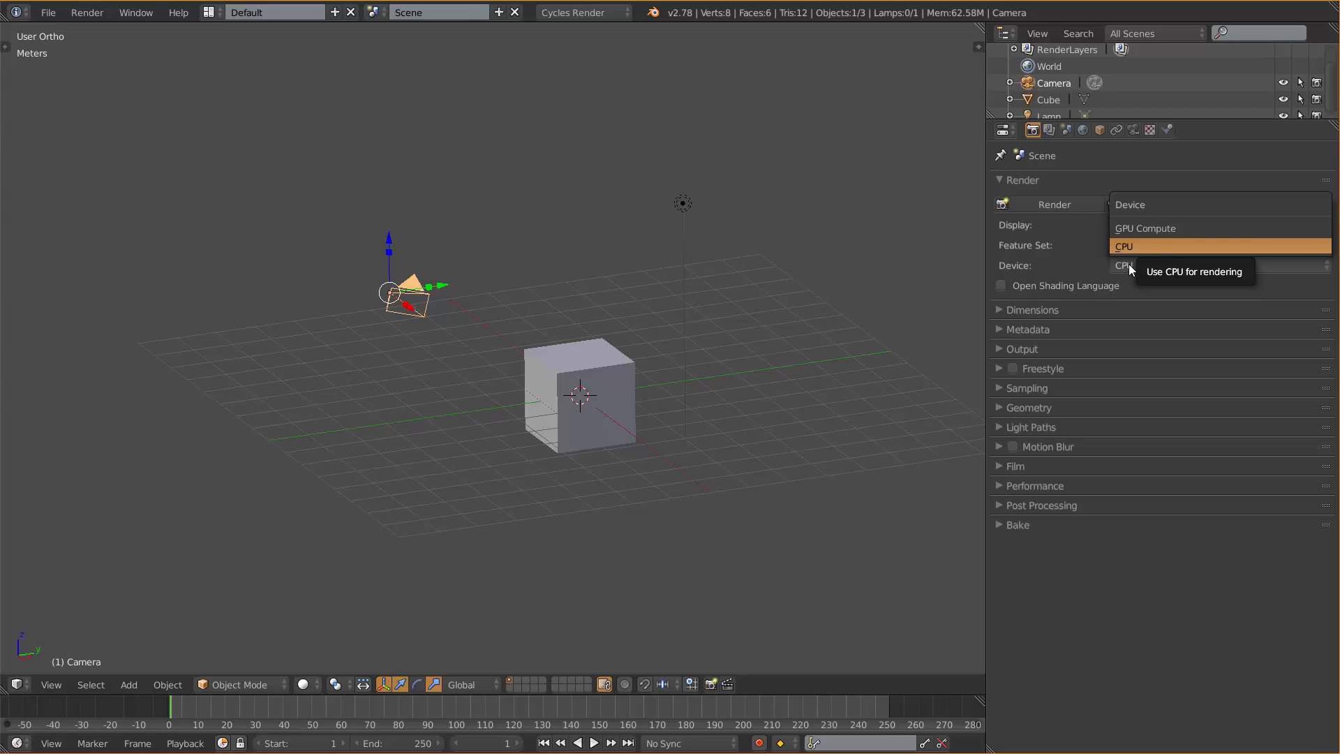
click(1129, 264)
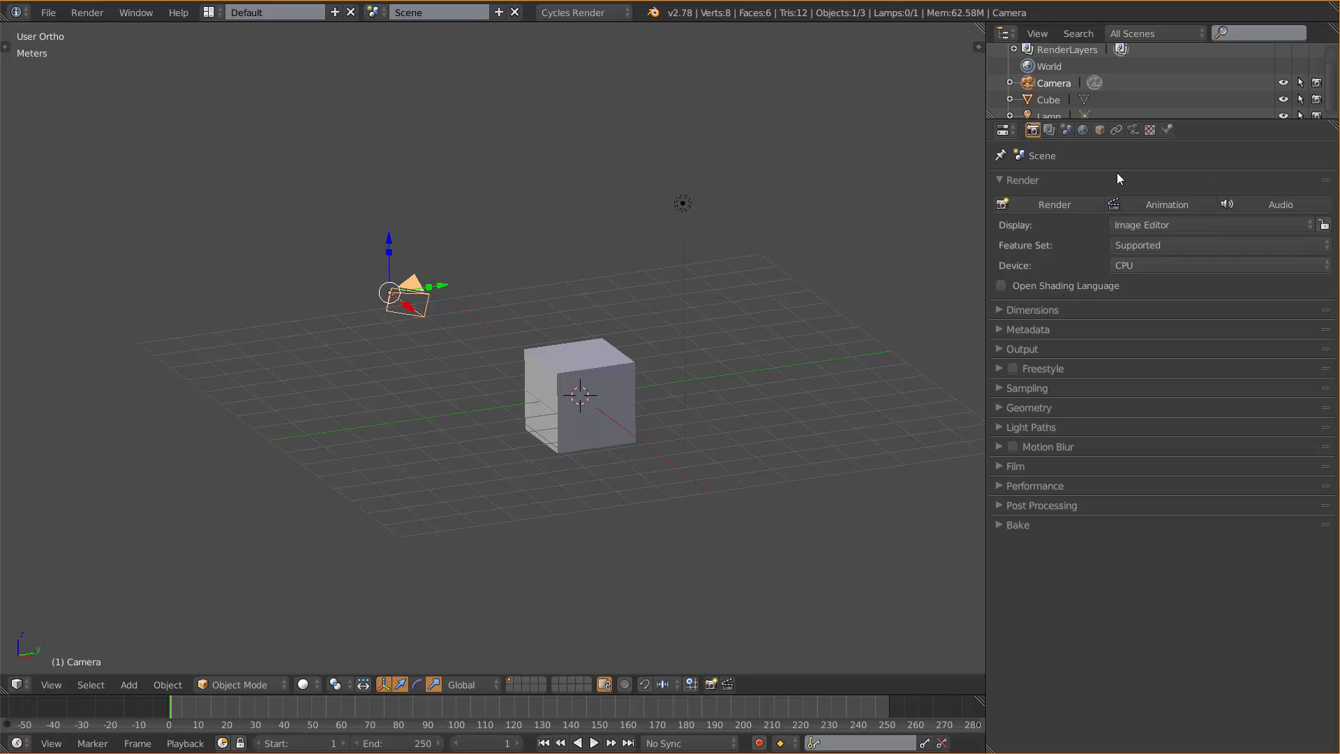
- Collapse the Render settings, expand the Dimensions settings and review the available render presets without applying one
click(999, 180)
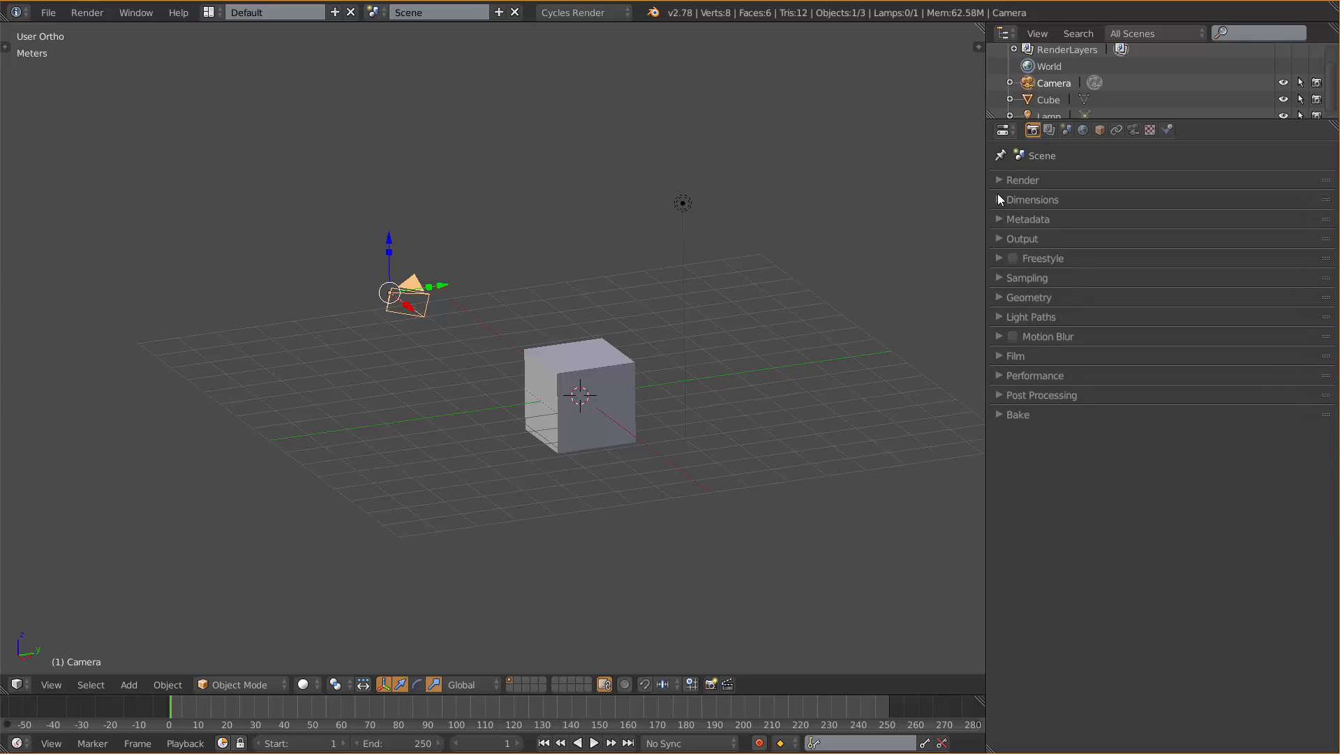
click(1000, 200)
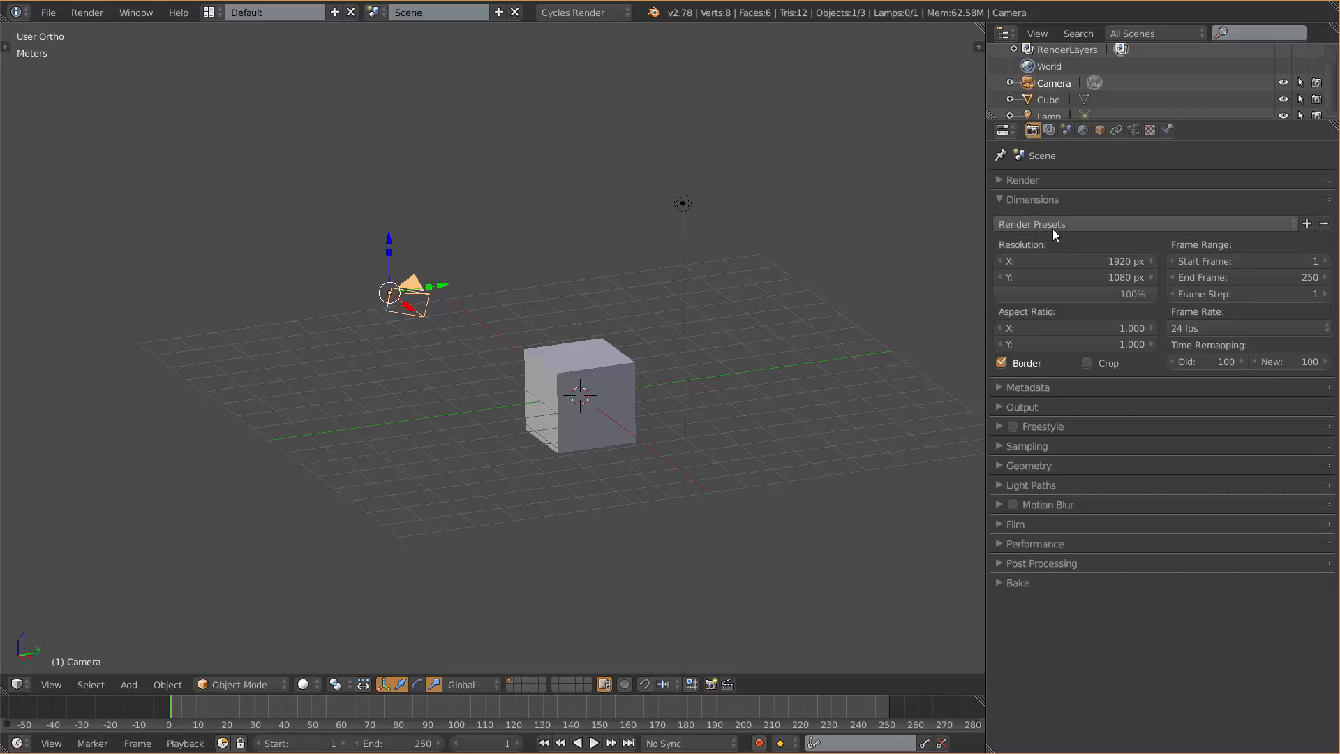
click(1142, 225)
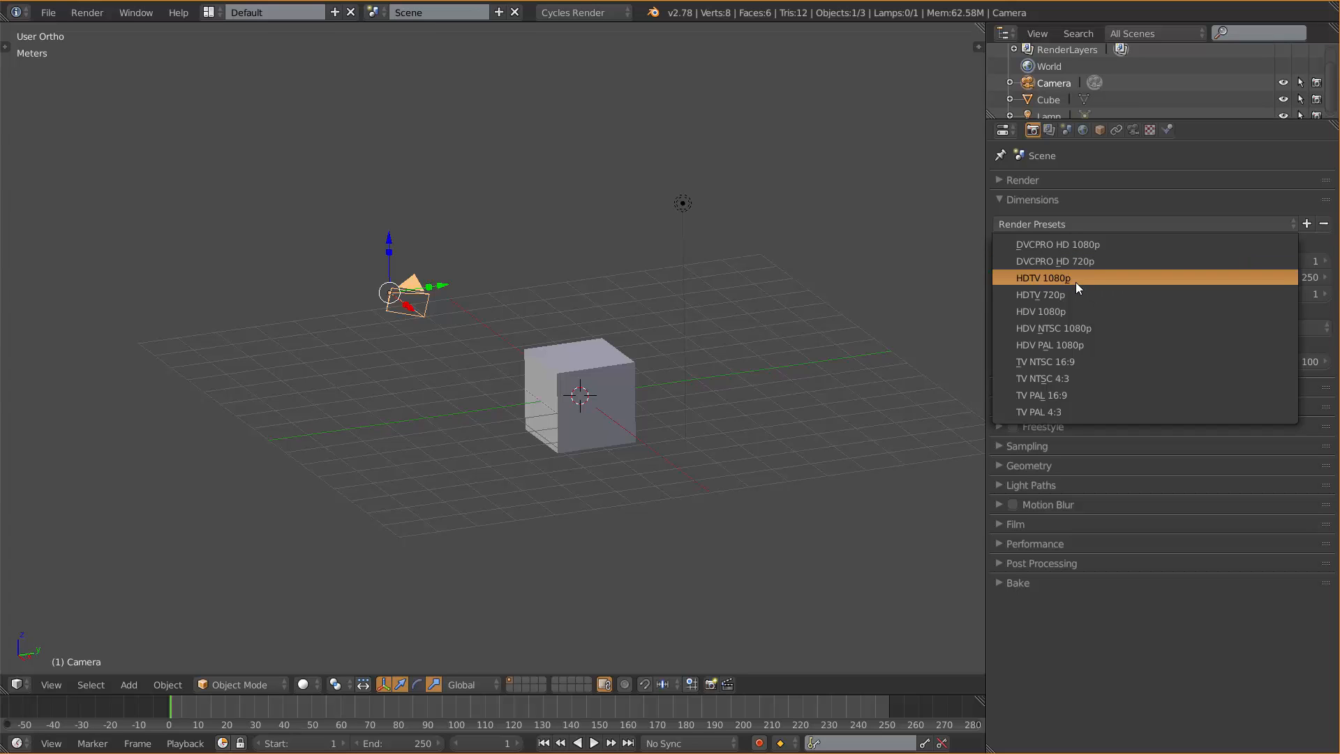
click(1077, 228)
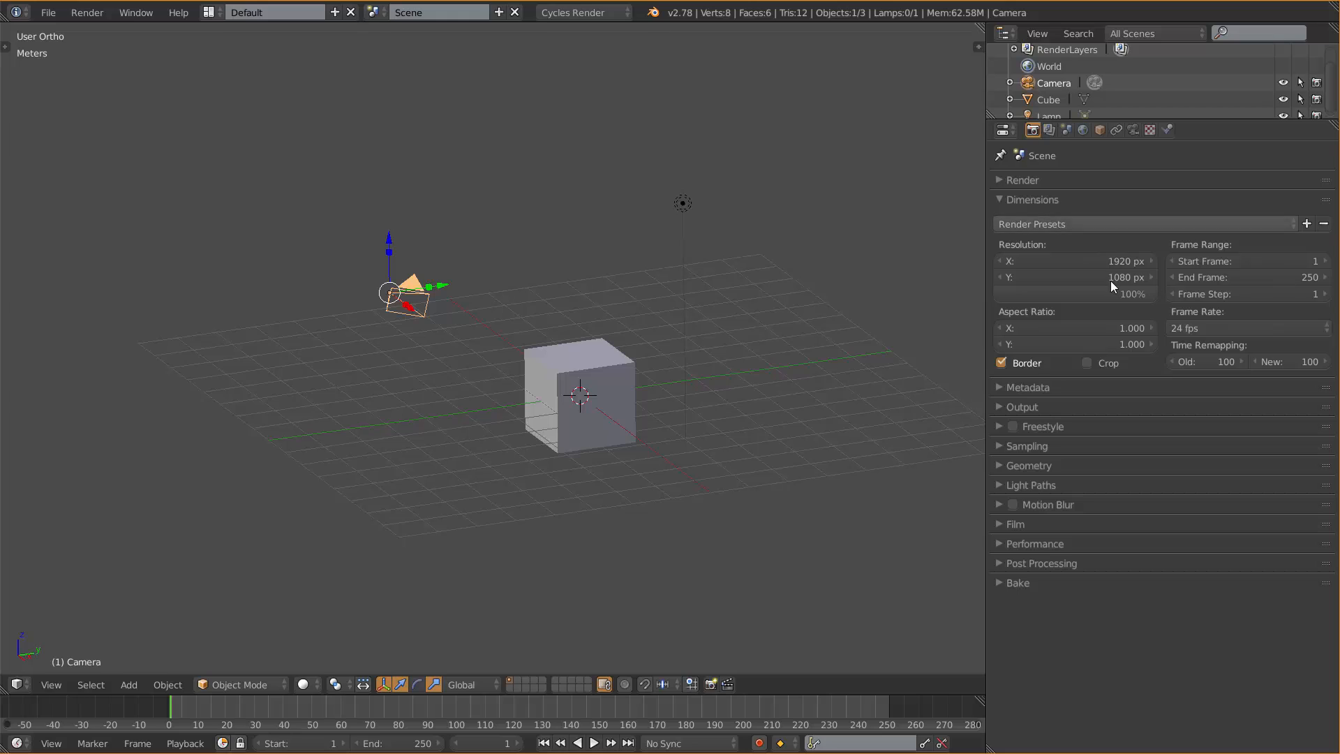
click(1122, 222)
click(1112, 225)
click(1119, 229)
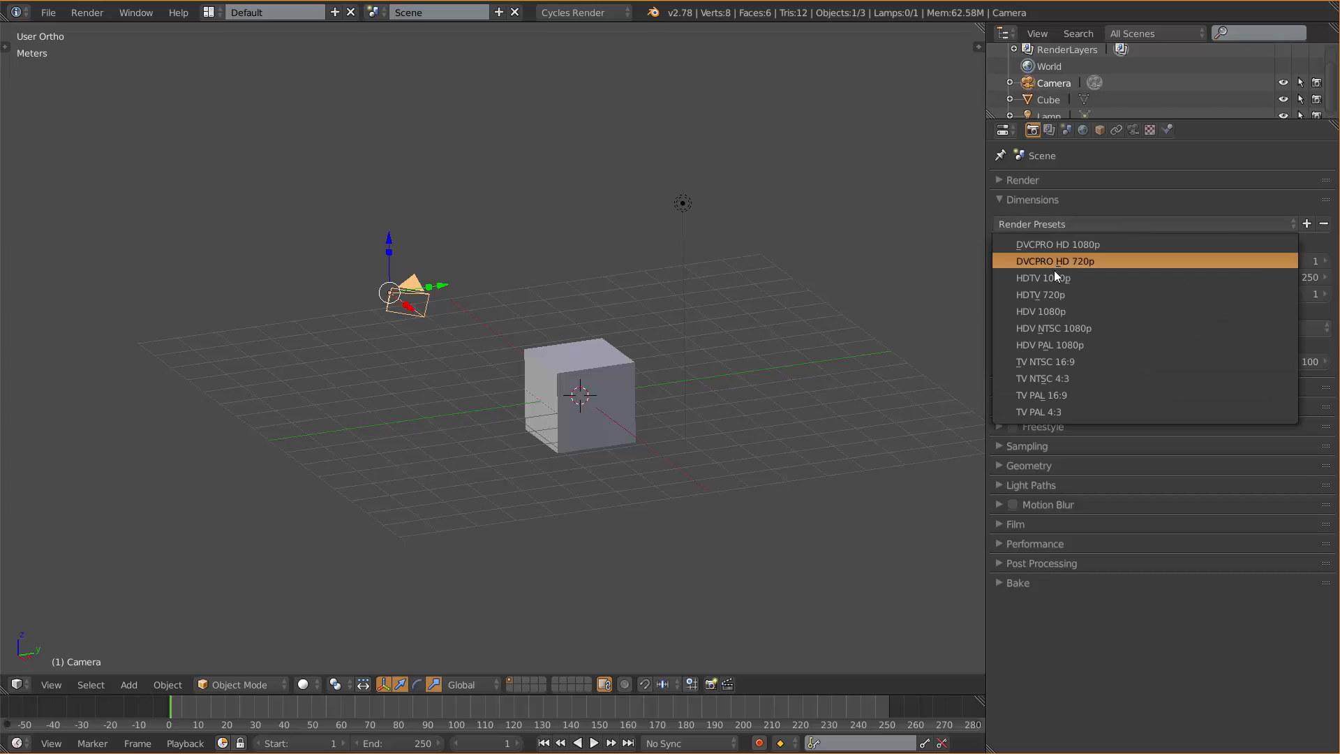
click(1150, 224)
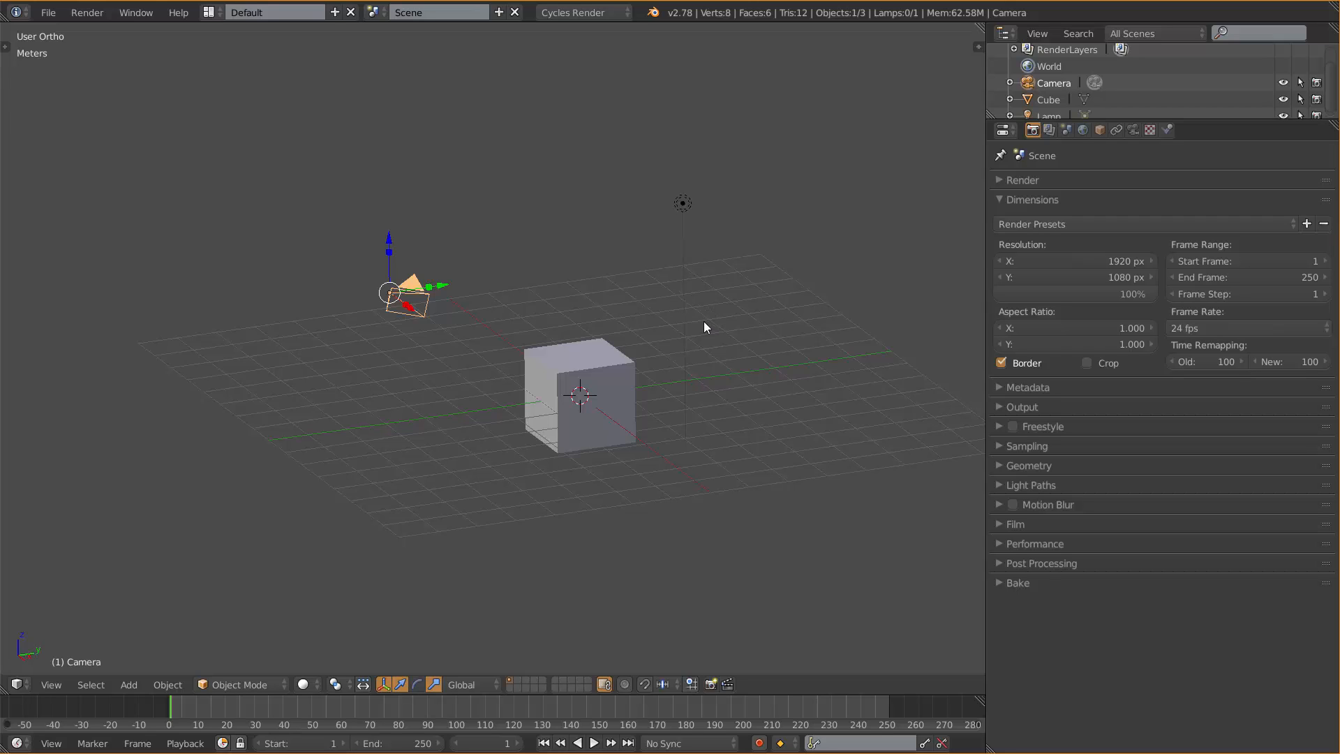
- Set the render resolution percentage to 20% and return it to 100%
click(1100, 294)
text(20)
key(Return)
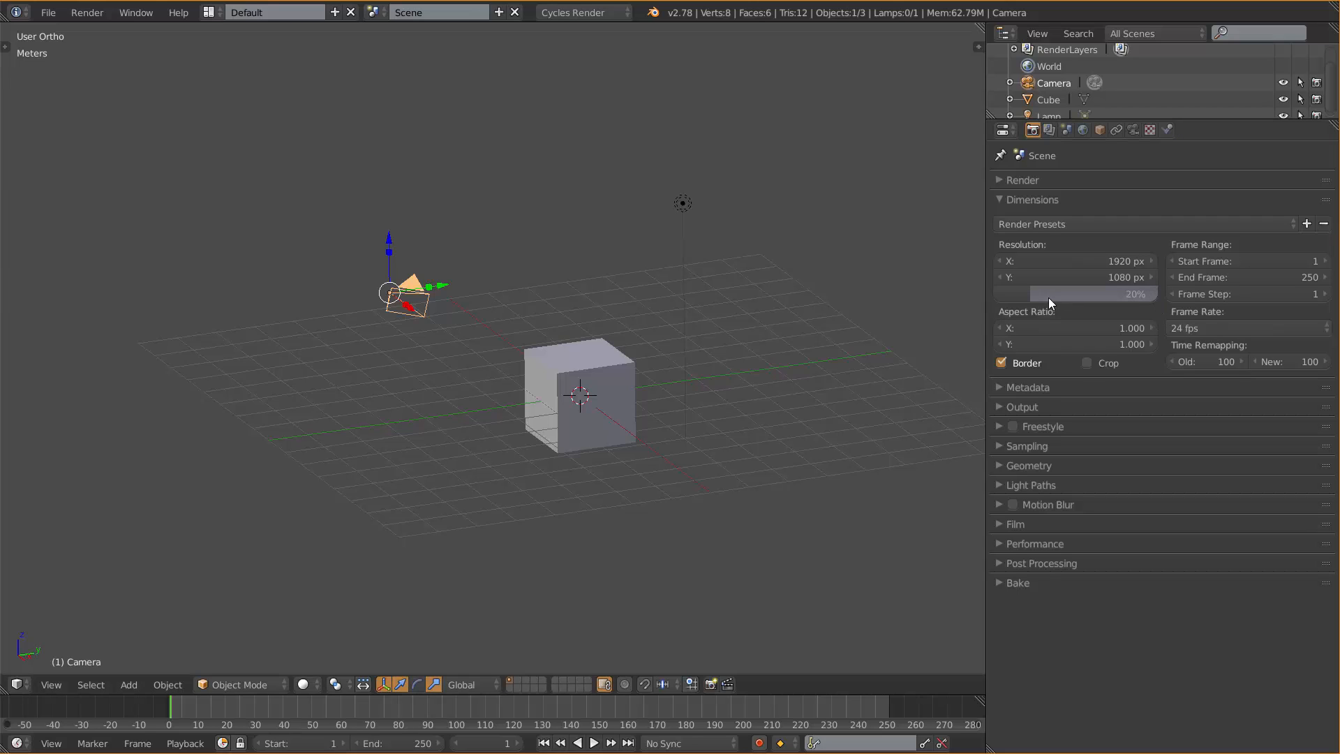
drag(1038, 292, 1187, 292)
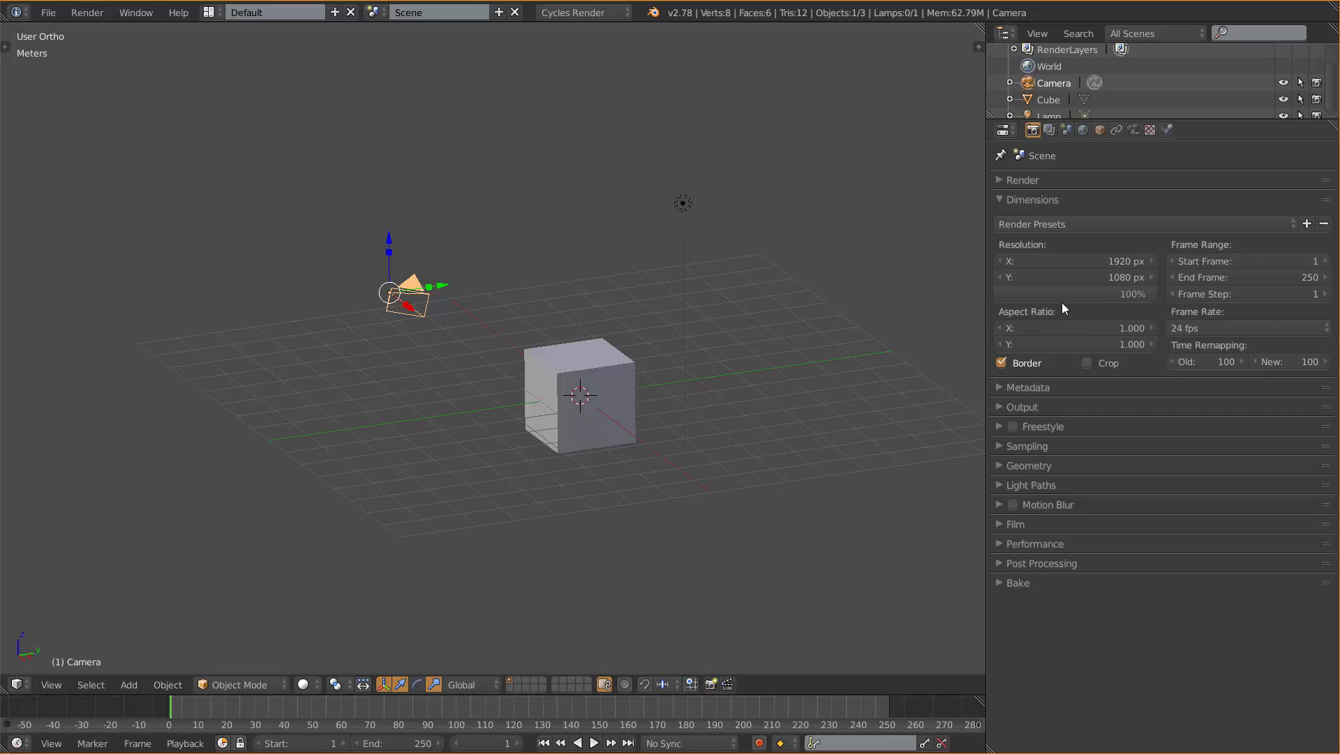
scroll(692, 328, up, 3)
scroll(694, 336, down, 3)
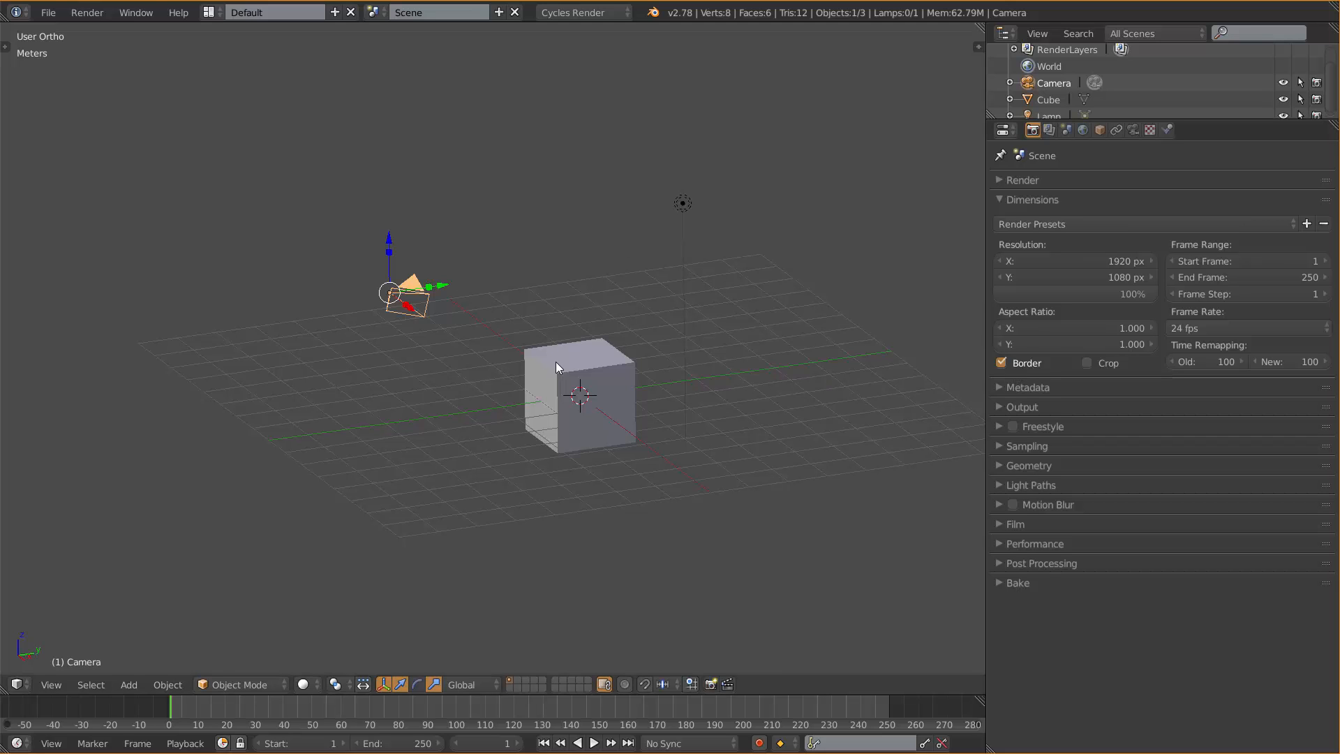
scroll(567, 325, down, 2)
scroll(567, 324, up, 3)
scroll(566, 325, down, 1)
middle_drag(567, 324, 596, 310)
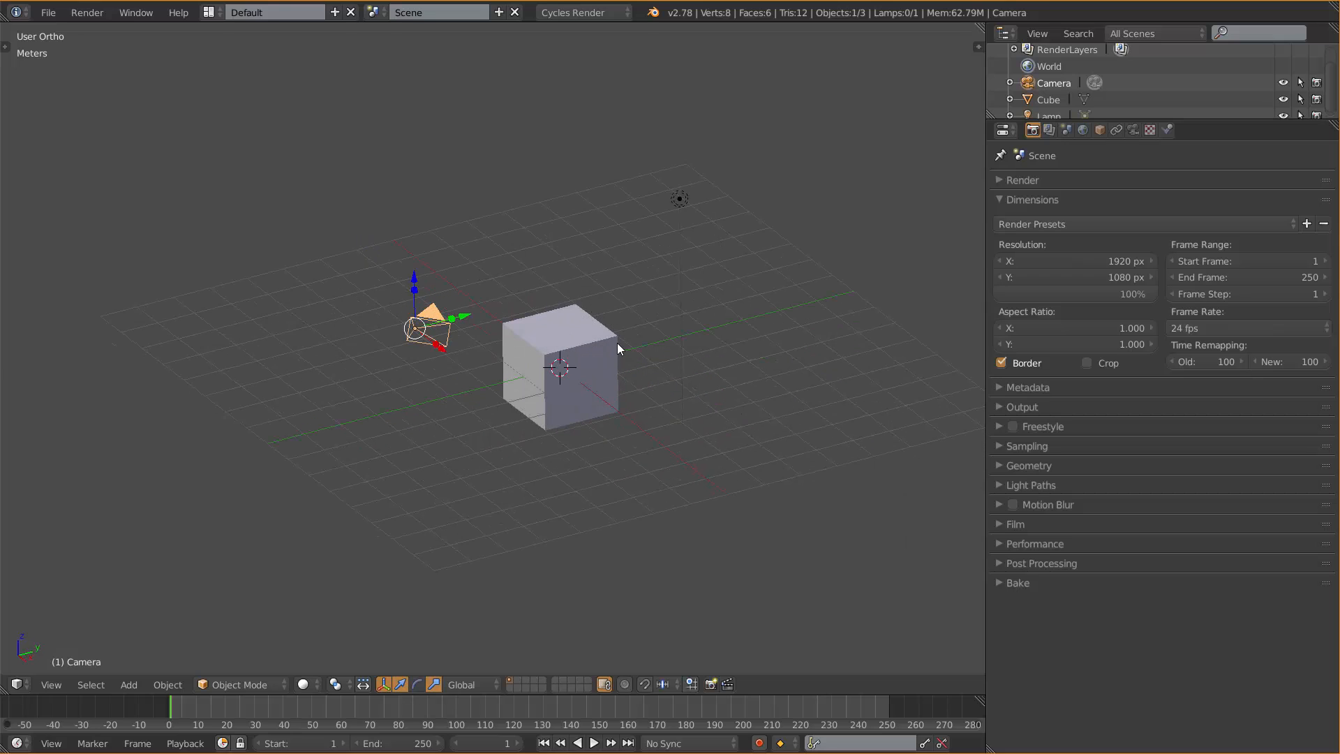
scroll(613, 341, up, 3)
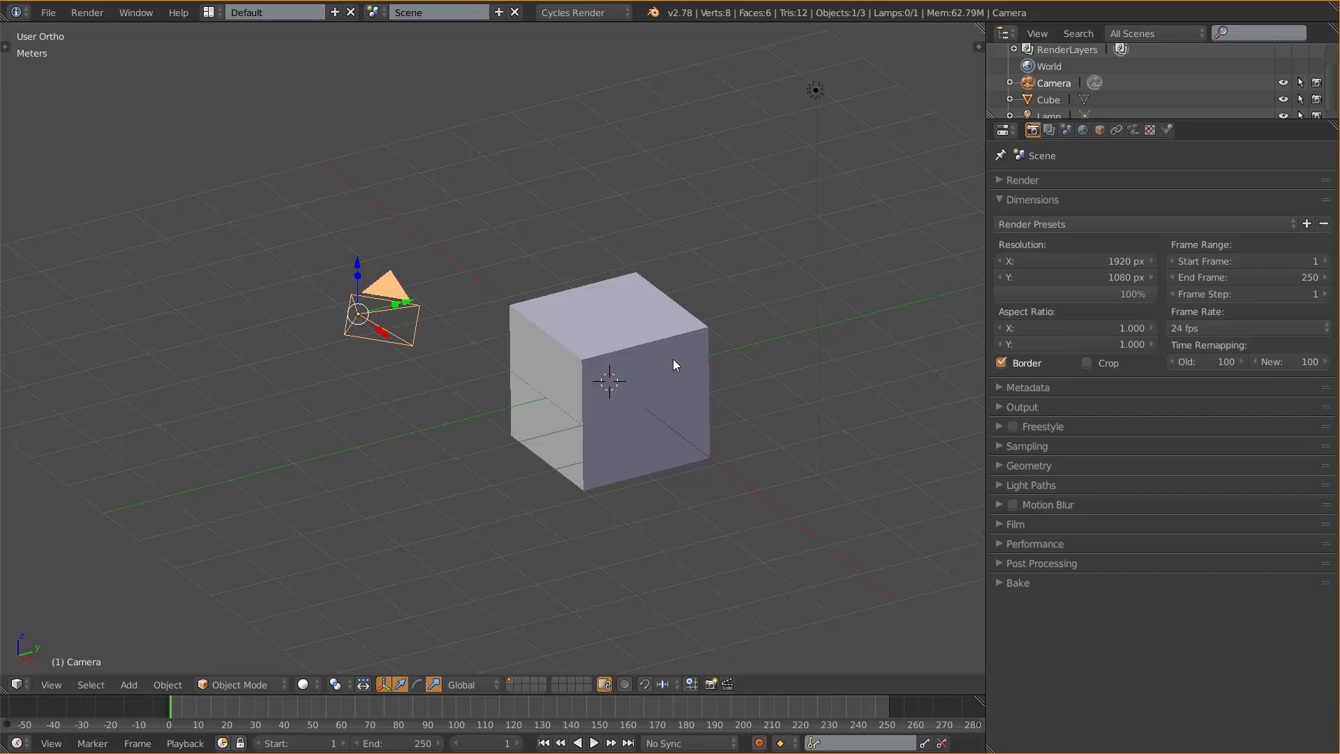
- Switch the viewport shading to Wireframe, followed by Bounding Box
click(304, 683)
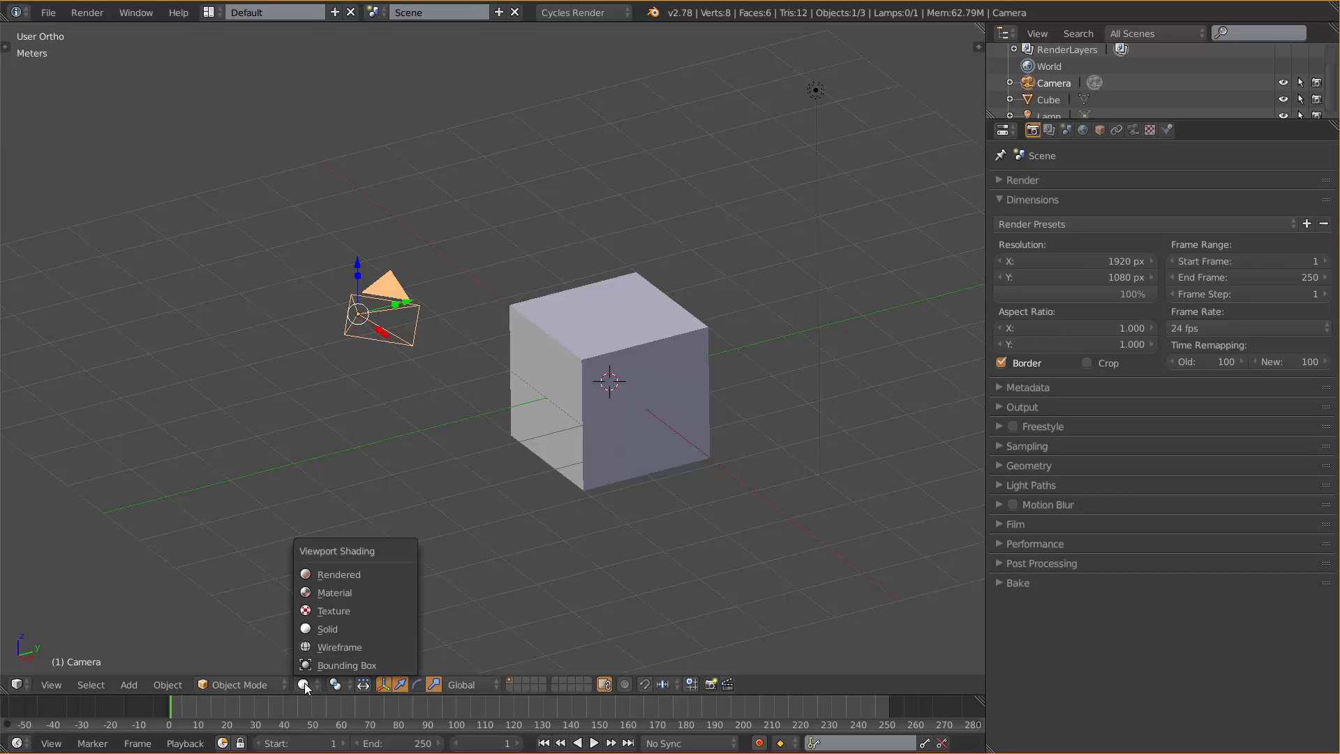
click(321, 645)
key(z)
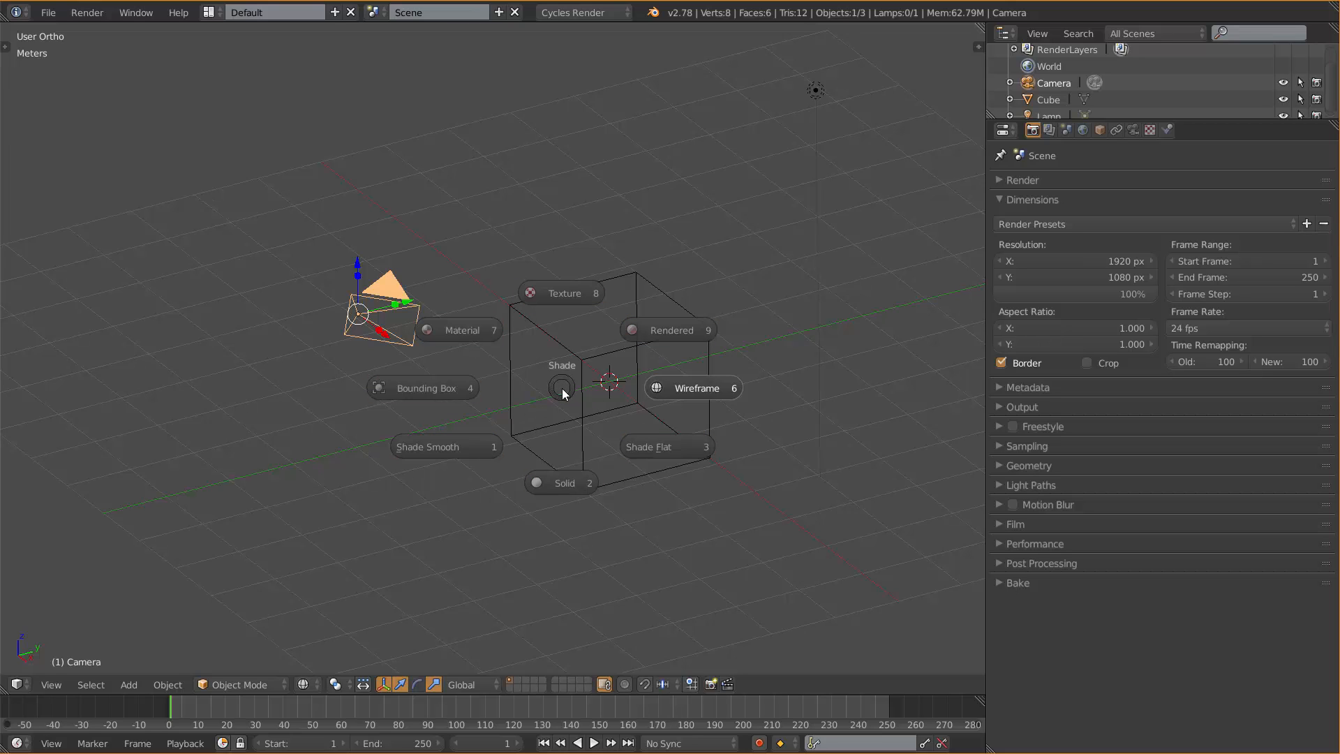
click(562, 388)
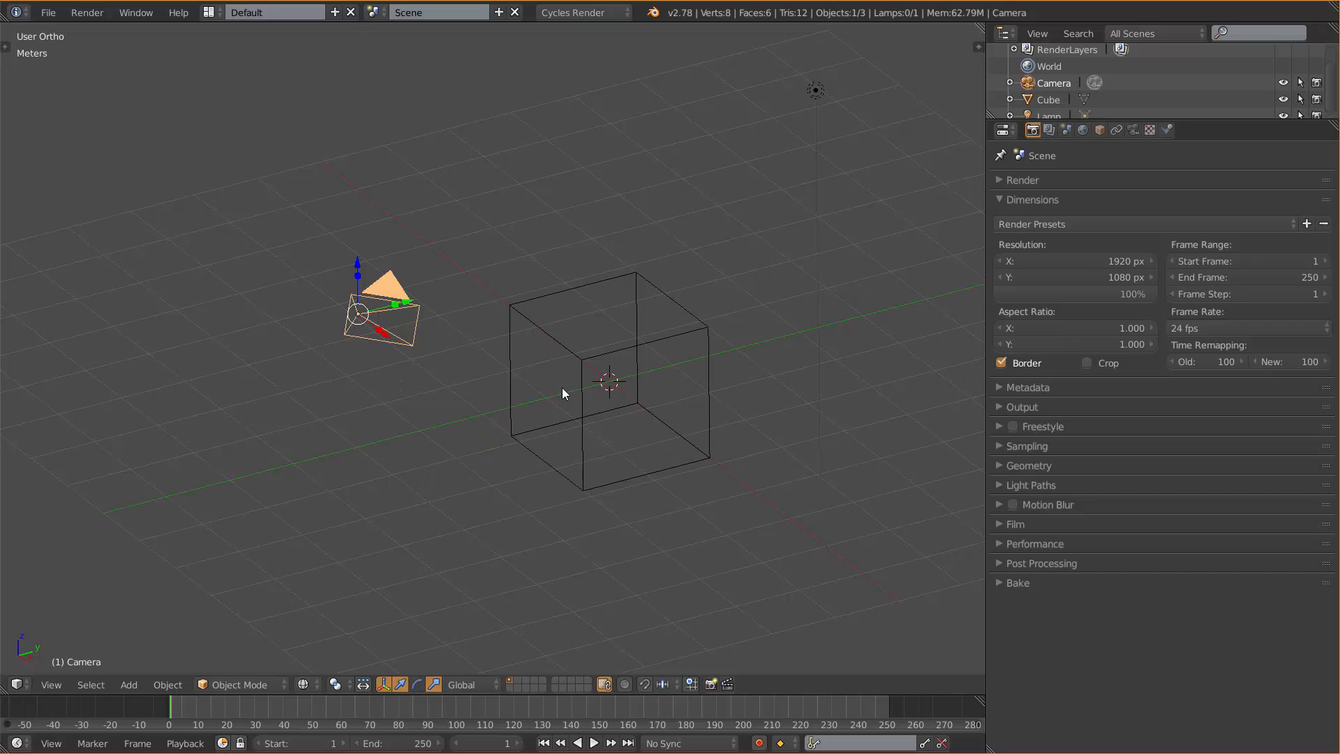
key(z)
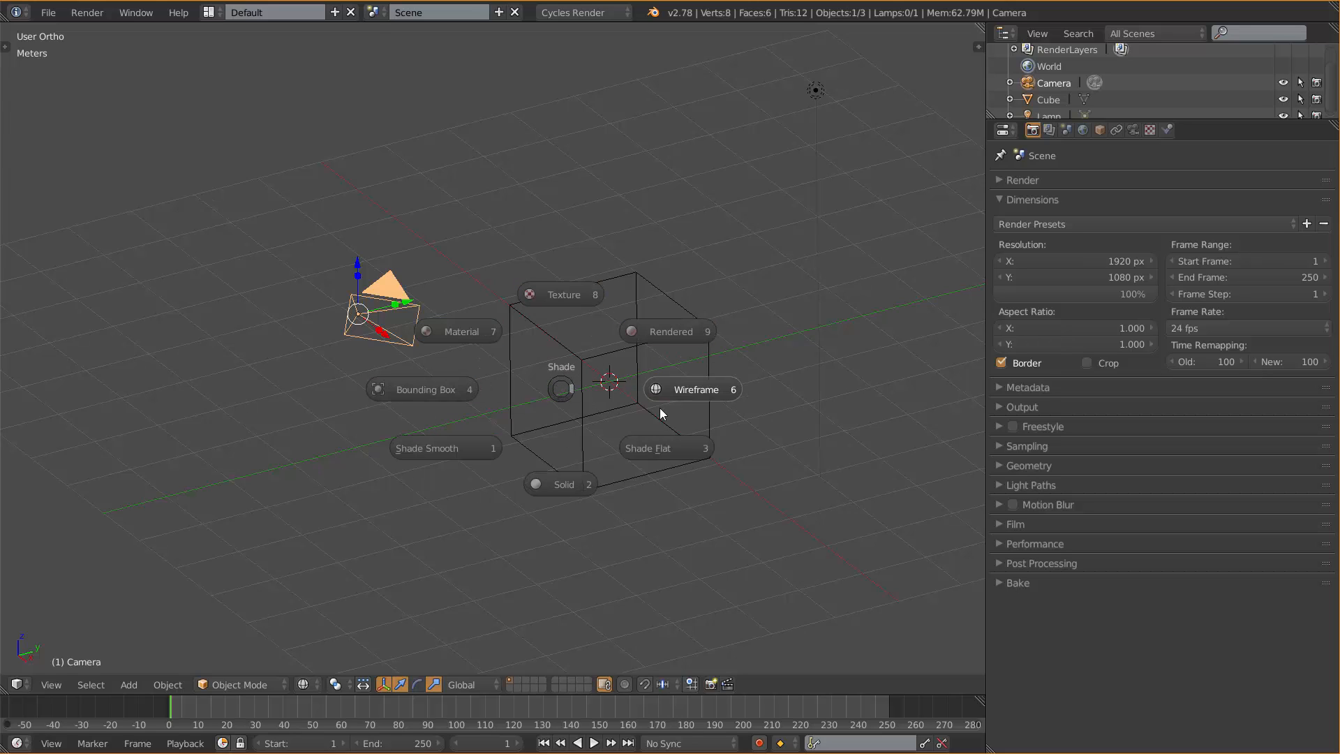
click(450, 385)
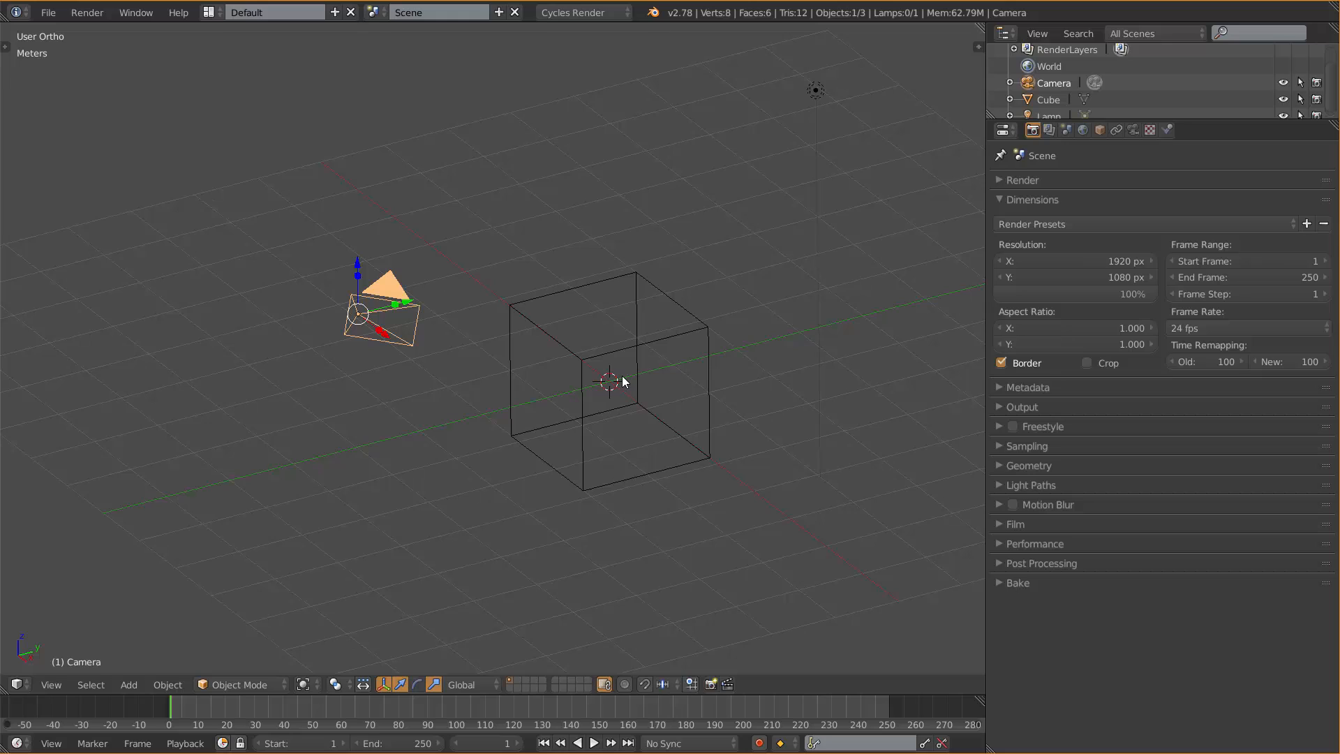
- Switch the viewport shading to Material, followed by Texture
key(z)
click(532, 315)
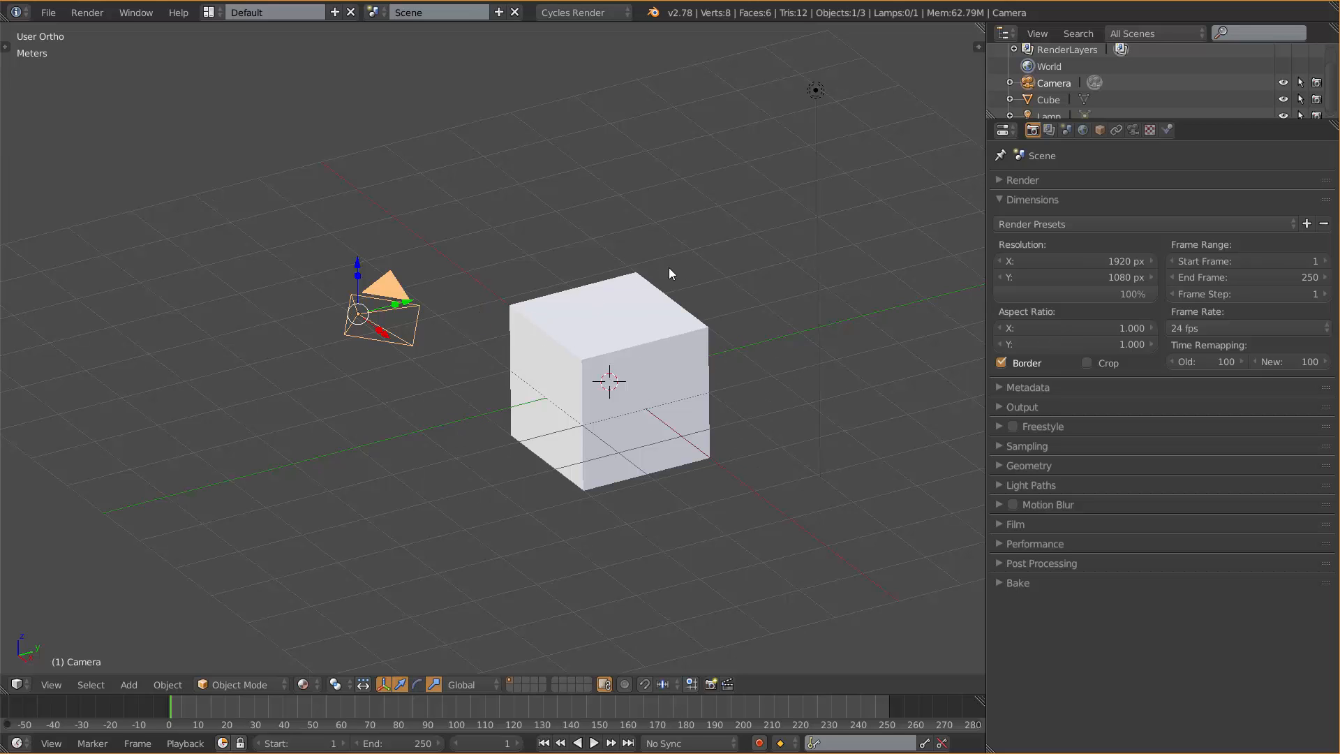
key(z)
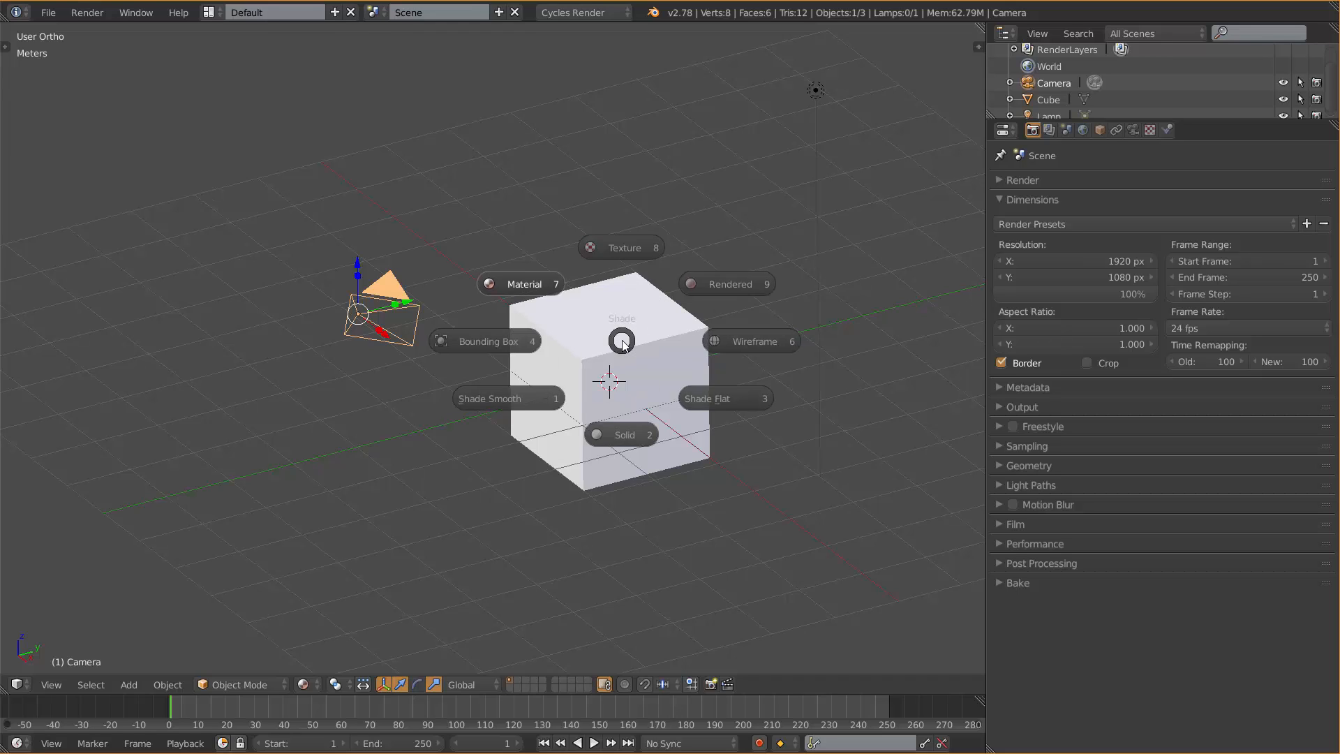
click(637, 254)
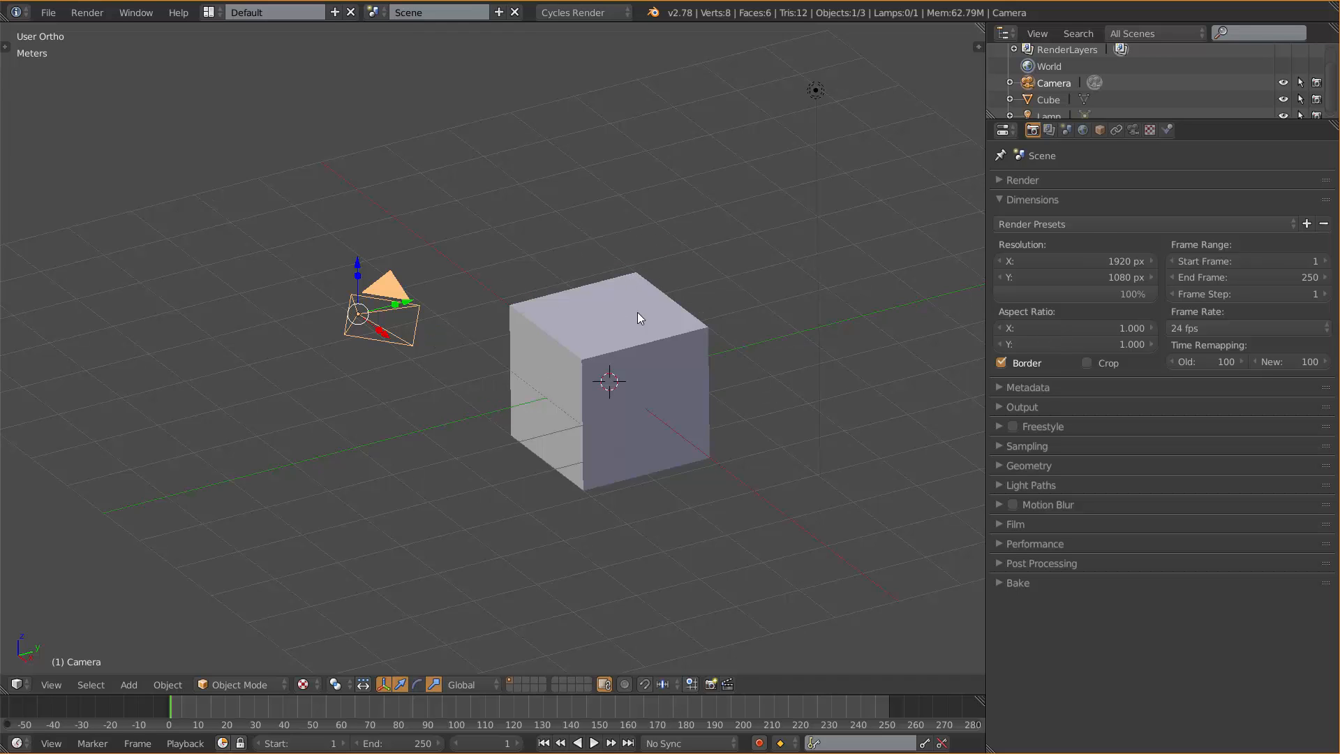
- Switch the viewport shading to Rendered and examine the cube's live Cycles preview from different angles and distances
key(z)
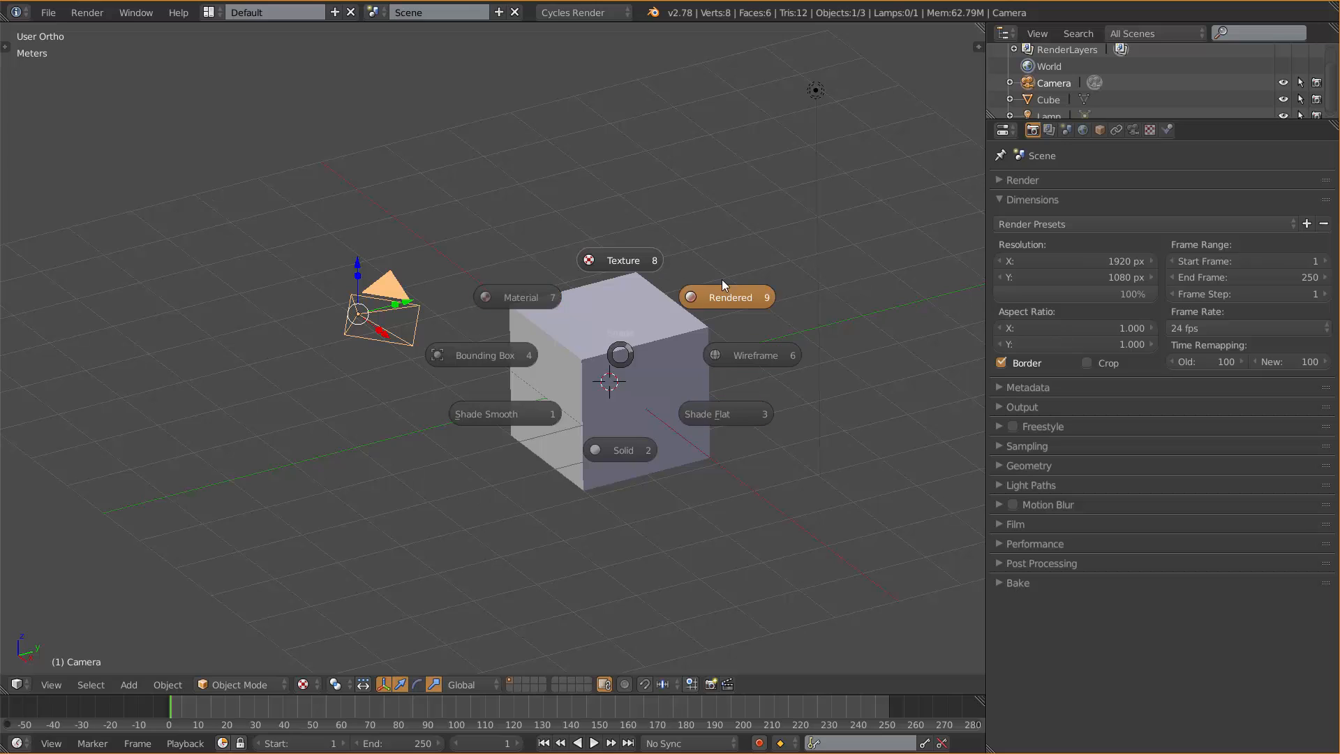
click(714, 297)
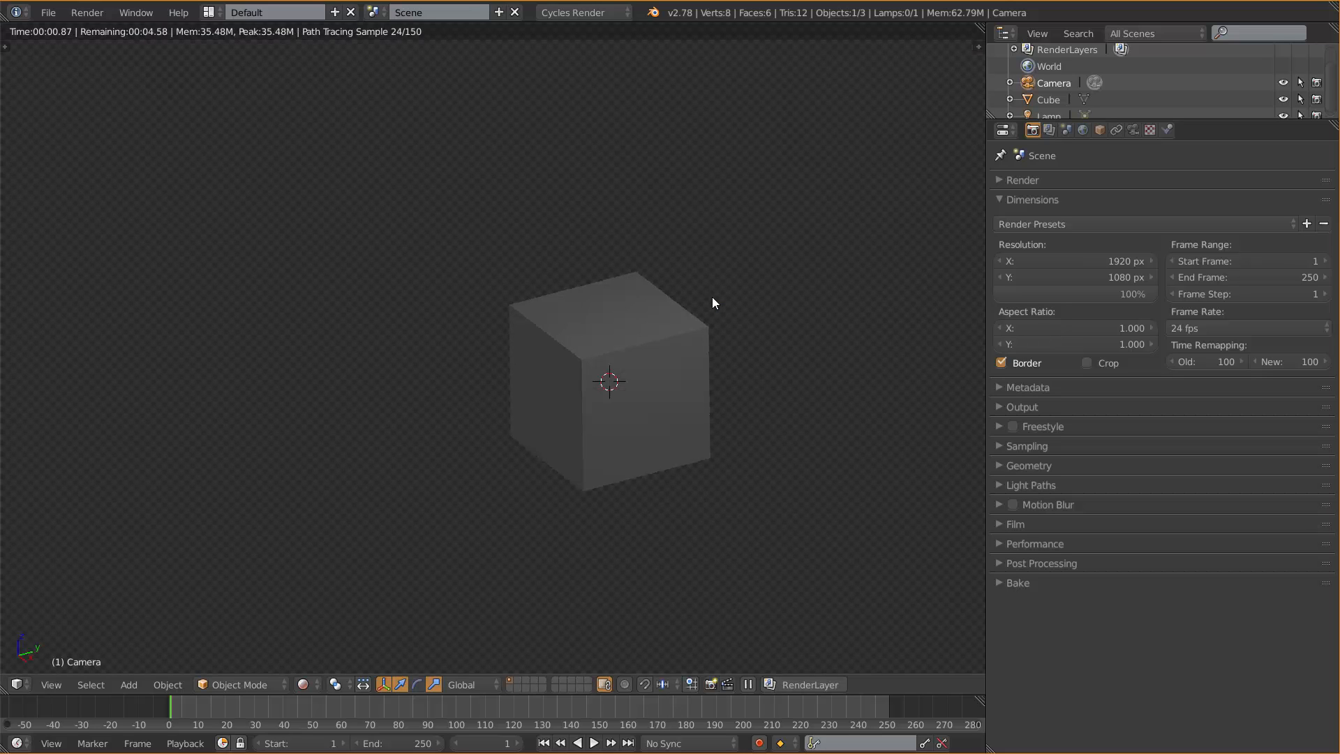
scroll(584, 383, down, 4)
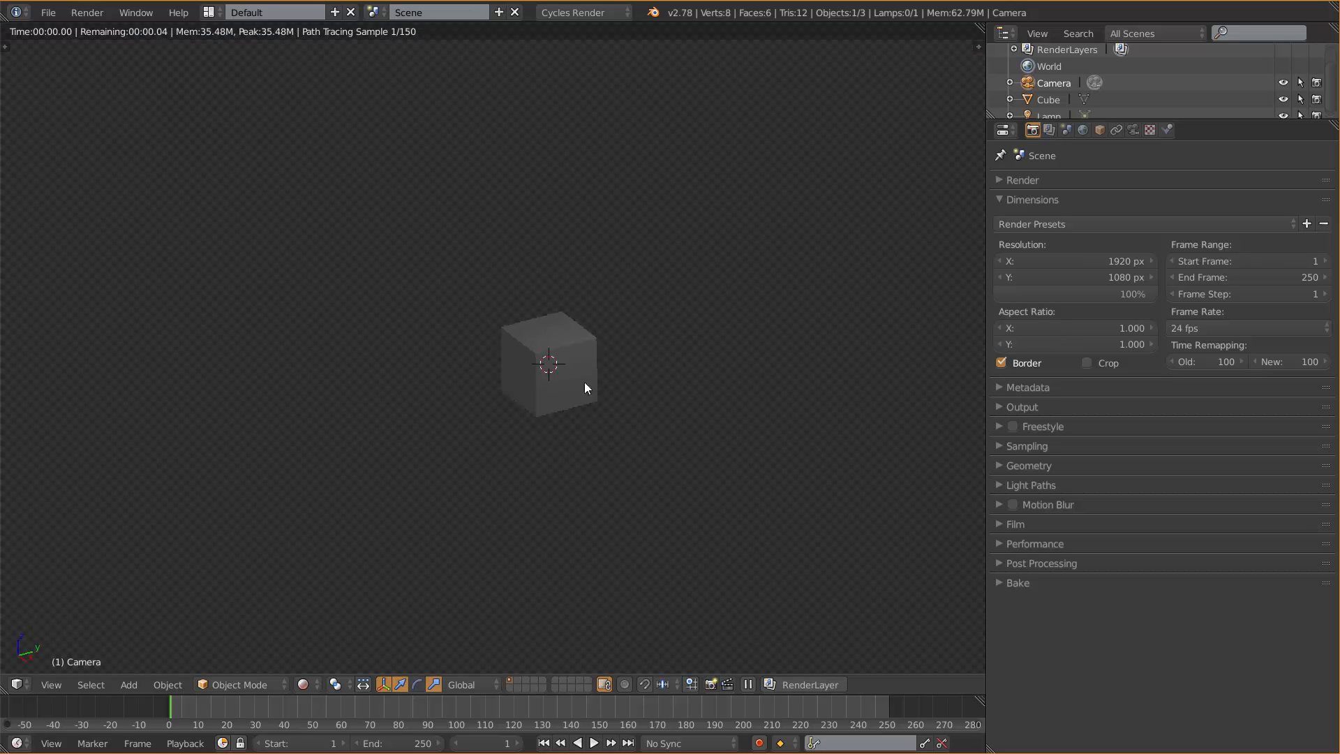
middle_drag(584, 382, 542, 379)
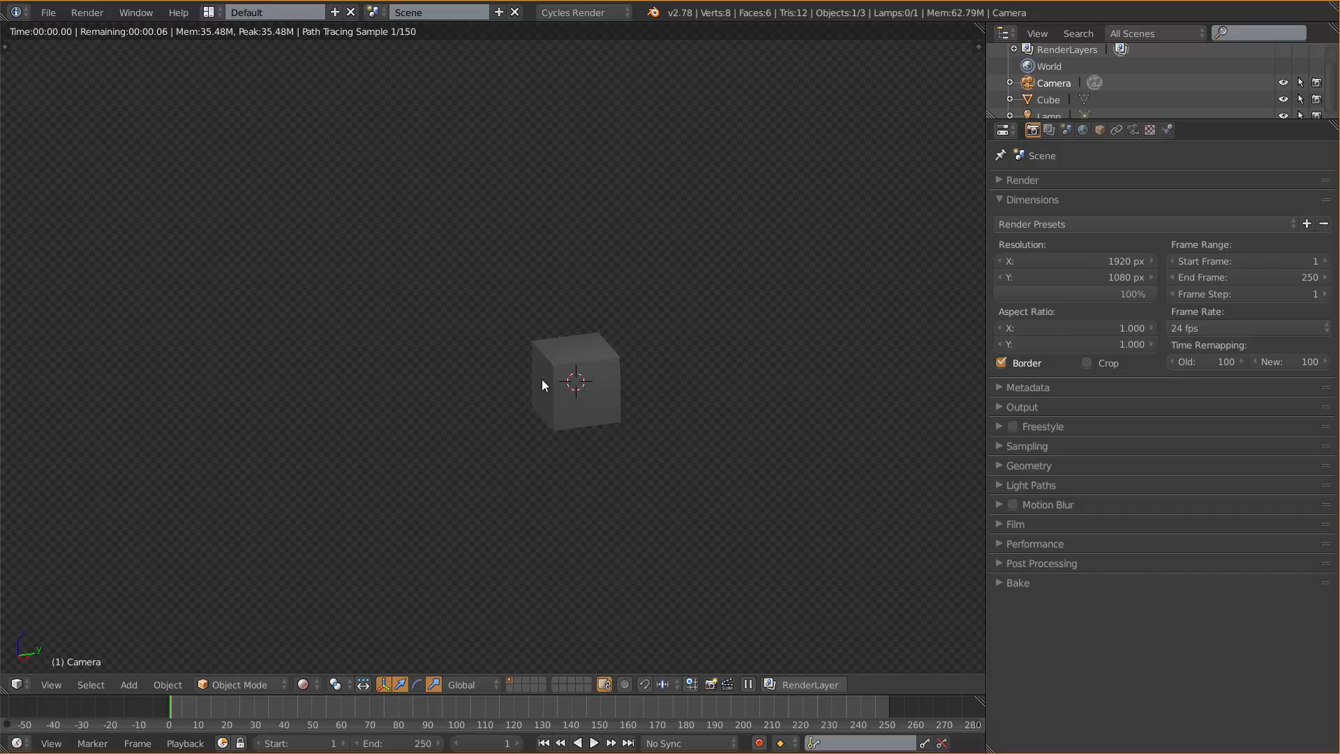
scroll(615, 403, up, 4)
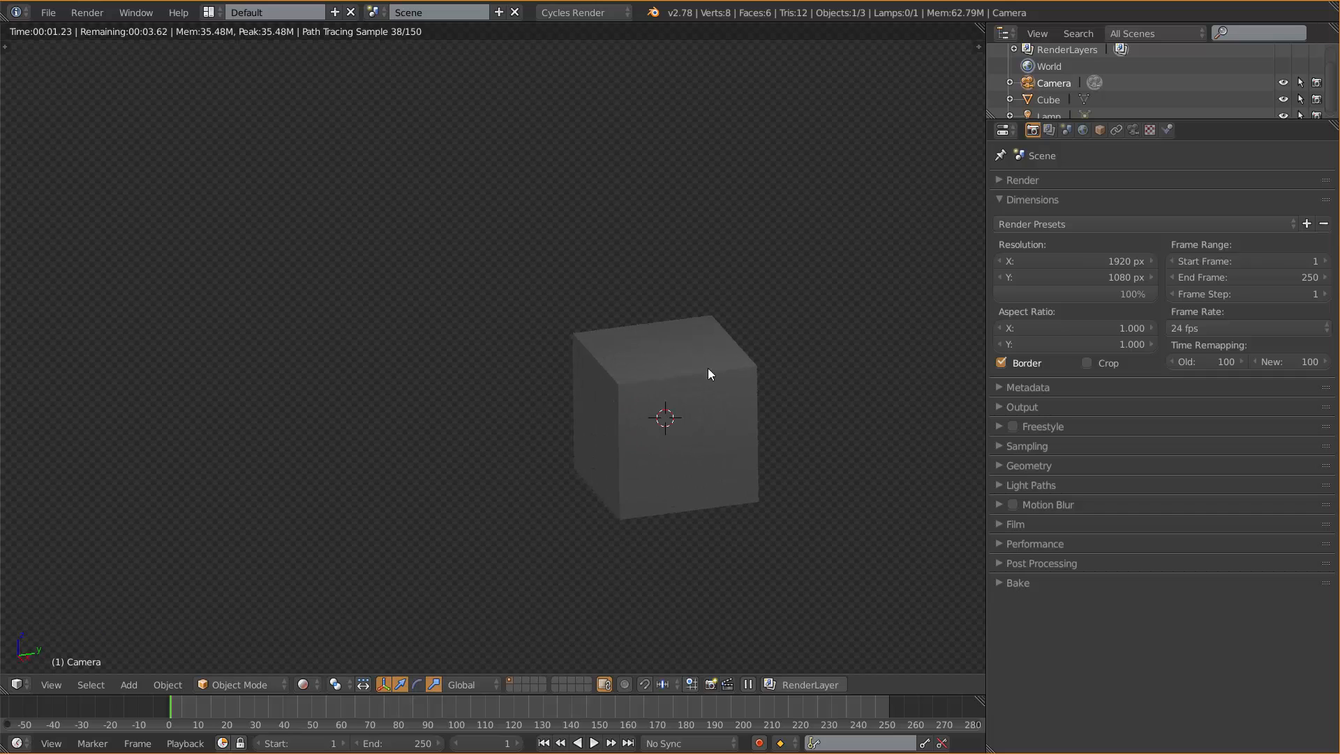
scroll(775, 433, down, 4)
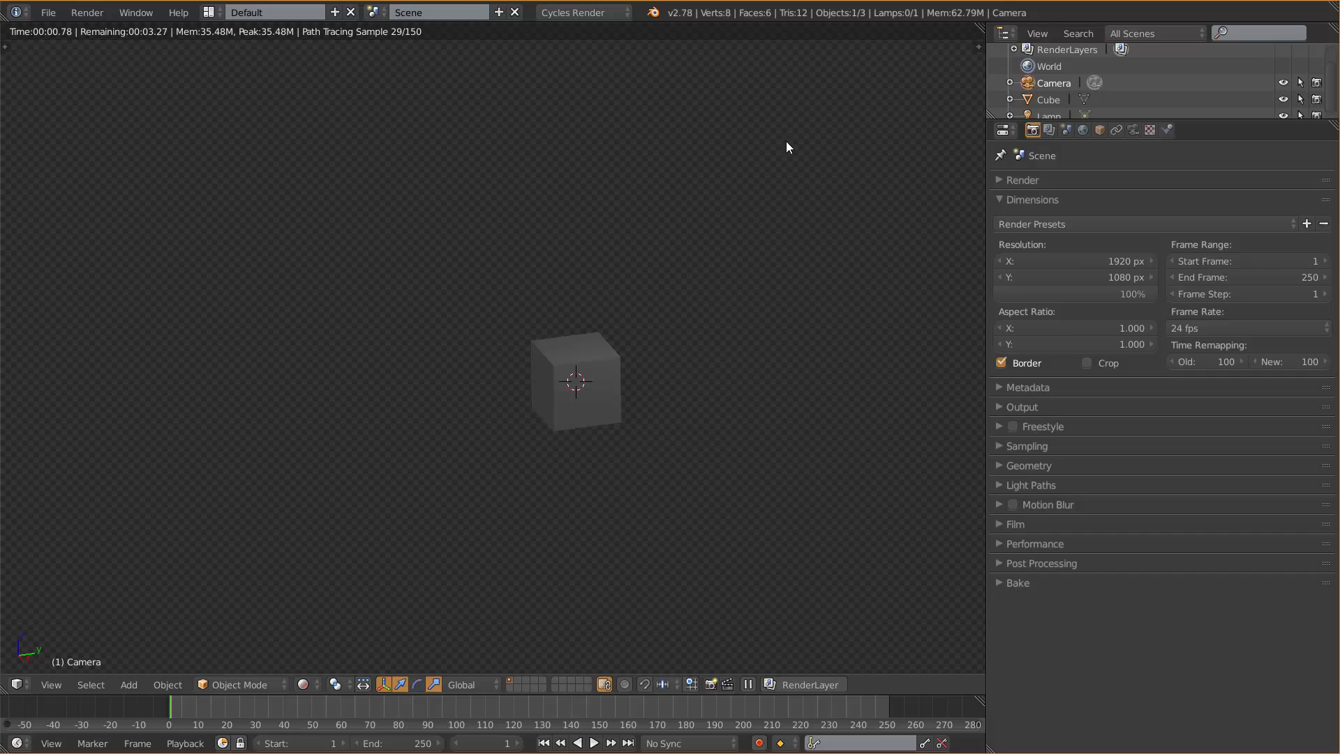
scroll(543, 389, up, 3)
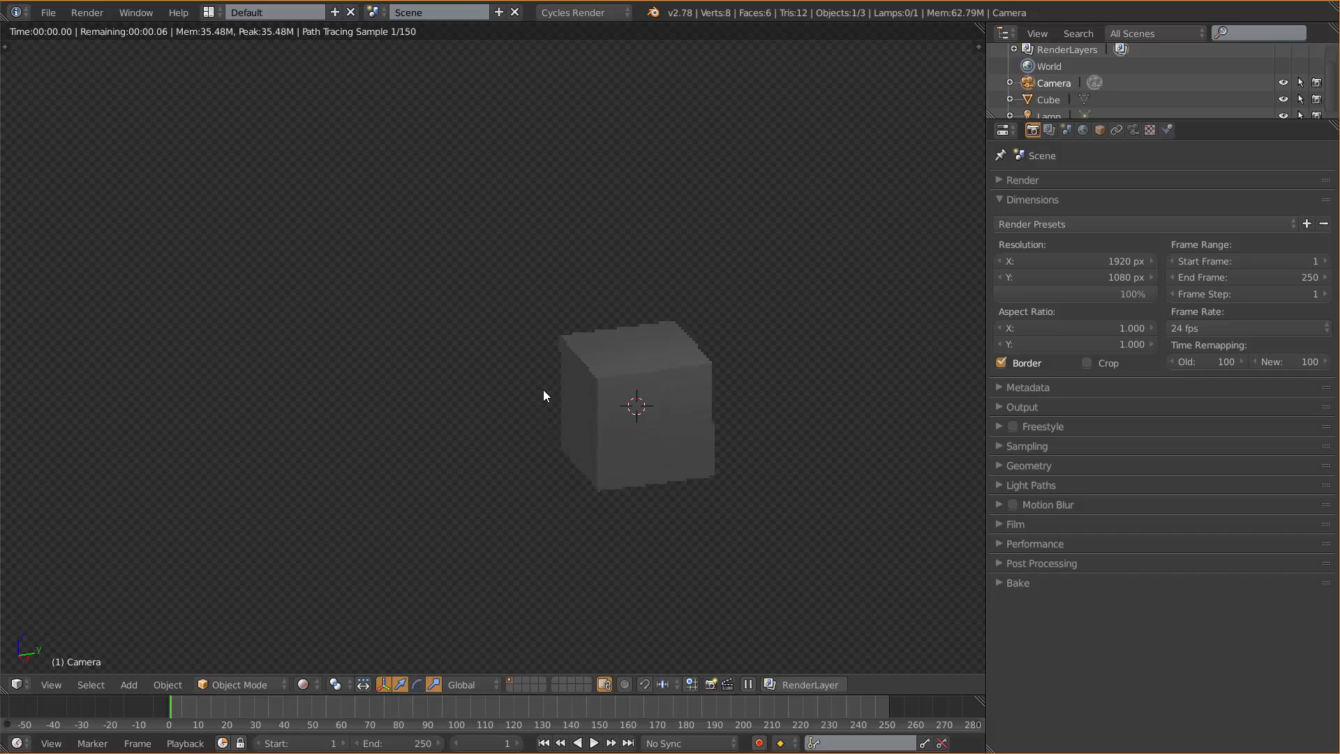
mouse_move(571, 404)
middle_down()
mouse_move(613, 396)
mouse_move(577, 390)
middle_up()
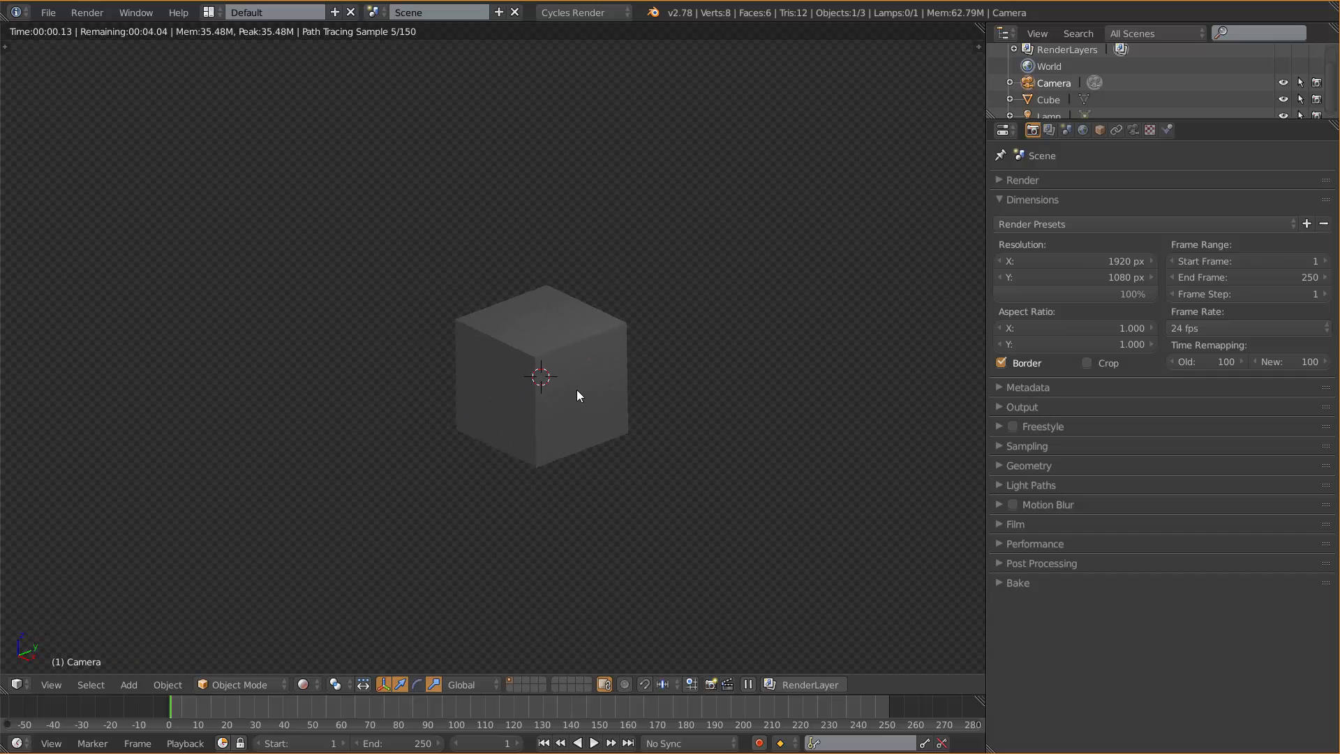
scroll(567, 360, up, 2)
scroll(560, 394, down, 2)
scroll(558, 394, up, 4)
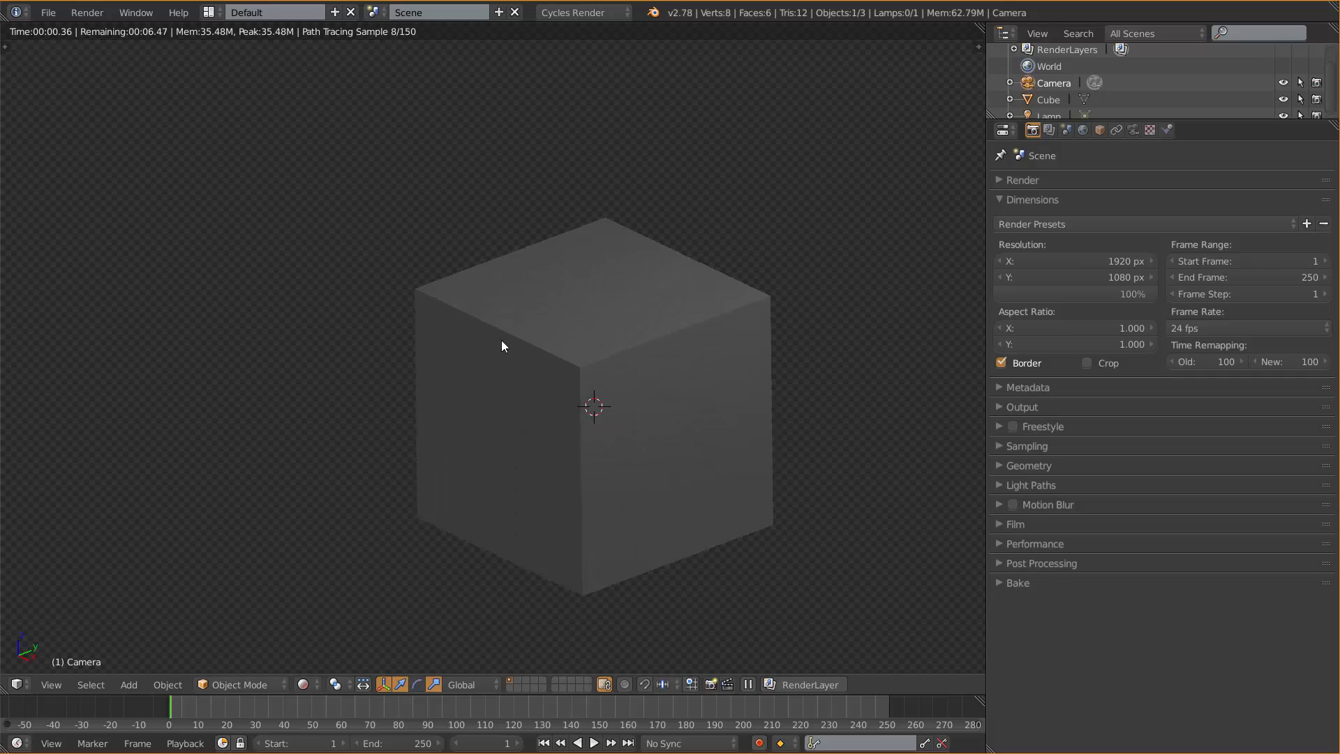
scroll(500, 333, down, 3)
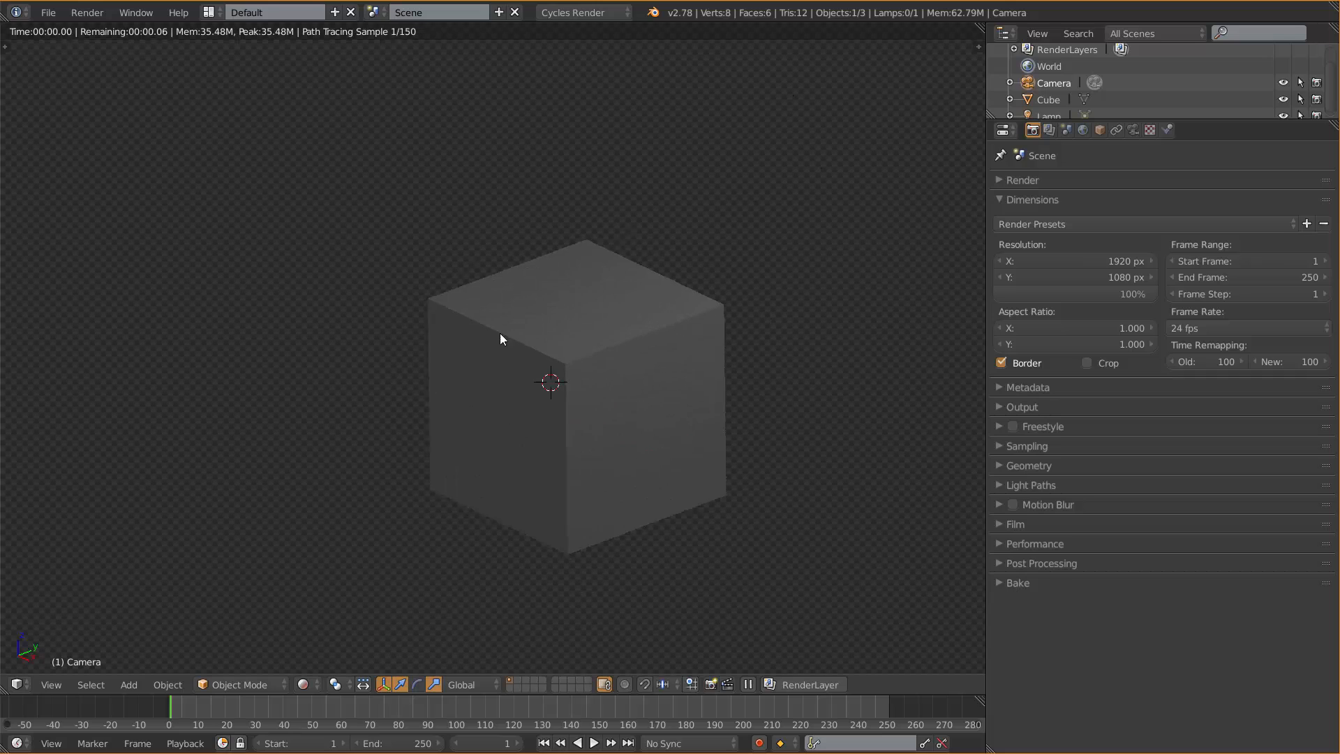
scroll(612, 379, down, 1)
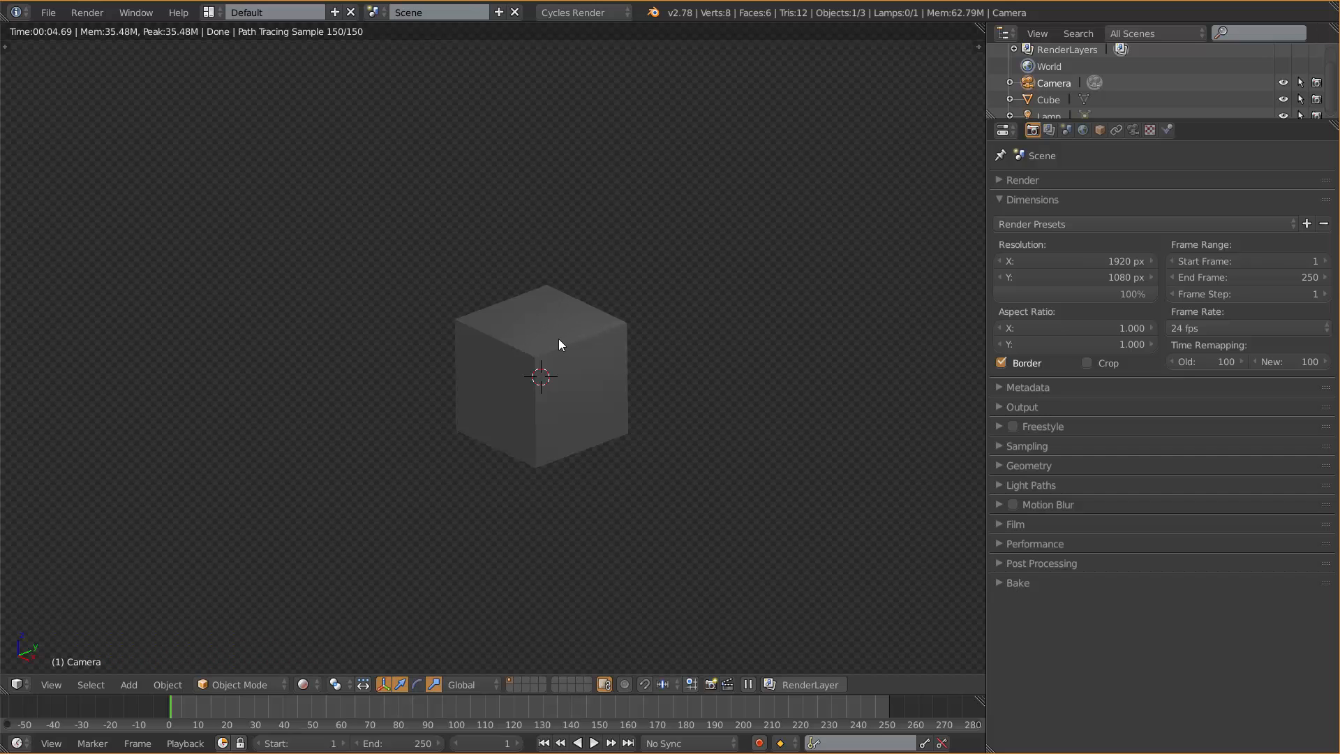
scroll(561, 340, down, 4)
scroll(562, 342, up, 5)
middle_drag(602, 347, 644, 359)
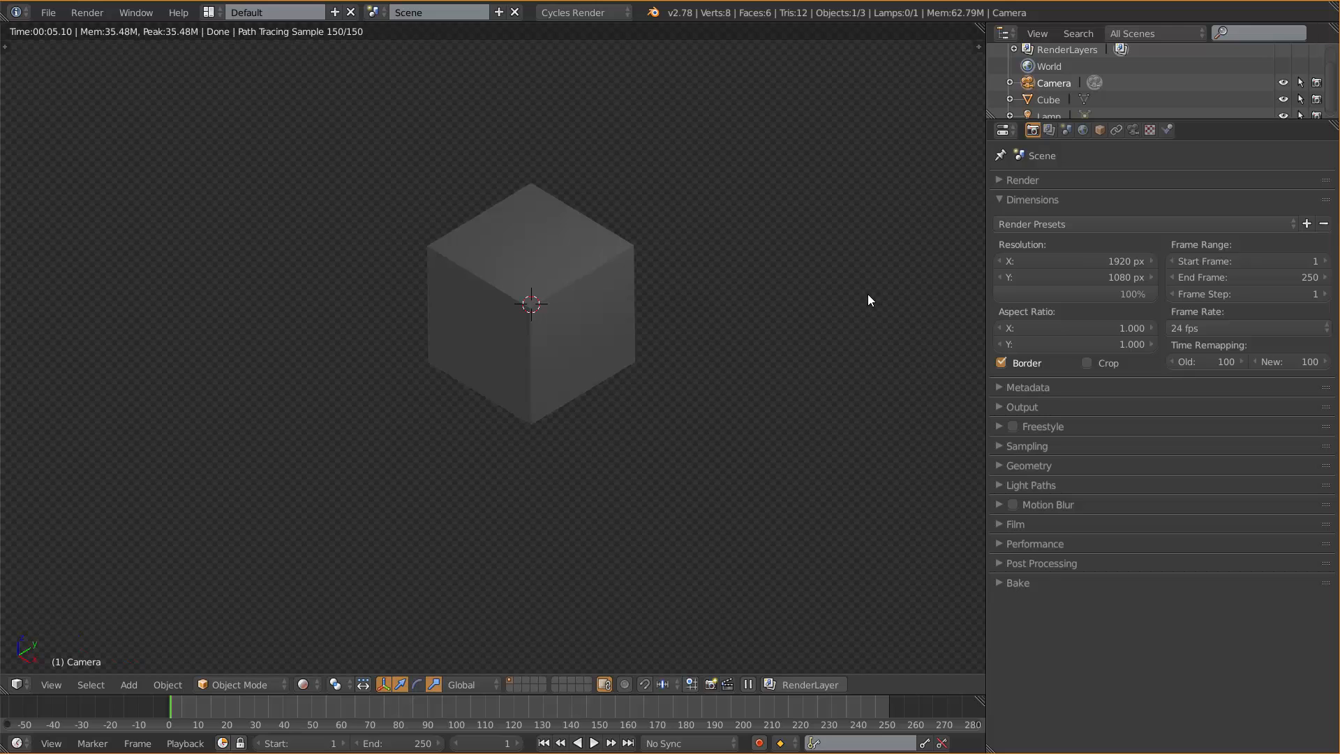
scroll(838, 311, down, 3)
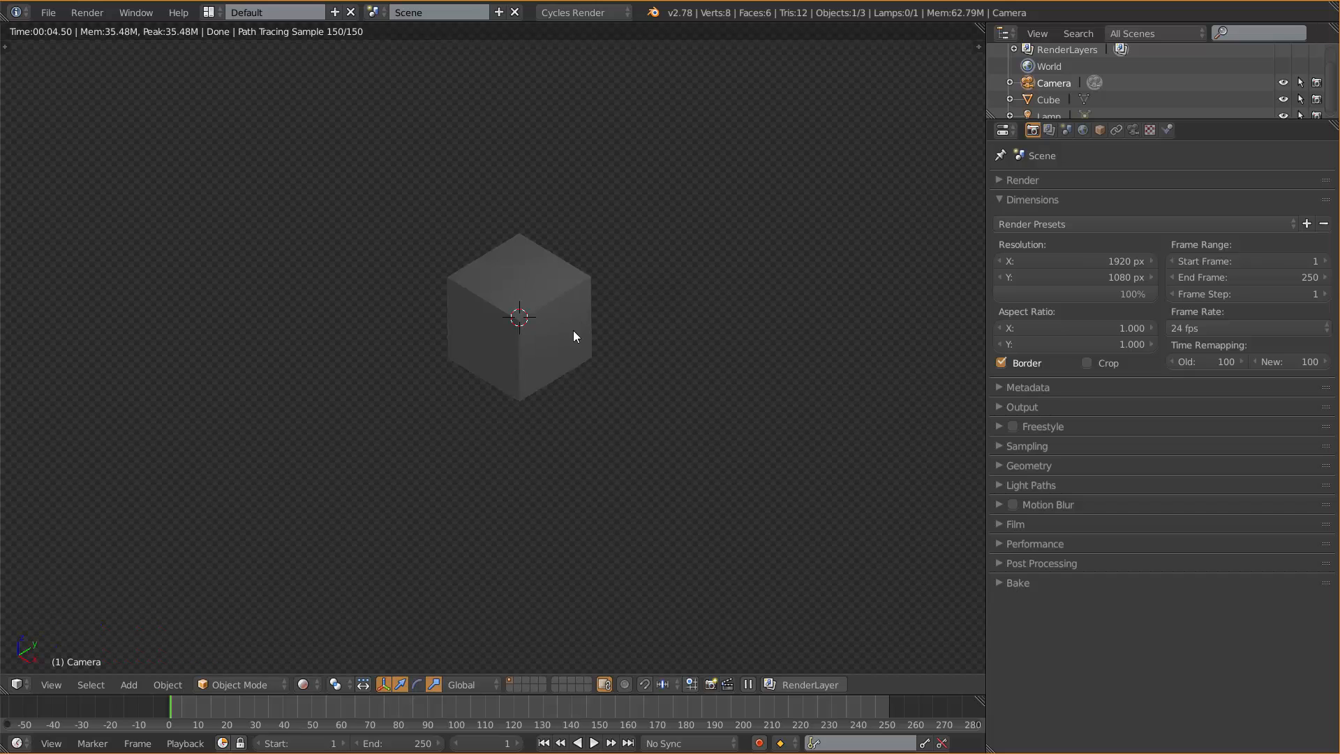
scroll(581, 344, up, 2)
scroll(592, 384, down, 5)
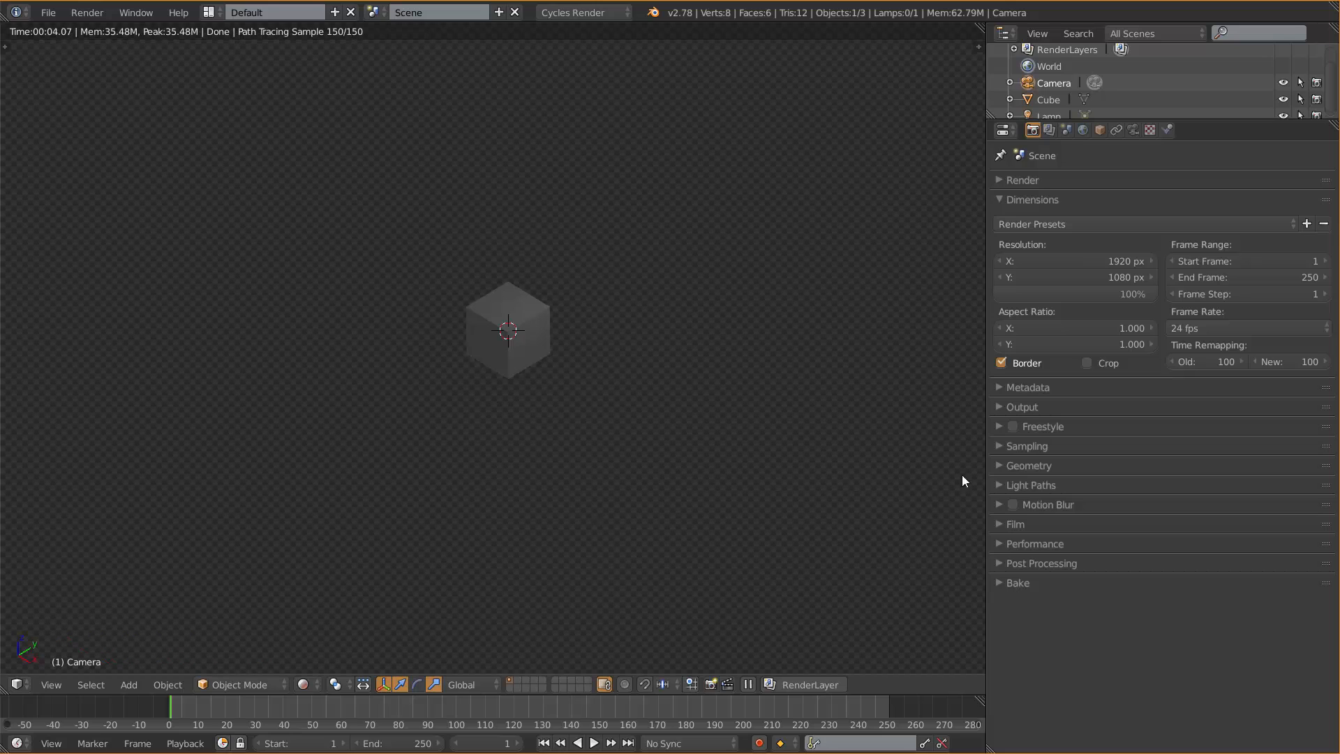
- Widen the 3D viewport slightly and return its shading to Solid
drag(986, 459, 1022, 490)
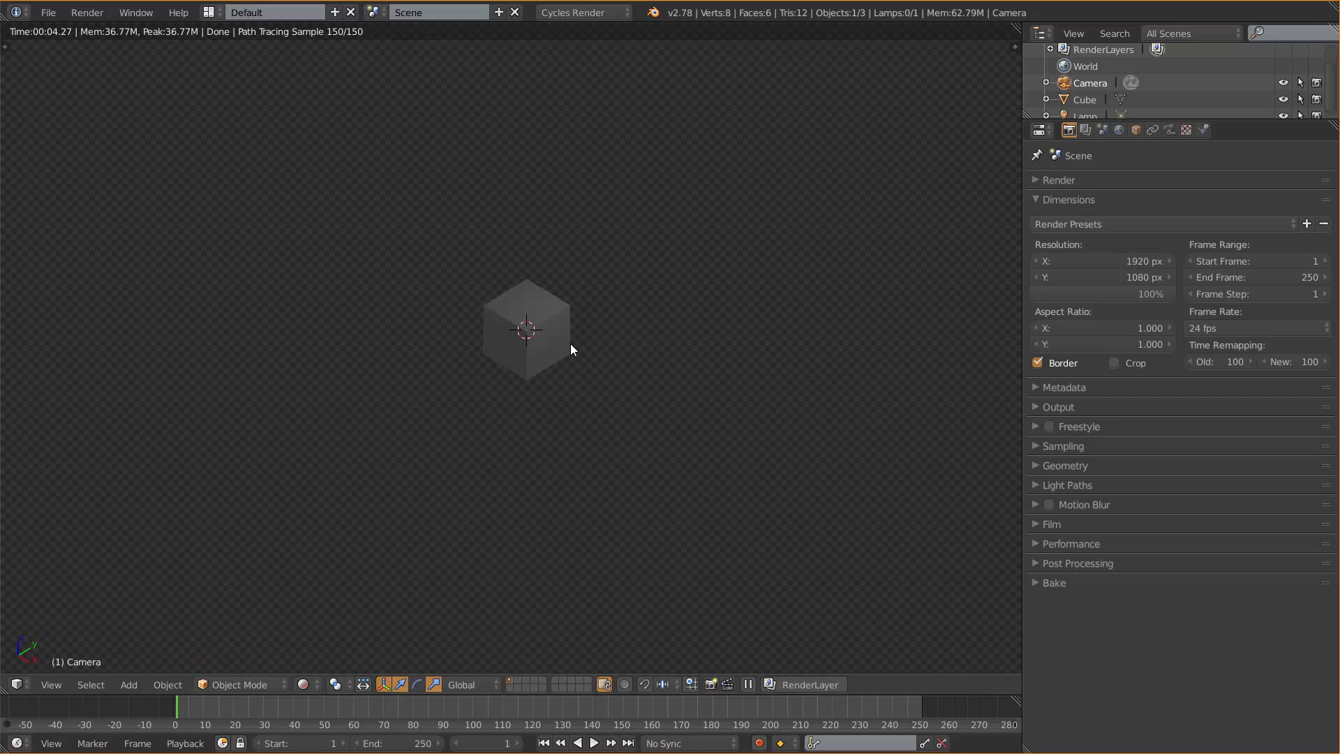
key(z)
click(558, 442)
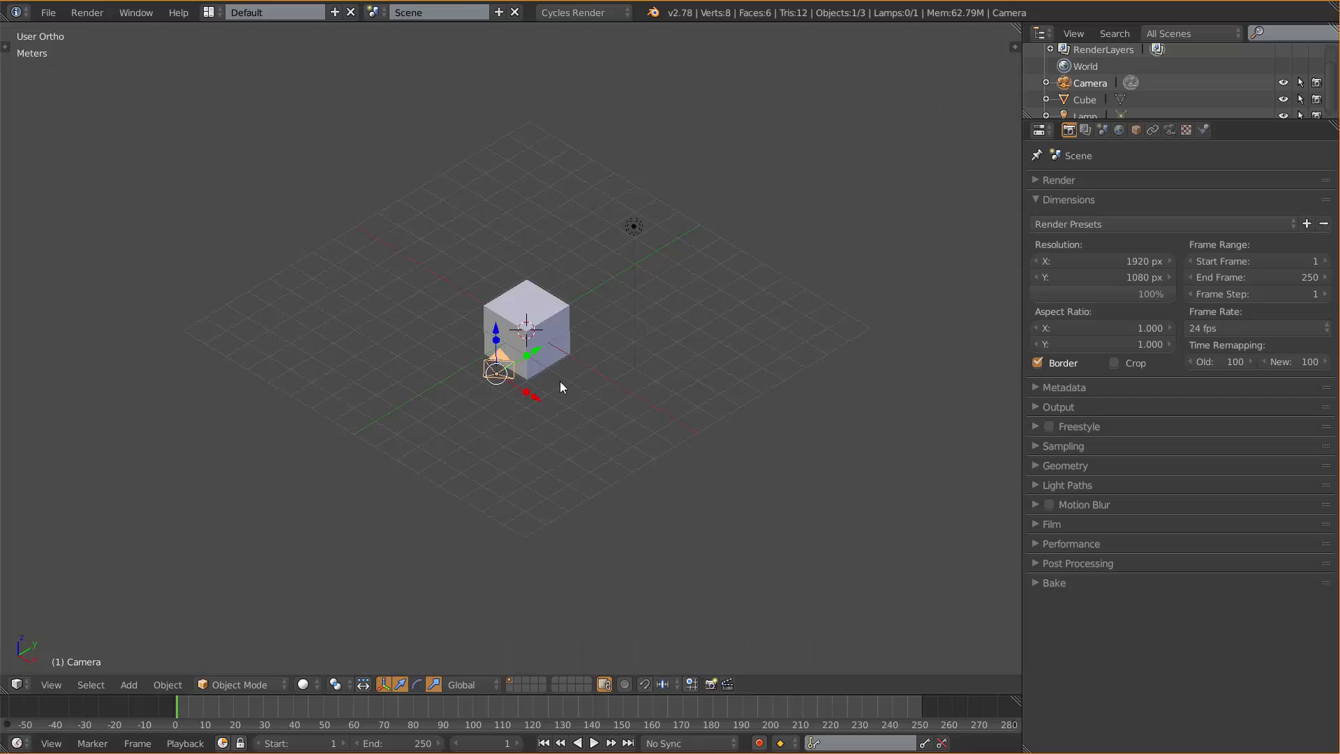
- Draw a render border in the 3D viewport that encloses the cube but leaves out the camera
scroll(560, 381, up, 5)
middle_drag(651, 420, 595, 339)
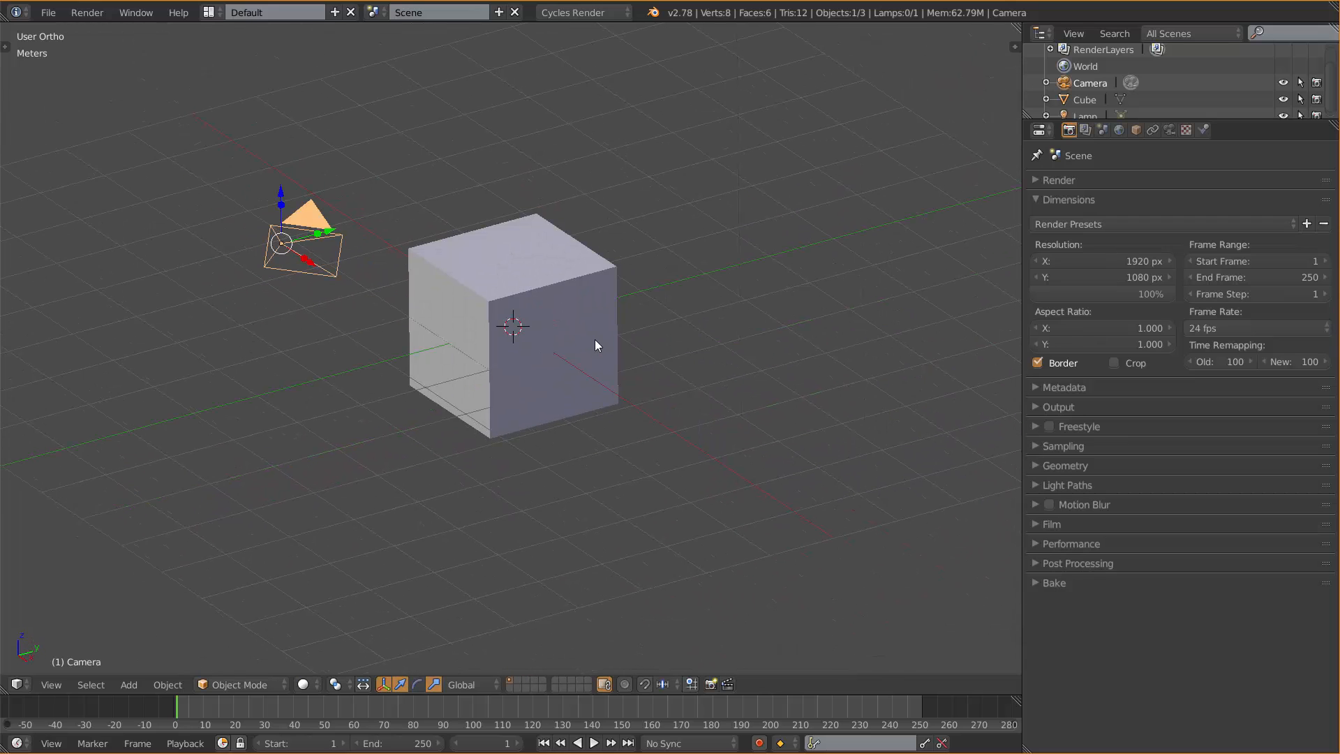
key(ctrl+b)
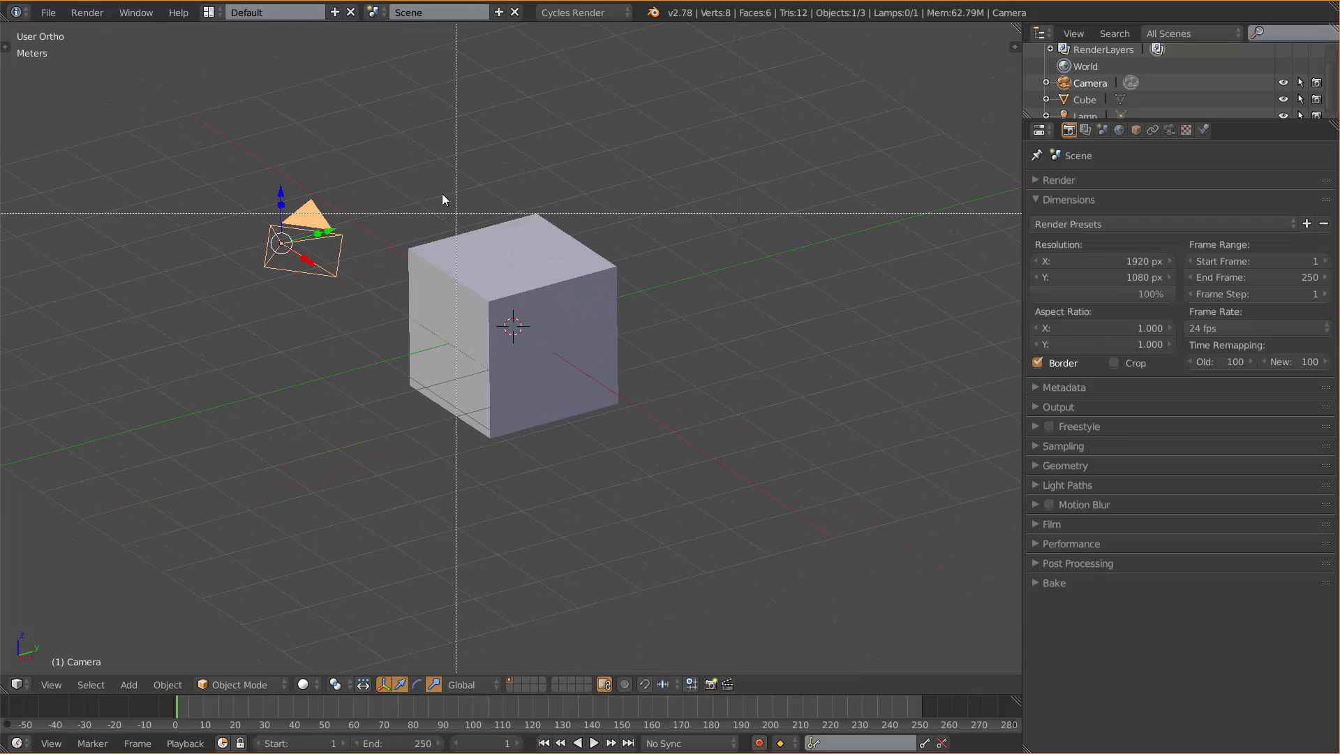
drag(388, 110, 908, 506)
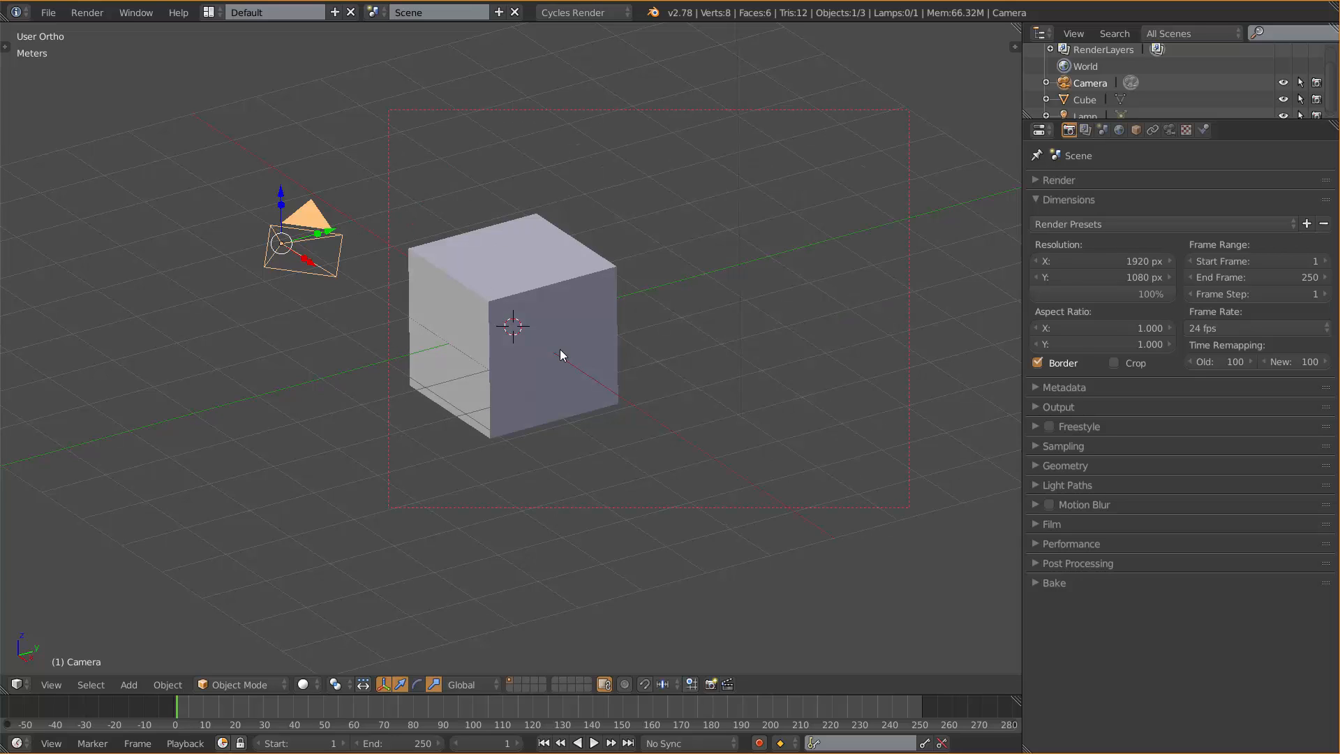
- Switch the viewport to Rendered shading and examine from several angles how the render border limits the preview of the cube
key(shift+z)
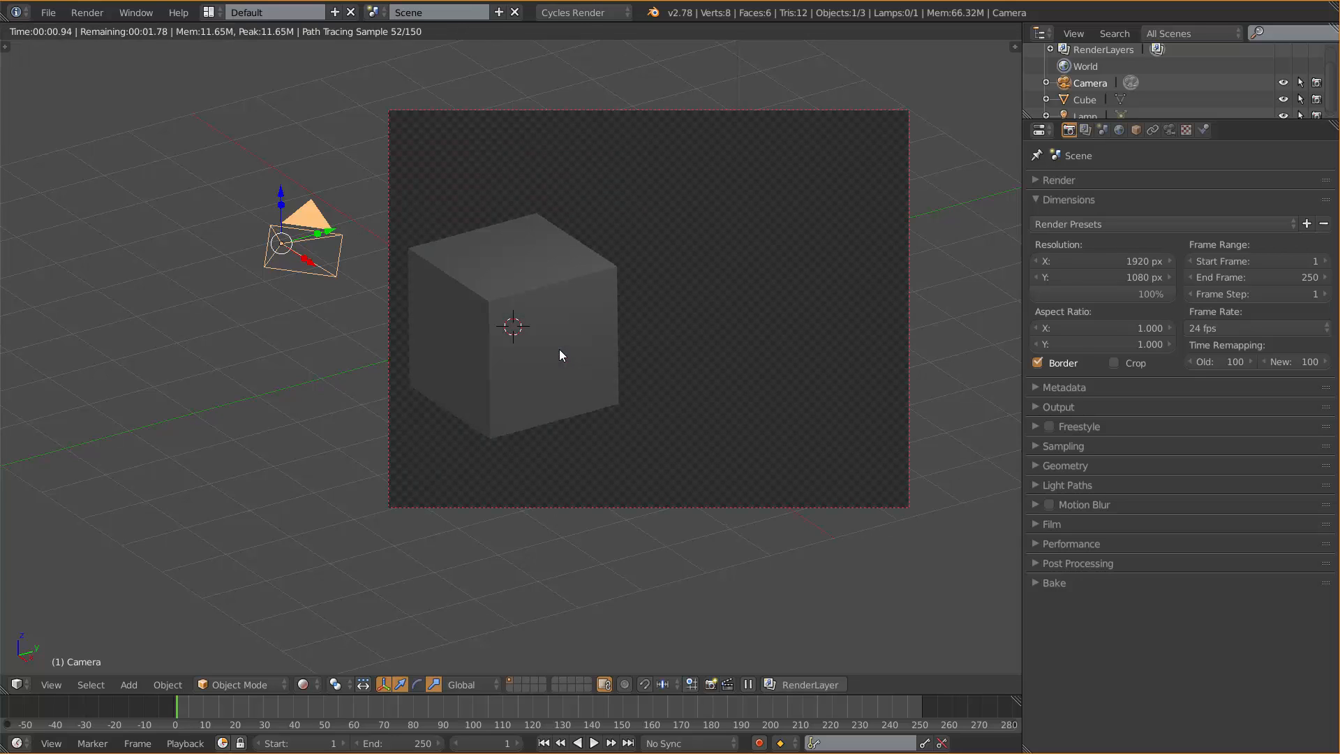
key(shift+z)
key(z)
click(659, 308)
key(Home)
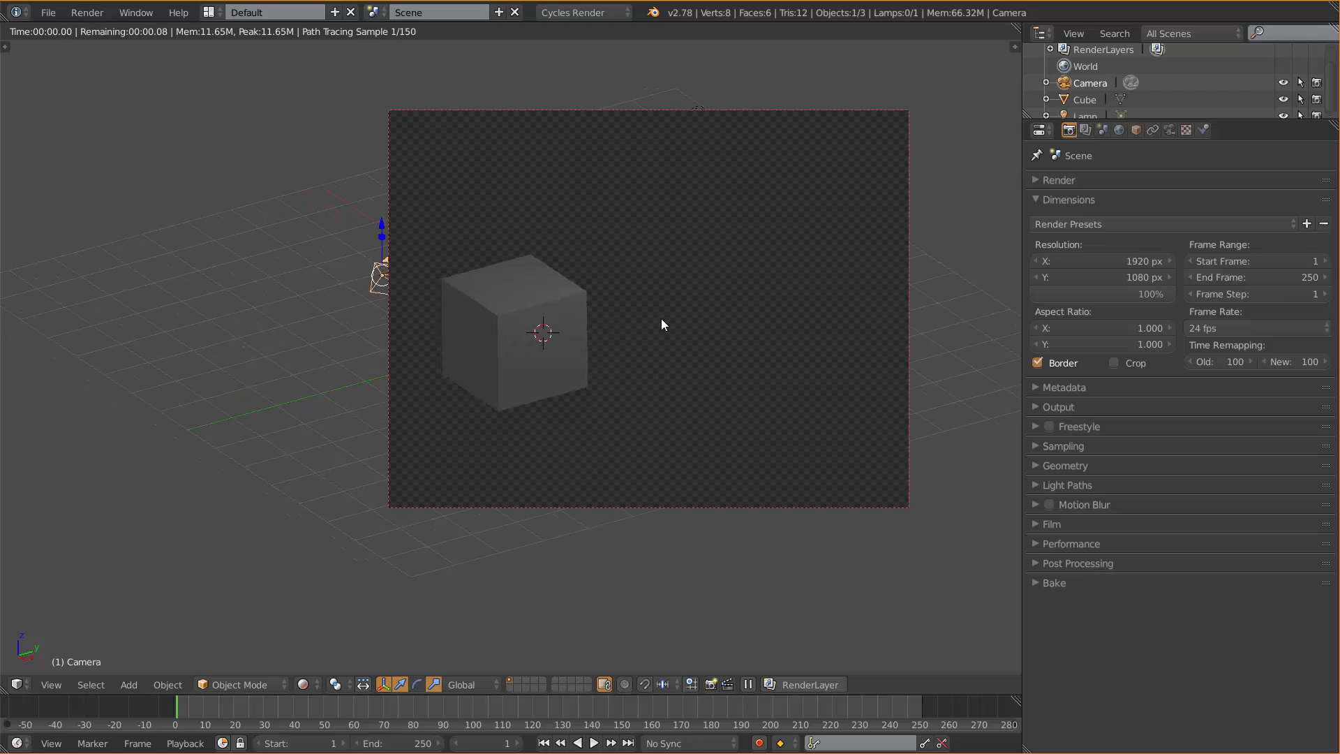
mouse_move(581, 271)
middle_down()
mouse_move(654, 310)
mouse_move(557, 123)
middle_up()
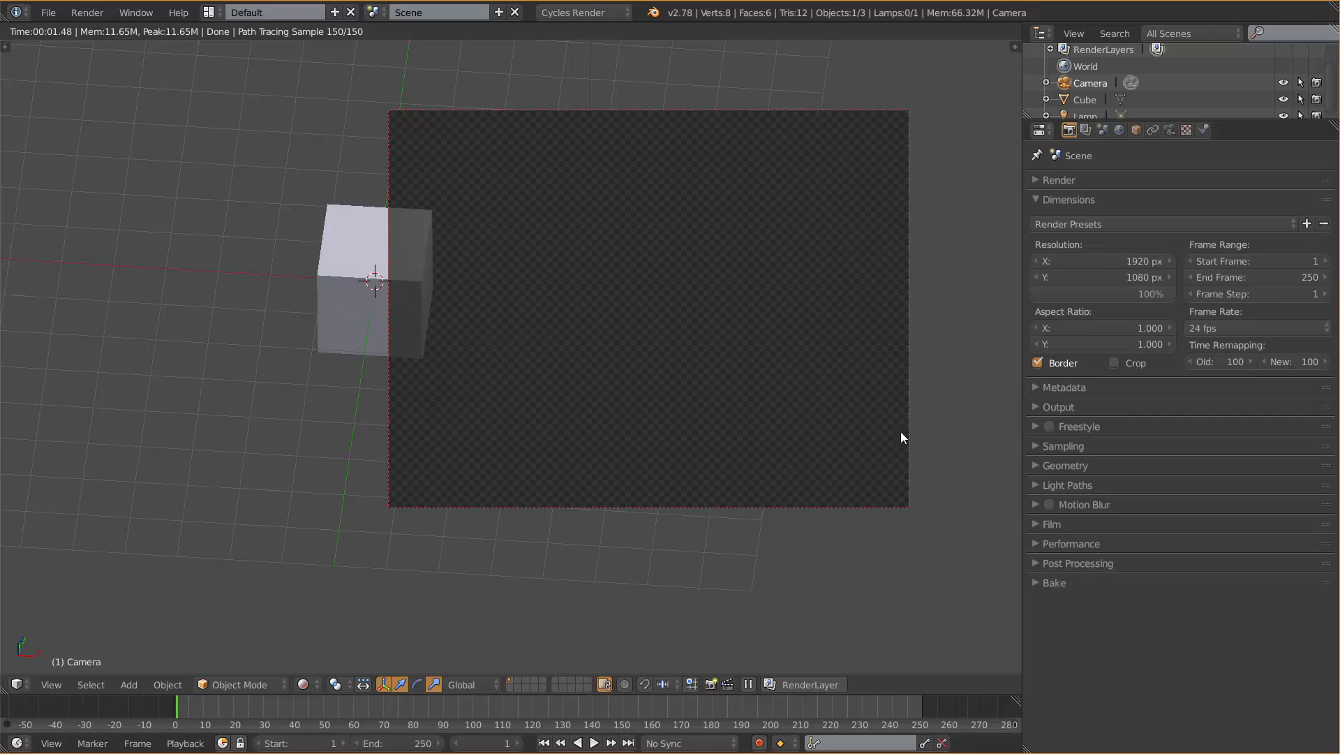
middle_drag(756, 368, 649, 341)
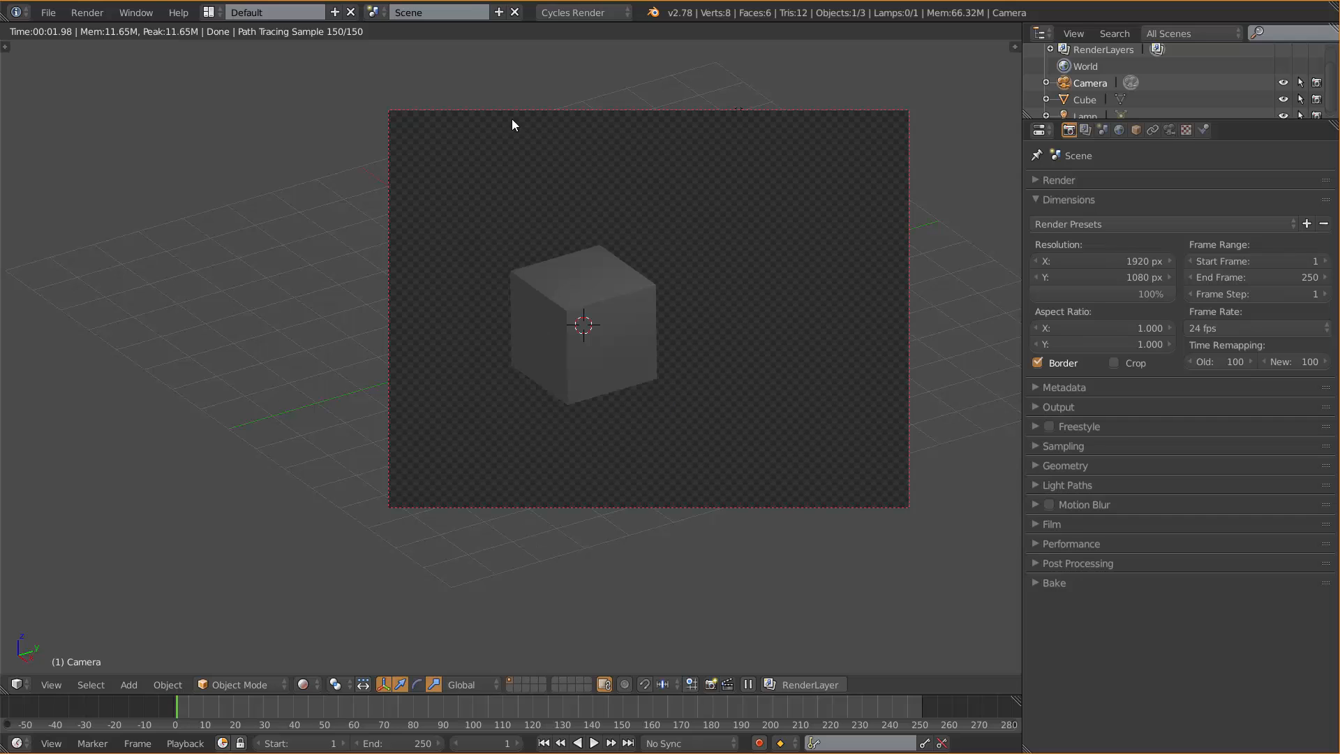
middle_drag(532, 296, 560, 283)
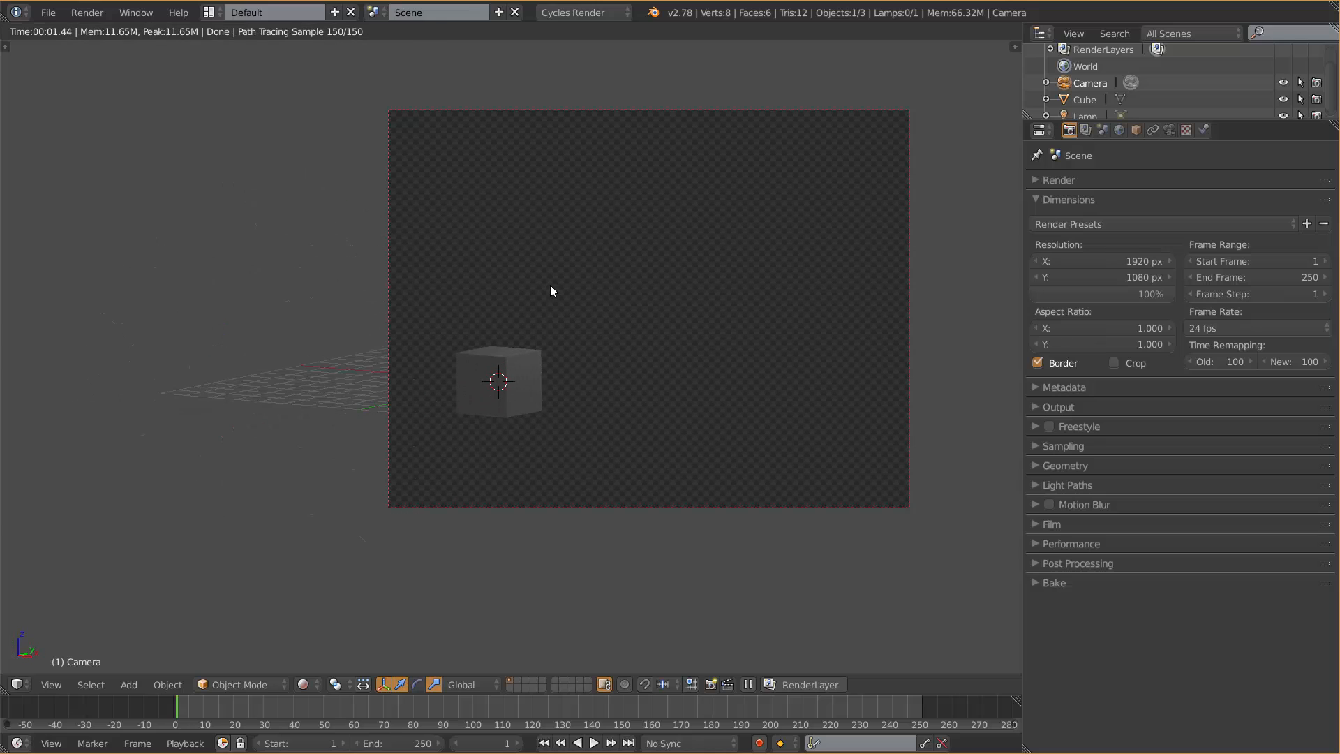
- Clear the render border from the 3D viewport and return its shading to Solid
key(ctrl+alt+b)
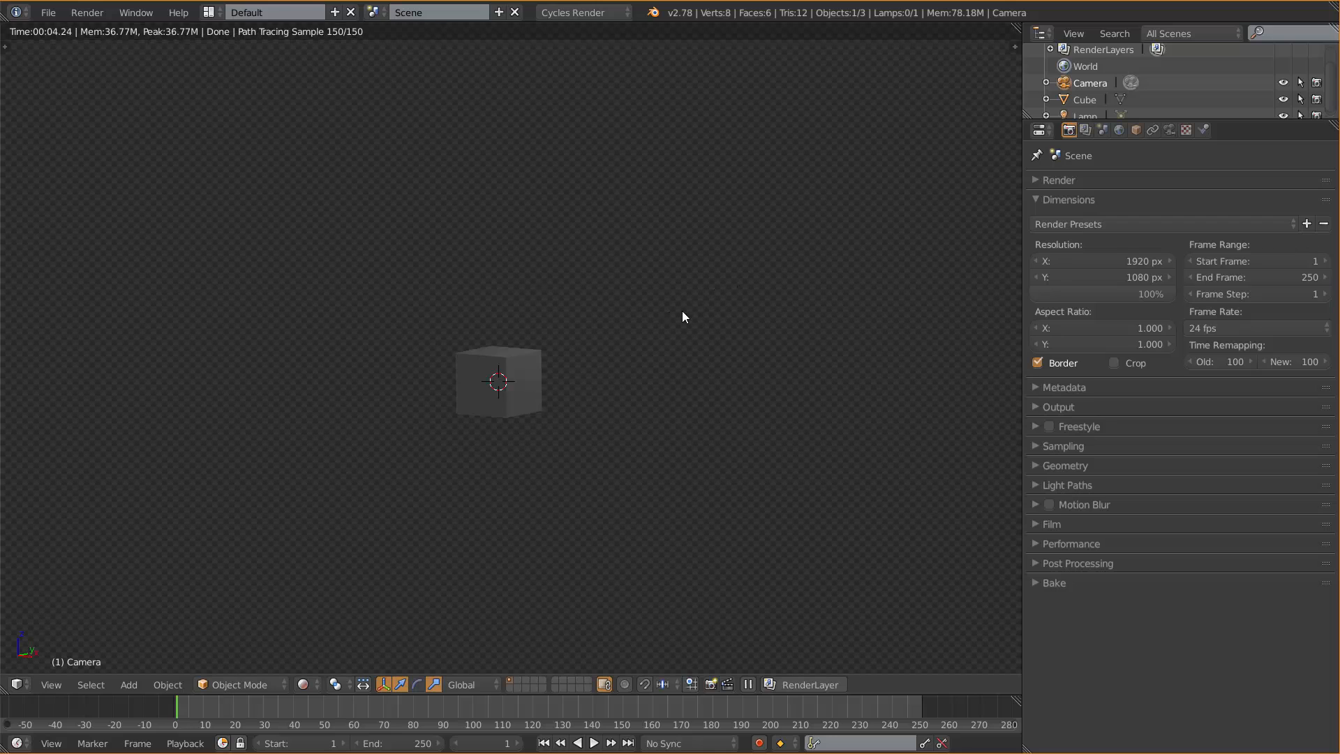
key(z)
click(668, 417)
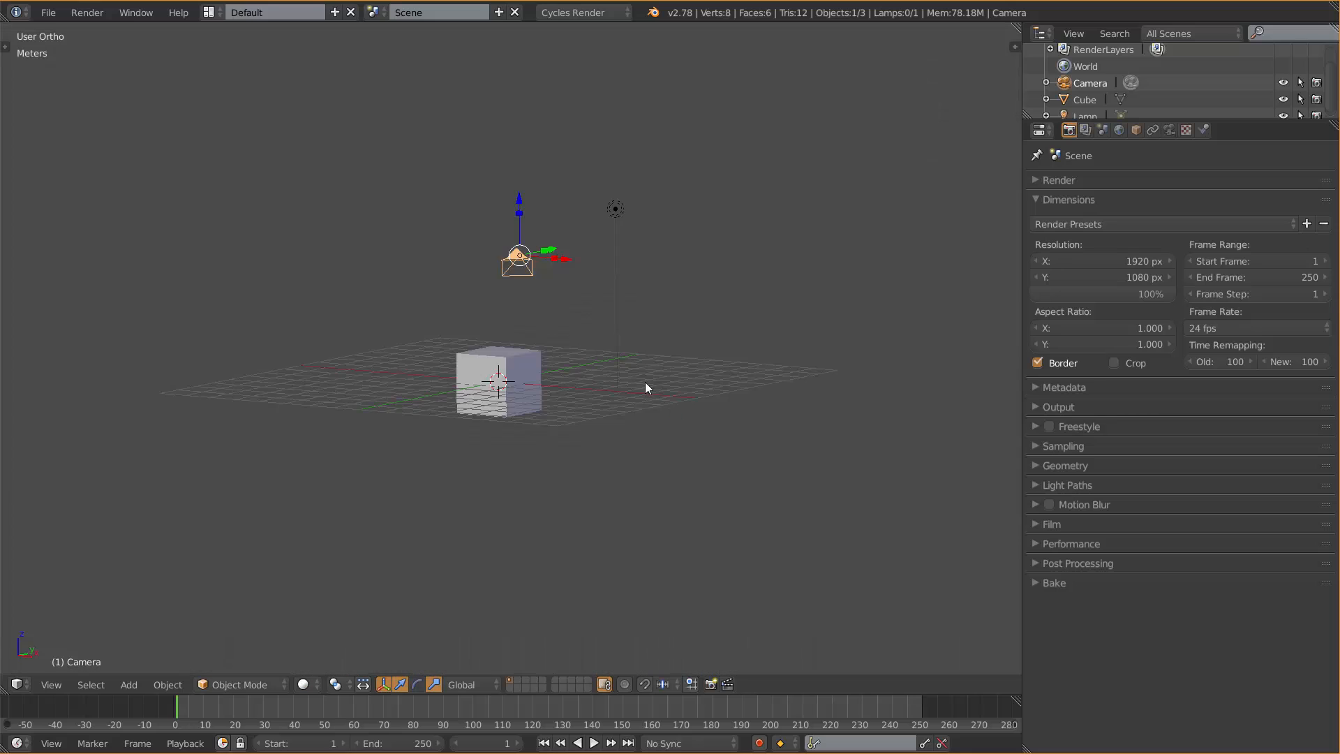
- Look through the camera and draw a render border that covers most of the cube
scroll(646, 370, up, 5)
middle_drag(647, 362, 618, 397)
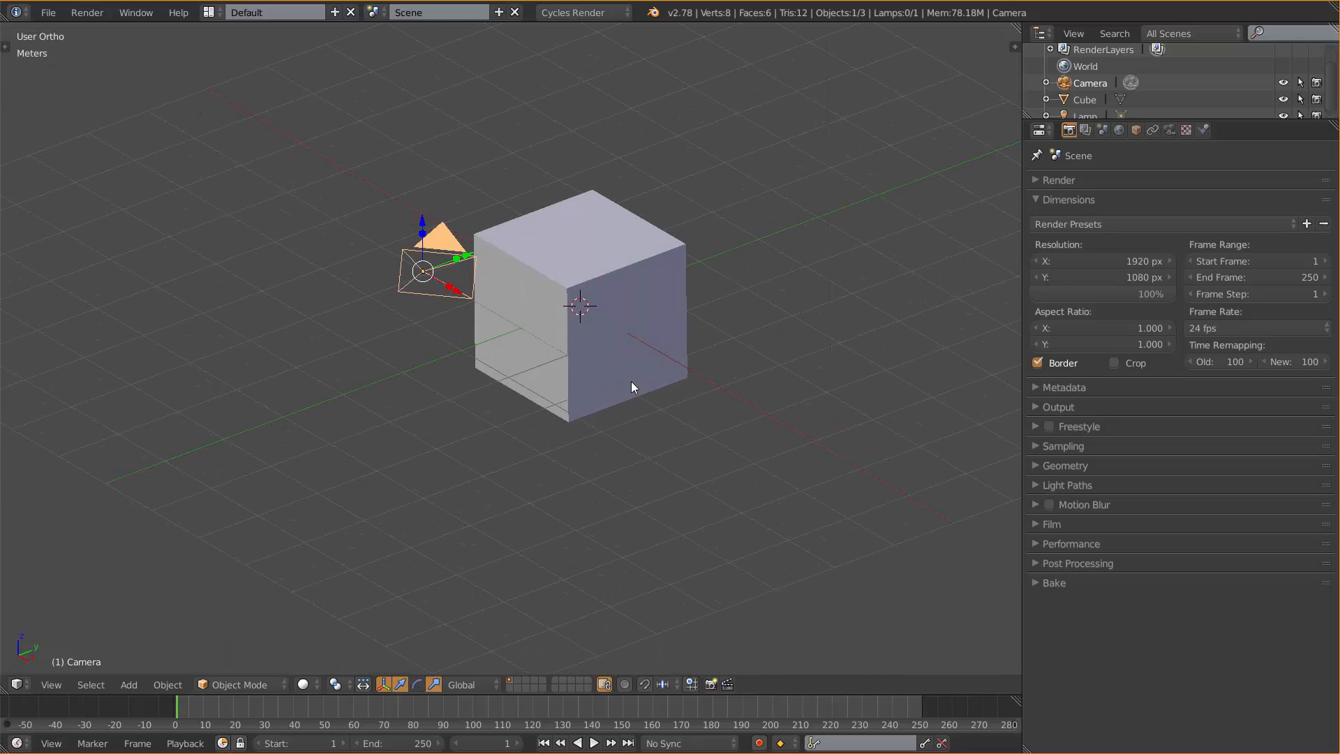
key(KP_0)
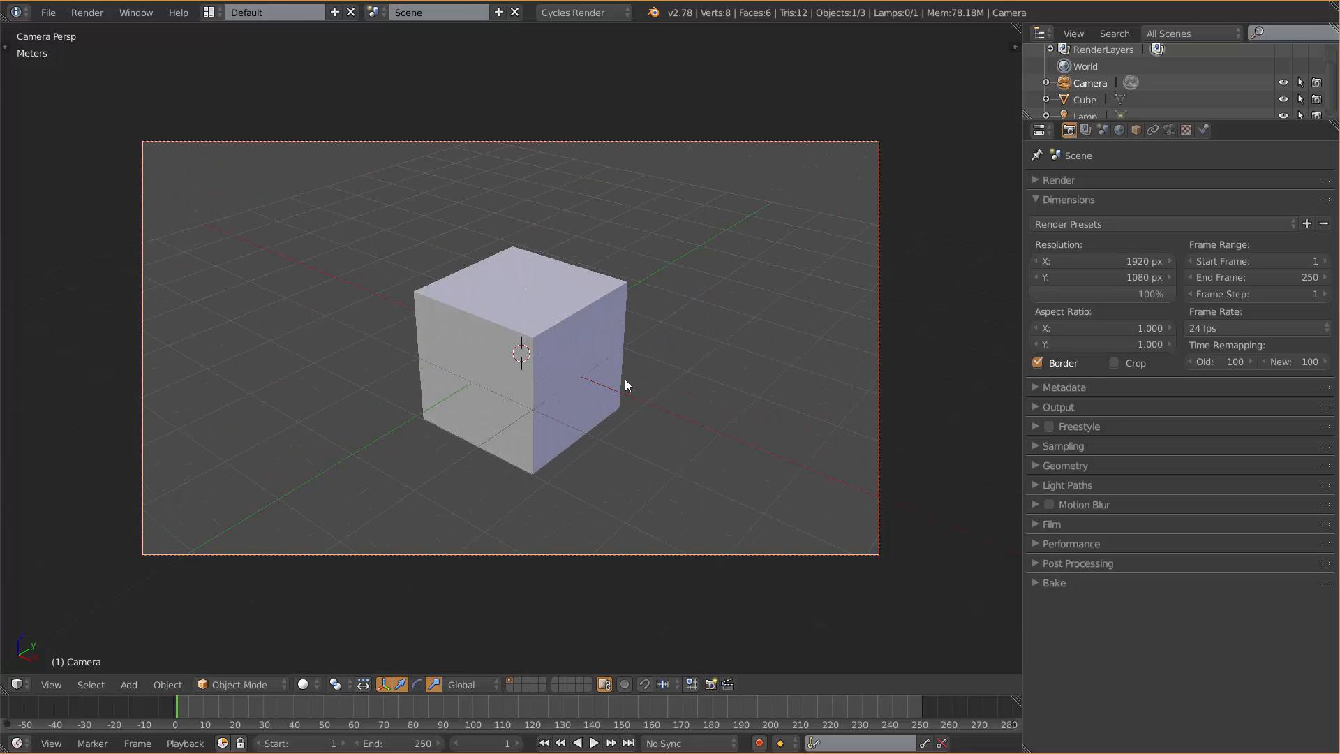
key(ctrl+b)
drag(385, 182, 710, 437)
- Toggle the Border option off and on, clear the border drawn in the camera view, and re-enable Border
click(1041, 364)
click(1042, 363)
key(ctrl+alt+b)
click(1037, 362)
- Switch the viewport to Rendered shading and compare the camera view with Border disabled and enabled
key(shift+z)
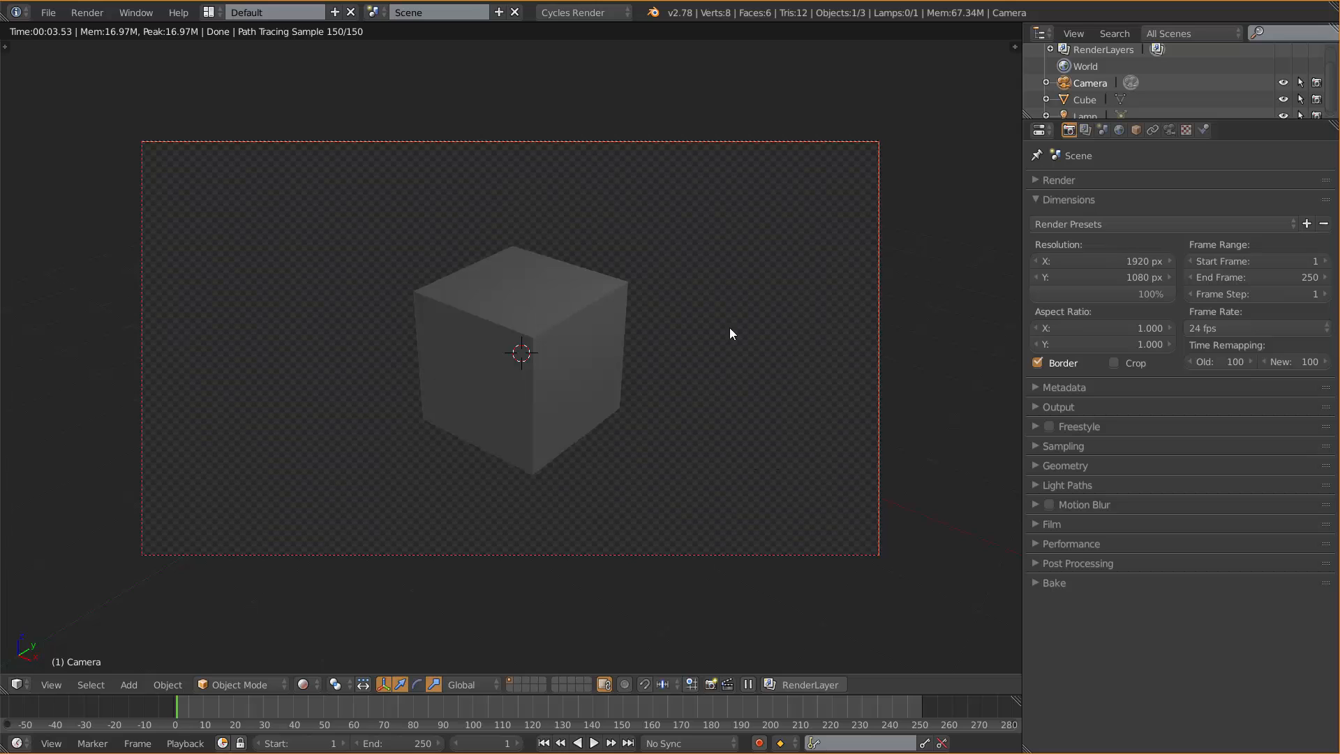
click(1038, 362)
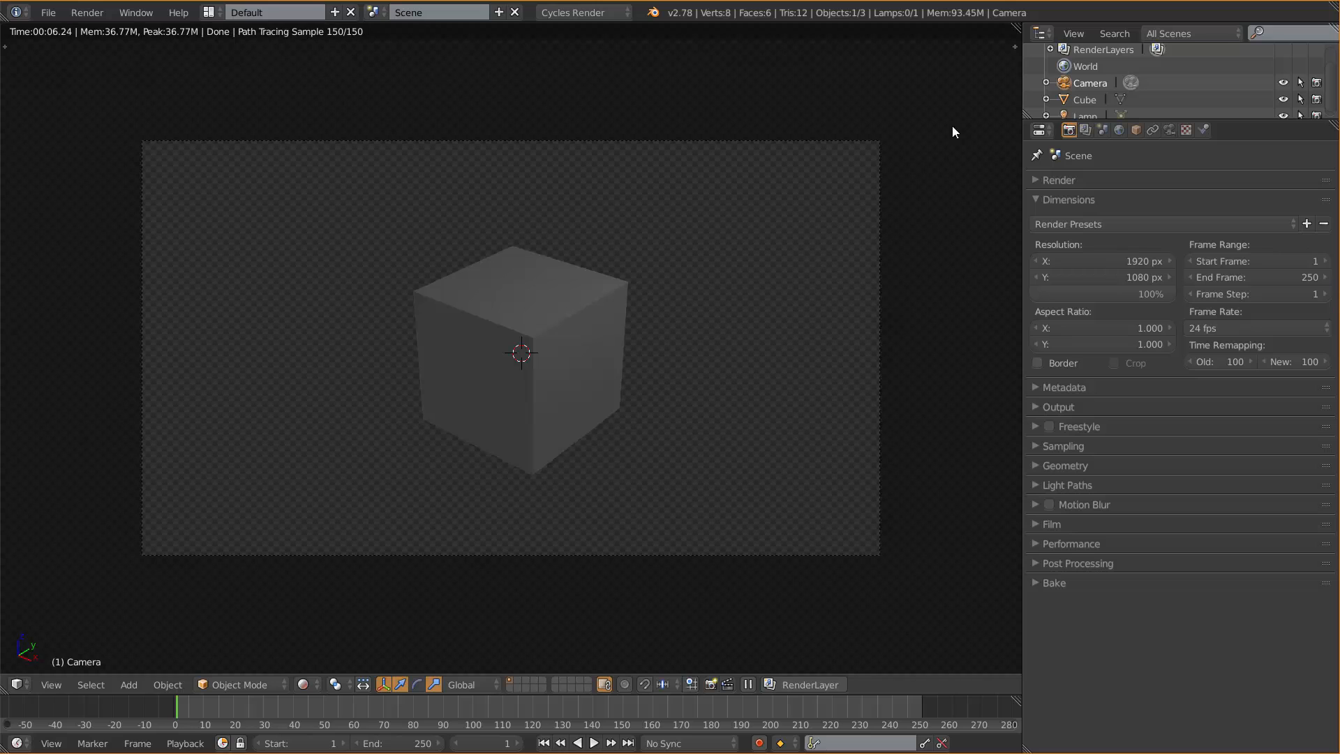
click(1038, 362)
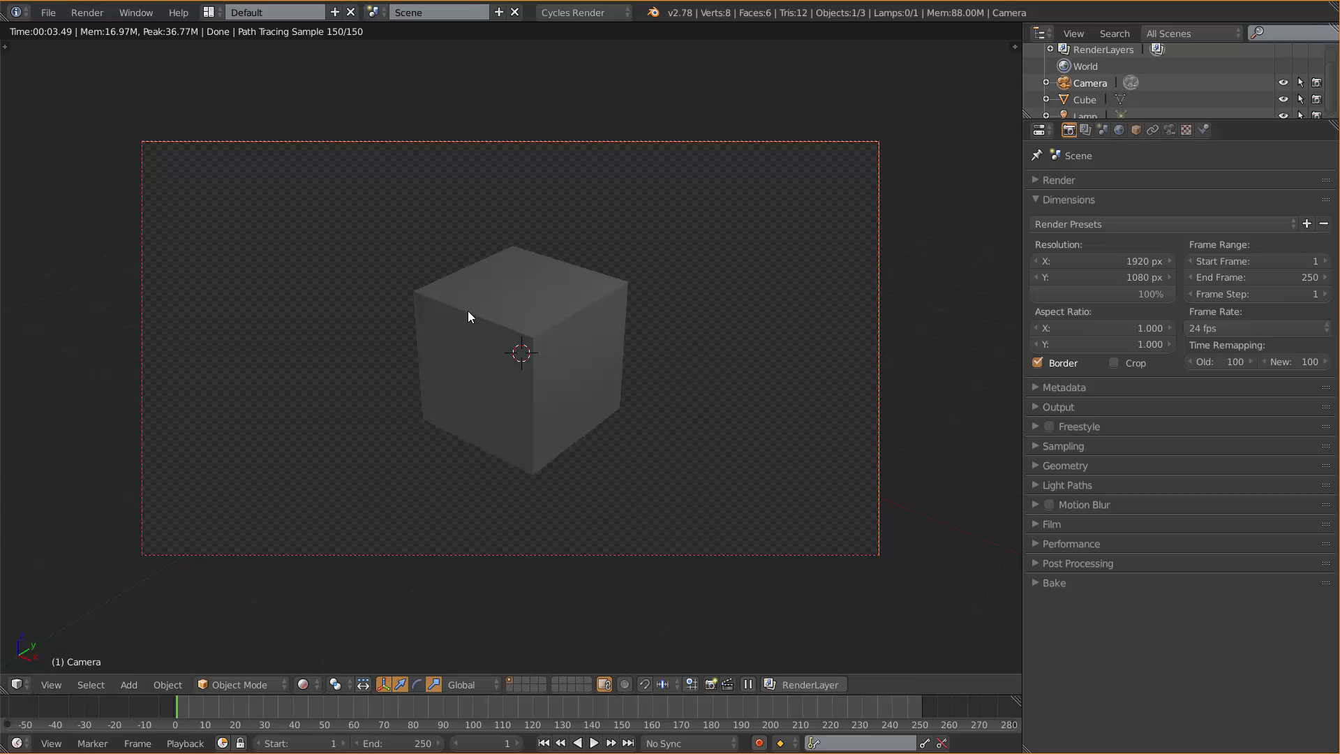
- Draw a render border over the cube's right edge and the empty area beside it, and render the image
key(ctrl+b)
mouse_move(564, 187)
mouse_down()
mouse_move(705, 371)
mouse_move(802, 414)
mouse_up()
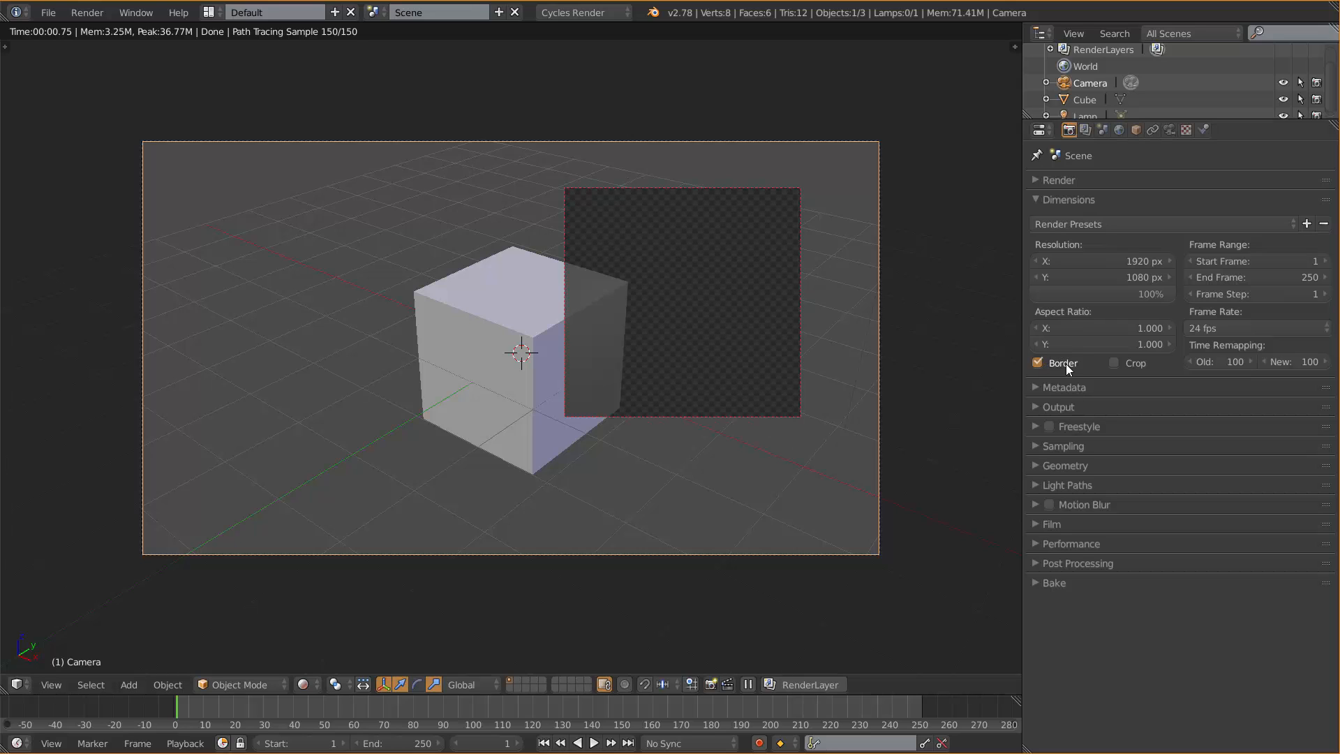
click(1040, 180)
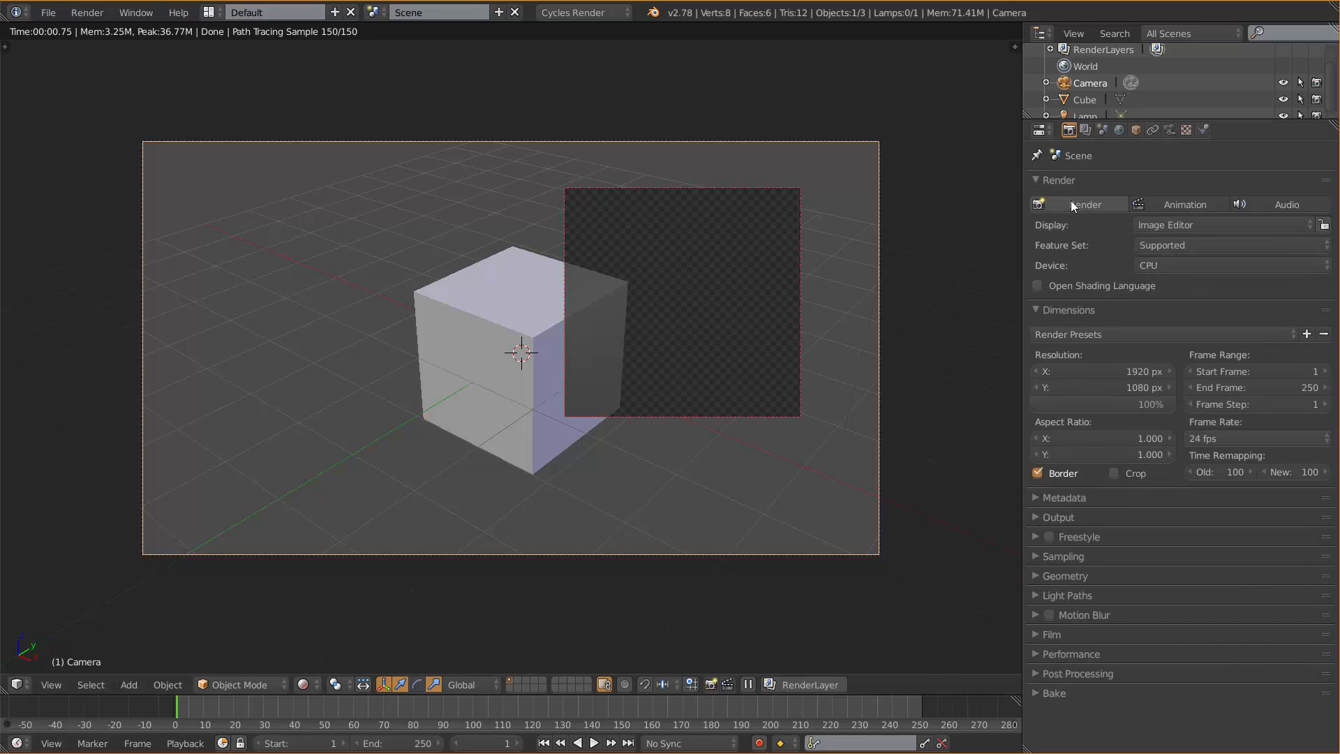
click(1071, 200)
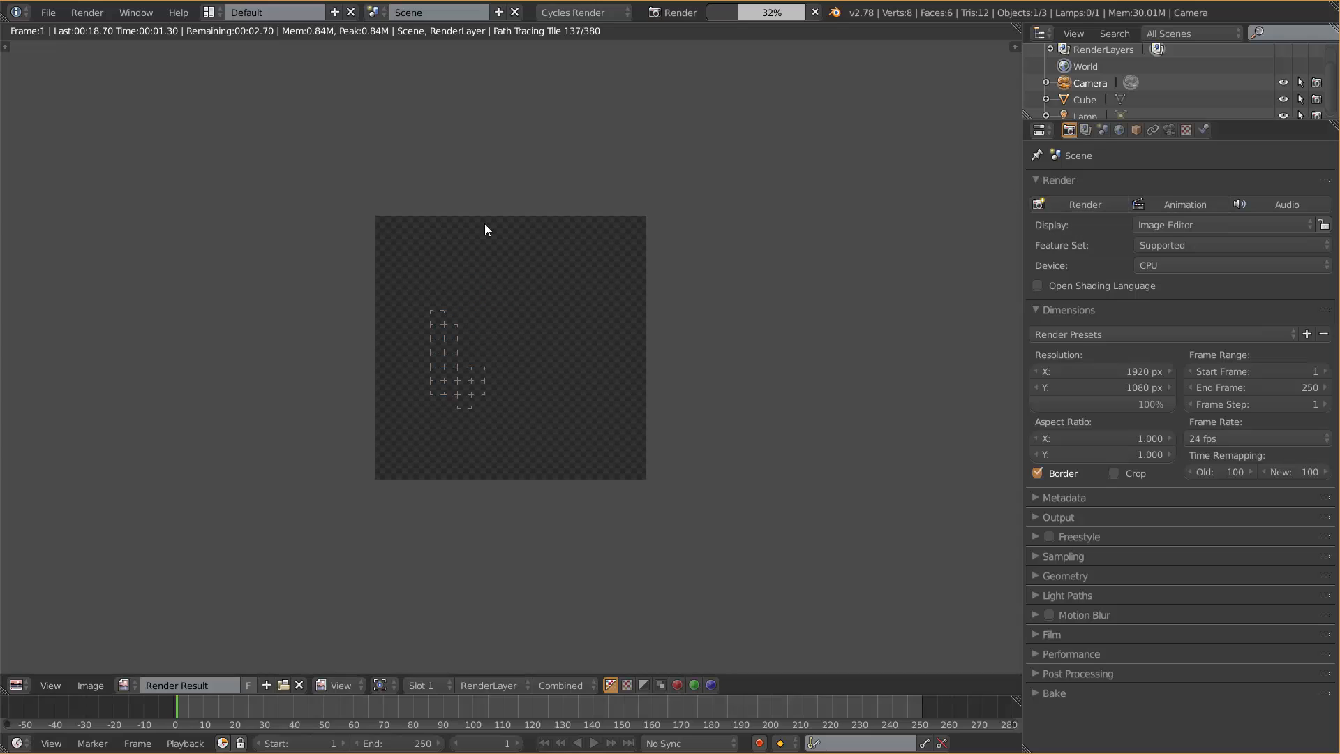
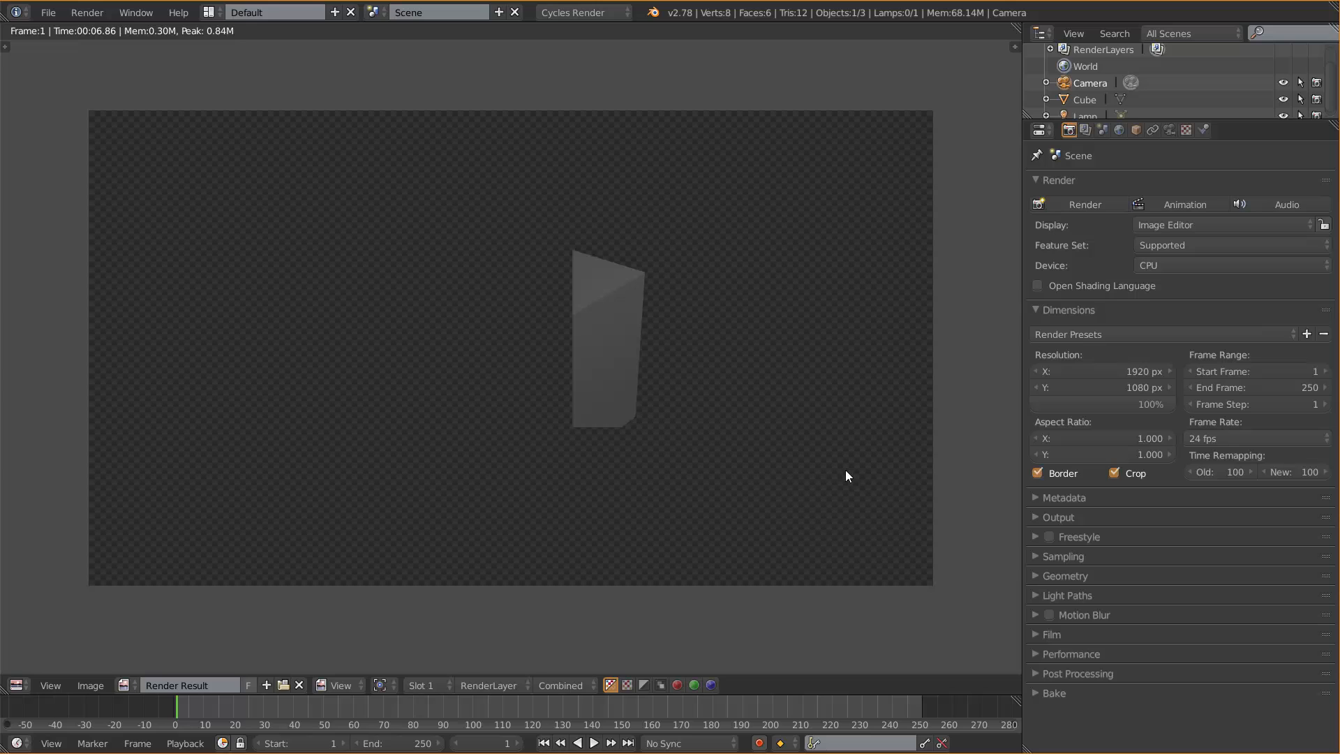
- Render the bordered image with Crop enabled, and disable Crop before returning to the 3D viewport
click(1079, 203)
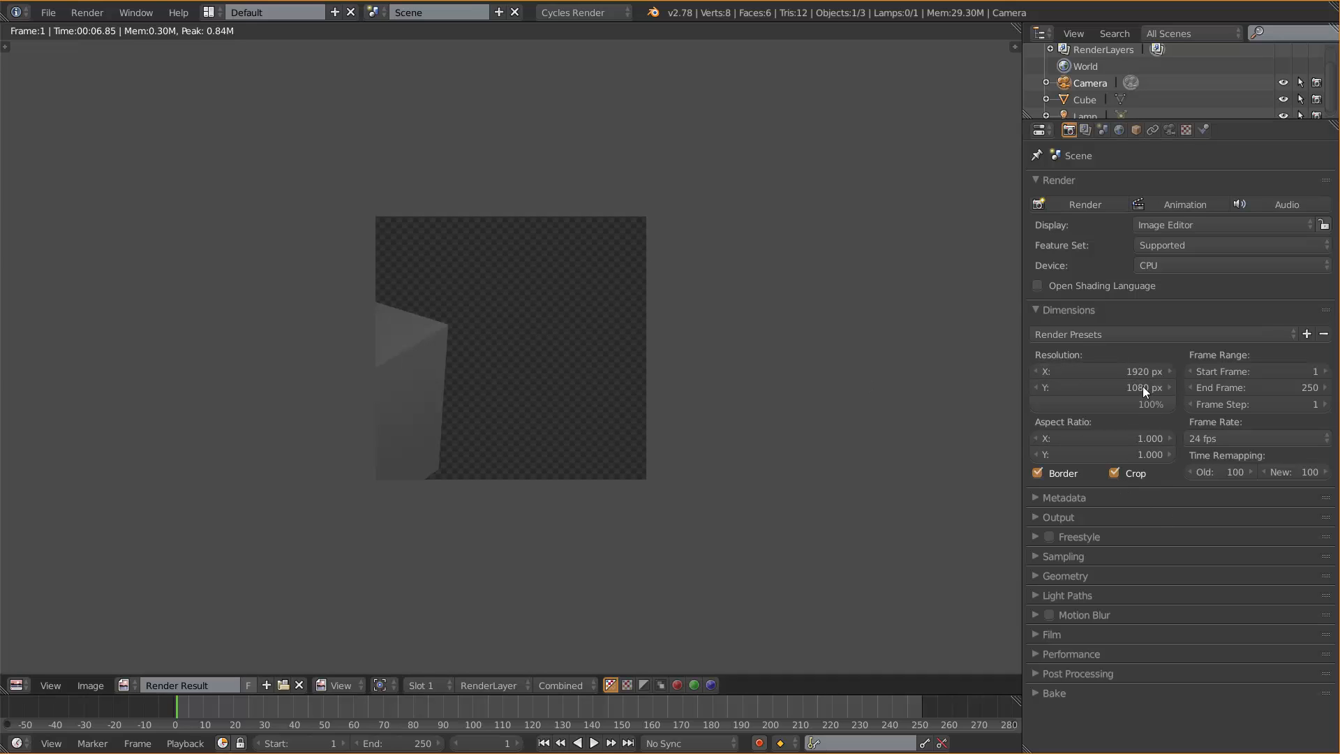
click(1114, 474)
key(Escape)
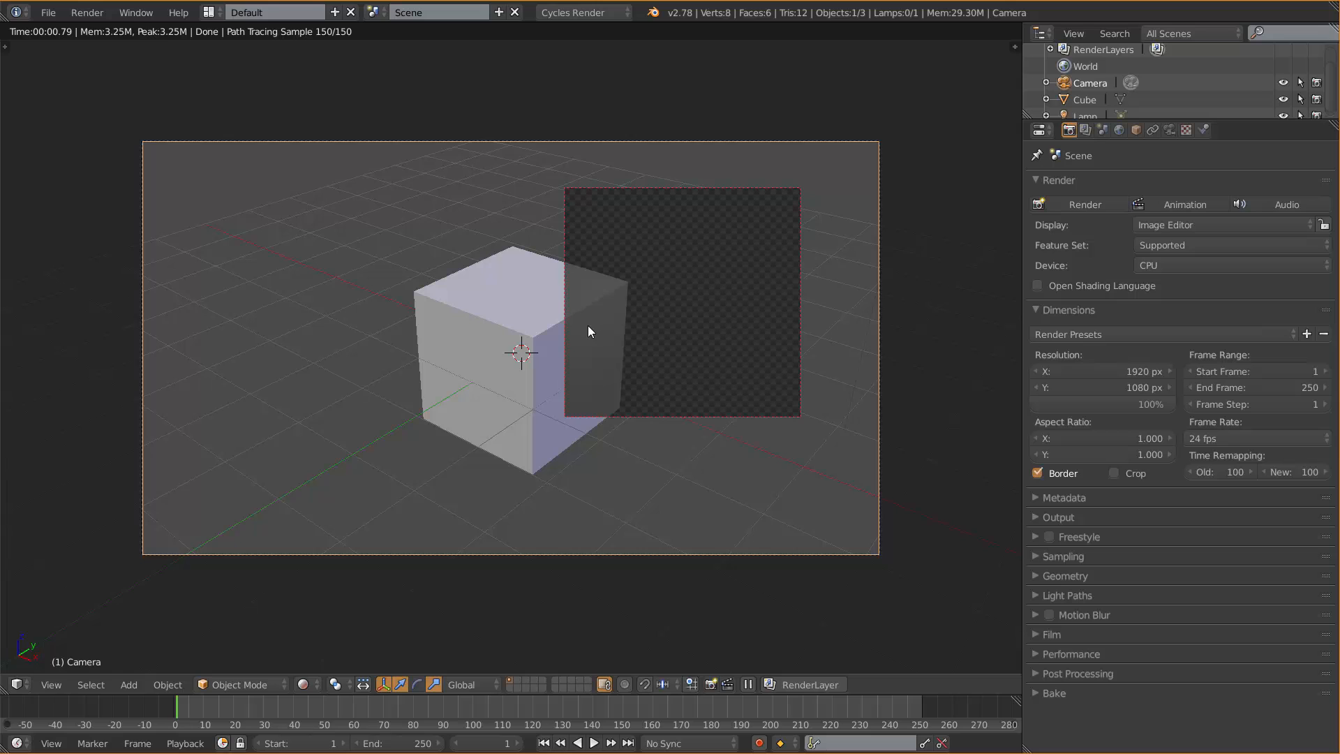
- Reset the render border to the full camera frame with Border enabled, and return to Solid shading outside the camera view
key(ctrl+alt+b)
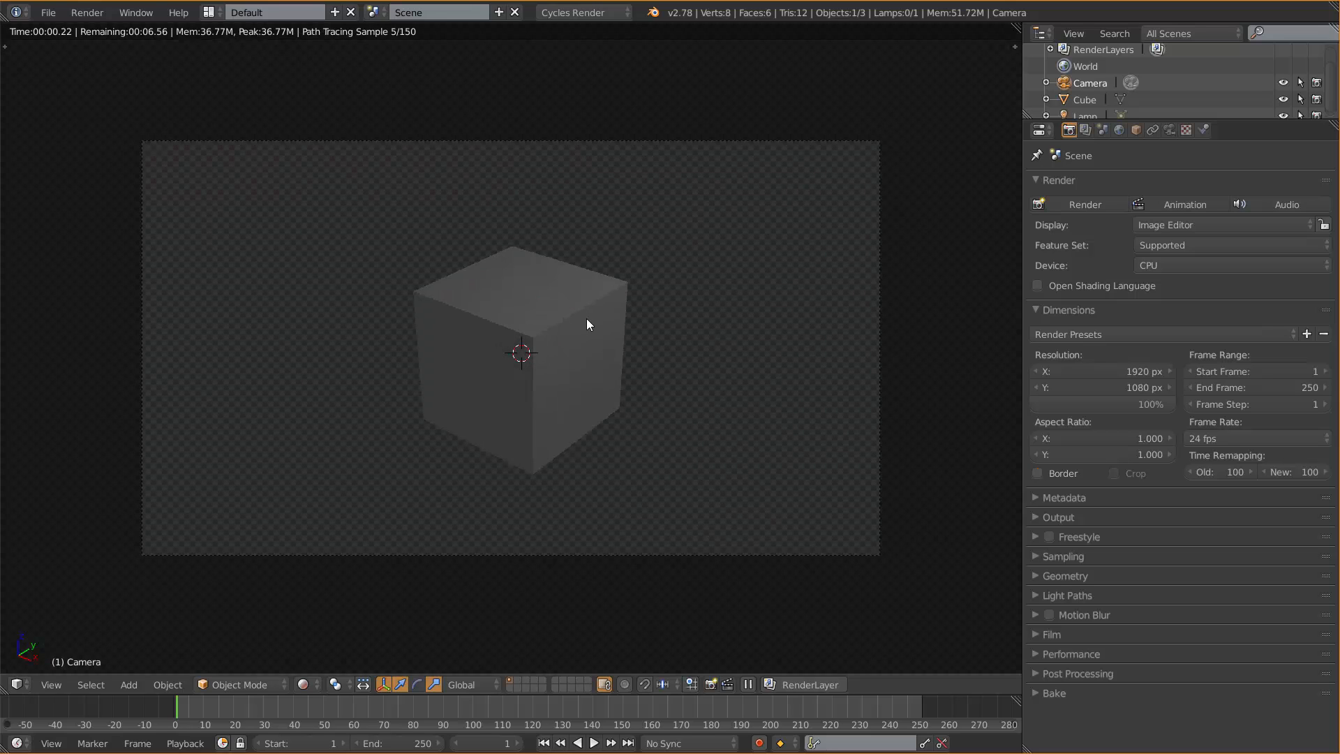
click(1038, 473)
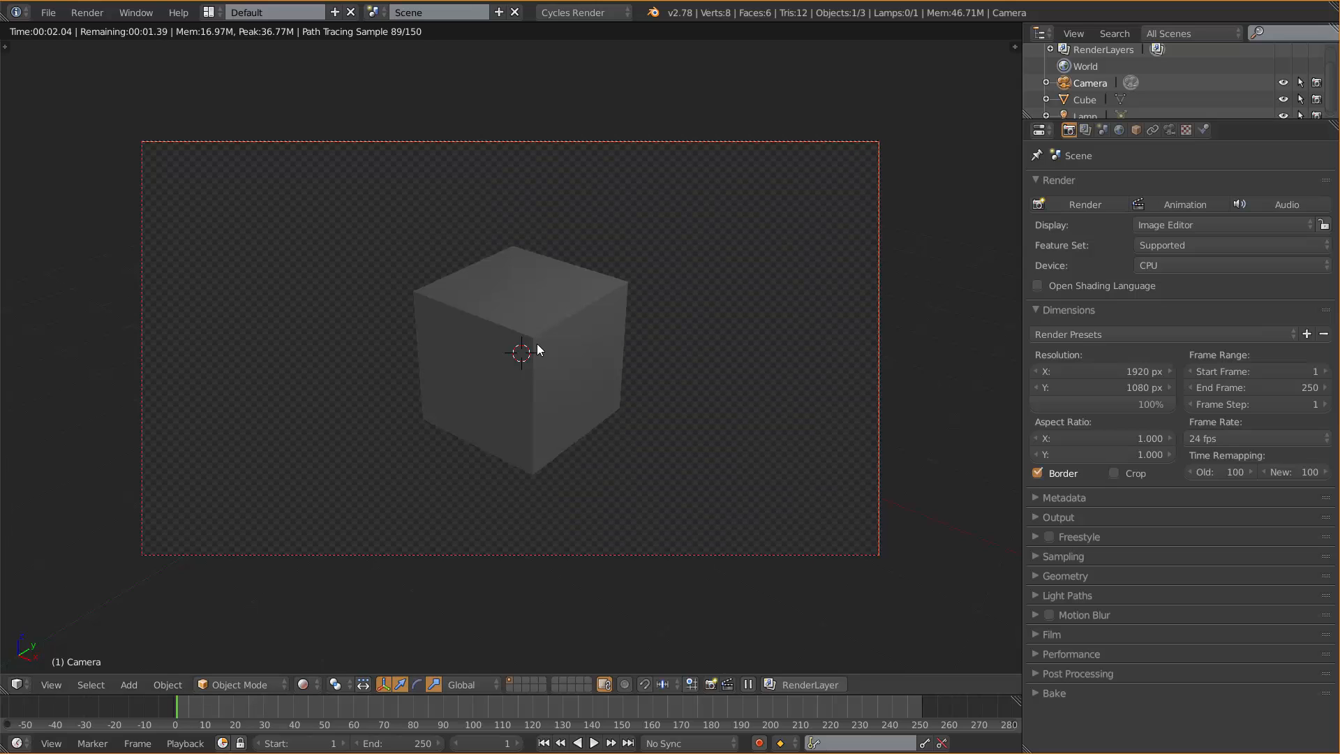
key(shift+z)
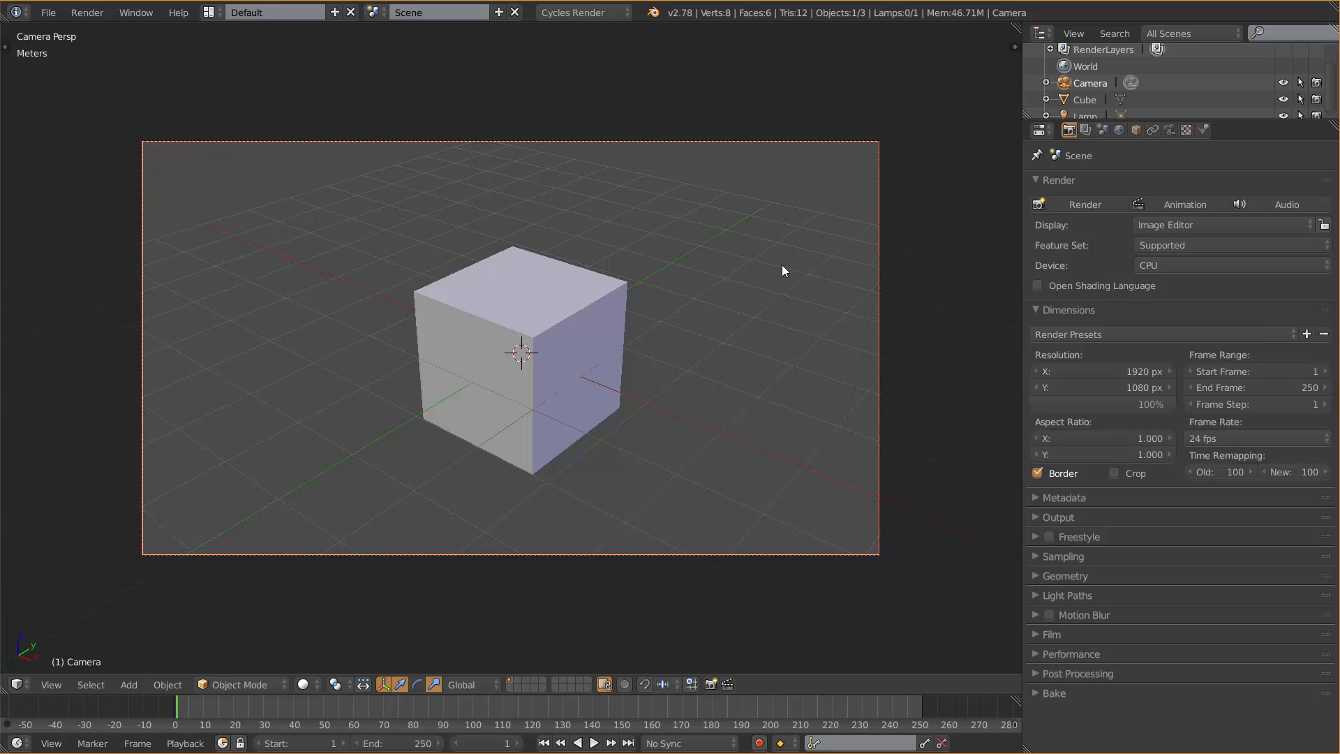
middle_drag(782, 261, 634, 275)
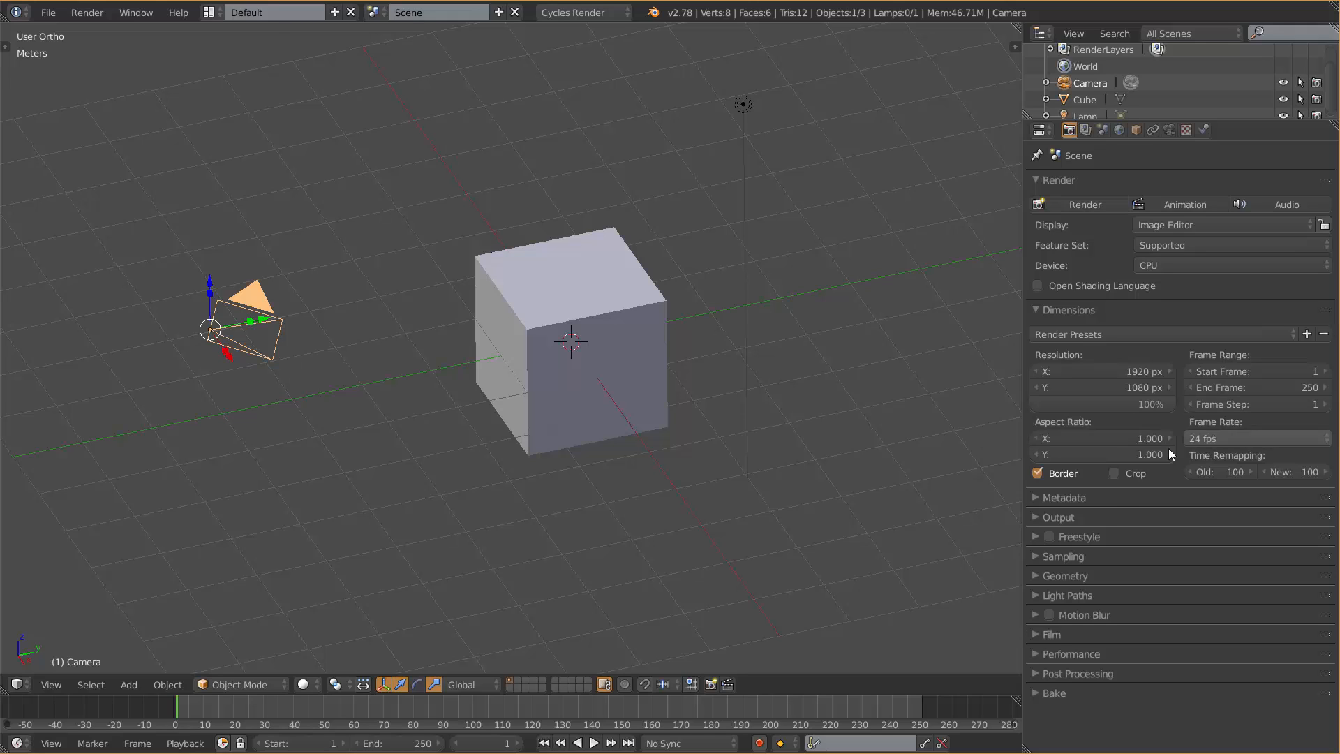
- Enable Stamp Output in the Metadata settings and render the image
click(1037, 309)
click(1035, 330)
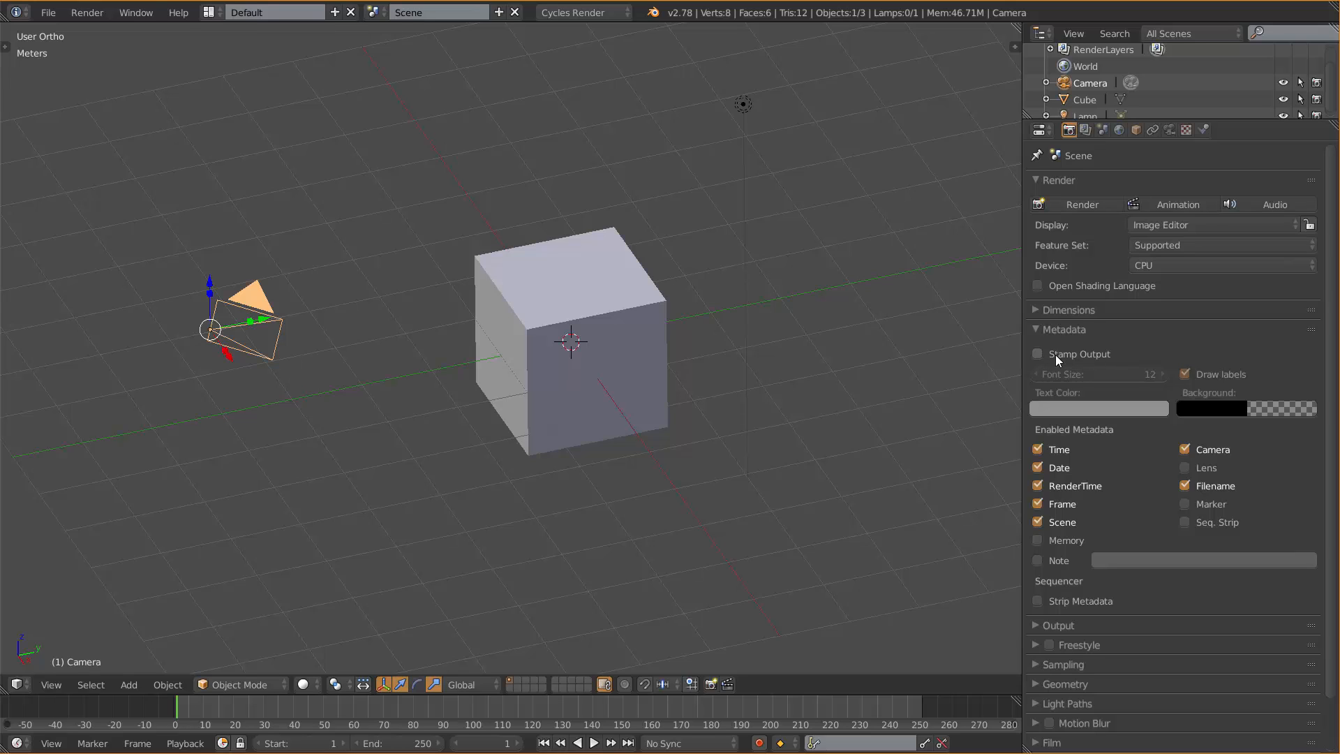
click(1037, 354)
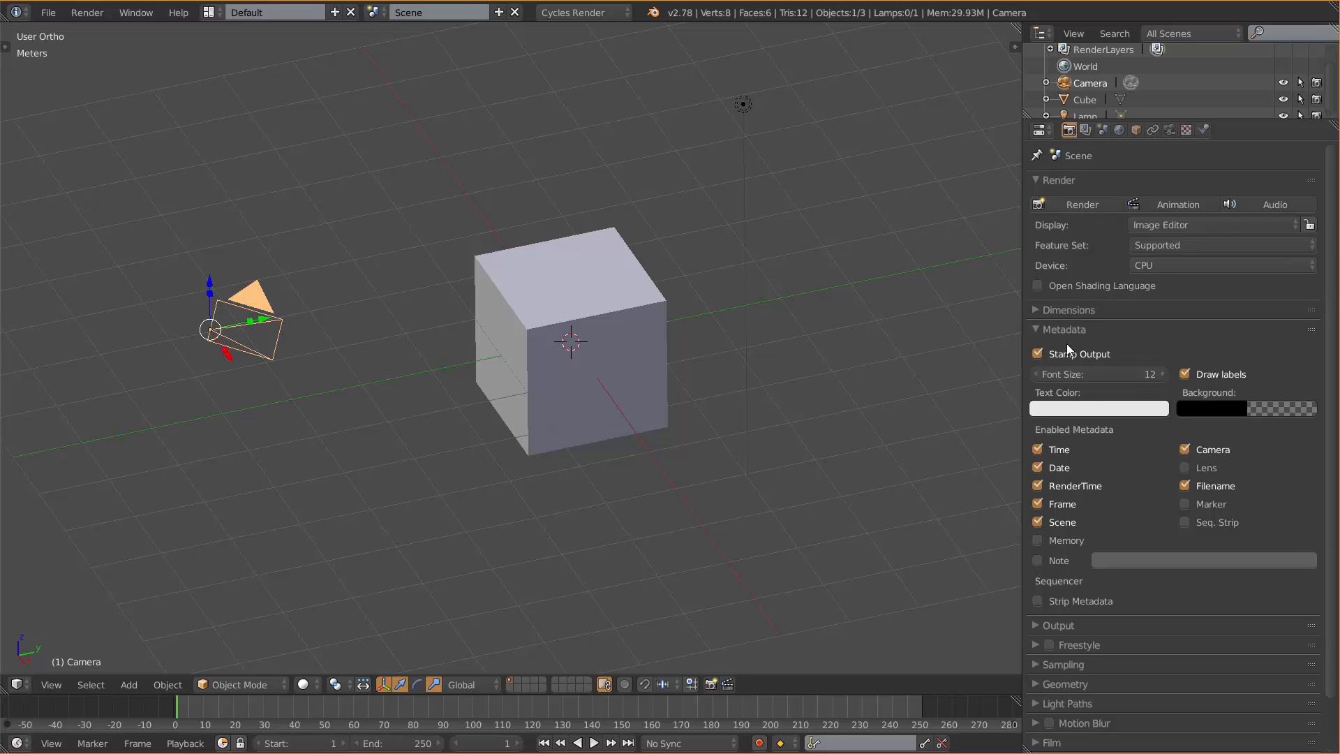
click(1078, 204)
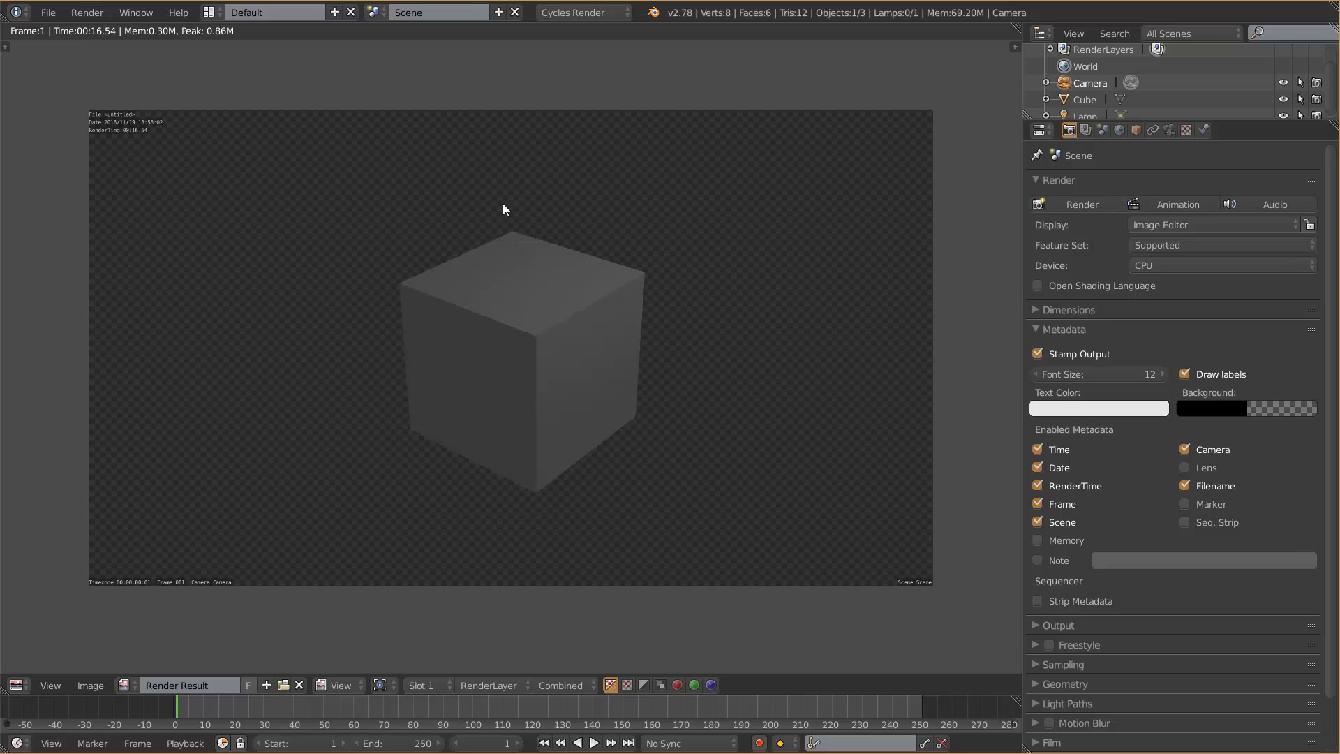
- Examine the file, date and render time stamps in the rendered image's upper-left corner
scroll(505, 209, up, 3)
middle_drag(189, 141, 745, 409)
scroll(308, 185, up, 4)
middle_drag(307, 185, 733, 489)
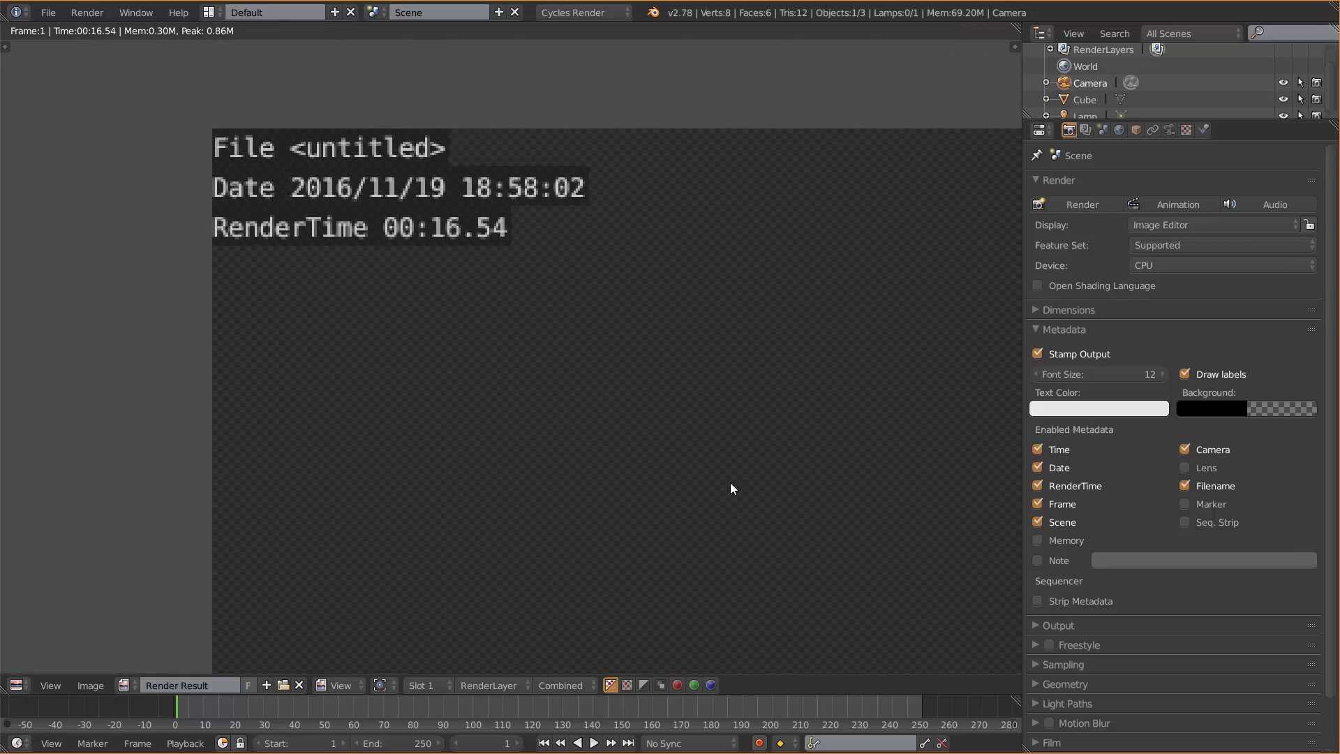
scroll(338, 200, down, 2)
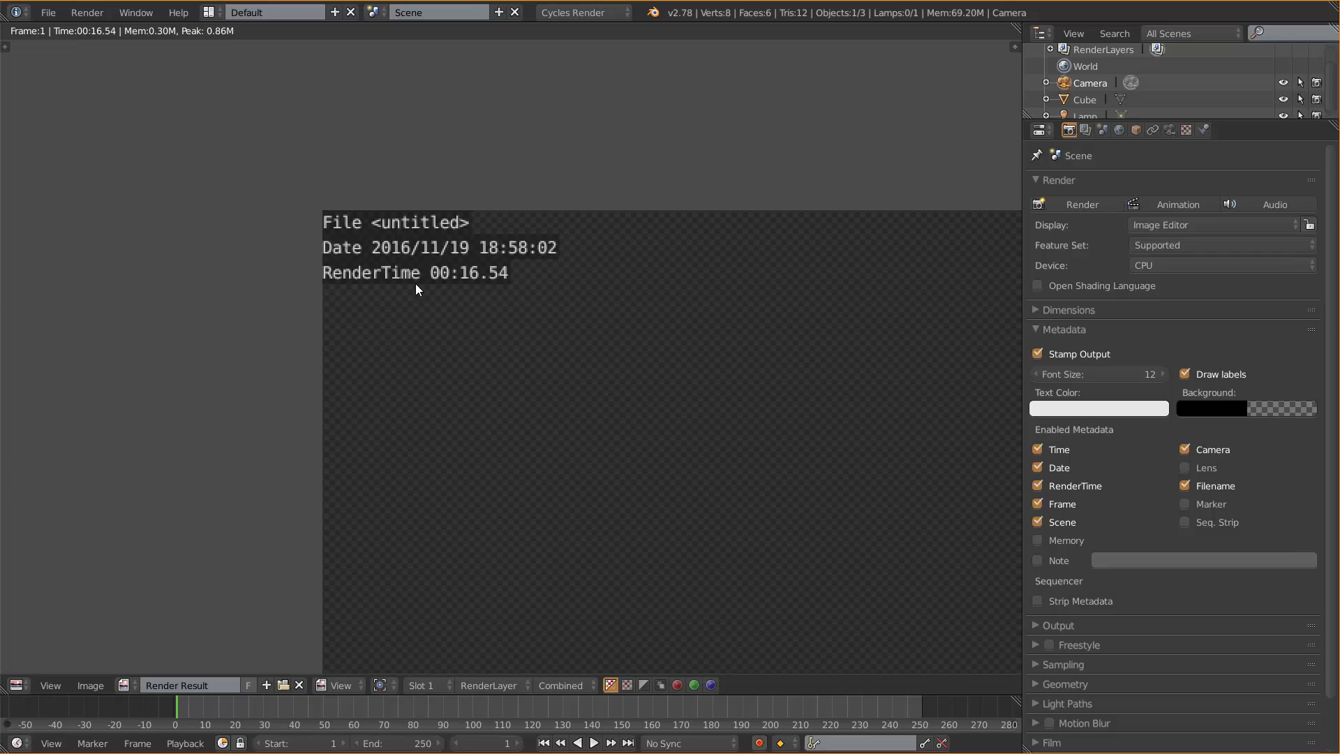
scroll(398, 323, down, 5)
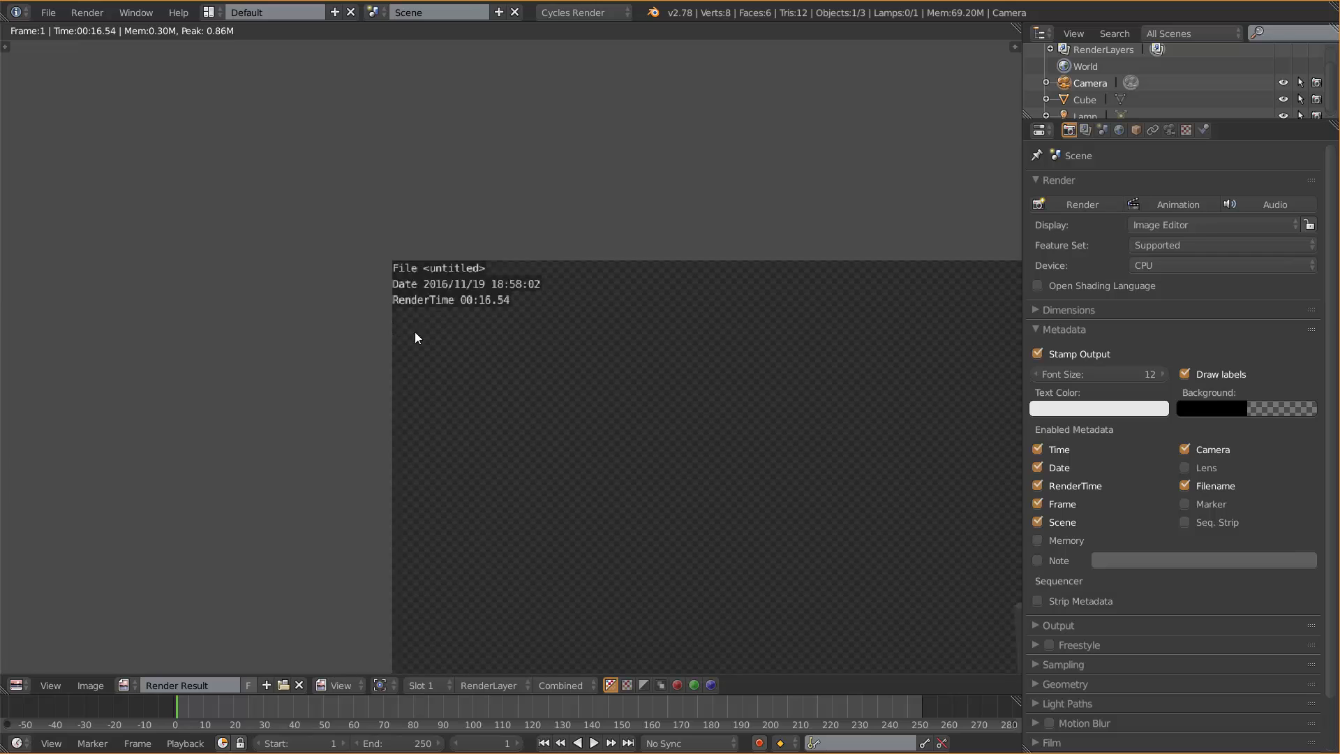
- Examine the timecode, frame and camera stamps in the rendered image's lower-left corner
scroll(615, 459, up, 5)
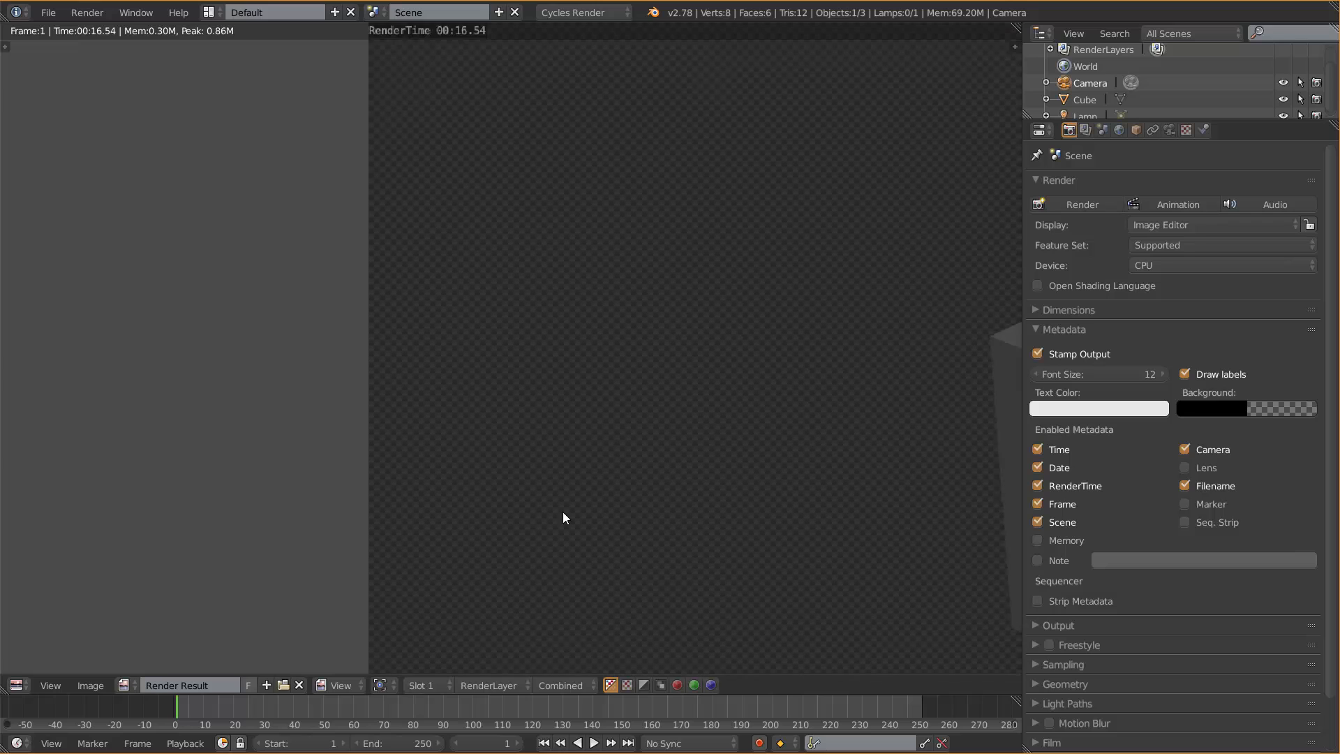
middle_drag(651, 398, 440, 291)
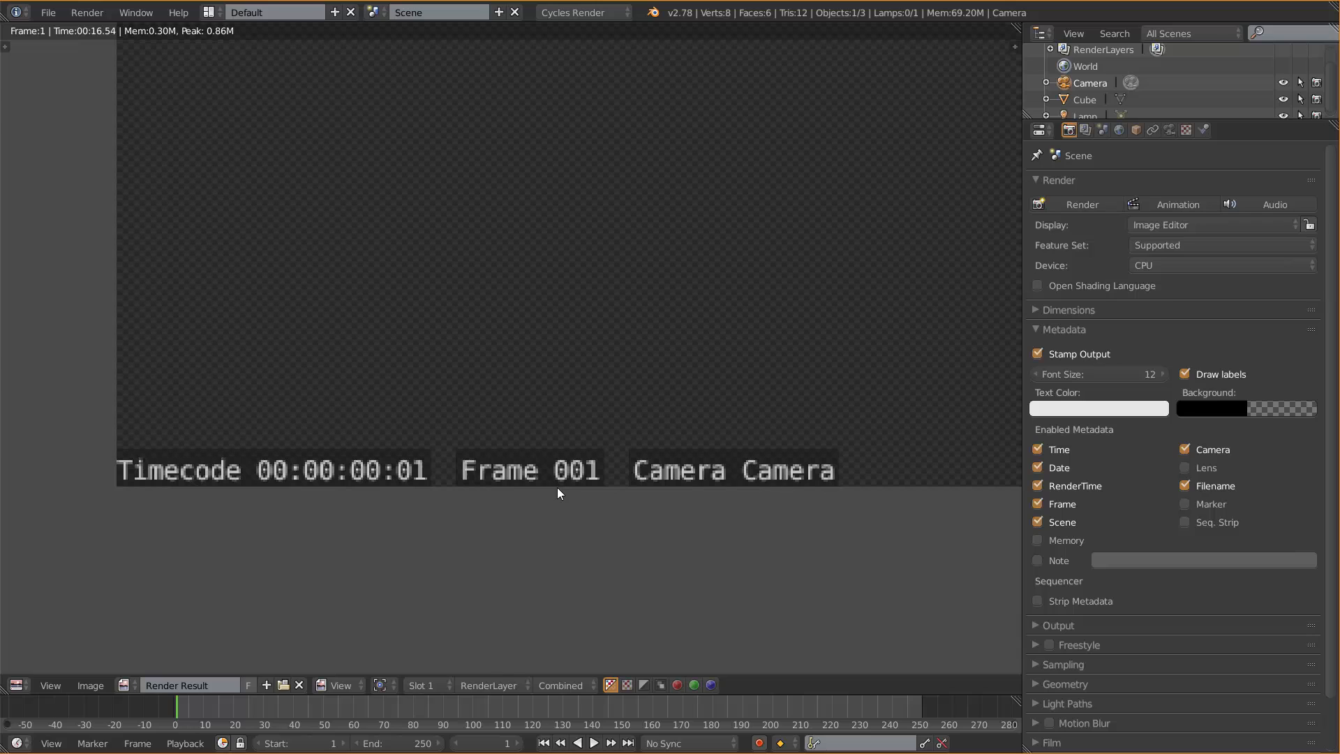
scroll(415, 473, down, 2)
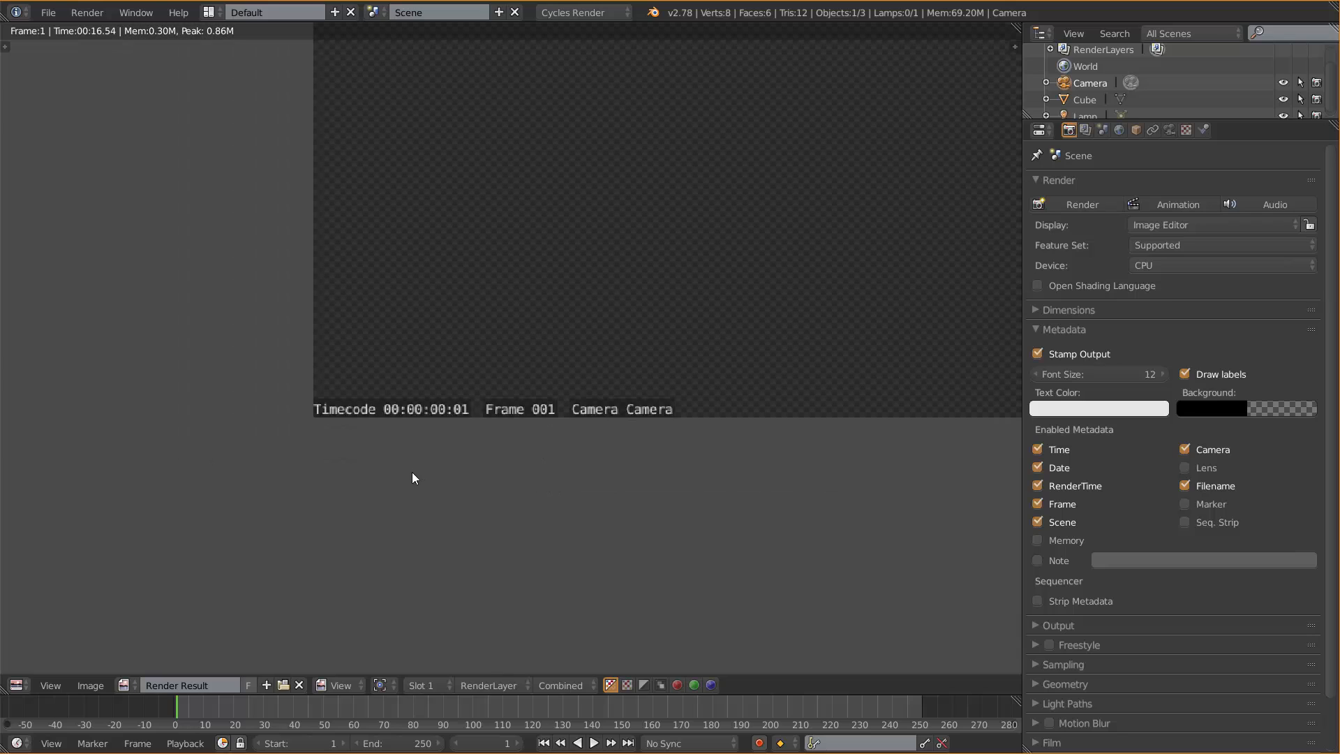
scroll(349, 468, up, 2)
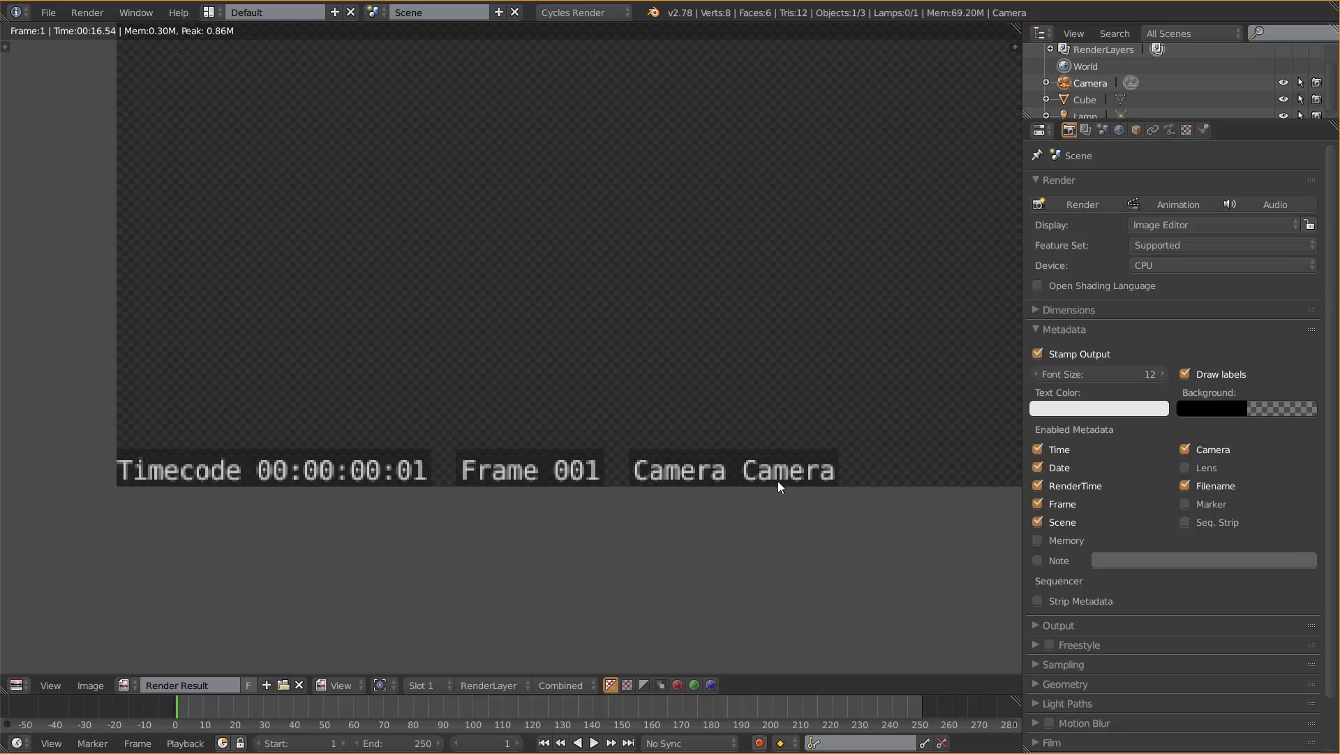
scroll(837, 499, down, 5)
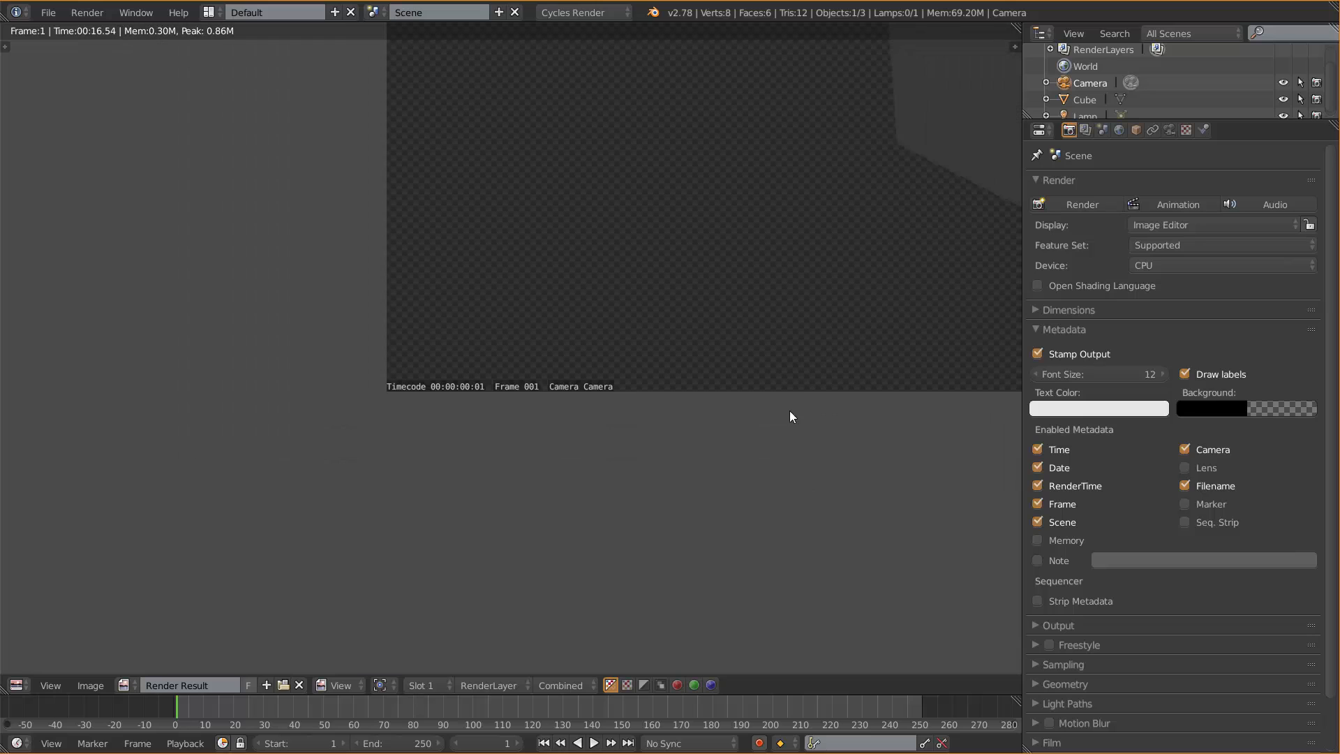
- Examine the scene name stamp in the rendered image's lower-right corner and check it against the list of scenes
middle_drag(572, 397, 263, 405)
middle_drag(742, 428, 242, 479)
middle_drag(630, 404, 427, 344)
scroll(648, 424, up, 4)
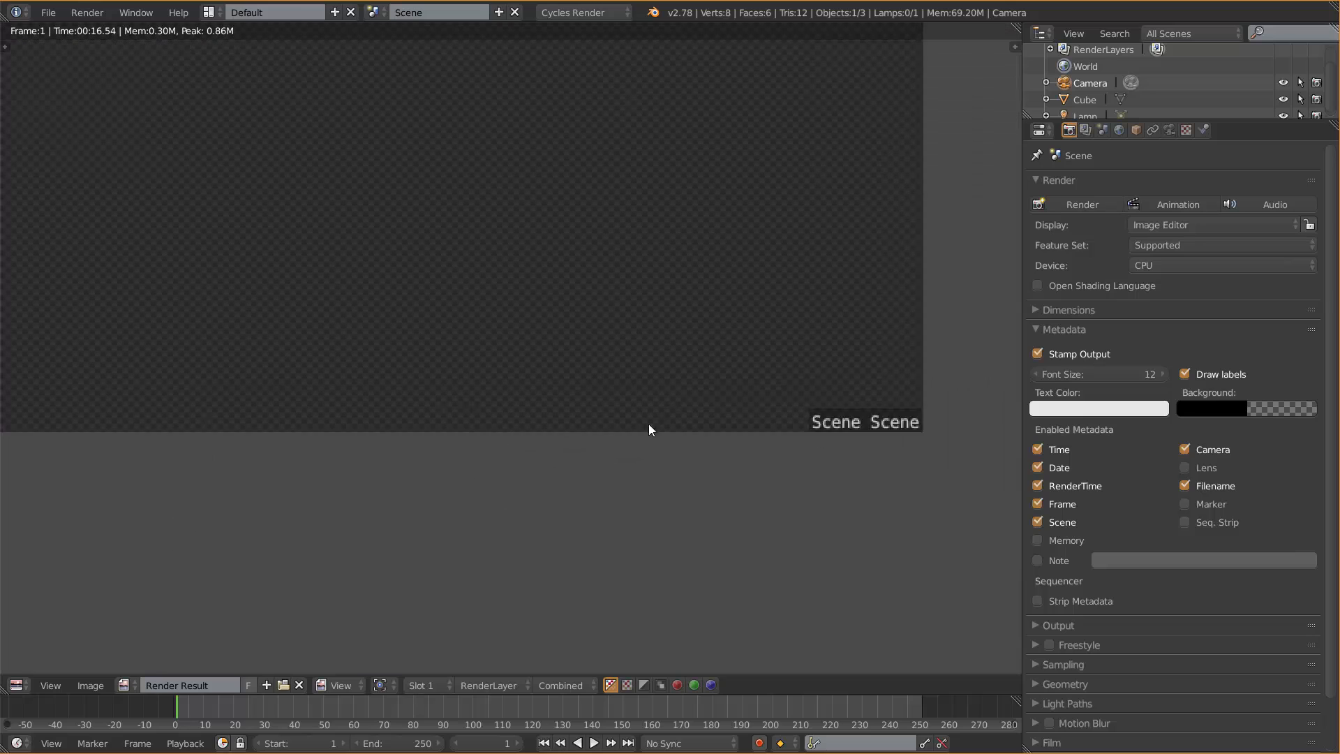
middle_drag(727, 416, 515, 393)
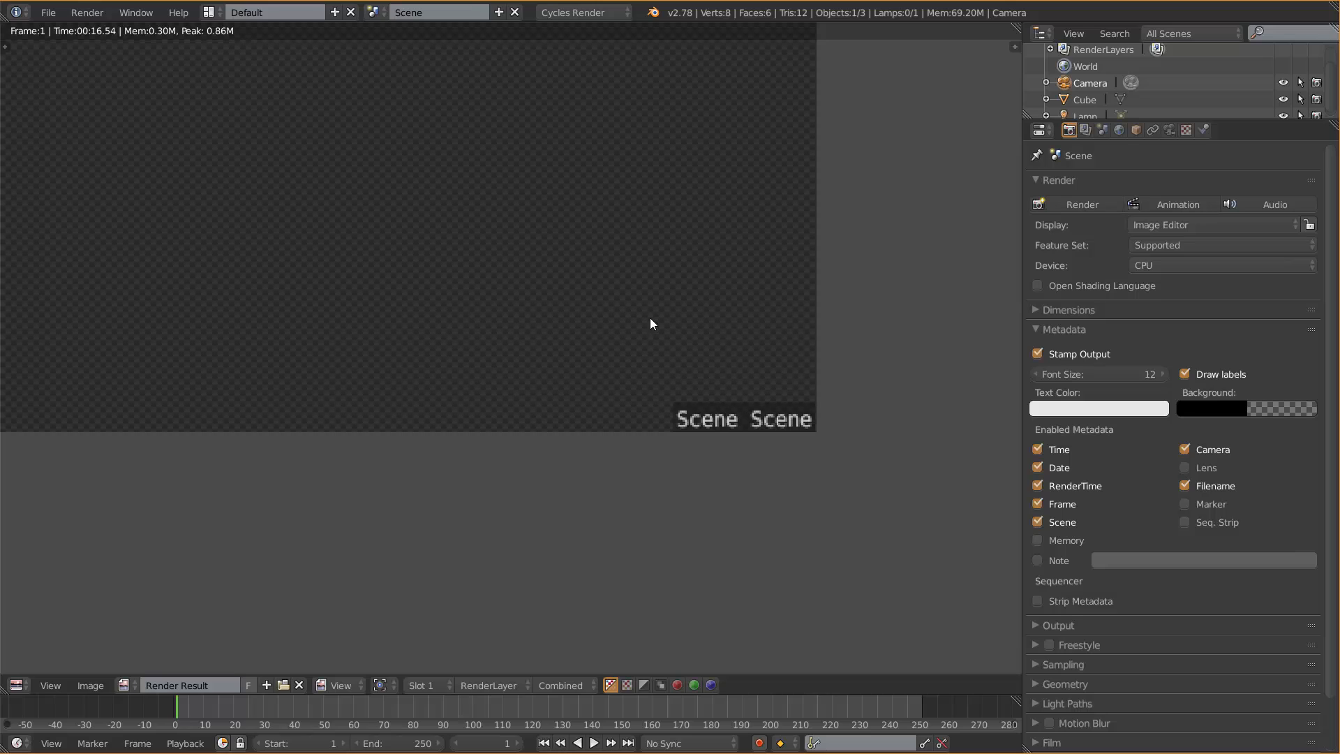
click(373, 12)
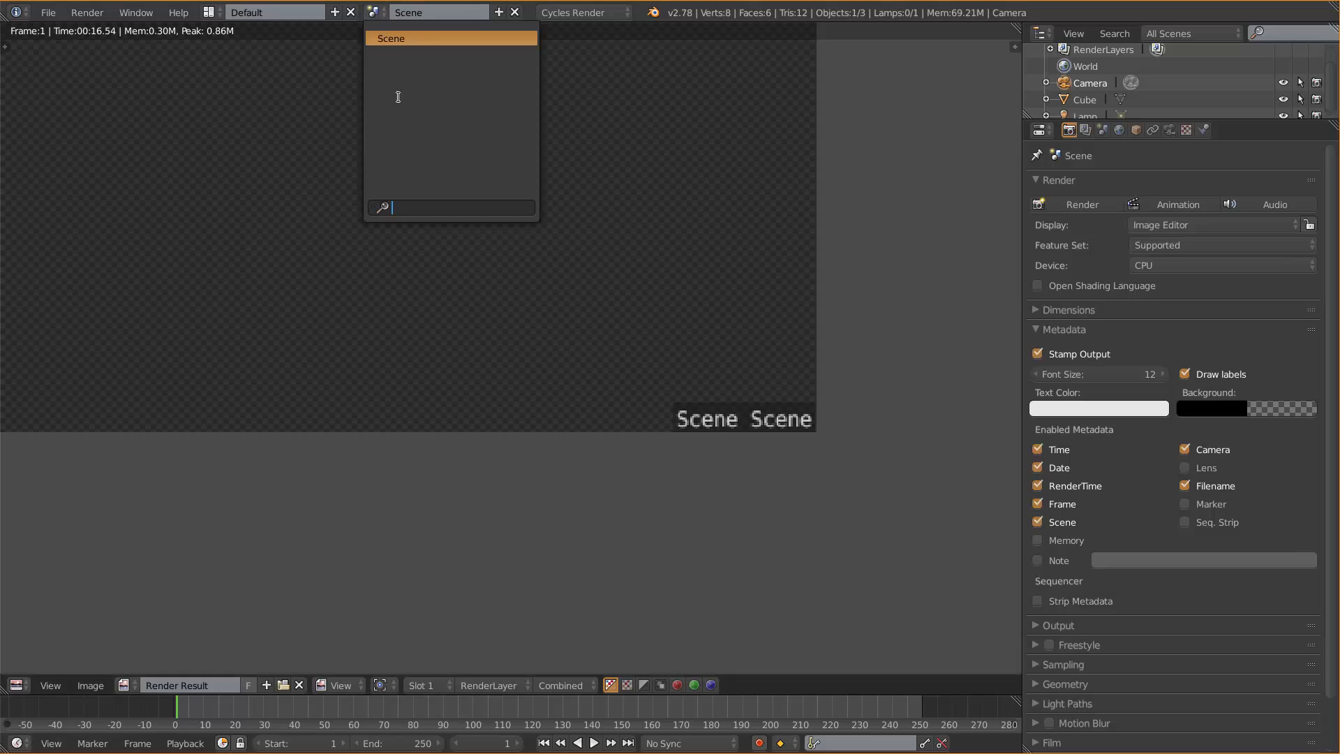
click(385, 17)
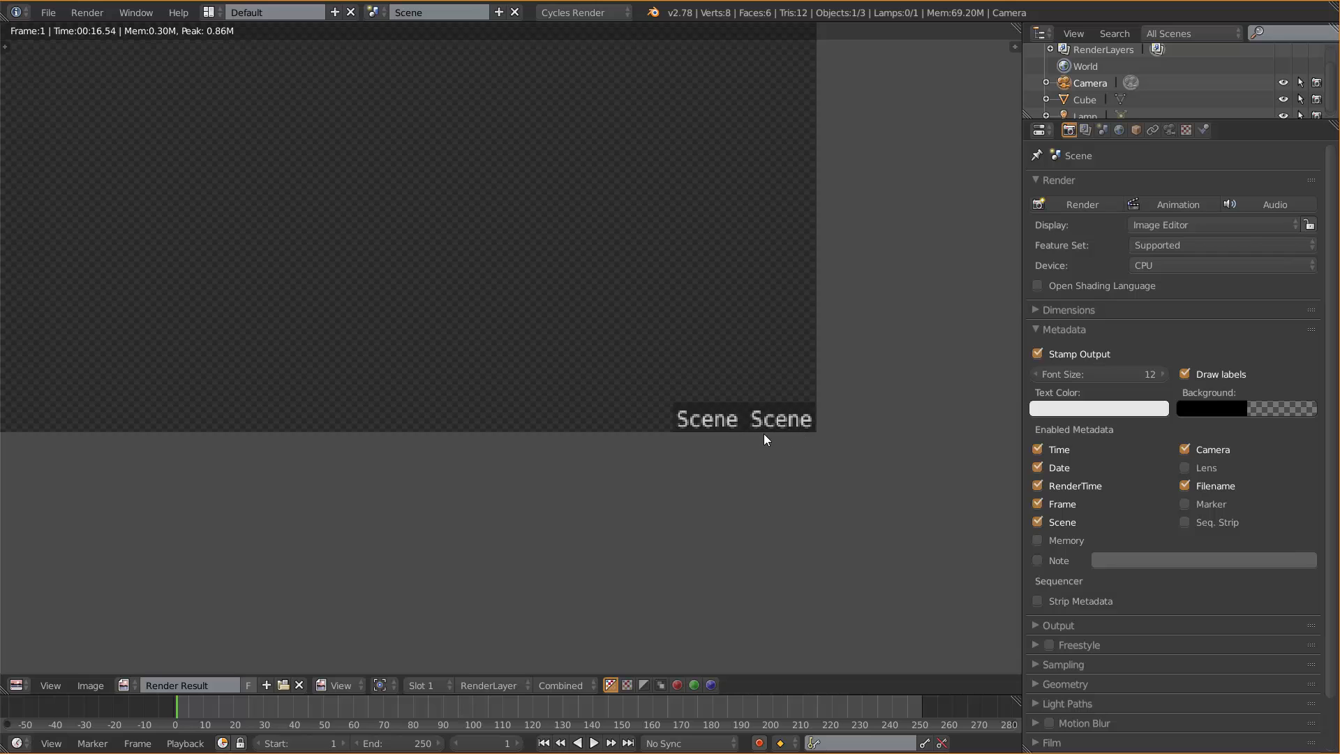
- View the whole stamped render, and inspect the upper-left metadata text again at close range
scroll(750, 441, down, 2)
middle_drag(714, 426, 705, 555)
middle_drag(655, 87, 721, 282)
scroll(746, 346, down, 6)
middle_drag(705, 372, 802, 278)
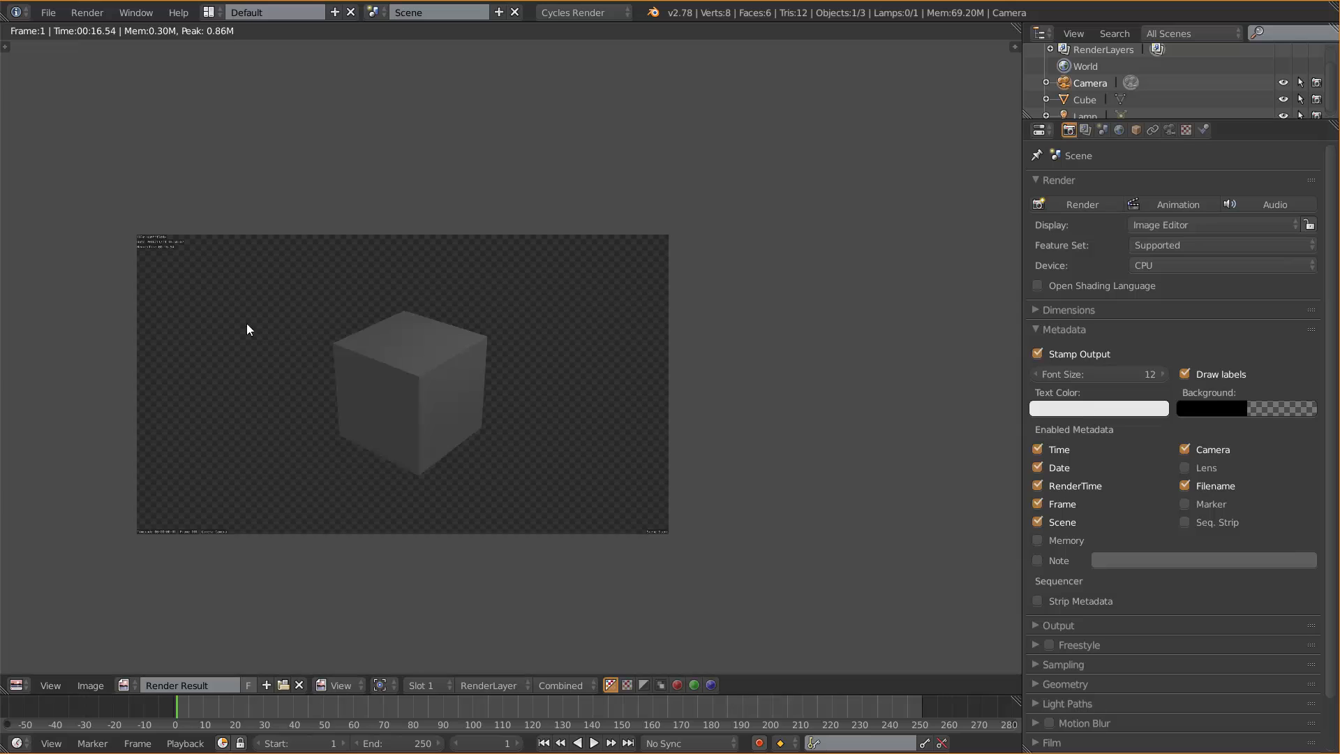
scroll(248, 329, up, 5)
scroll(459, 303, up, 4)
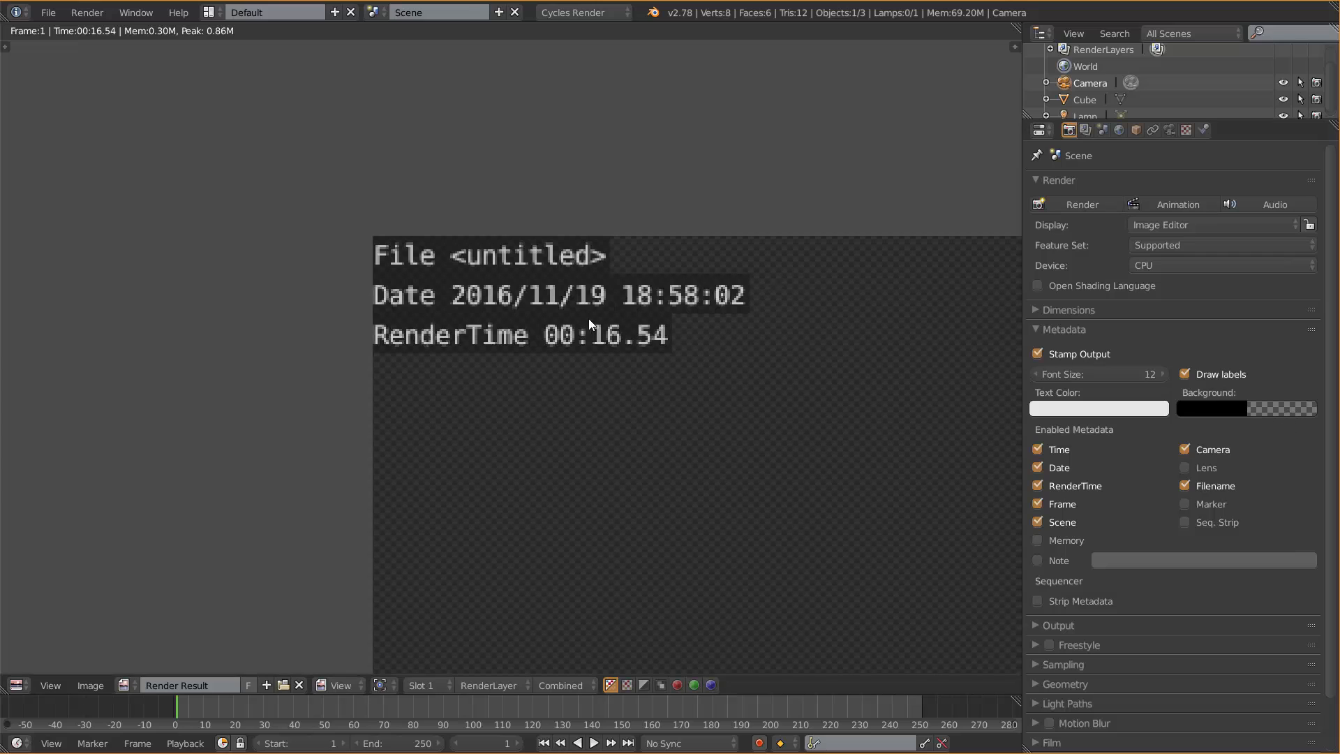
scroll(588, 319, up, 5)
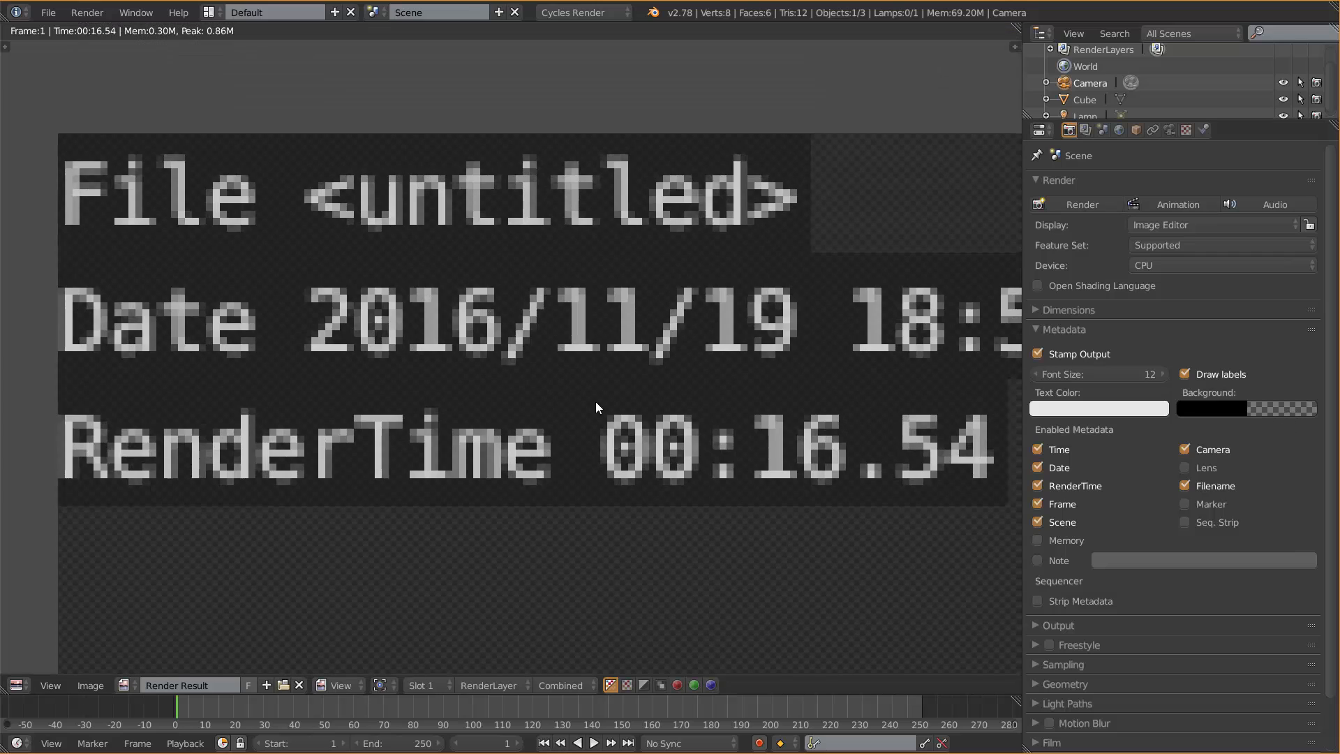
- Examine the upper-left and lower-left metadata stamps once more, and fit the whole rendered image in view
scroll(793, 419, down, 2)
scroll(789, 407, down, 4)
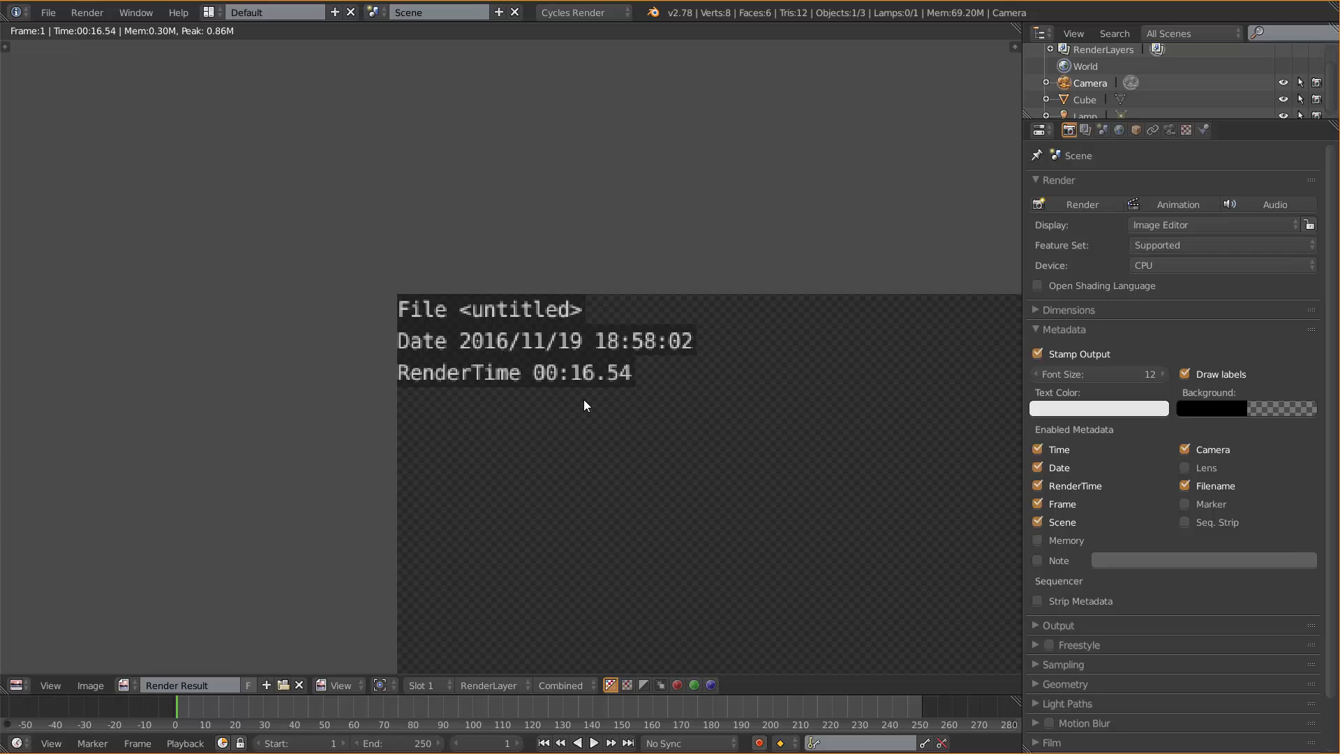
scroll(579, 376, down, 4)
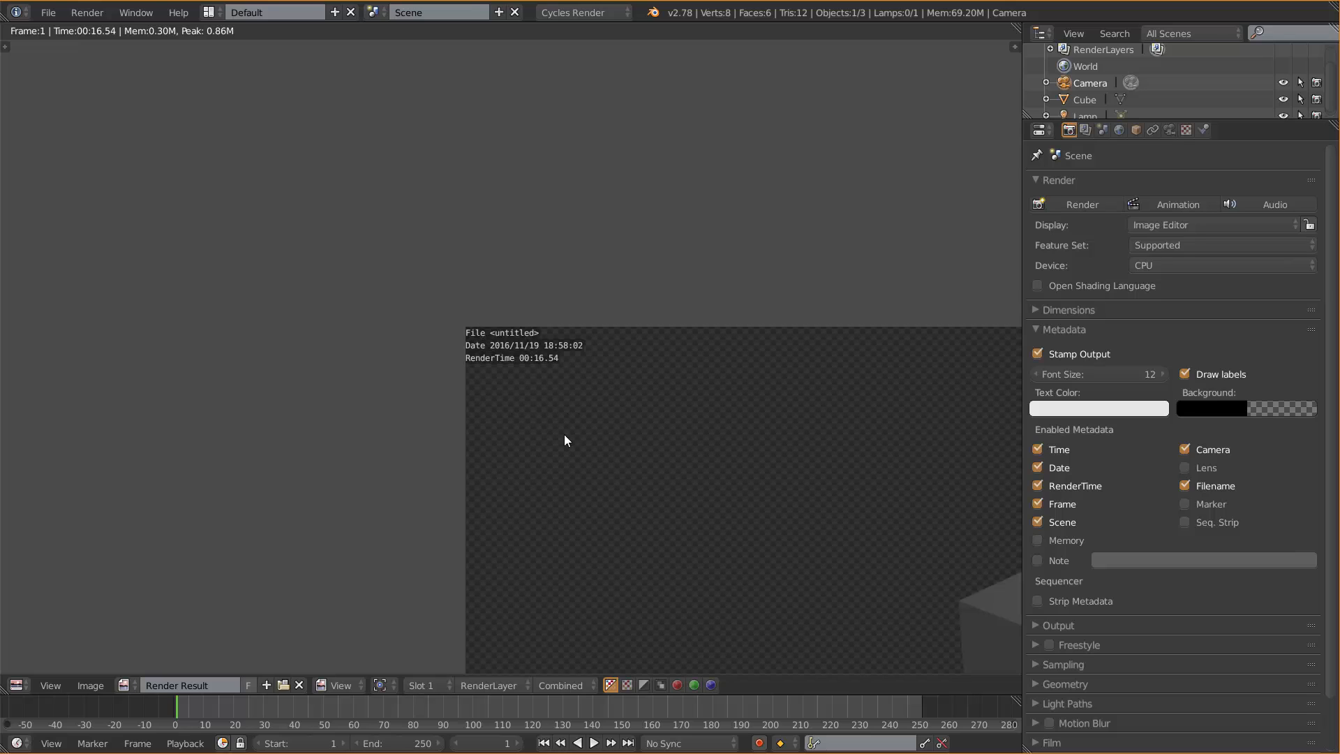
middle_drag(831, 420, 740, 28)
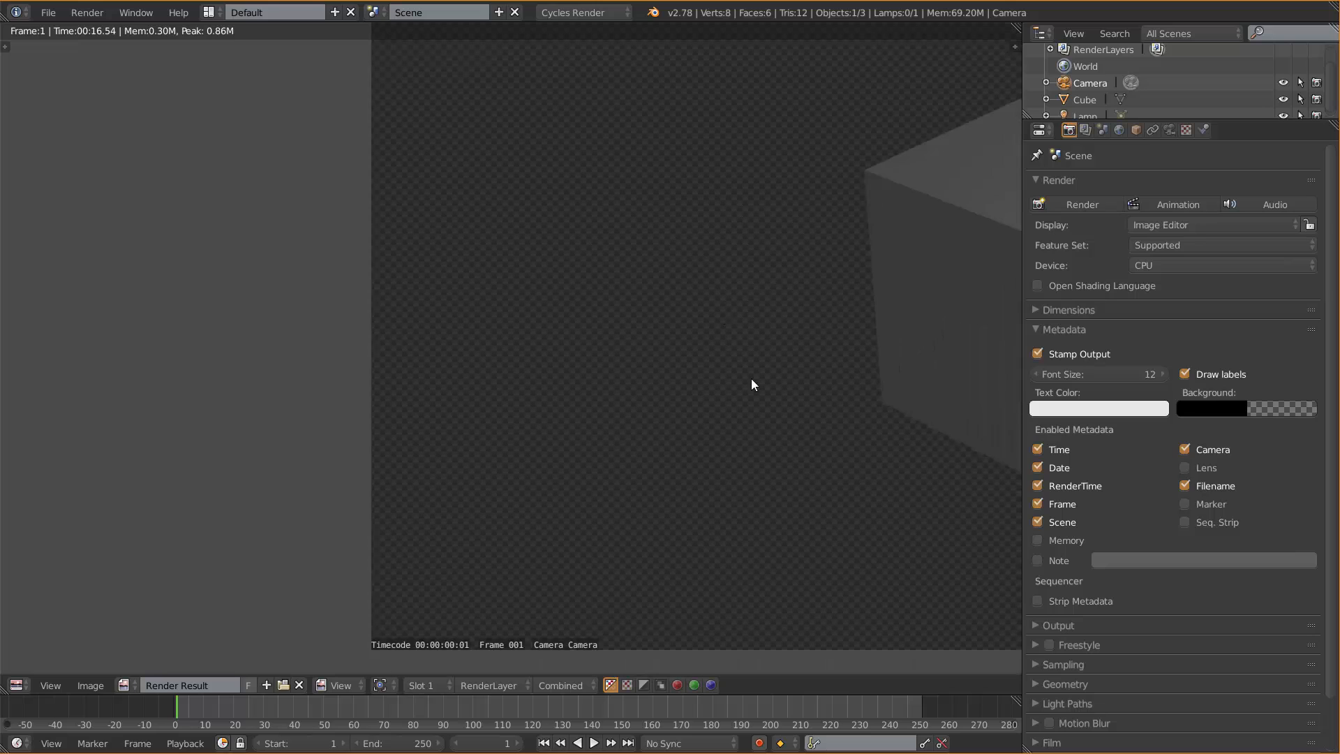
middle_drag(751, 379, 745, 246)
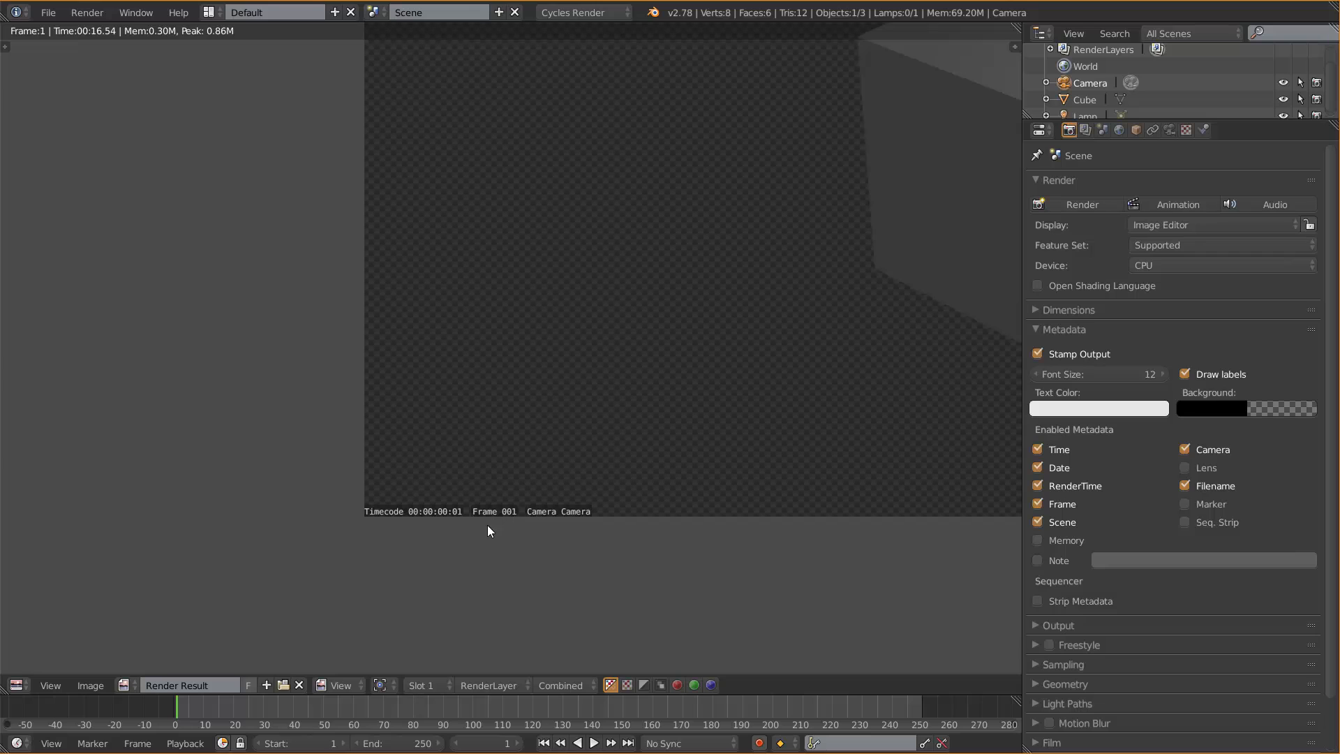
scroll(487, 472, down, 5)
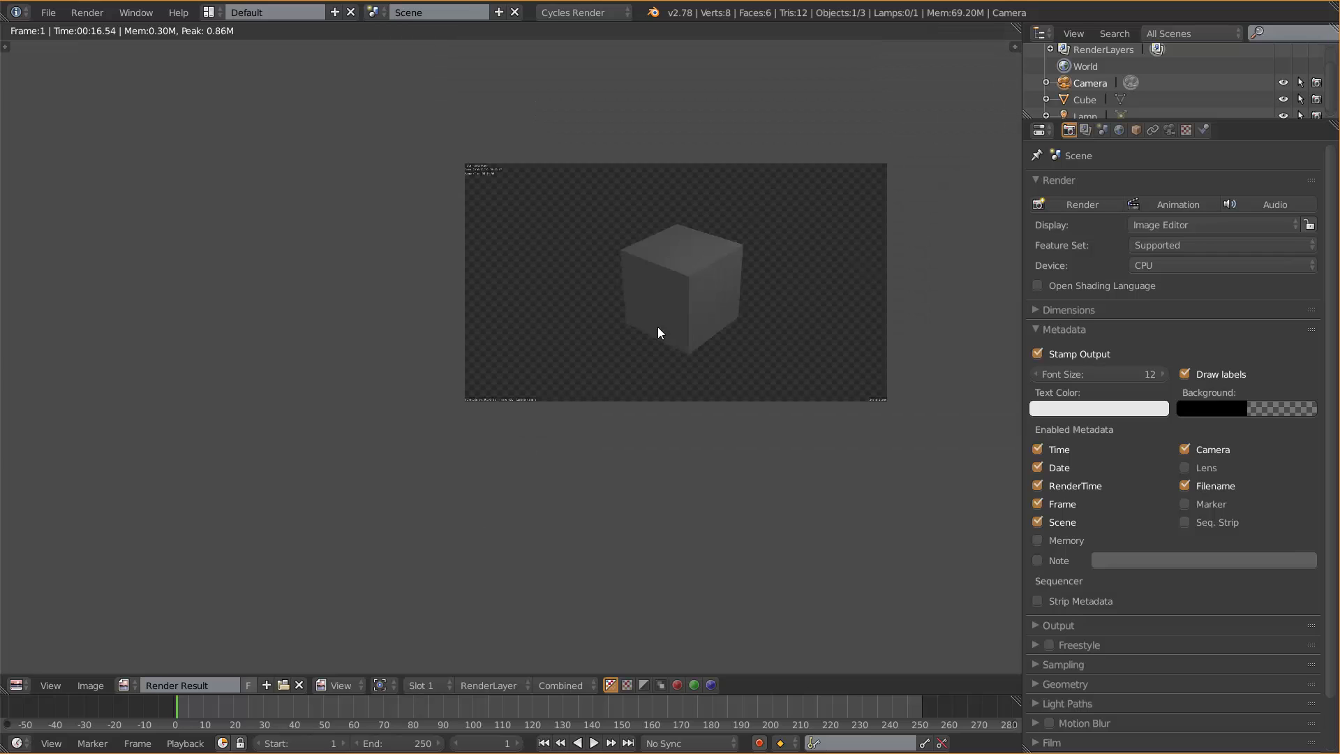
middle_drag(708, 304, 421, 322)
scroll(675, 368, up, 4)
key(Home)
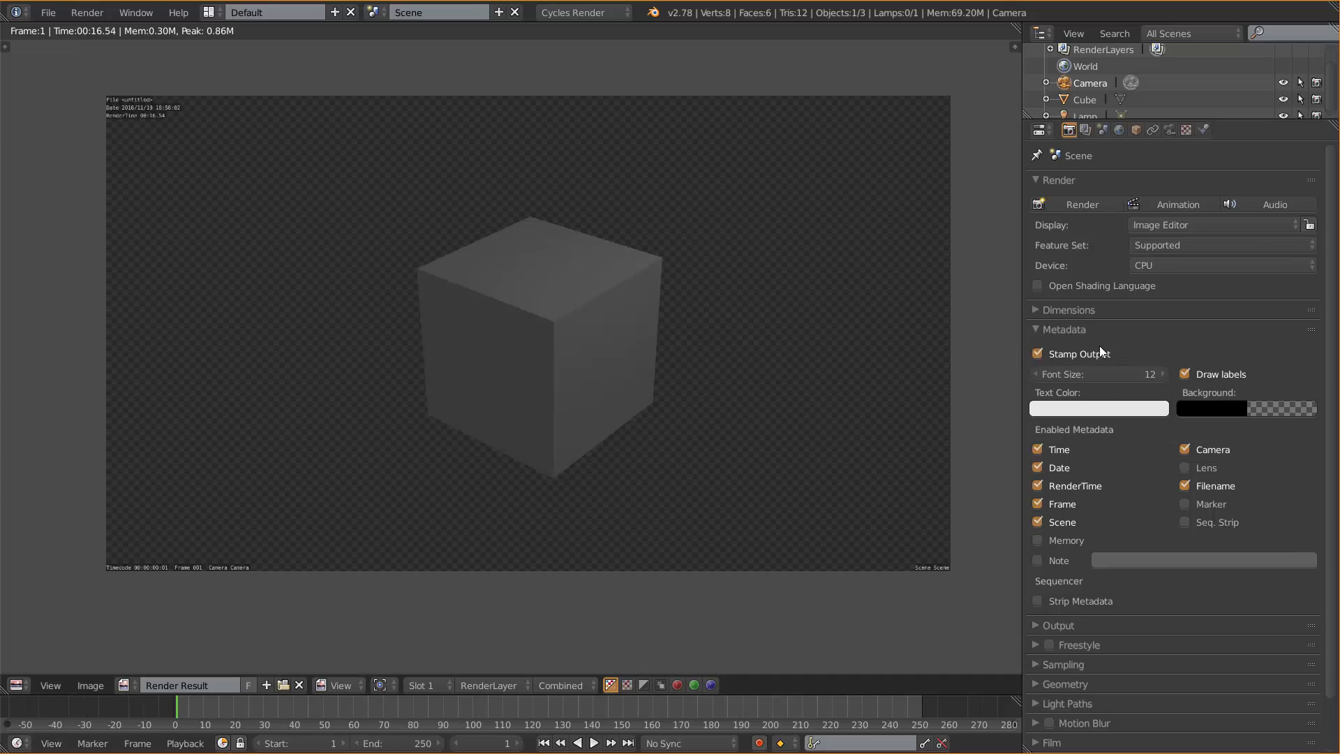
- Turn off Stamp Output for the render metadata, and show the Output settings in place of the Metadata settings
click(1038, 354)
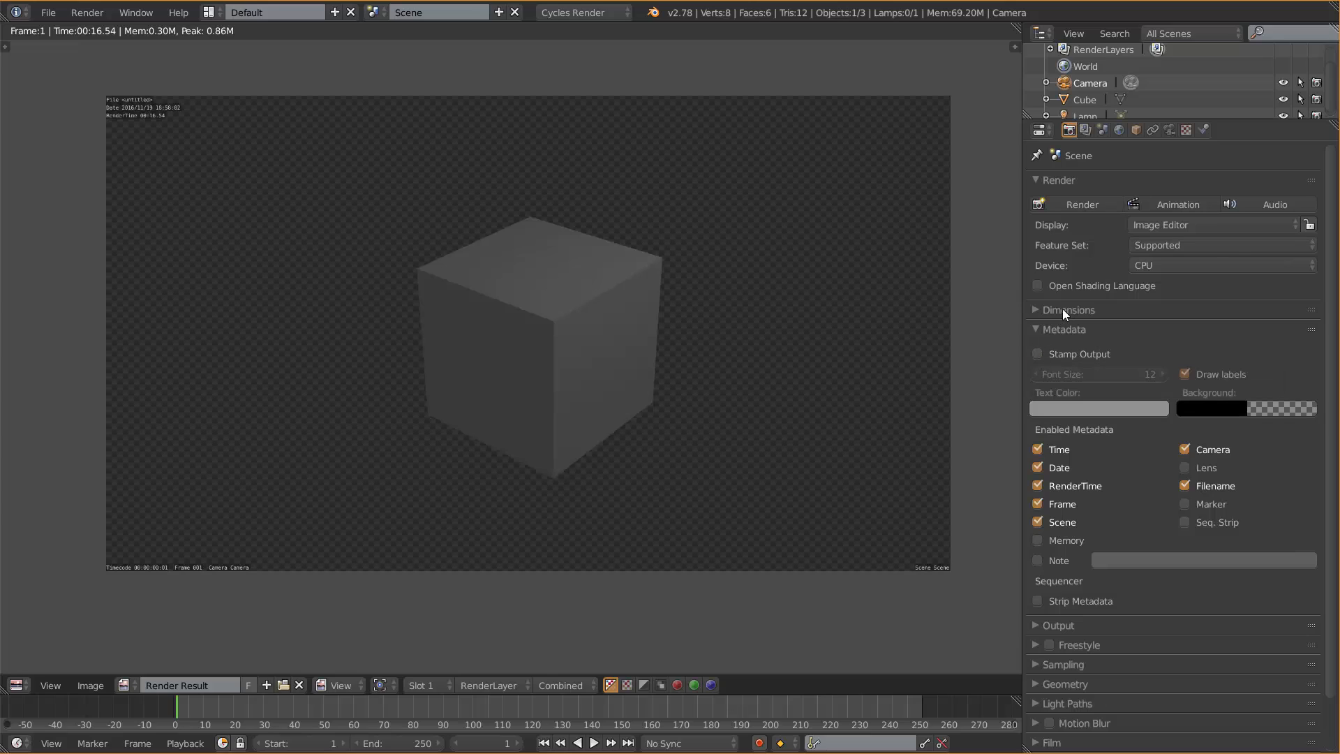
click(1035, 328)
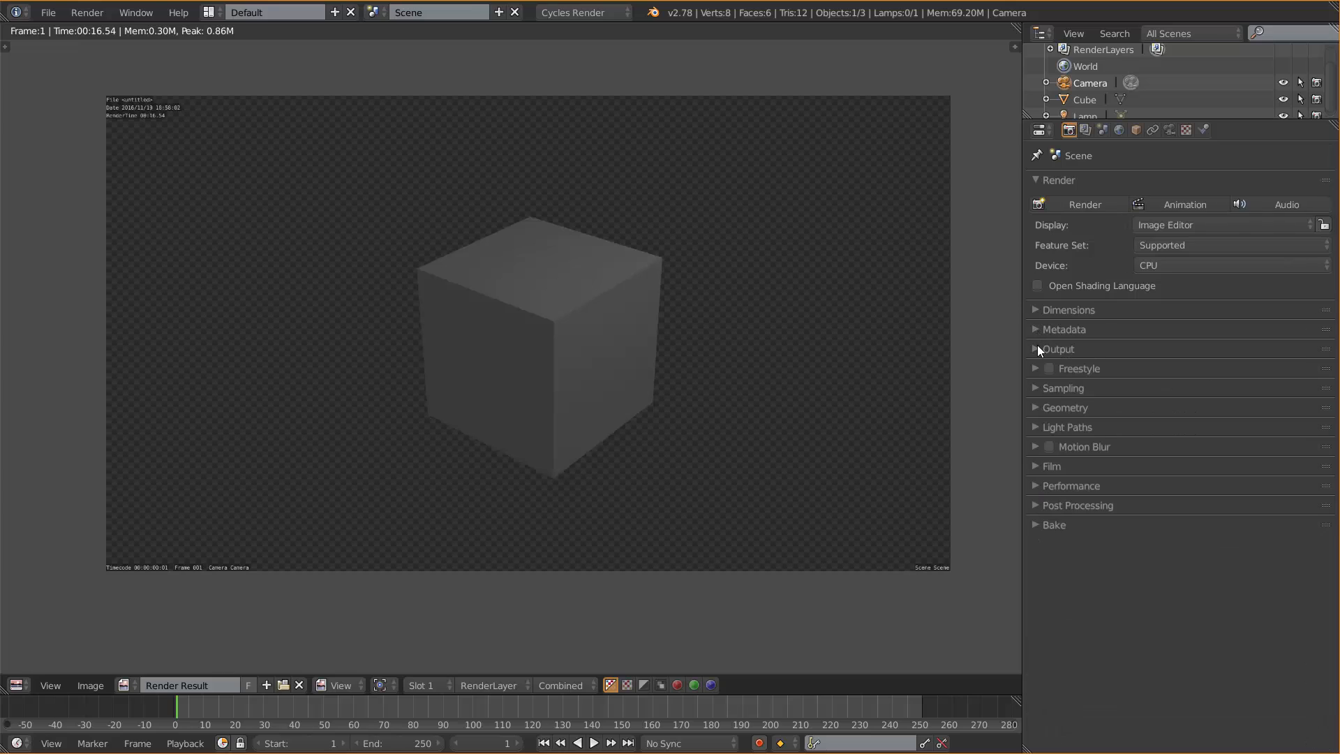
click(1036, 351)
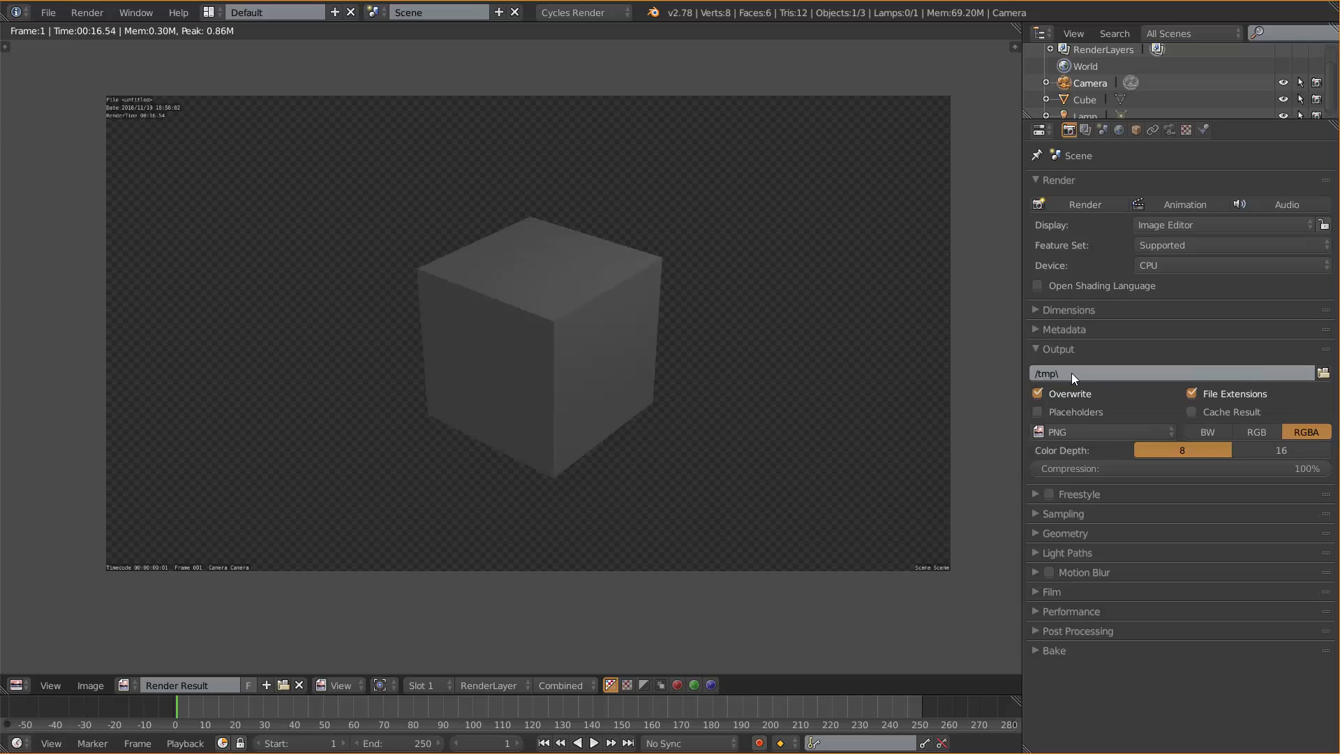
- Browse for the render output folder, bookmark the C:\ drive and remove that bookmark again
click(1324, 374)
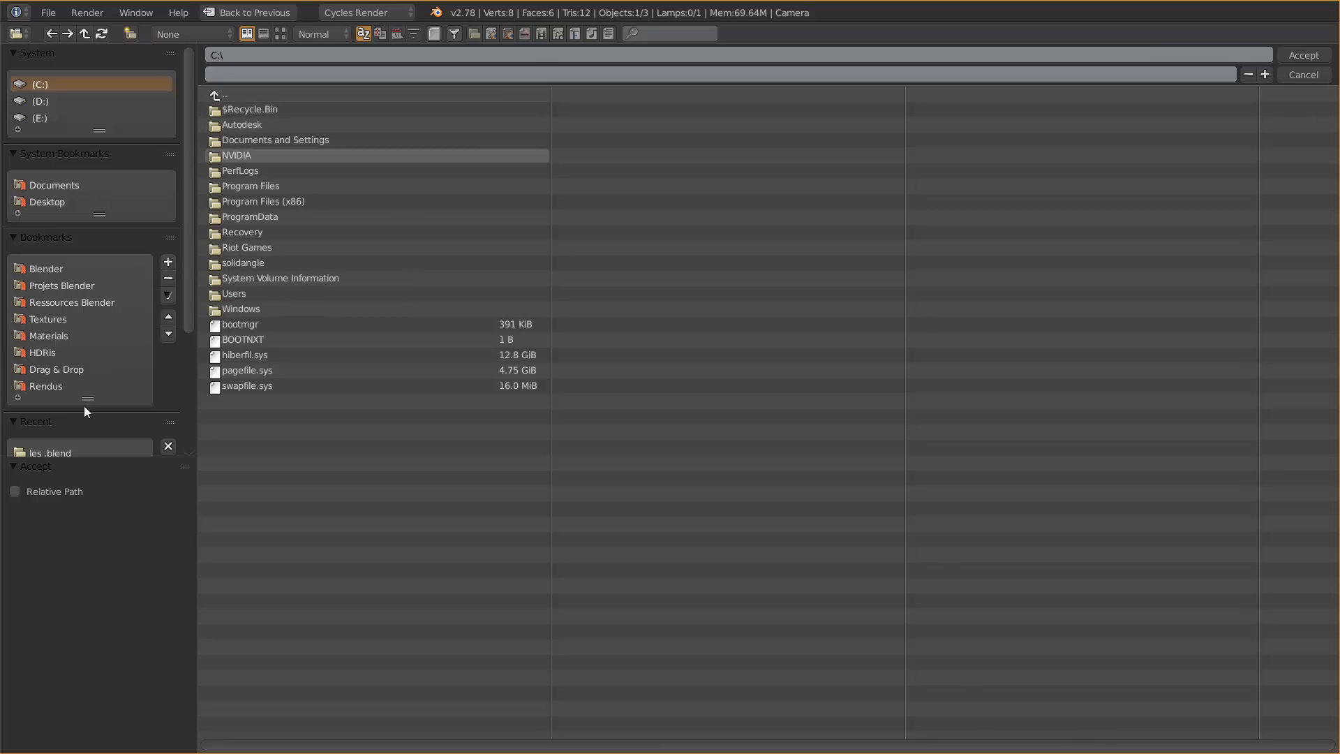
click(168, 262)
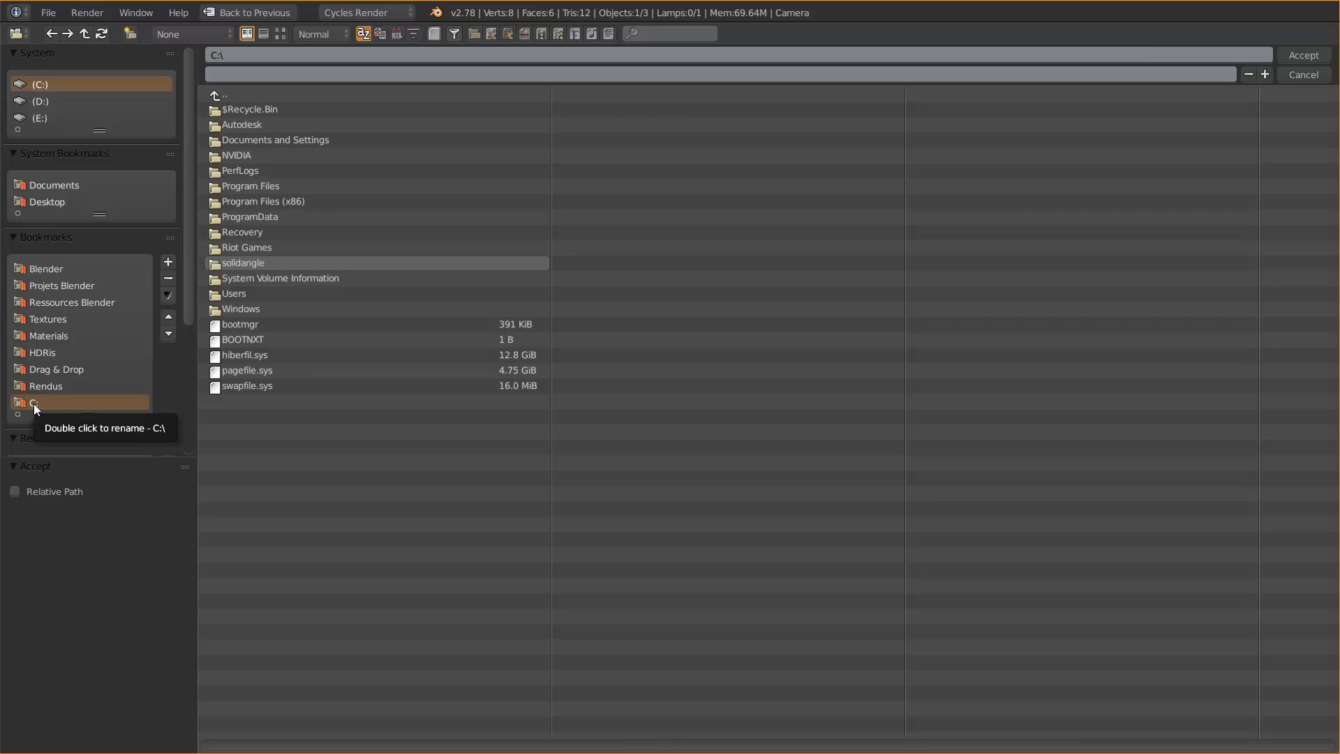
click(168, 278)
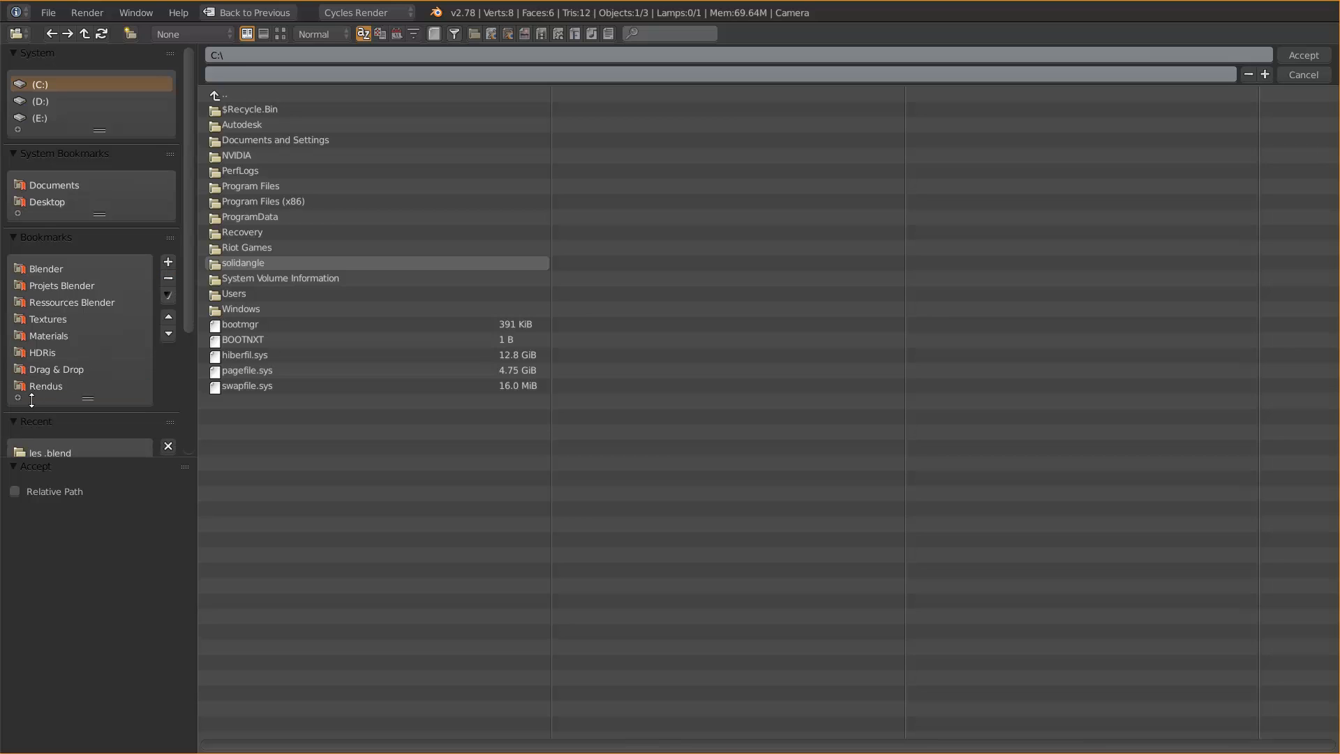
- Move the Projets Blender bookmark up one place in the bookmark list and back down again
click(61, 286)
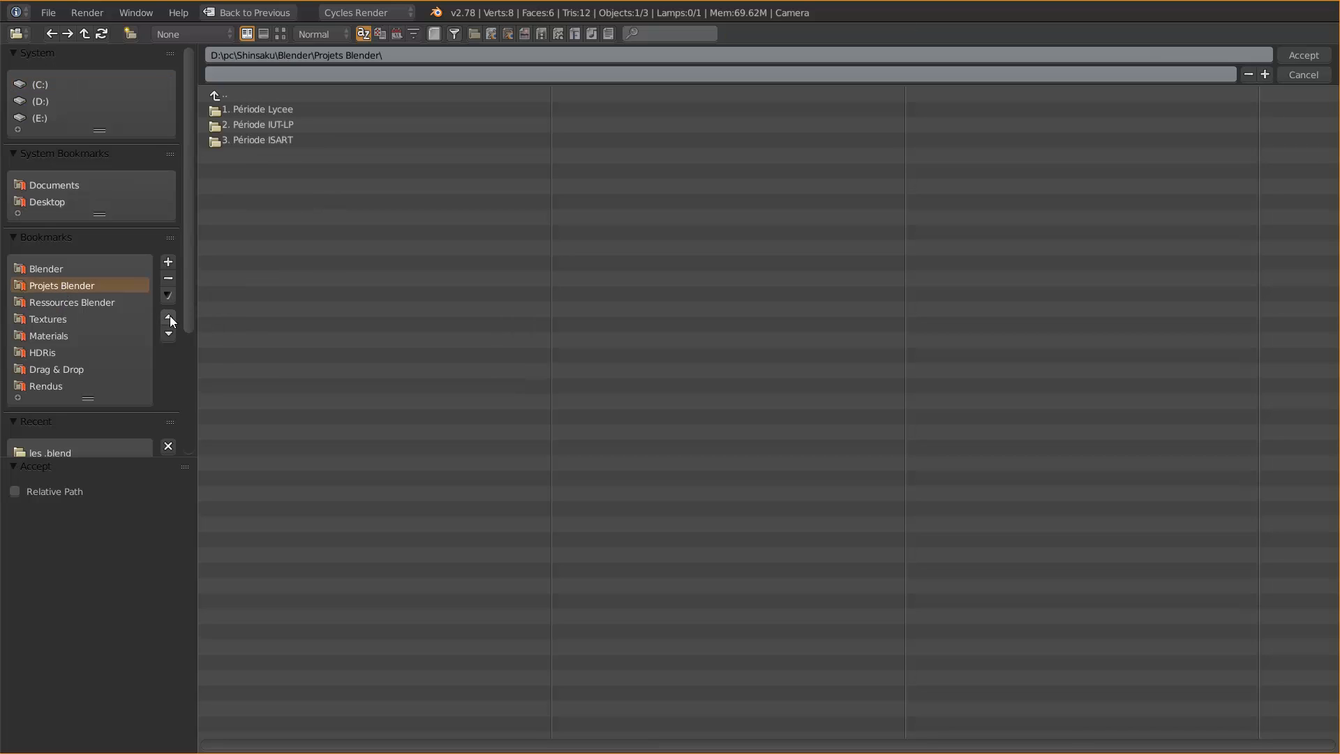
click(169, 319)
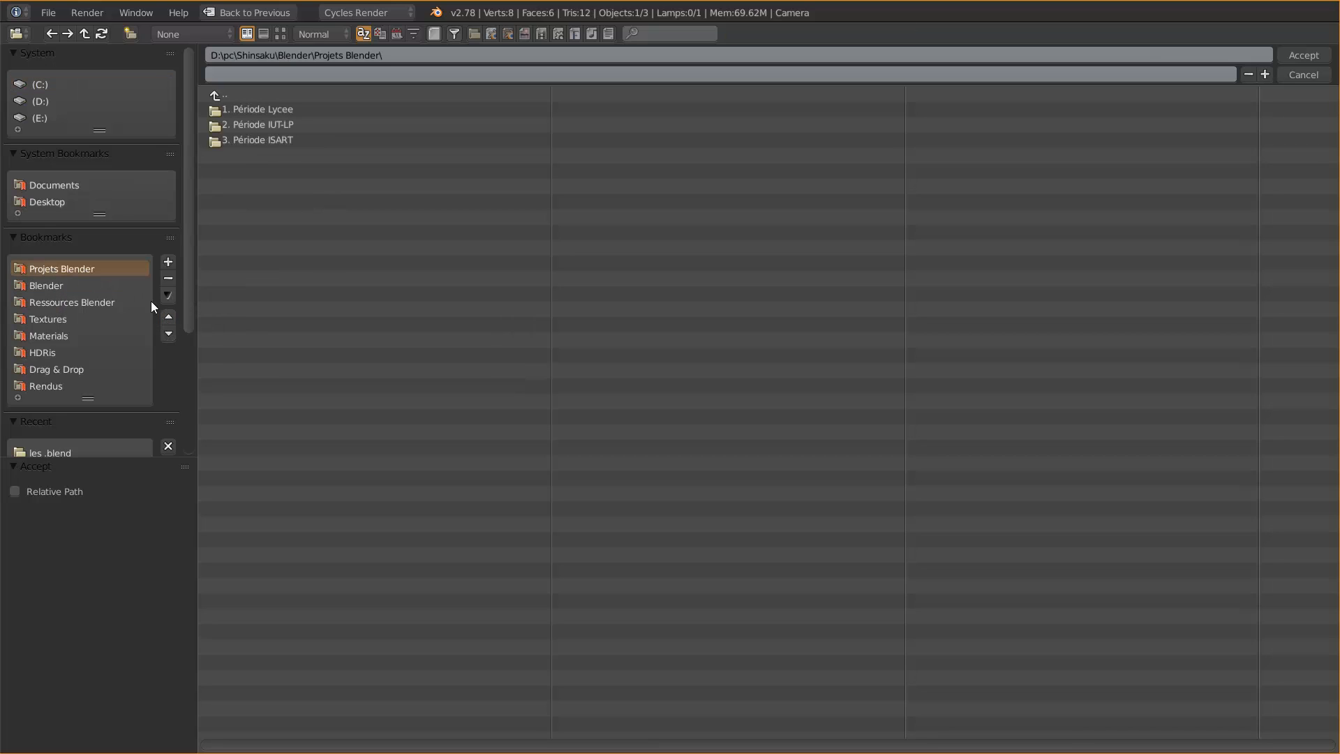
click(169, 334)
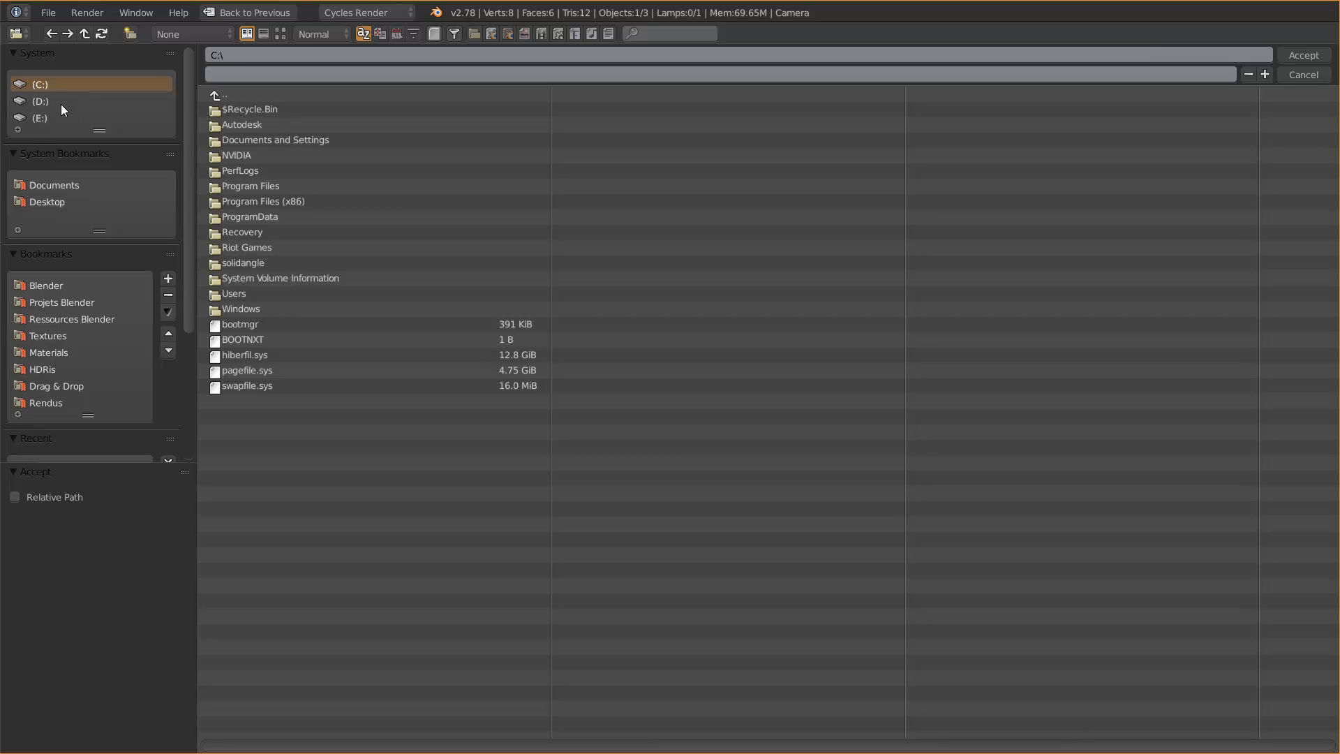
- Inspect the folder path and file name fields for the render output, and cancel the folder selection
click(259, 53)
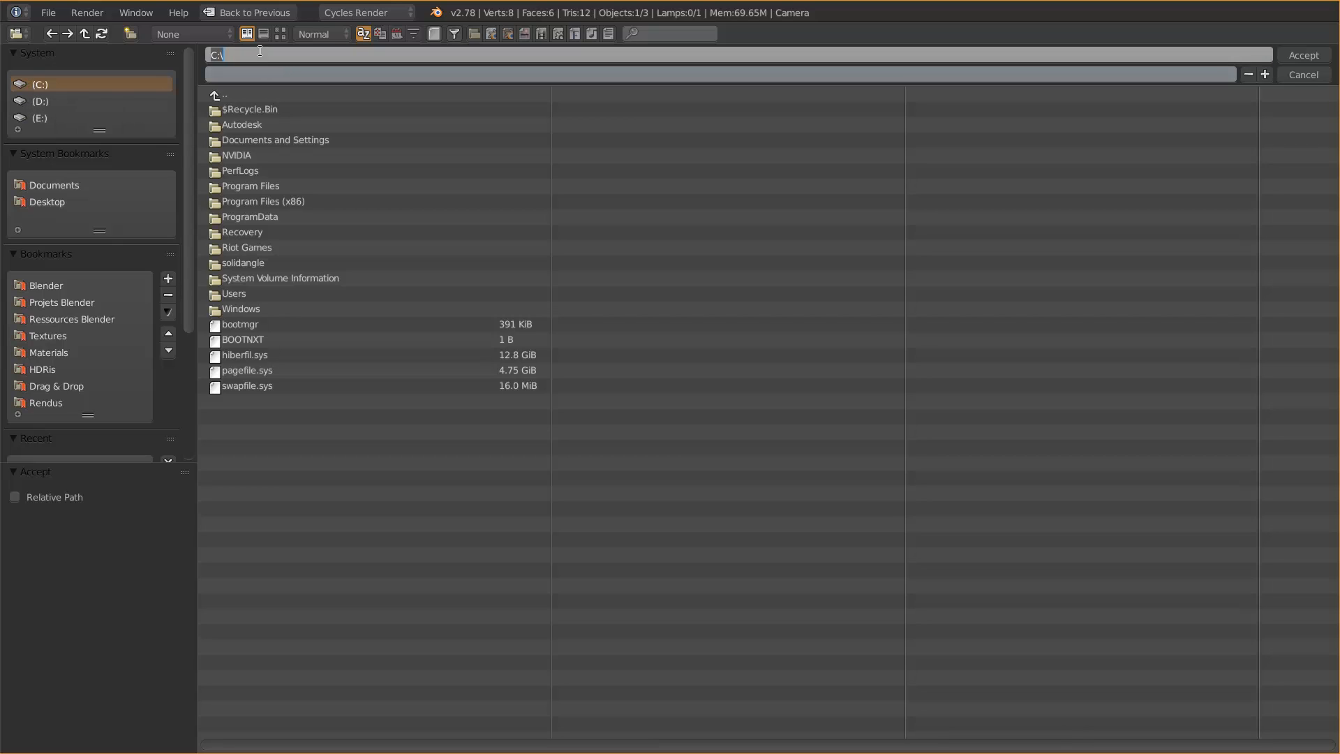
click(264, 78)
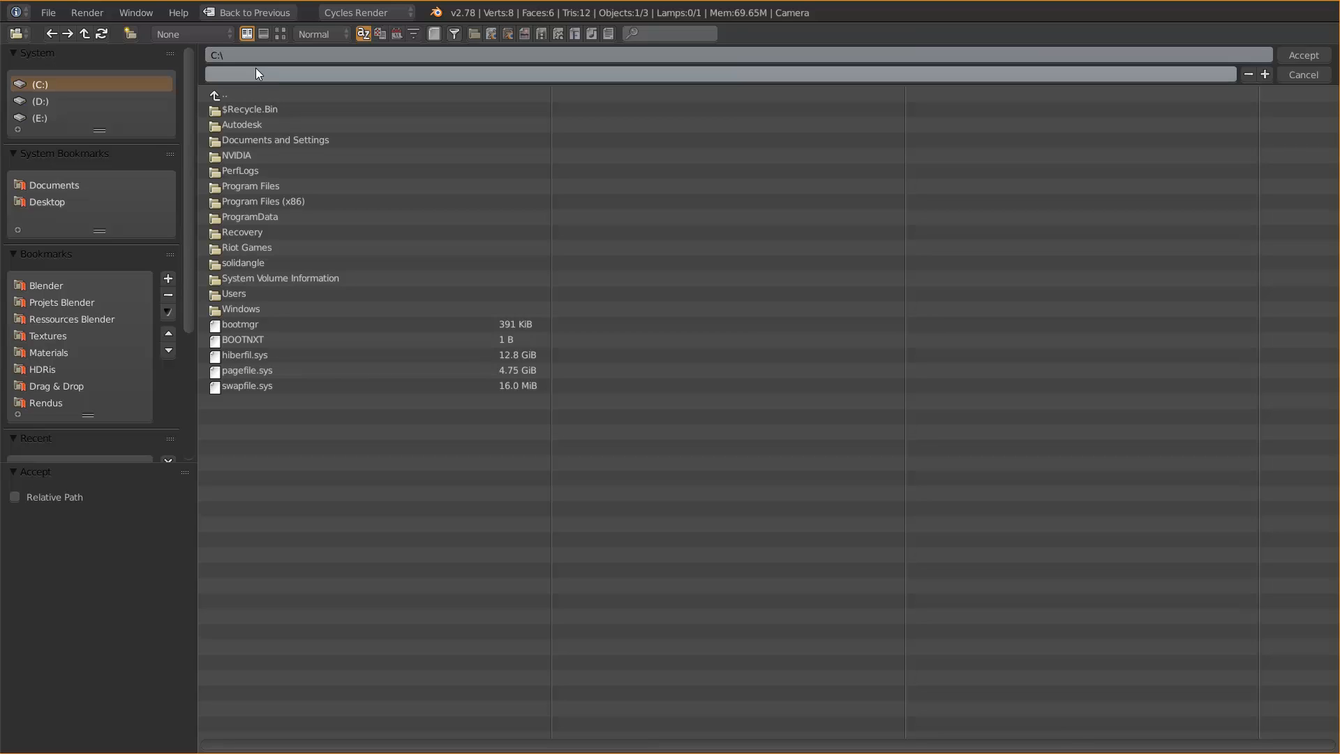
click(258, 74)
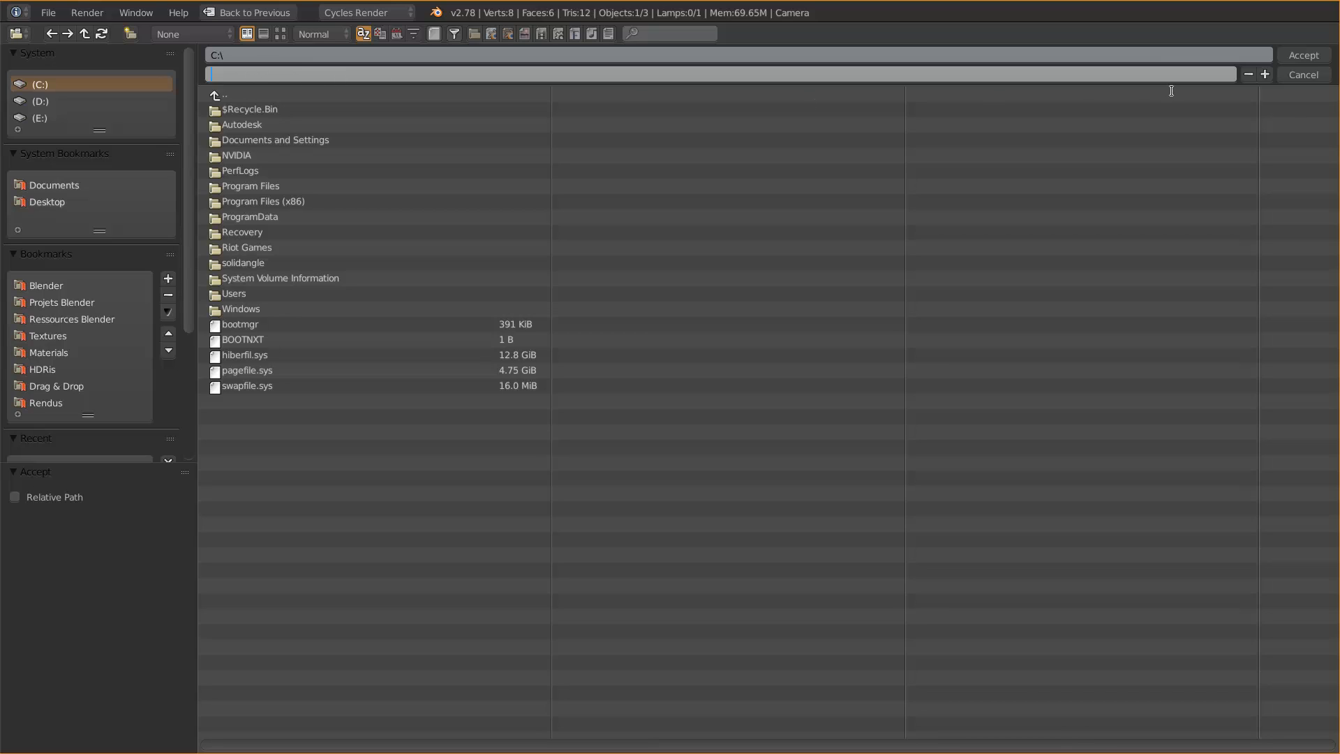
click(1305, 75)
click(1304, 76)
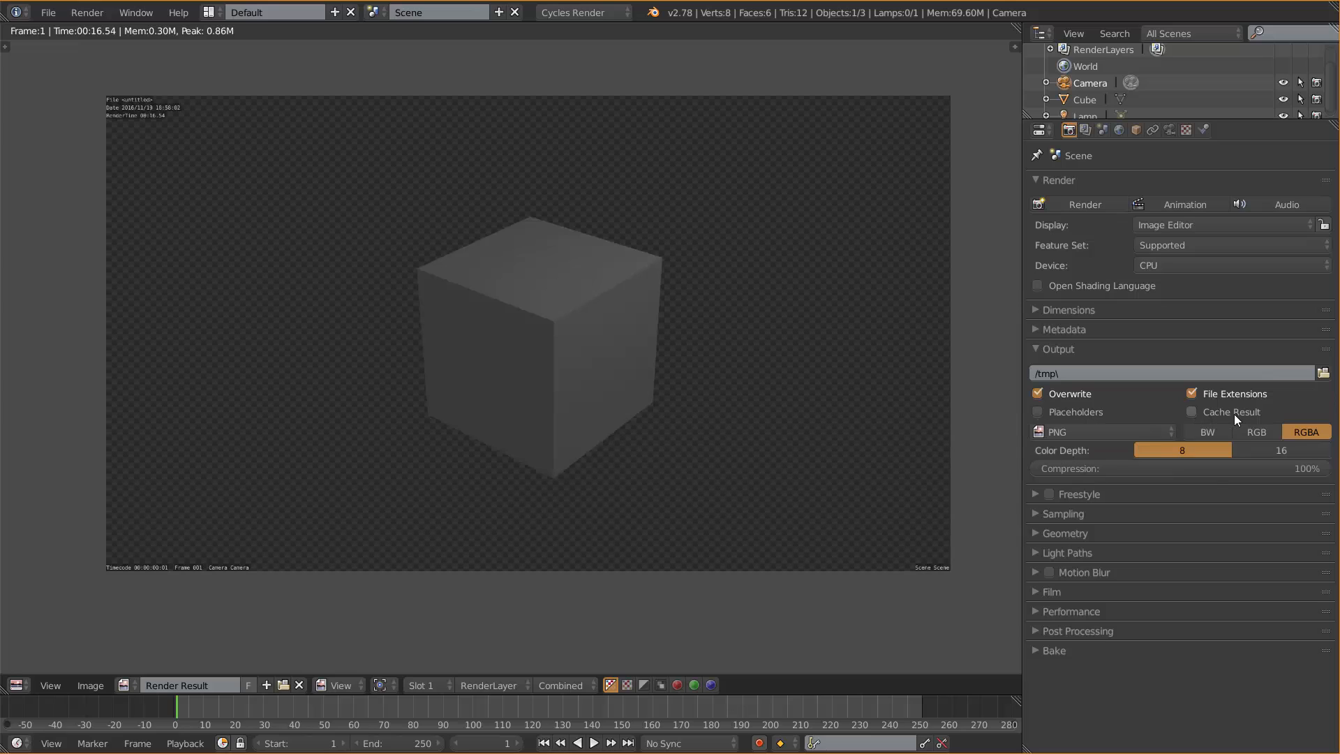
- Examine the image and movie file formats available for the render output, and choose PNG
click(1096, 432)
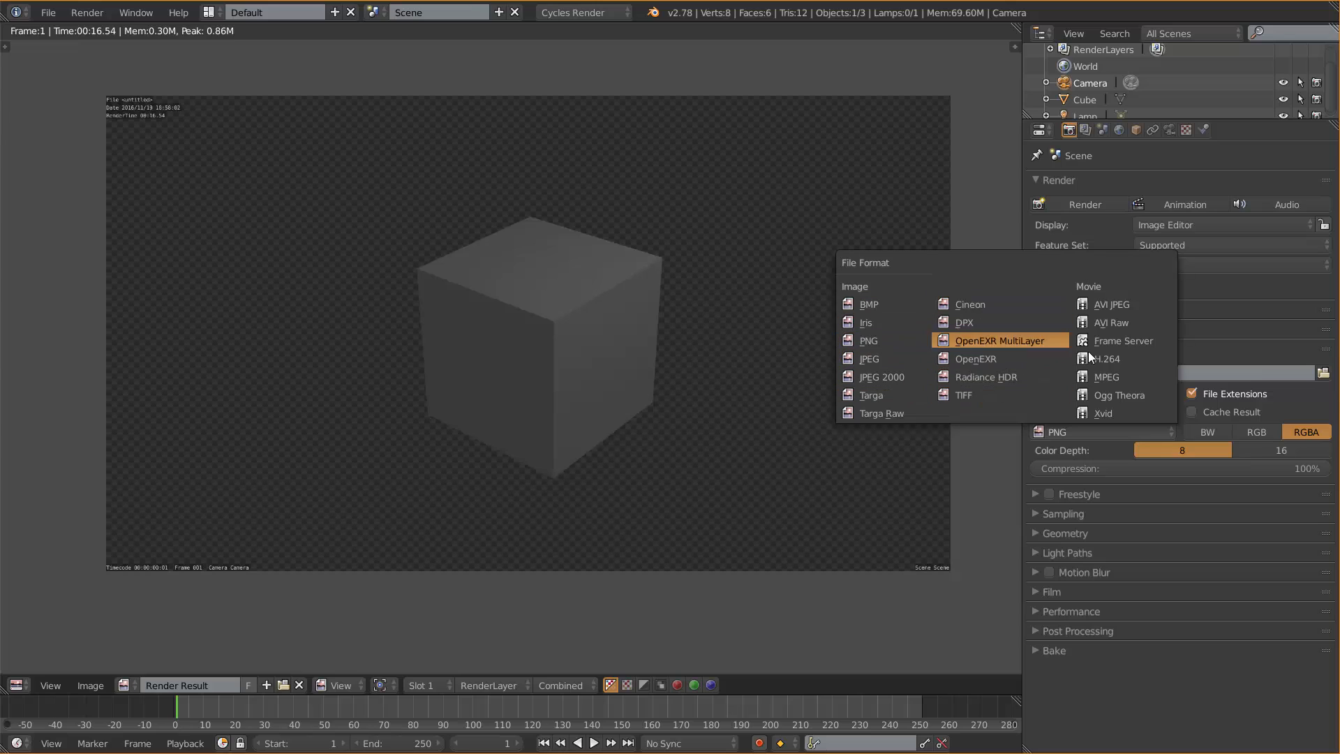
click(1069, 429)
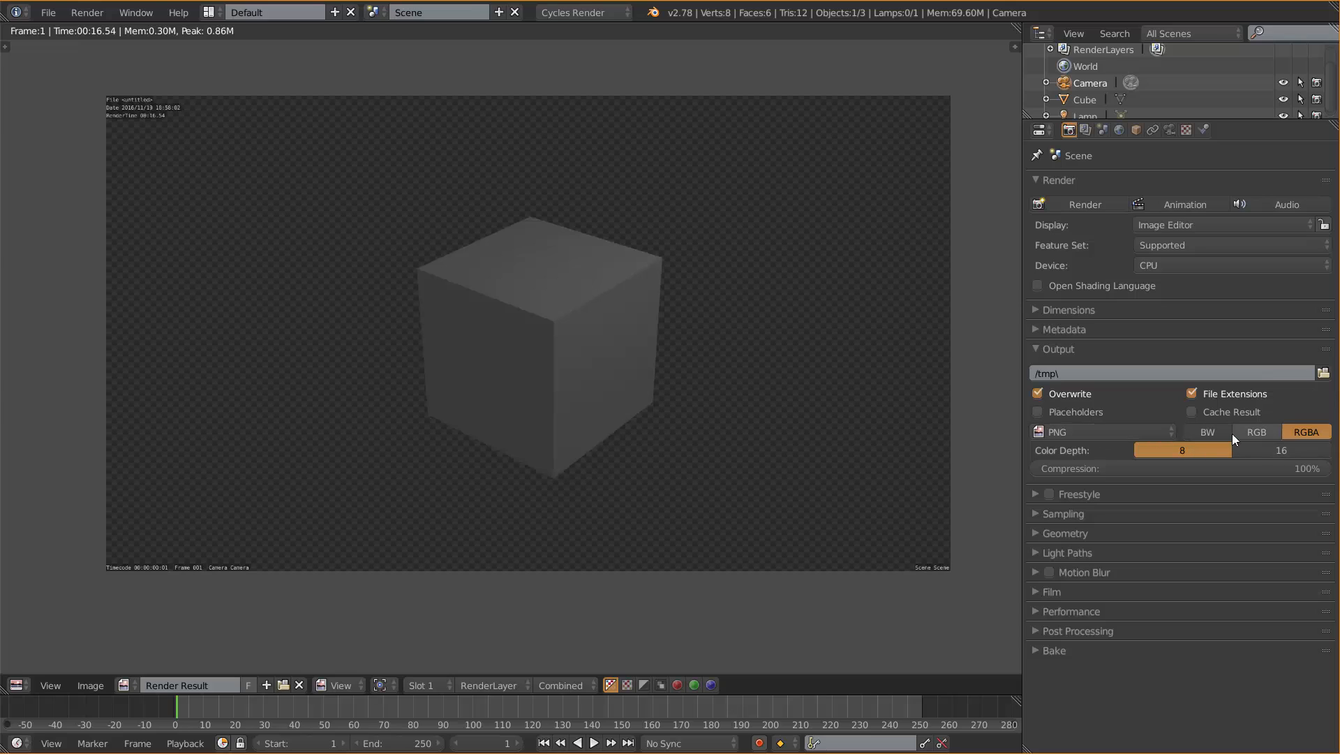
click(1155, 430)
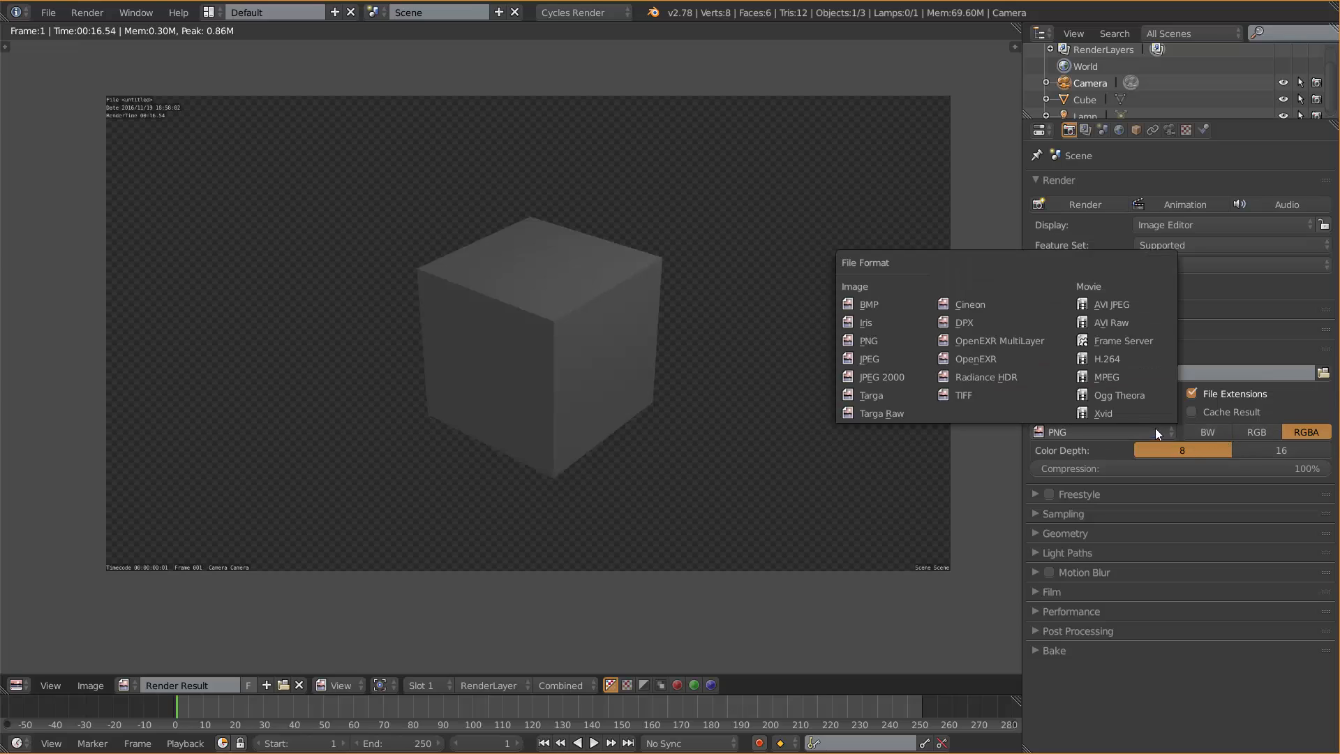
click(897, 341)
- Switch the output file format to JPEG and back to PNG, and collapse the Output settings
click(1054, 431)
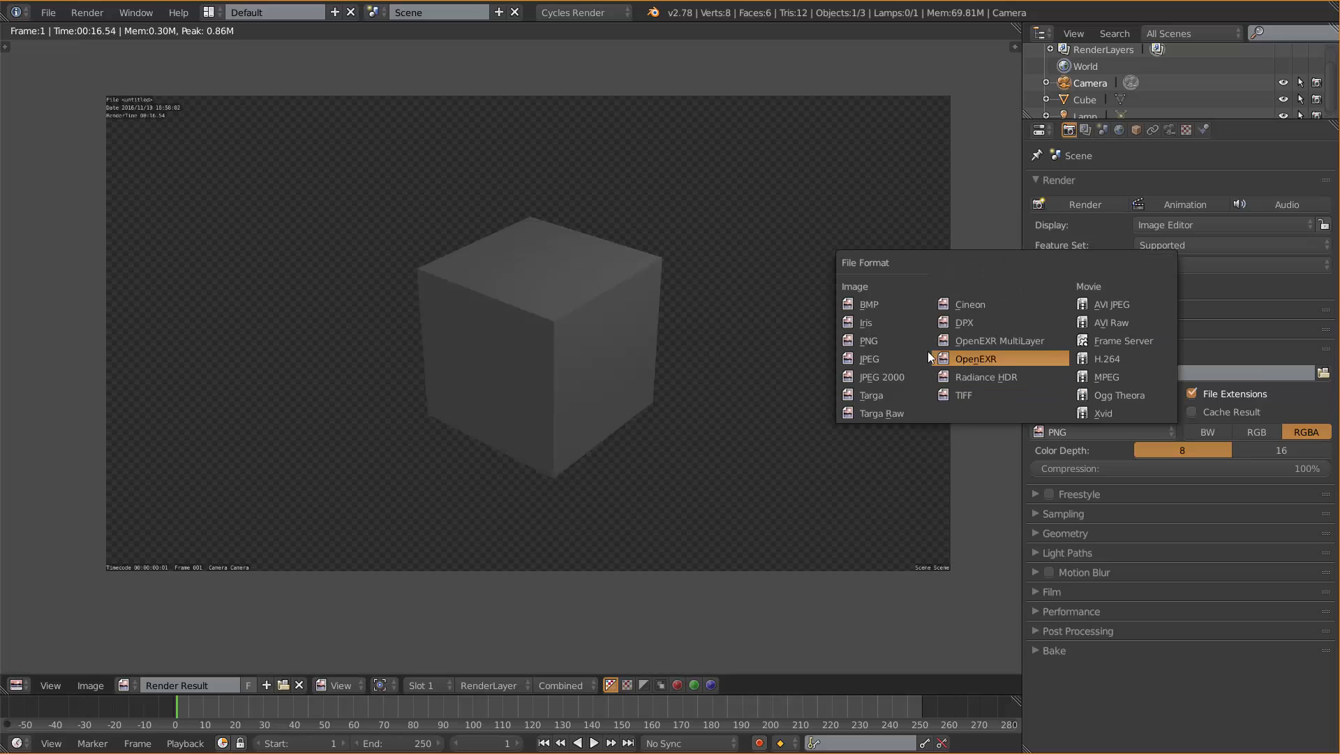
click(914, 357)
click(1086, 434)
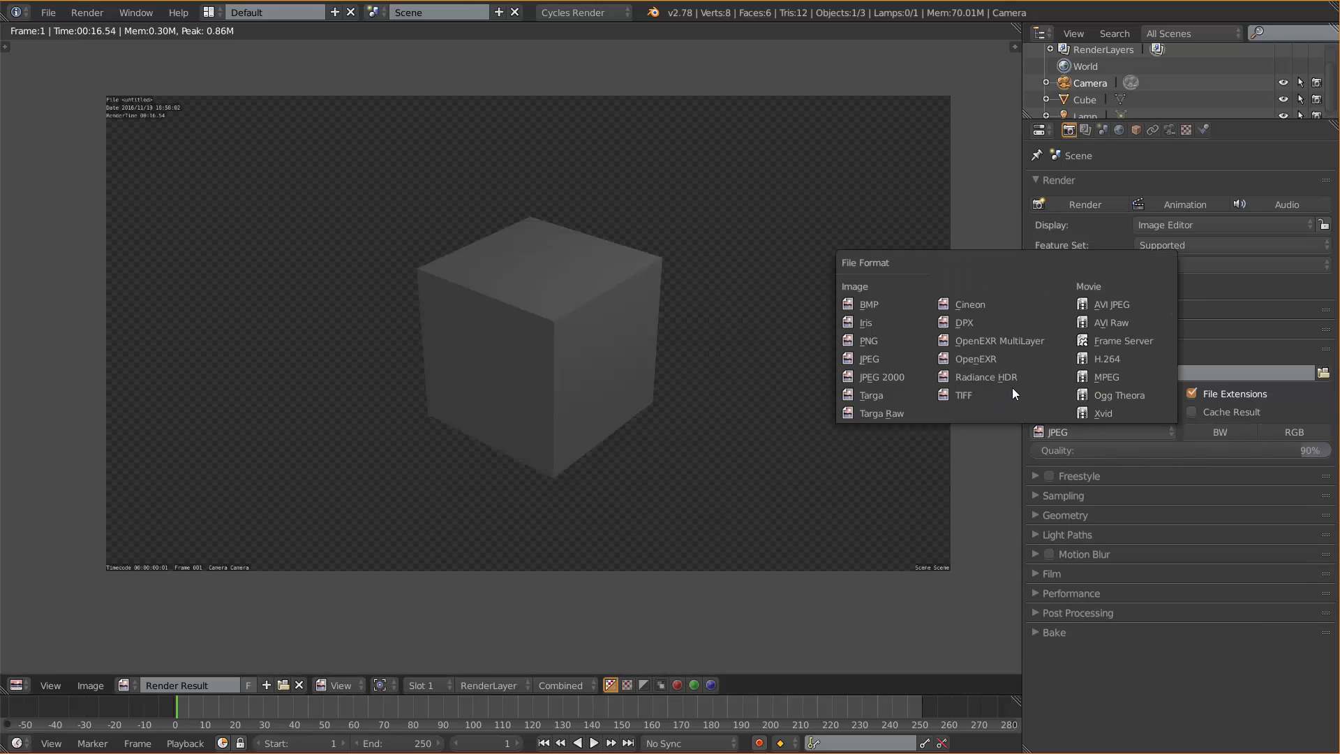
click(896, 341)
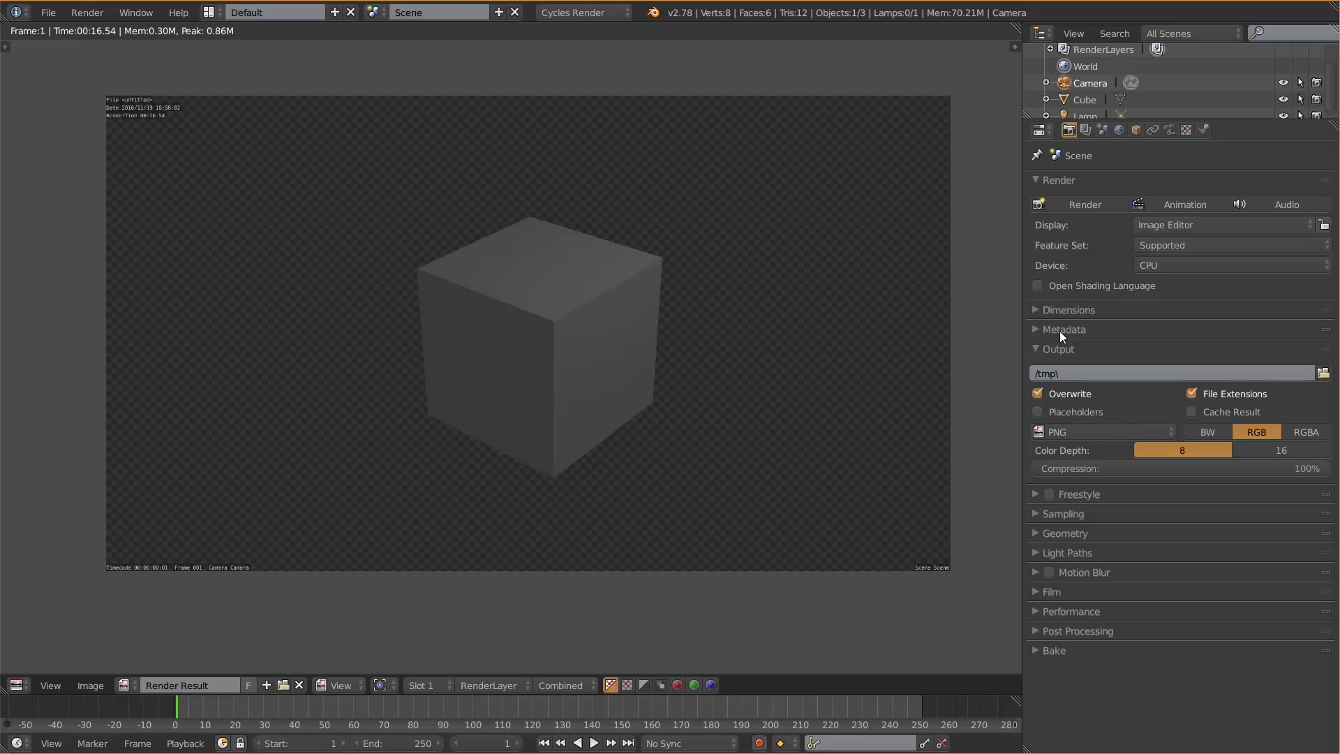
click(1039, 347)
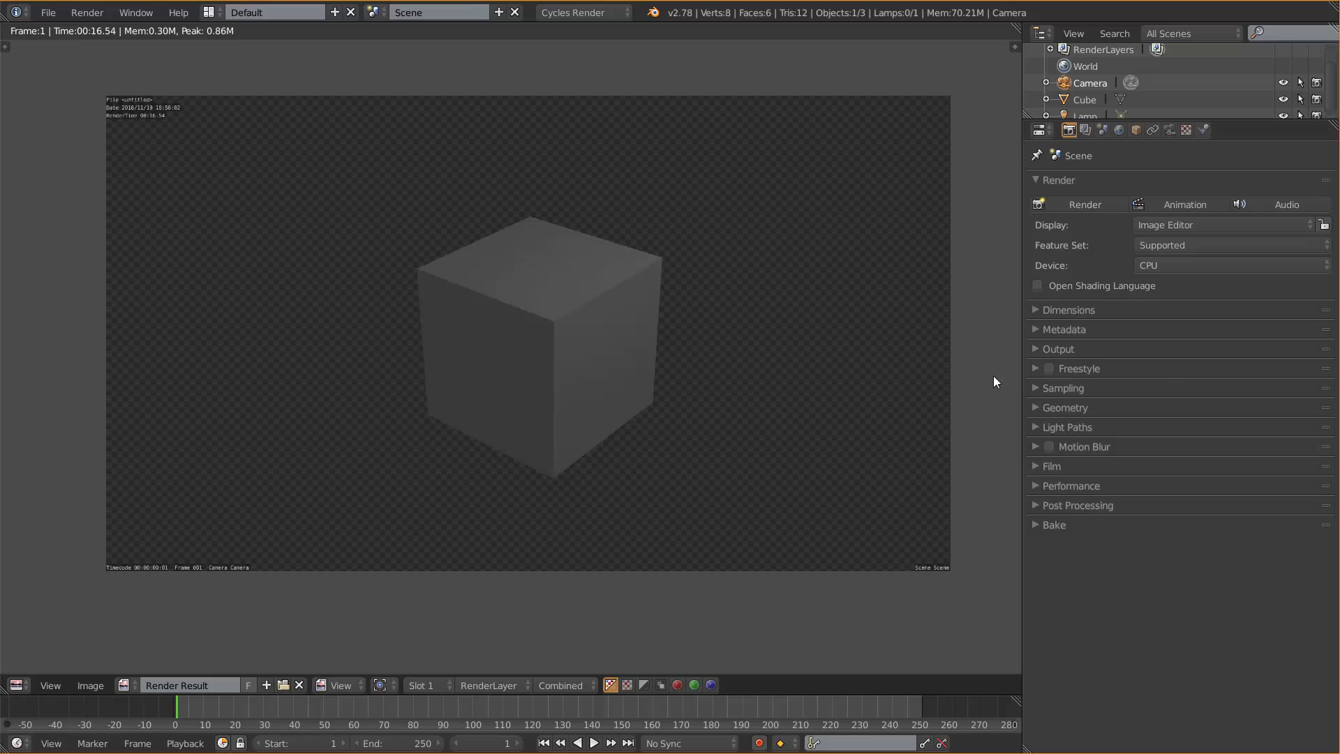
- Return from the render to the 3D view and expand the Sampling settings, briefly checking the render dimensions
key(Escape)
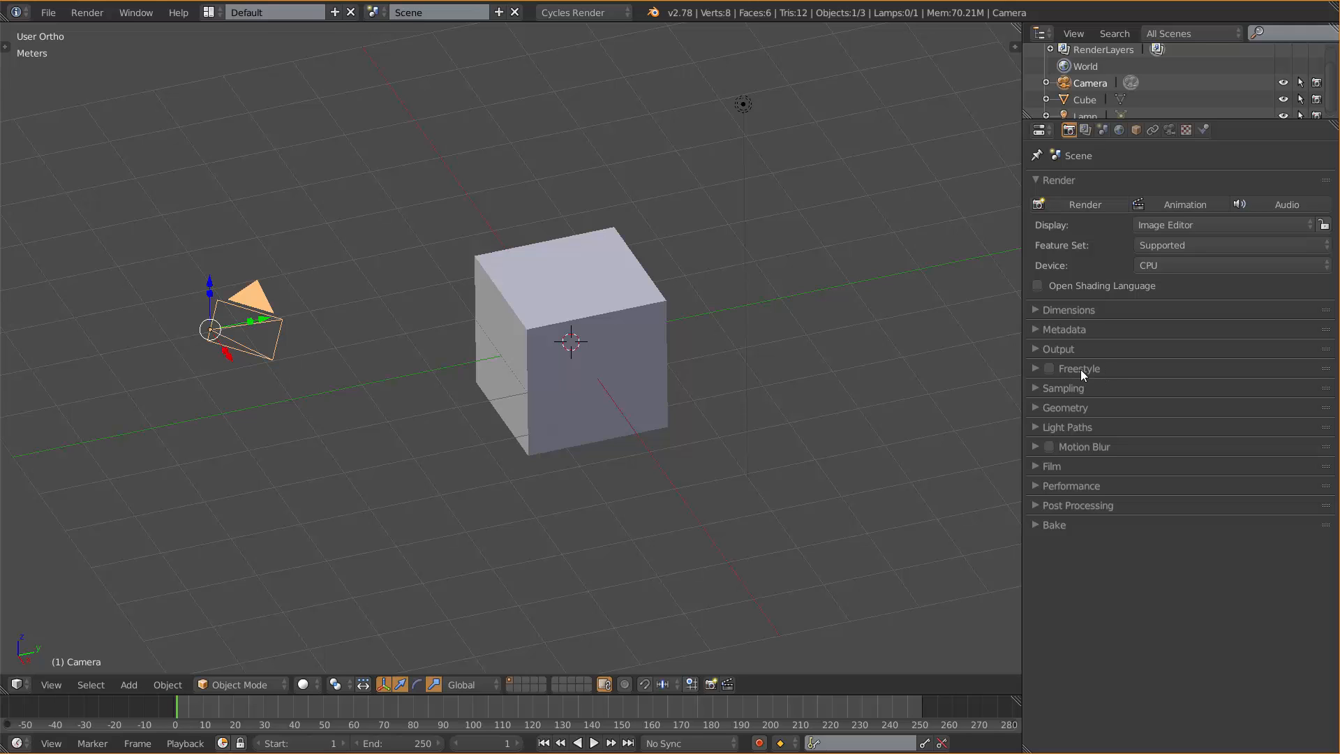
click(1035, 388)
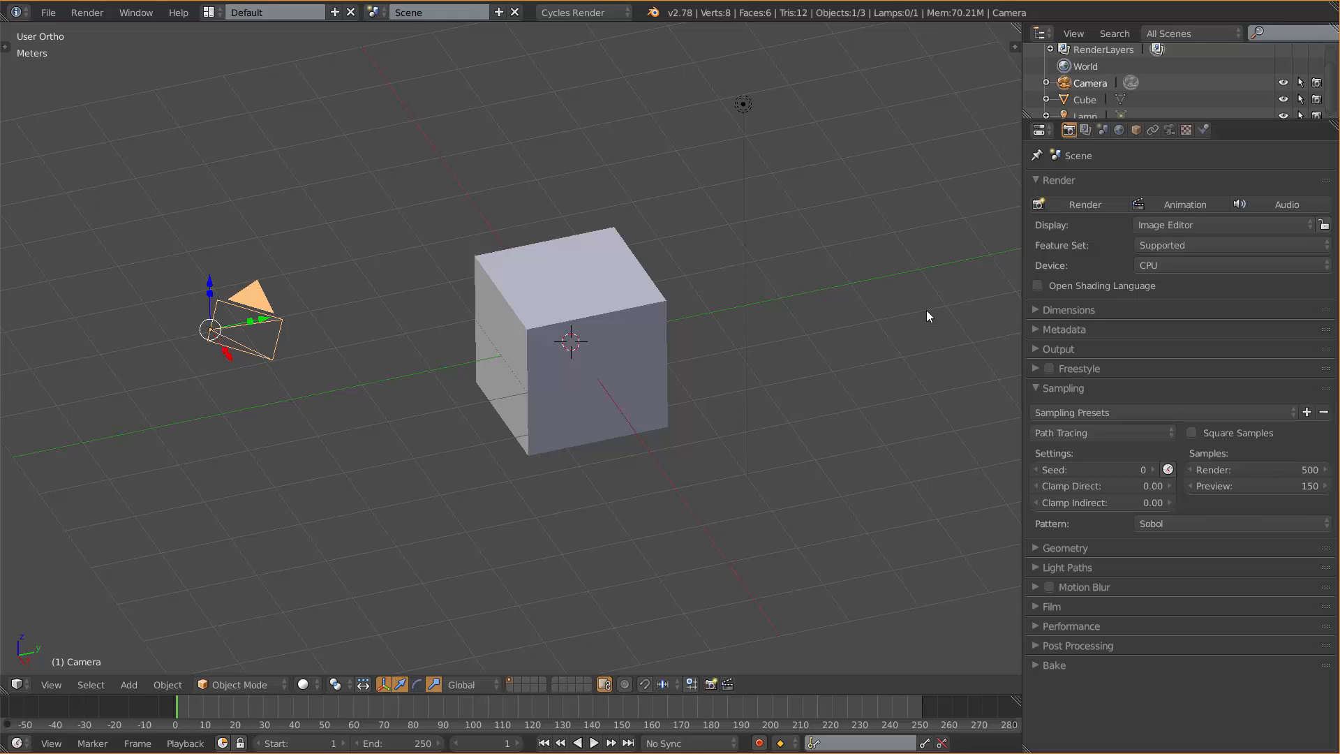
click(1049, 310)
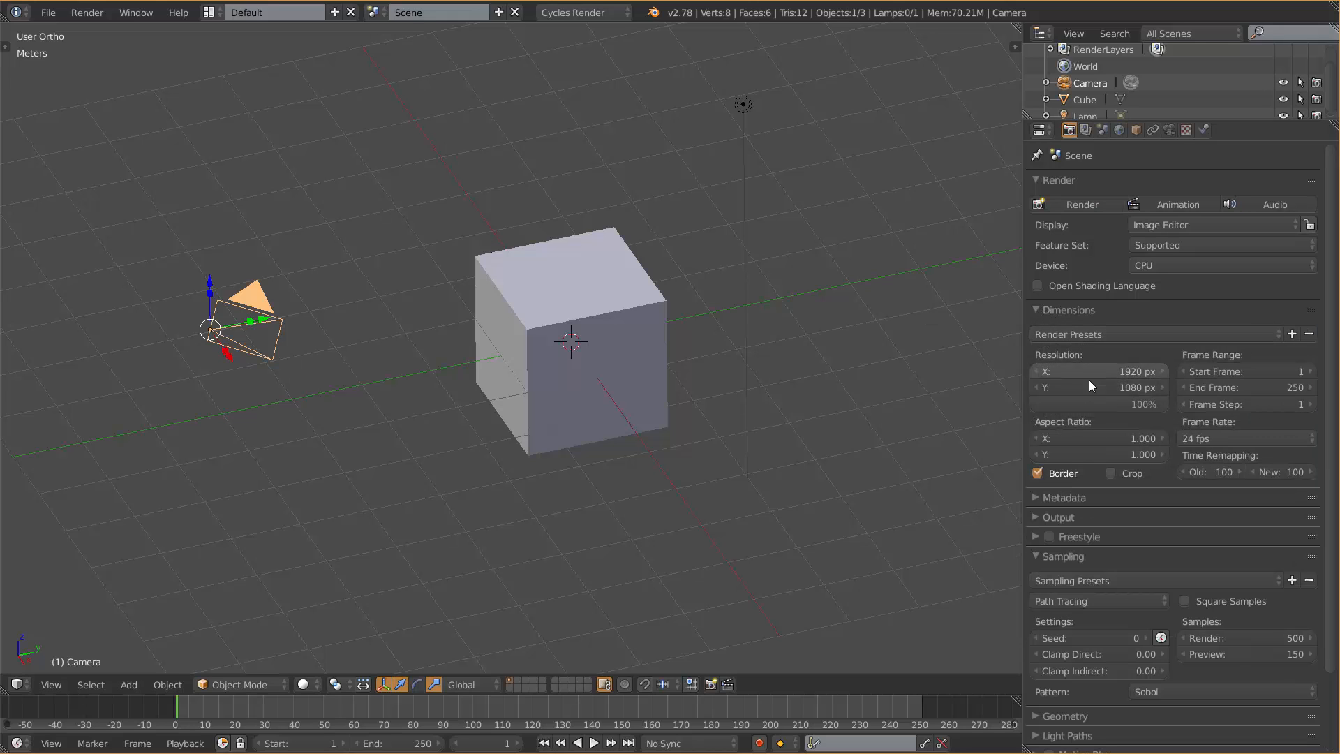
click(1036, 311)
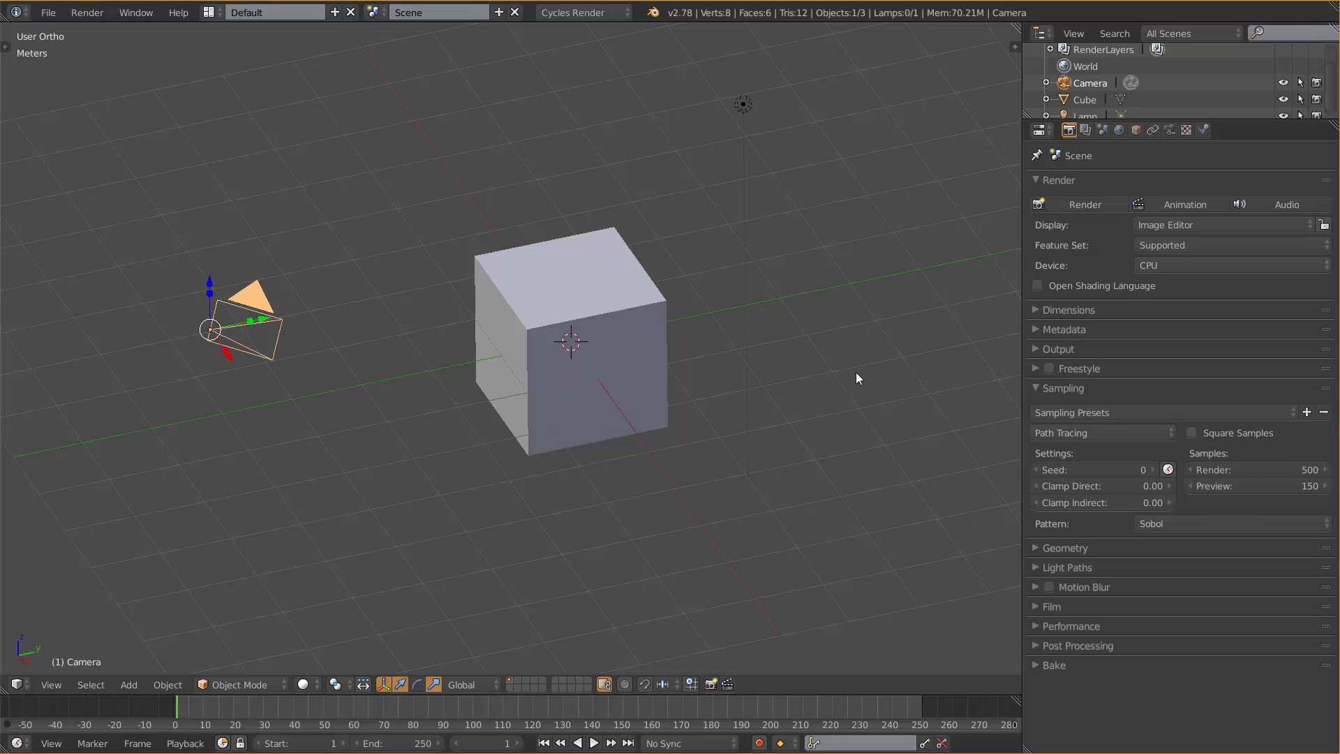
- Examine the sampling presets and the integrator options, keeping Path Tracing as the integrator
click(1105, 414)
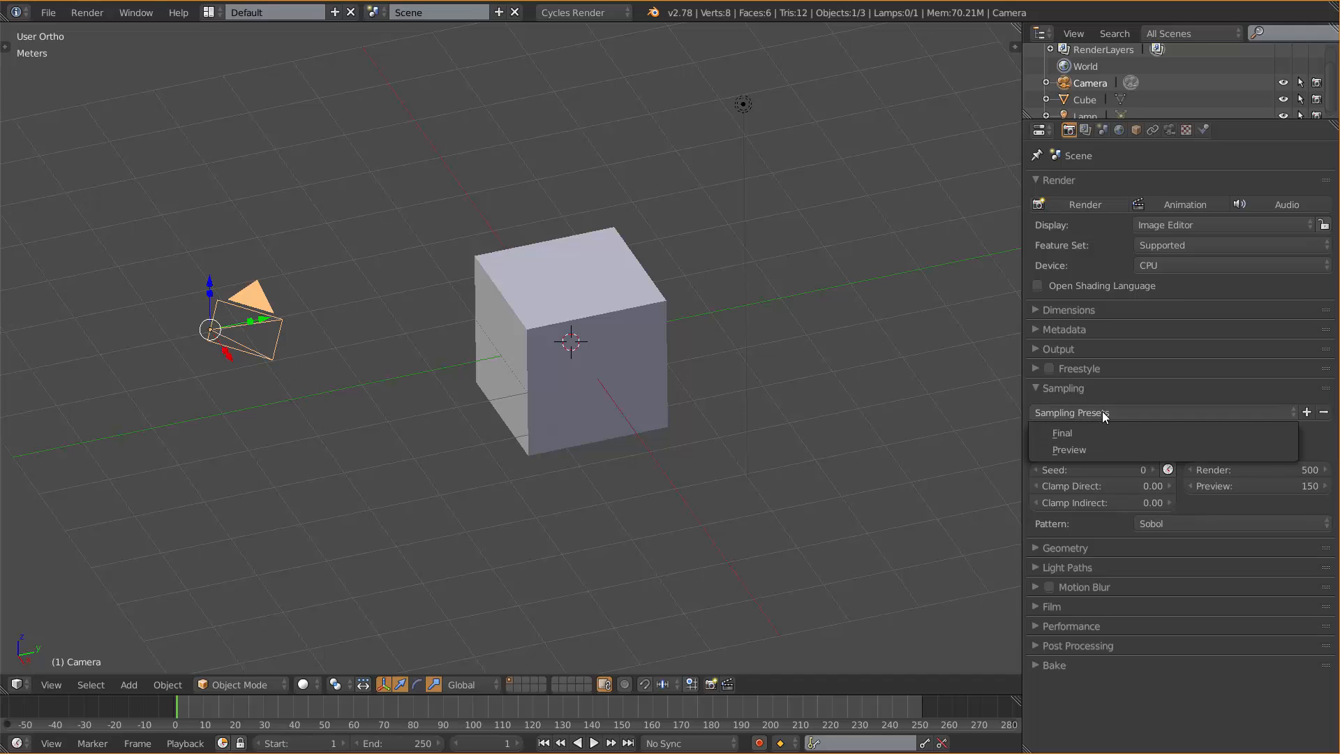
click(1106, 409)
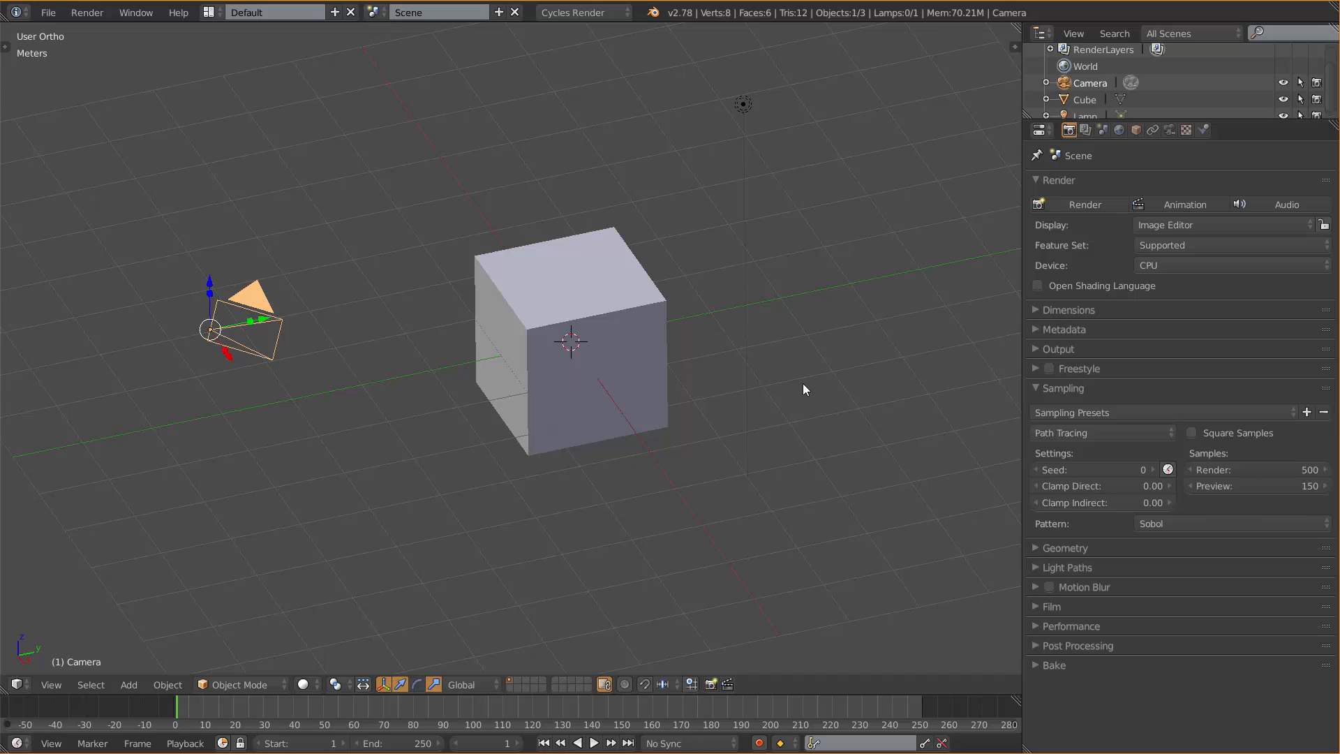
click(1058, 433)
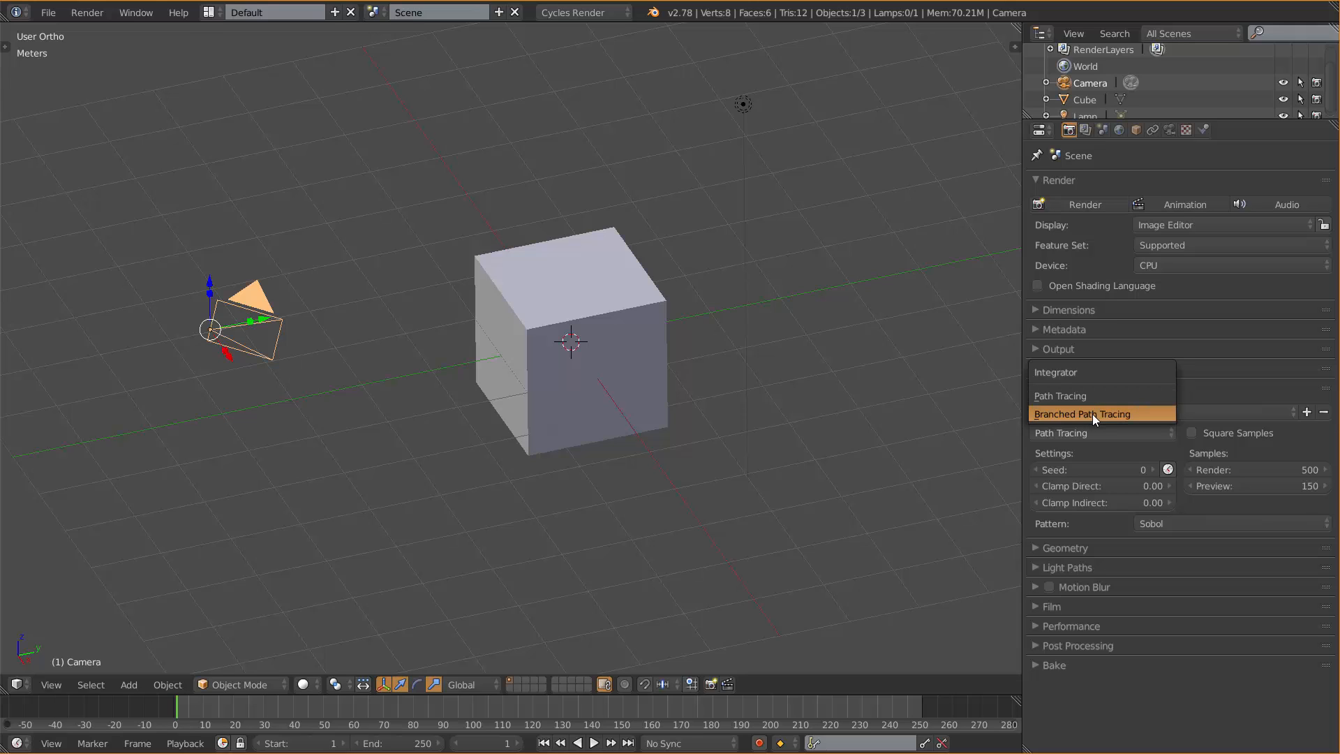
click(1058, 395)
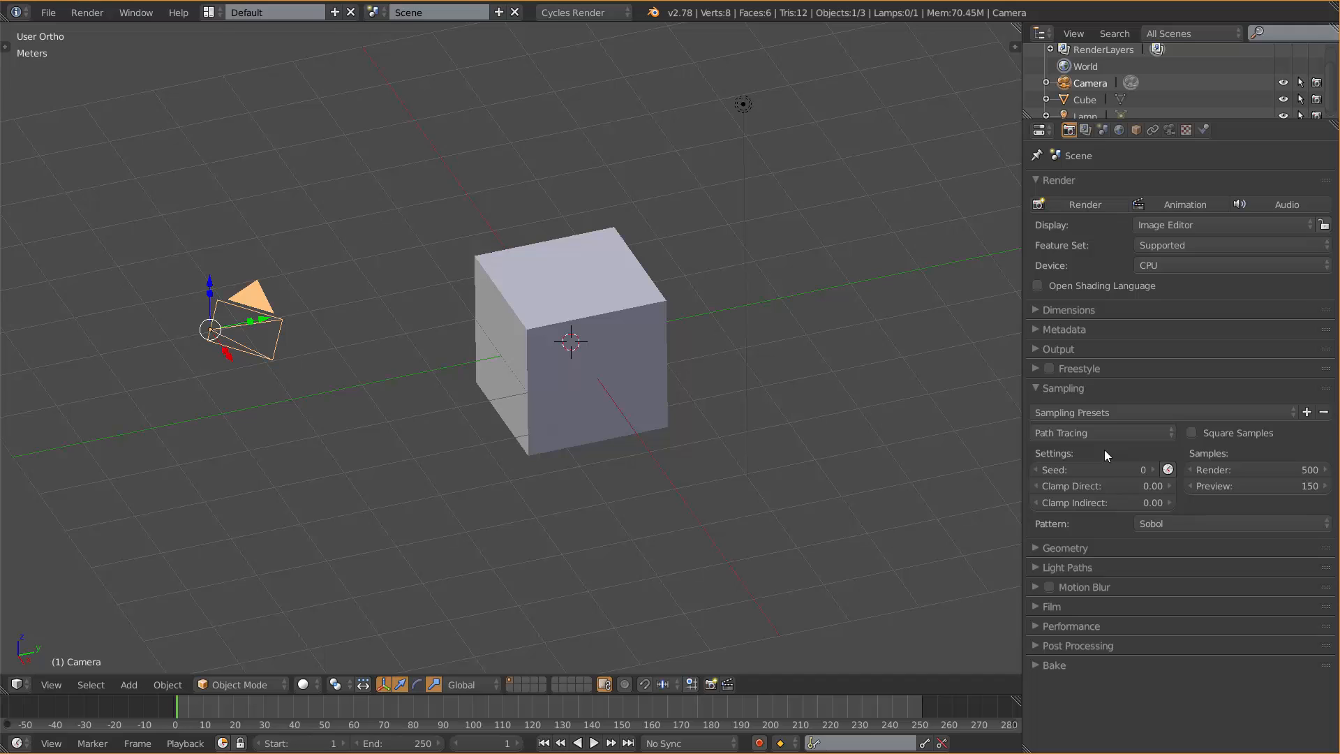
click(1075, 431)
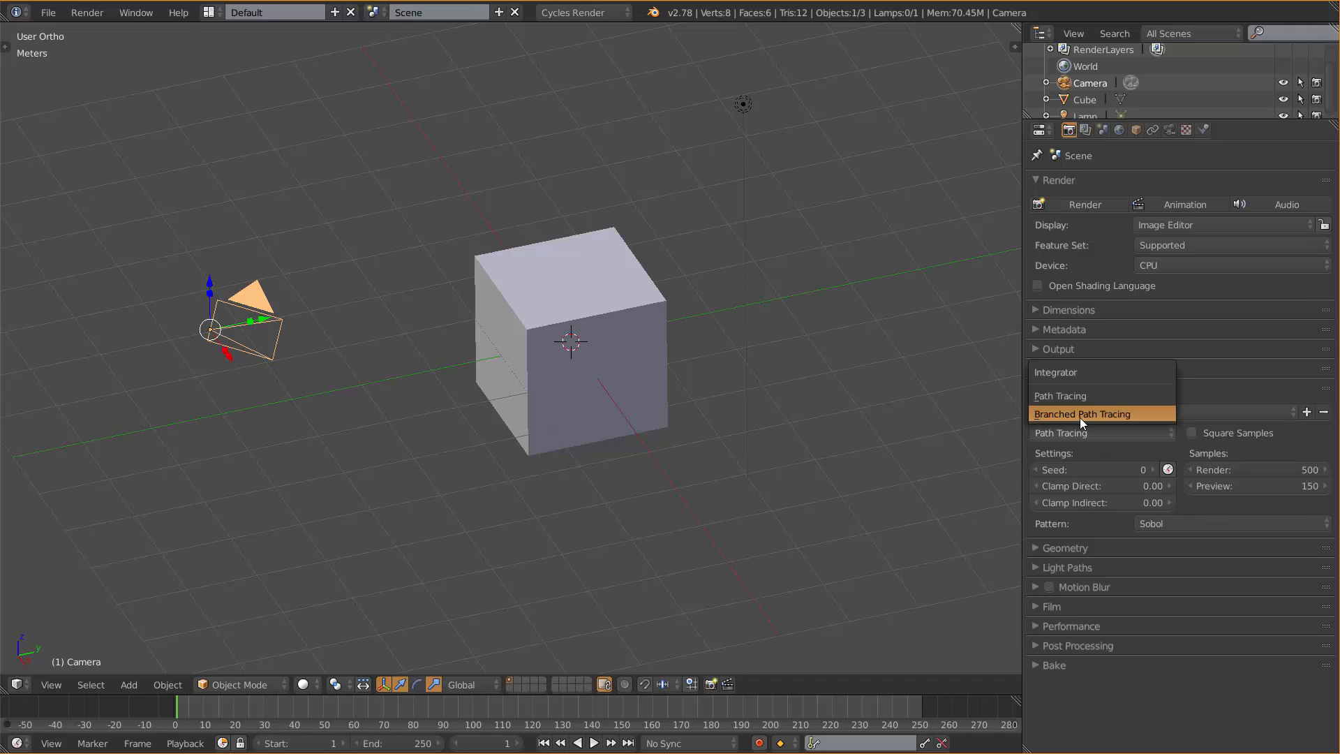
click(1103, 436)
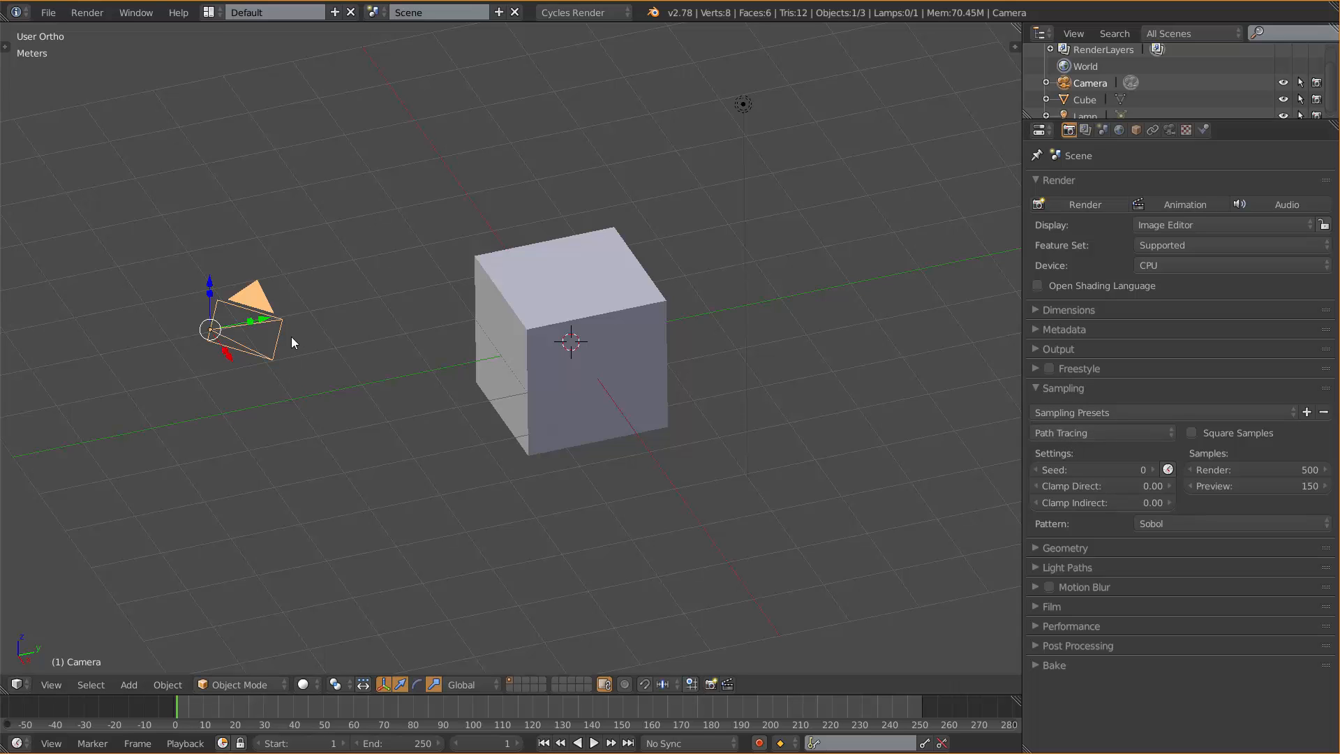
- Sketch grease pencil rays from the camera toward the cube, one bouncing off it, and a light path from the lamp via the cube to the camera
middle_drag(320, 374, 147, 216)
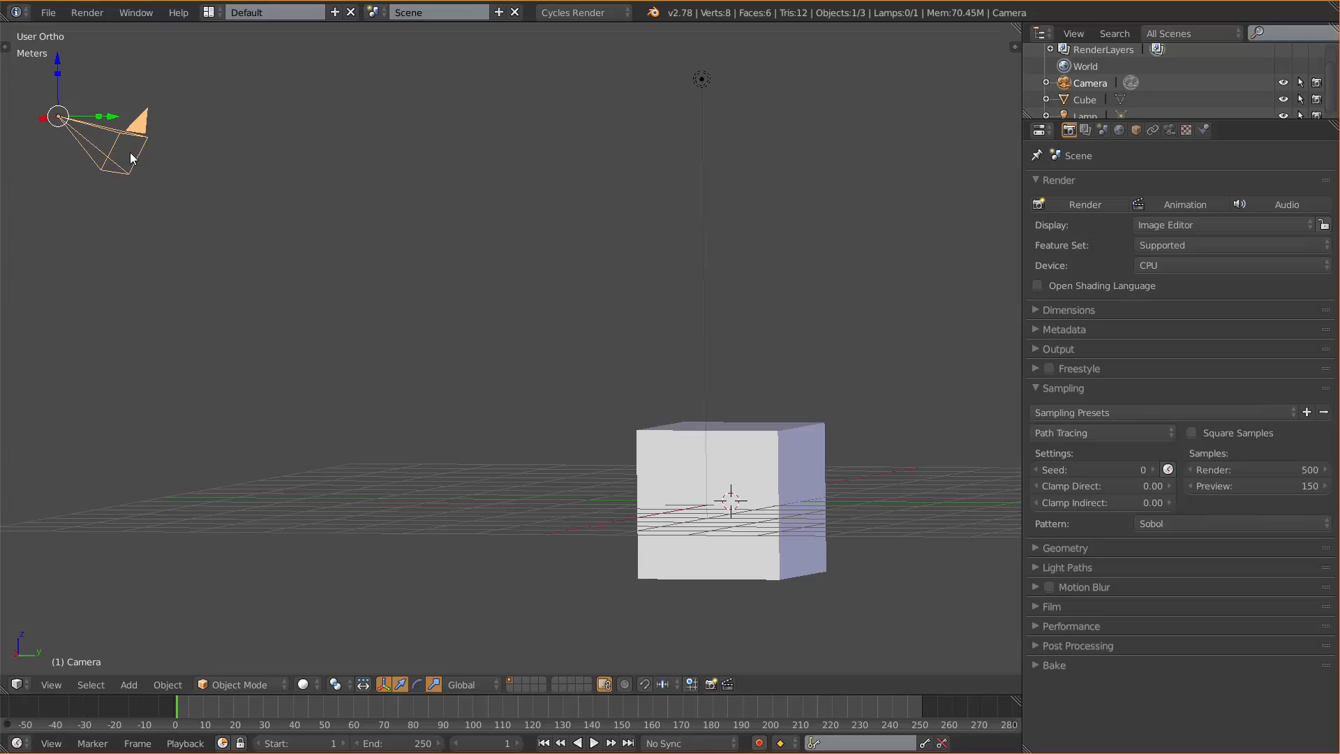
middle_drag(208, 202, 175, 165)
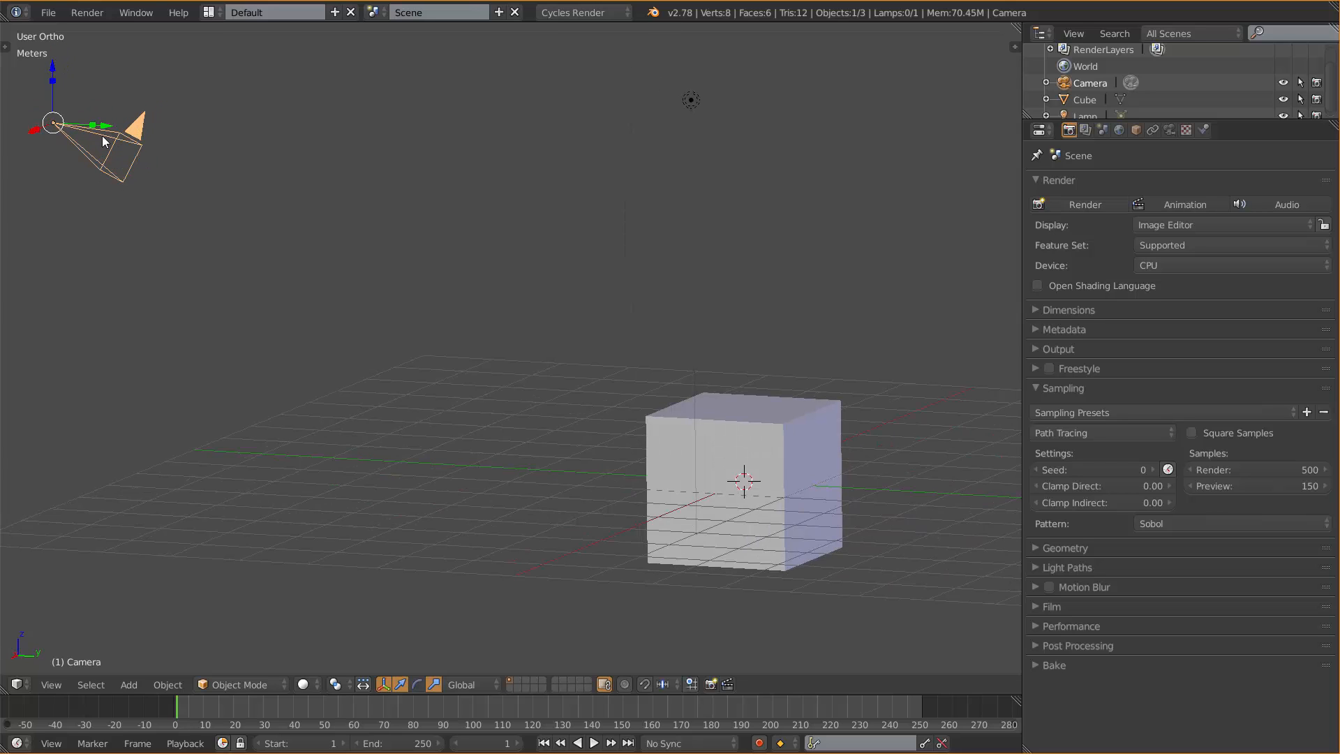
mouse_move(56, 127)
mouse_down()
mouse_move(500, 300)
mouse_move(723, 418)
mouse_move(845, 178)
mouse_up()
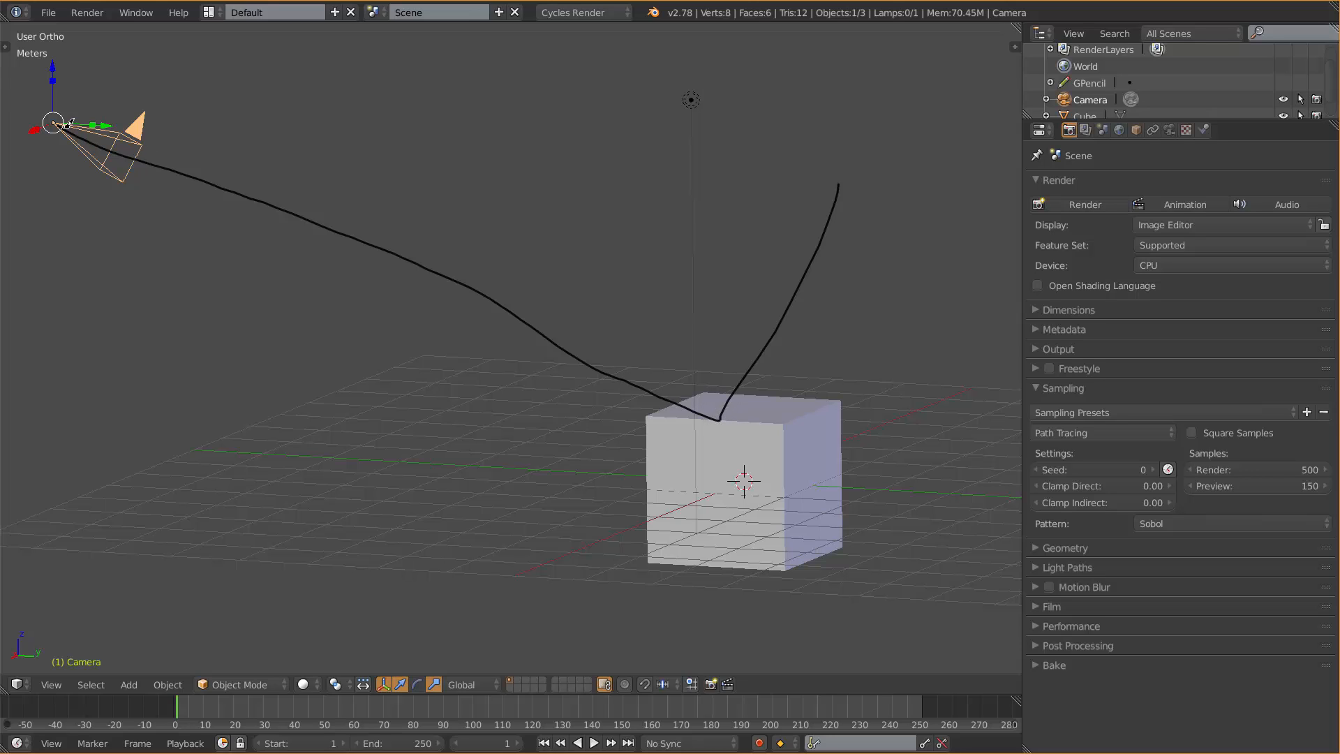
drag(70, 126, 463, 371)
drag(118, 149, 516, 374)
drag(243, 191, 403, 234)
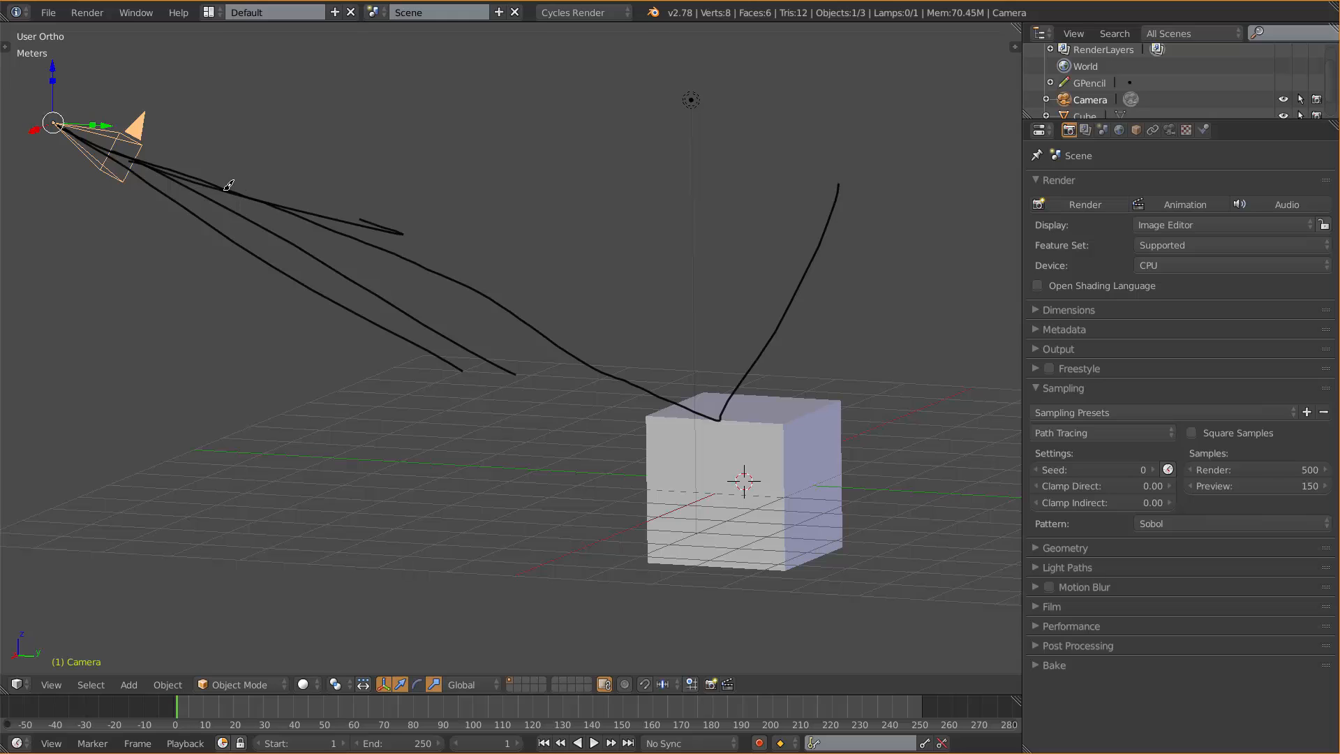
mouse_move(64, 140)
mouse_down()
mouse_move(234, 183)
mouse_move(432, 292)
mouse_up()
drag(87, 170, 436, 342)
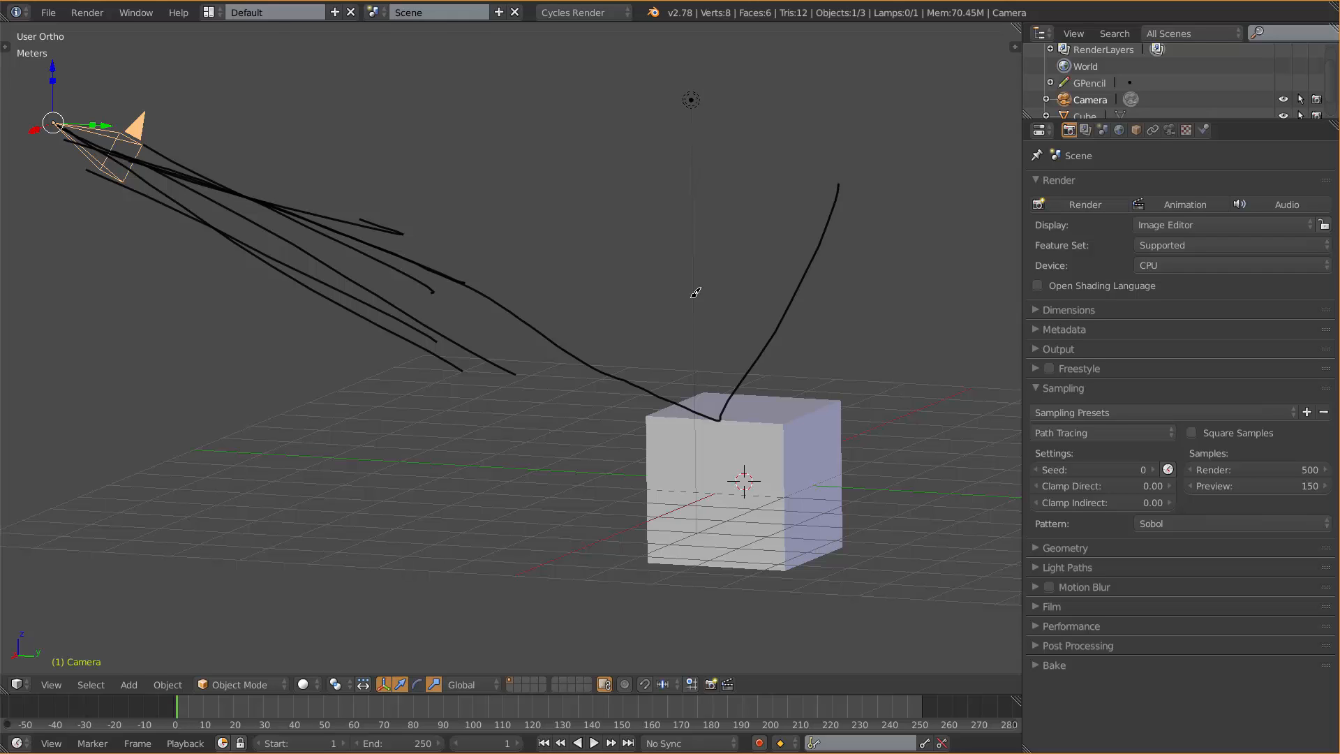
mouse_move(691, 105)
mouse_down()
mouse_move(687, 451)
mouse_move(157, 158)
mouse_move(96, 143)
mouse_up()
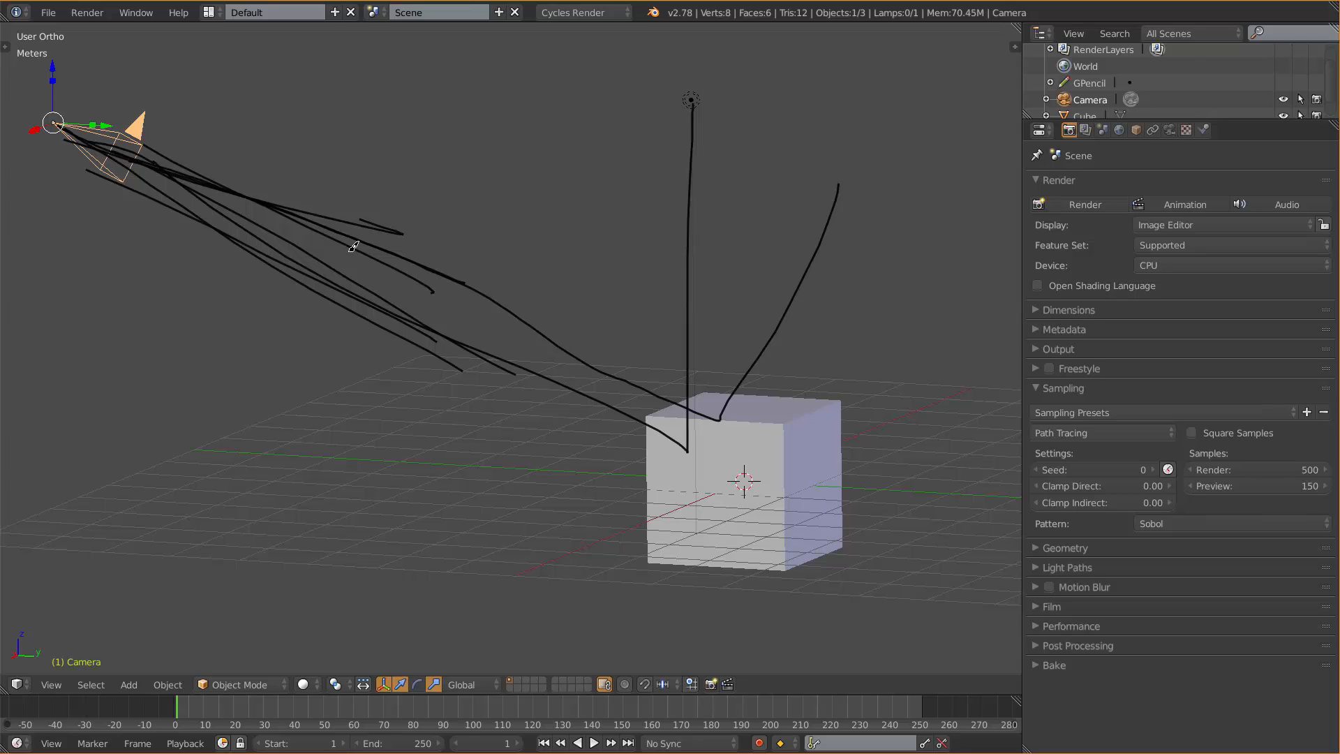
- Remove the grease pencil data block that holds the sketched rays from the scene
key(n)
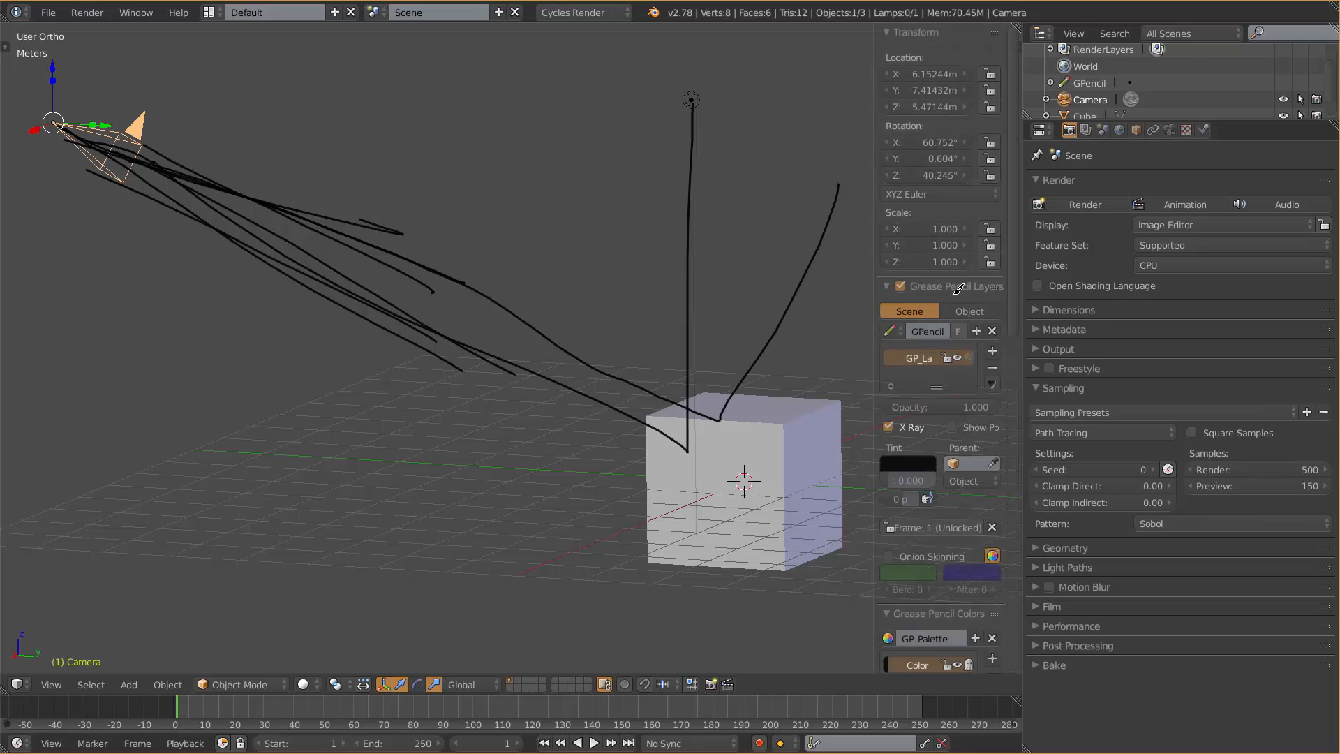
click(992, 331)
key(n)
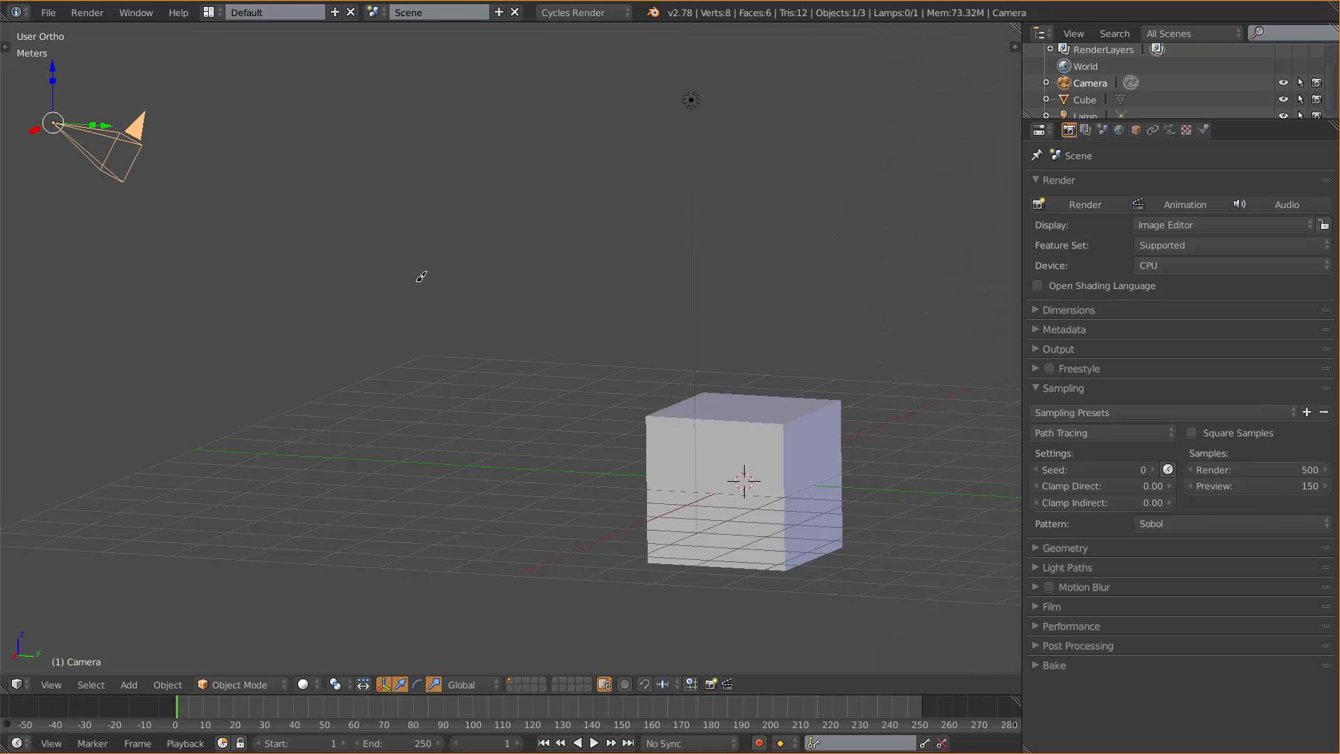
- Review the integrator choices again and choose Path Tracing
scroll(451, 249, down, 2)
middle_drag(452, 248, 520, 278)
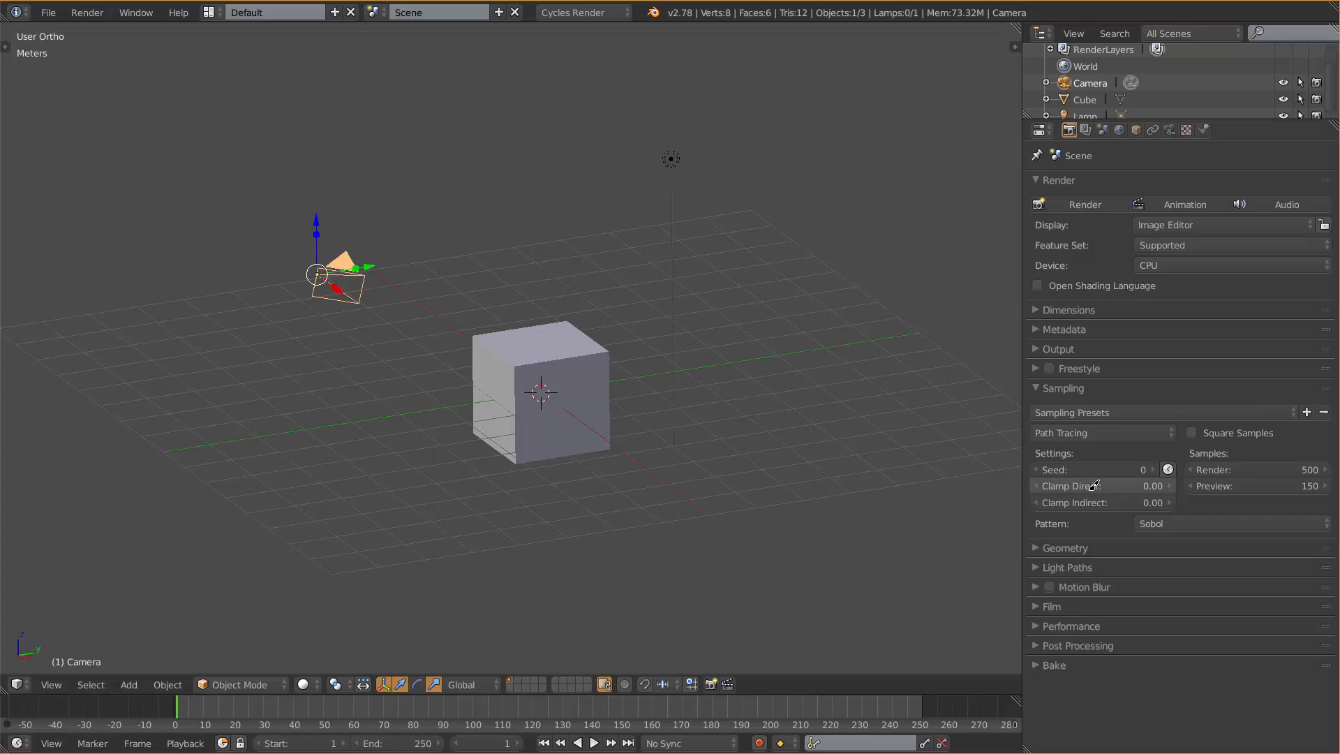
click(1084, 430)
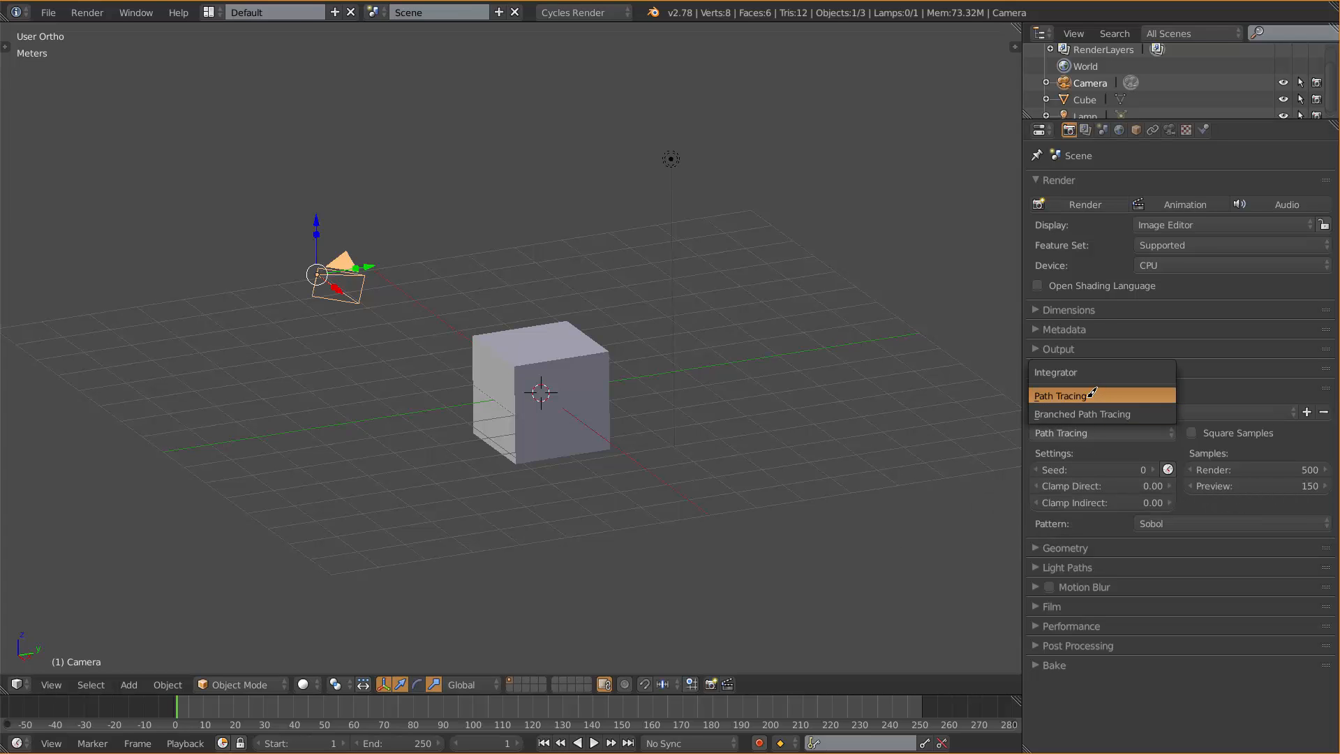
click(1087, 396)
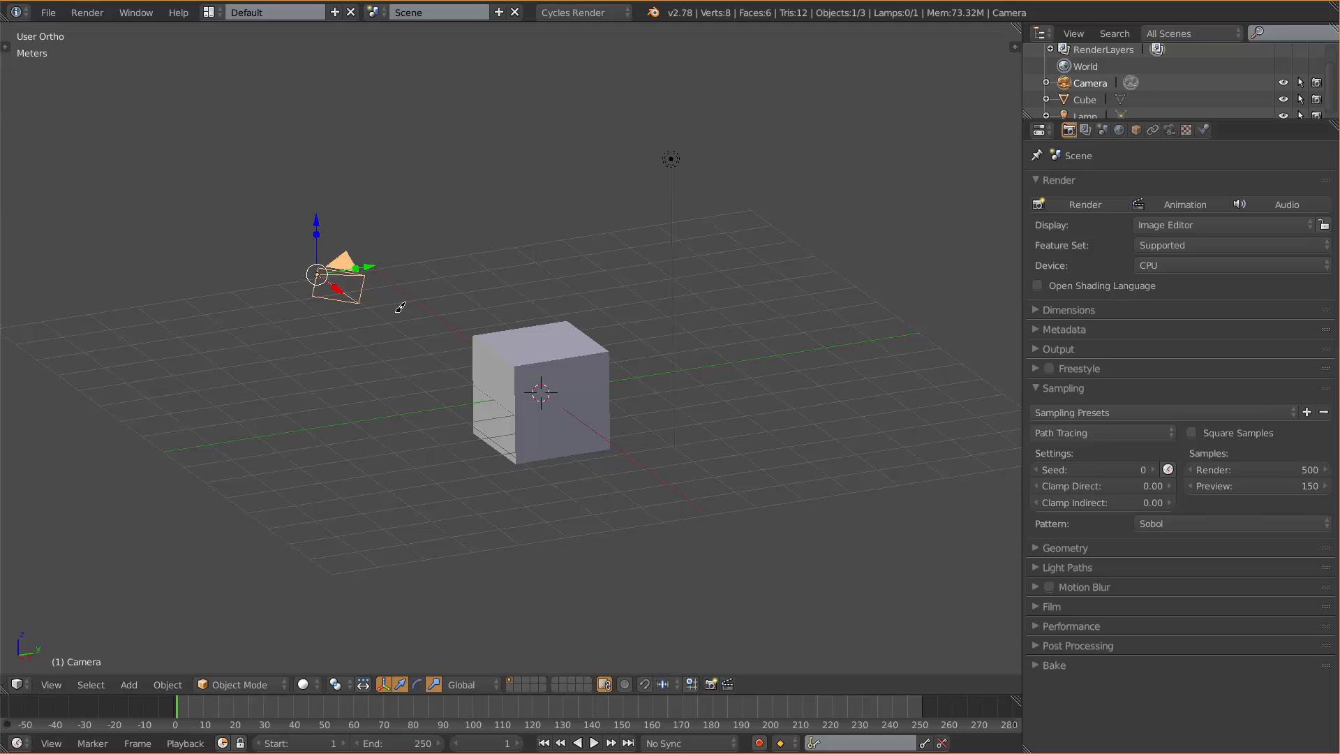
- Start rendering the current frame and examine the cube's surfaces up close for grain
middle_drag(464, 350, 287, 239)
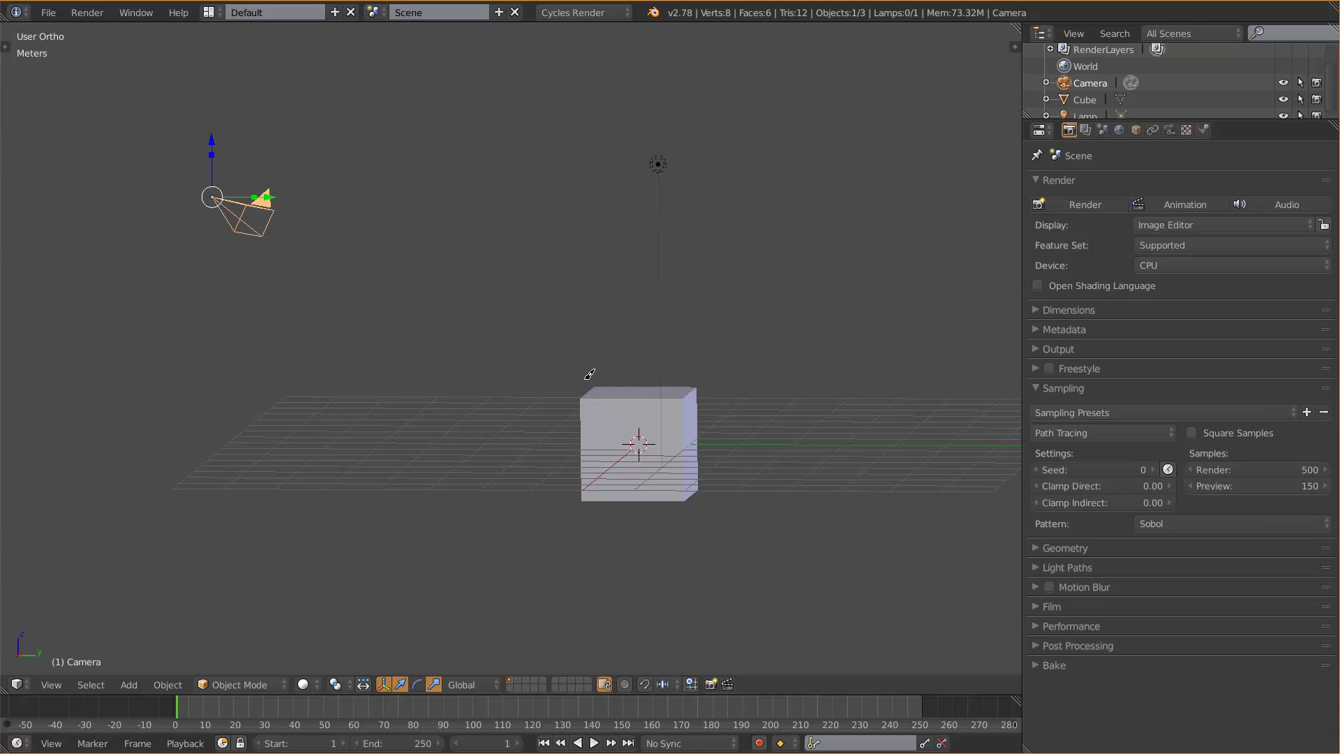
key(F12)
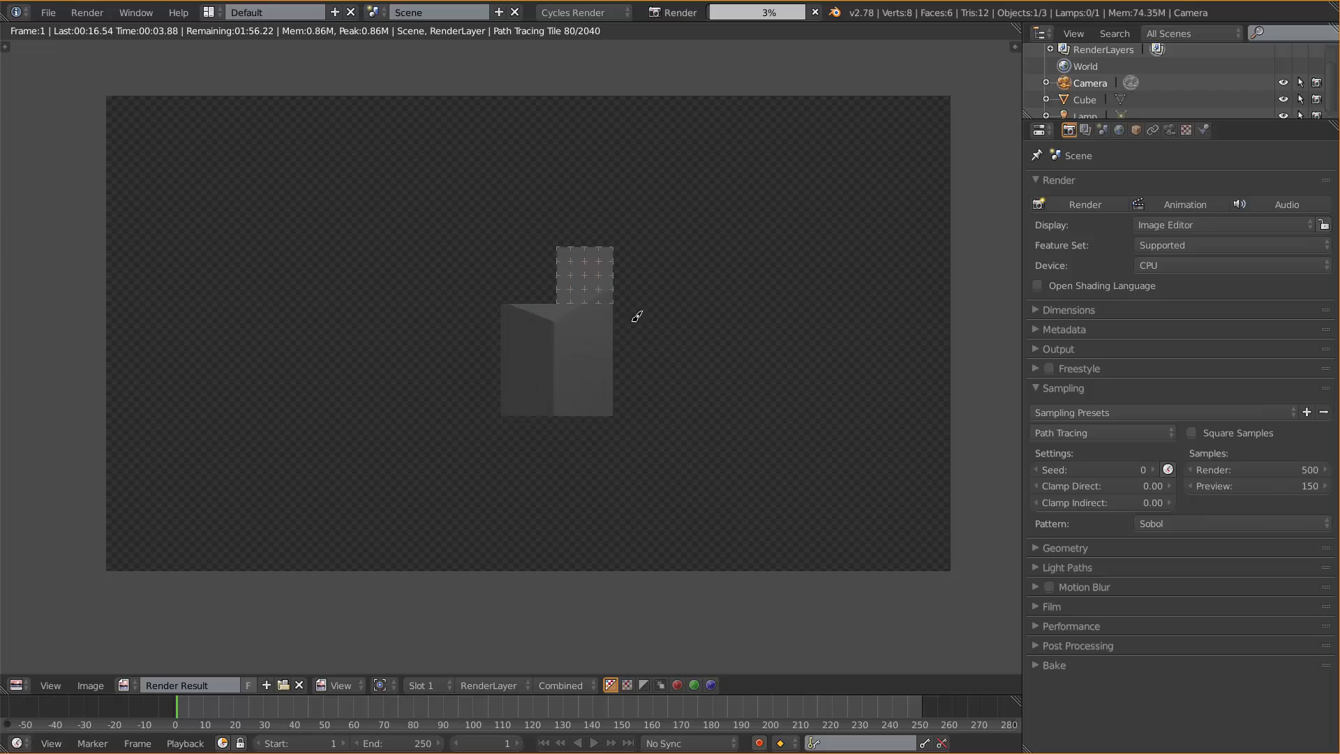
scroll(568, 238, up, 6)
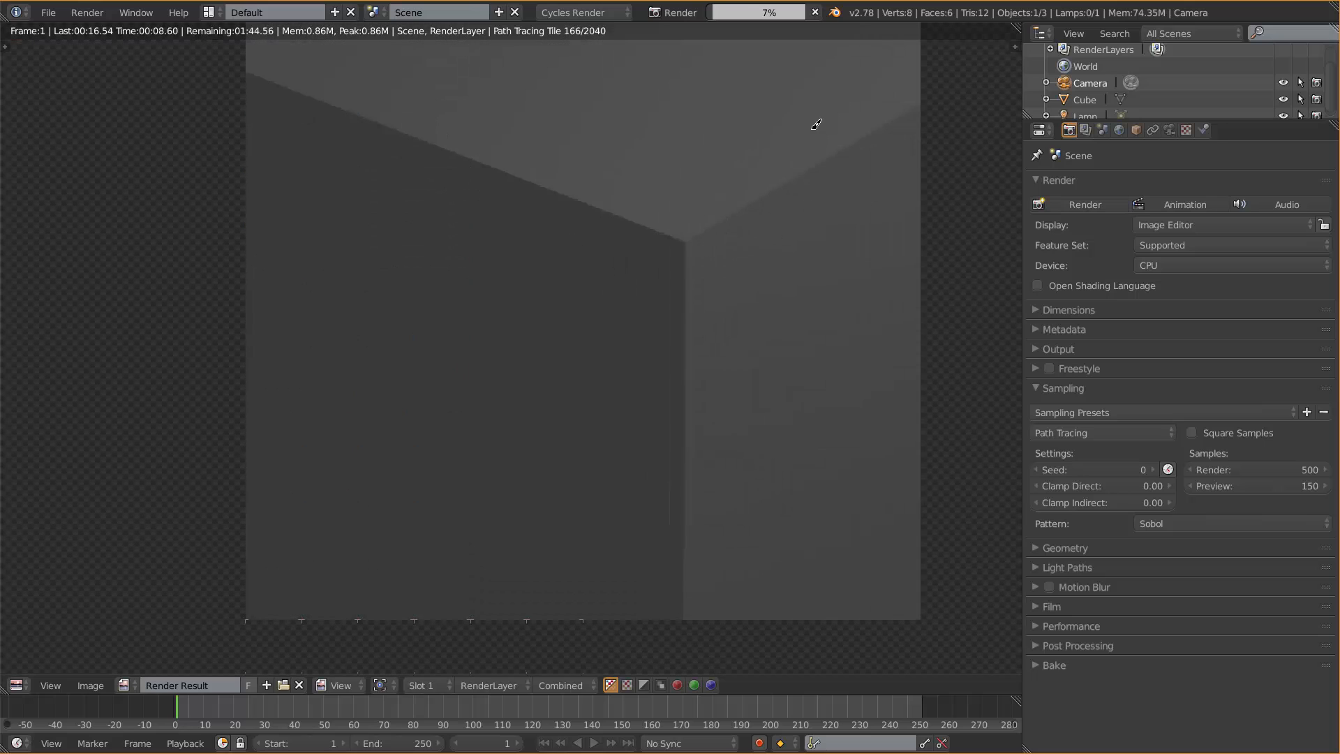
middle_drag(817, 125, 626, 450)
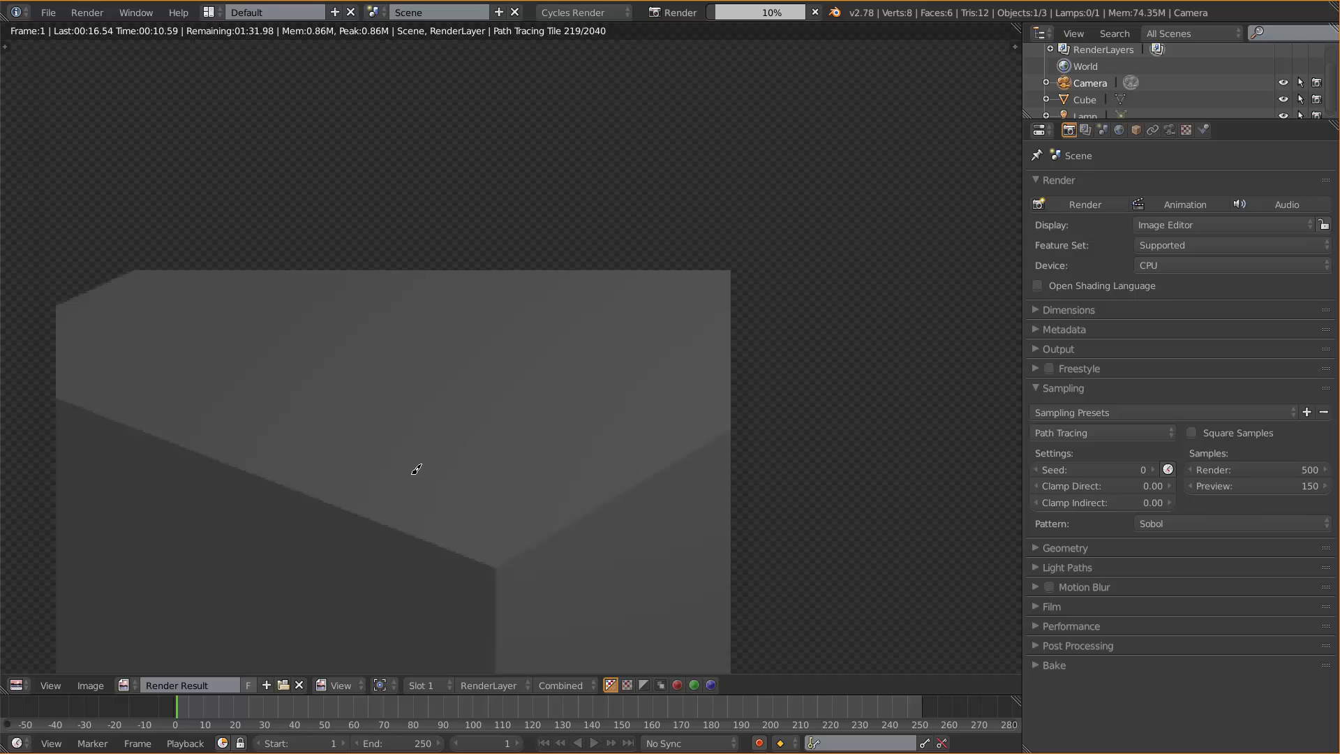
middle_drag(354, 473, 370, 452)
middle_drag(685, 511, 439, 449)
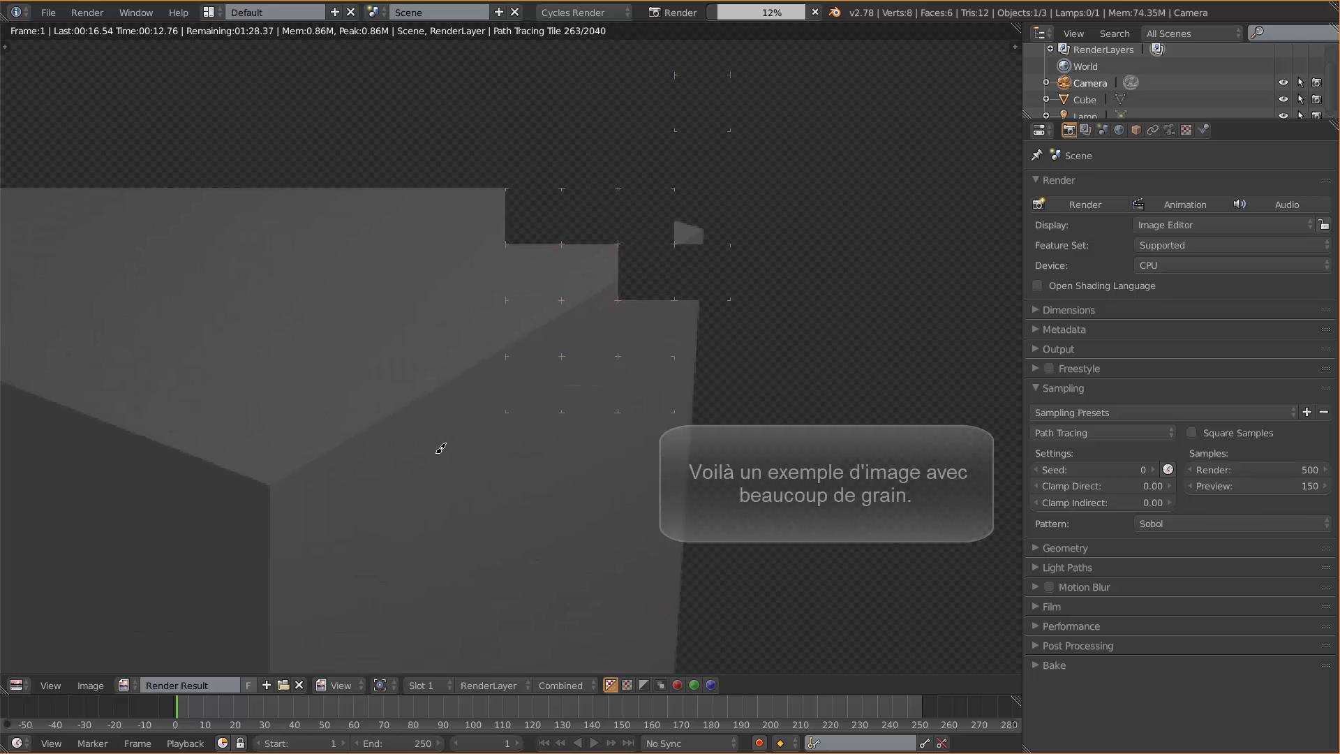
middle_drag(623, 393, 669, 175)
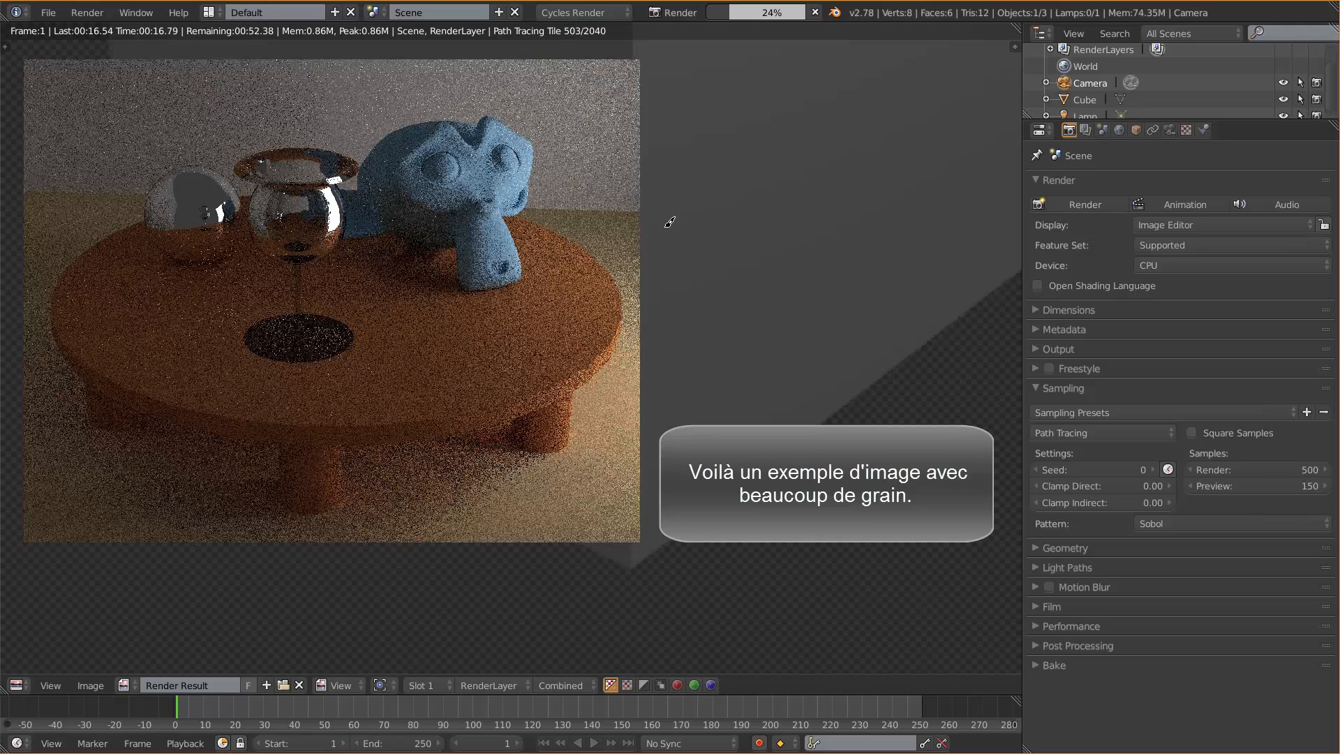
- Cancel the running render, look over the partial image of the cube, and return to the 3D view
key(Escape)
middle_drag(642, 317, 420, 625)
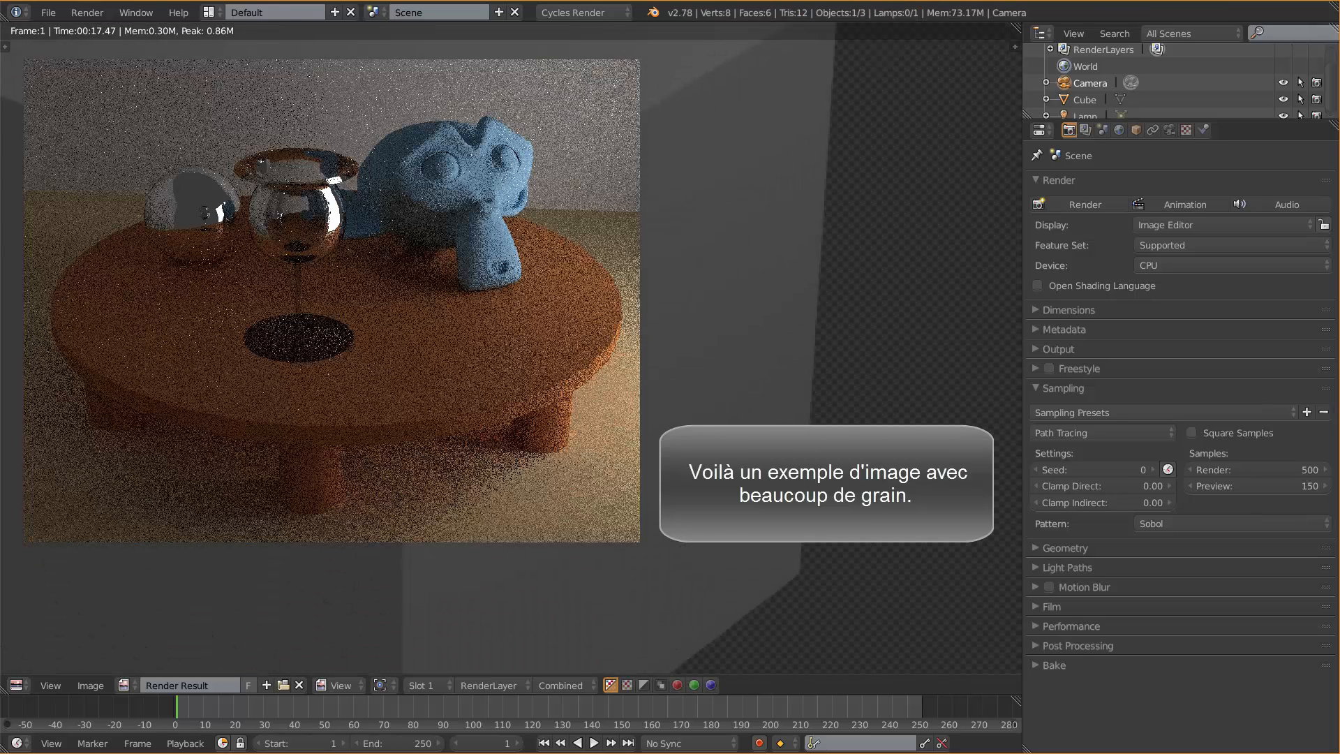
scroll(511, 348, down, 4)
scroll(511, 348, up, 3)
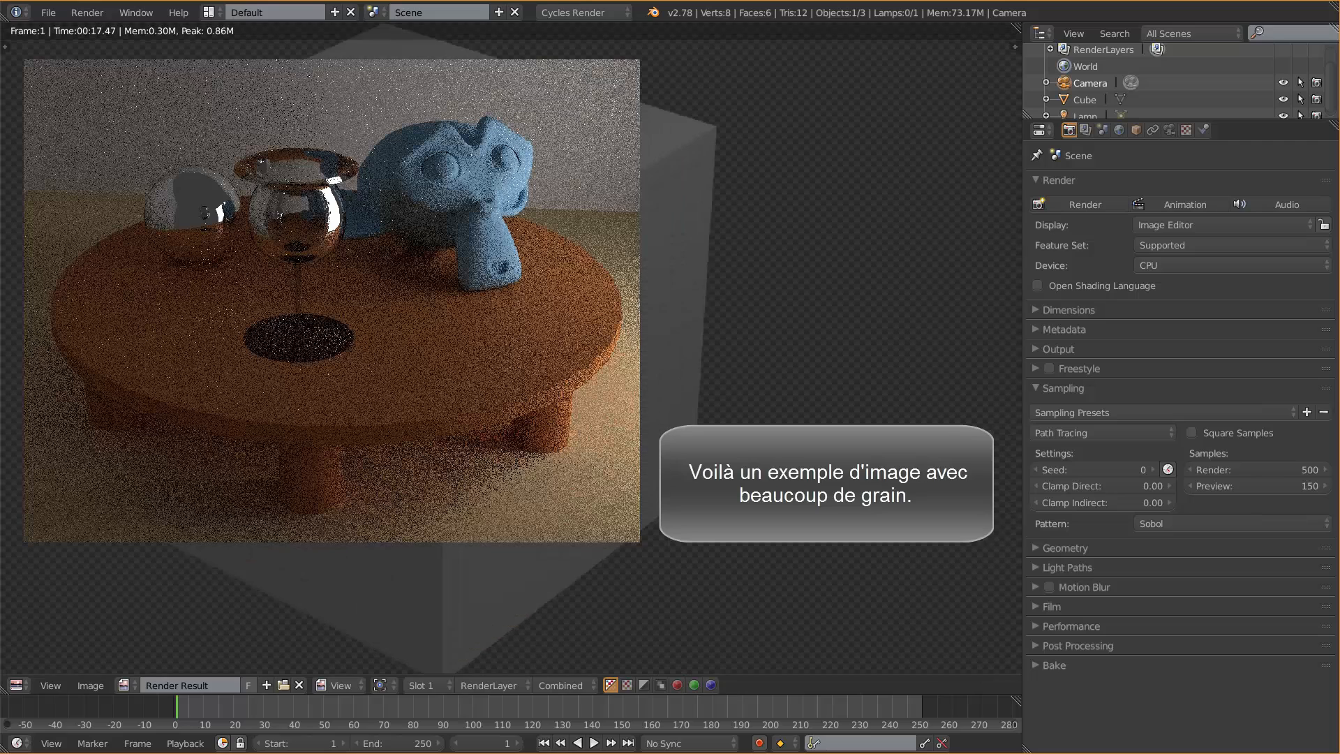
scroll(511, 349, down, 3)
key(Escape)
- Sketch grease pencil rays between the camera, the cube's upper corner and the lamp to illustrate a light path
scroll(631, 395, up, 5)
middle_drag(631, 395, 675, 439)
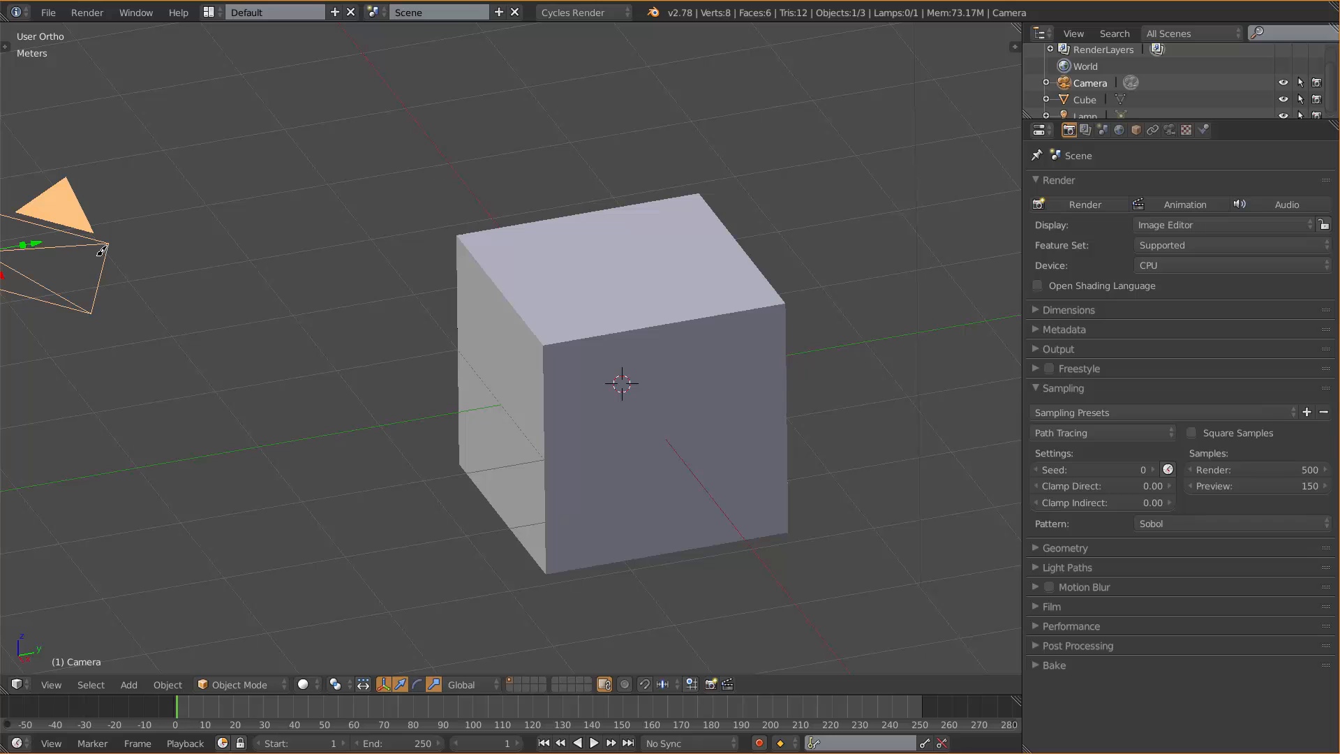
mouse_move(64, 250)
mouse_down()
mouse_move(489, 228)
mouse_move(663, 90)
mouse_up()
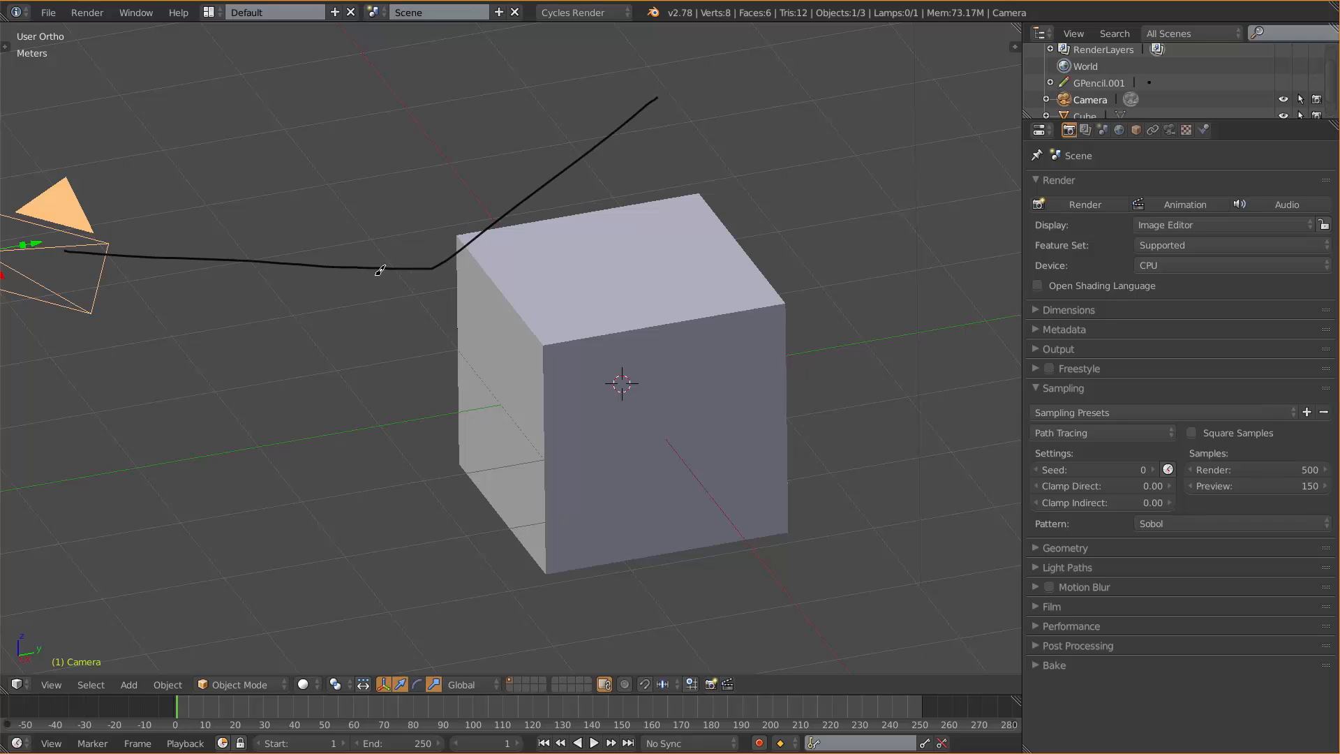
scroll(558, 144, down, 5)
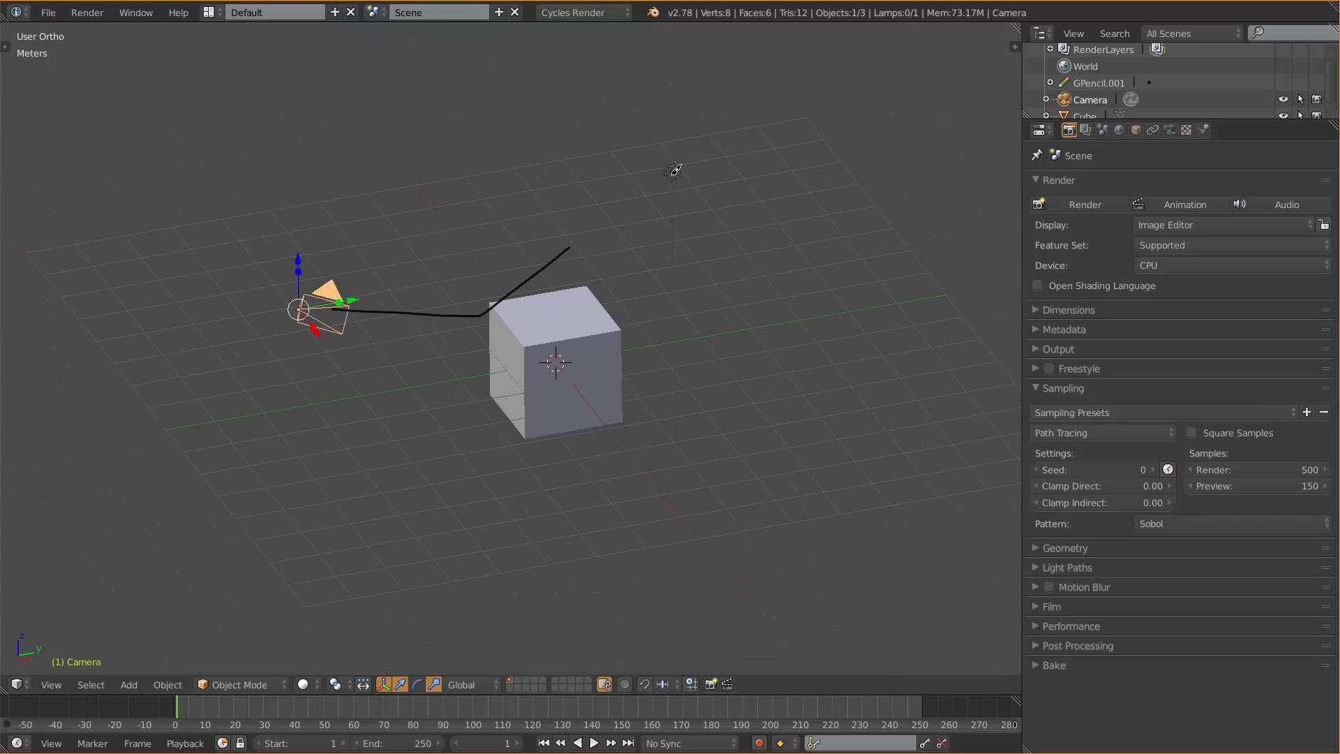
drag(672, 172, 494, 303)
drag(492, 305, 320, 308)
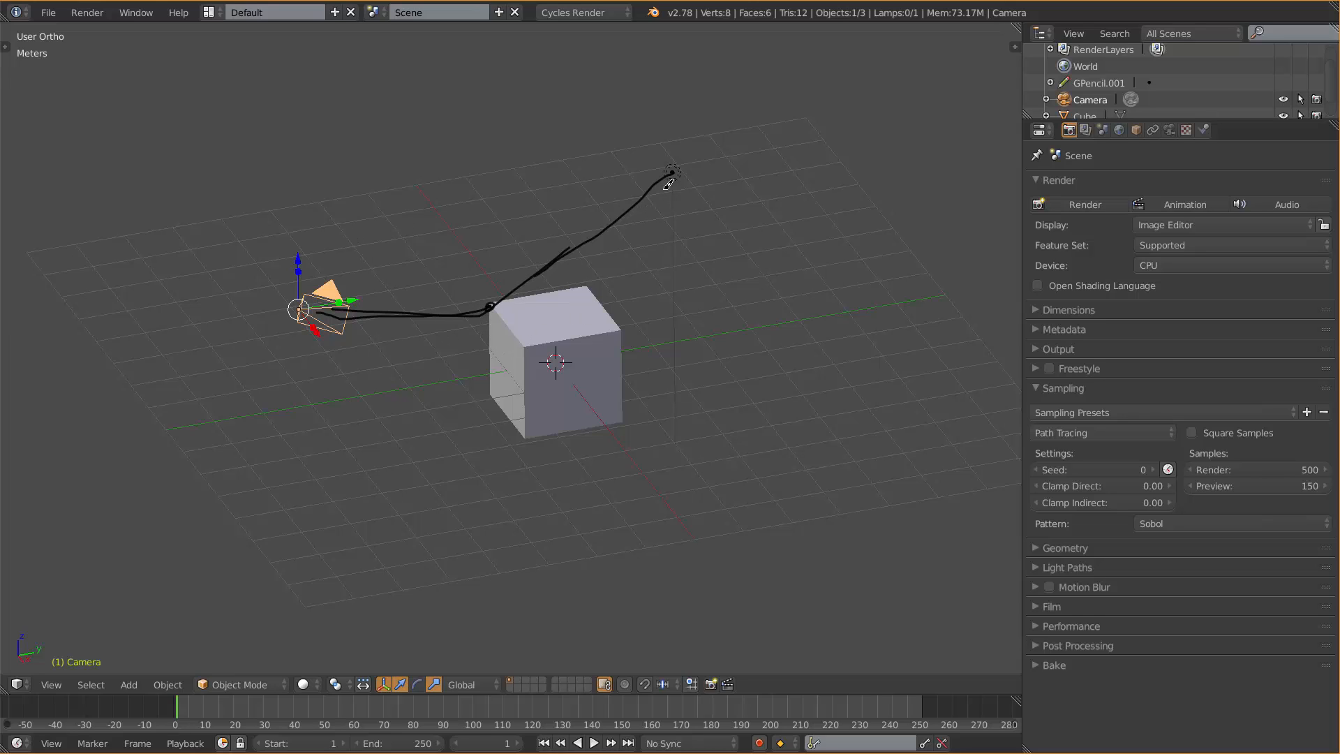
- Sketch additional grease pencil light paths from the lamp to the cube's side and back to the camera, seen from above and from the side
mouse_move(530, 263)
middle_down()
mouse_move(578, 105)
mouse_move(549, 102)
middle_up()
mouse_move(554, 102)
mouse_down()
mouse_move(428, 391)
mouse_move(406, 357)
mouse_move(679, 357)
mouse_up()
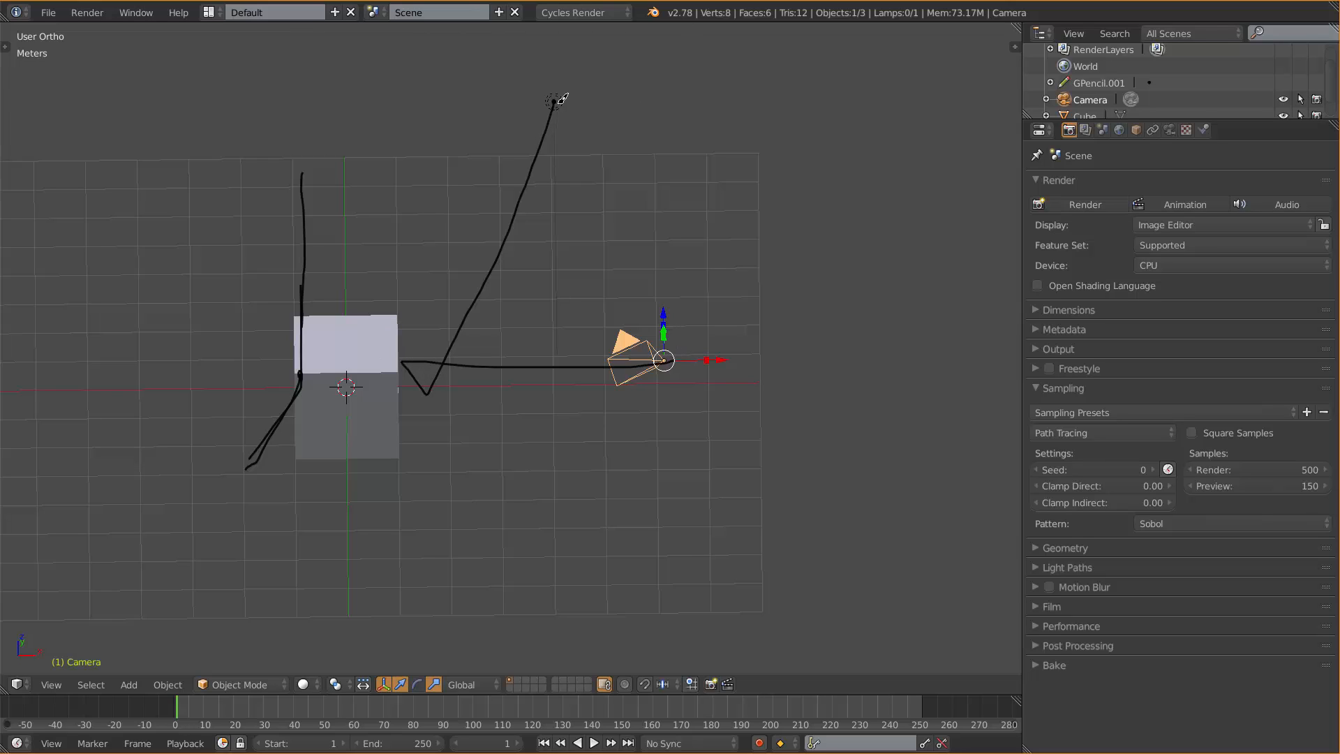
mouse_move(554, 102)
mouse_down()
mouse_move(441, 380)
mouse_move(402, 348)
mouse_move(656, 361)
mouse_up()
mouse_move(656, 361)
middle_down()
mouse_move(578, 391)
mouse_move(591, 347)
middle_up()
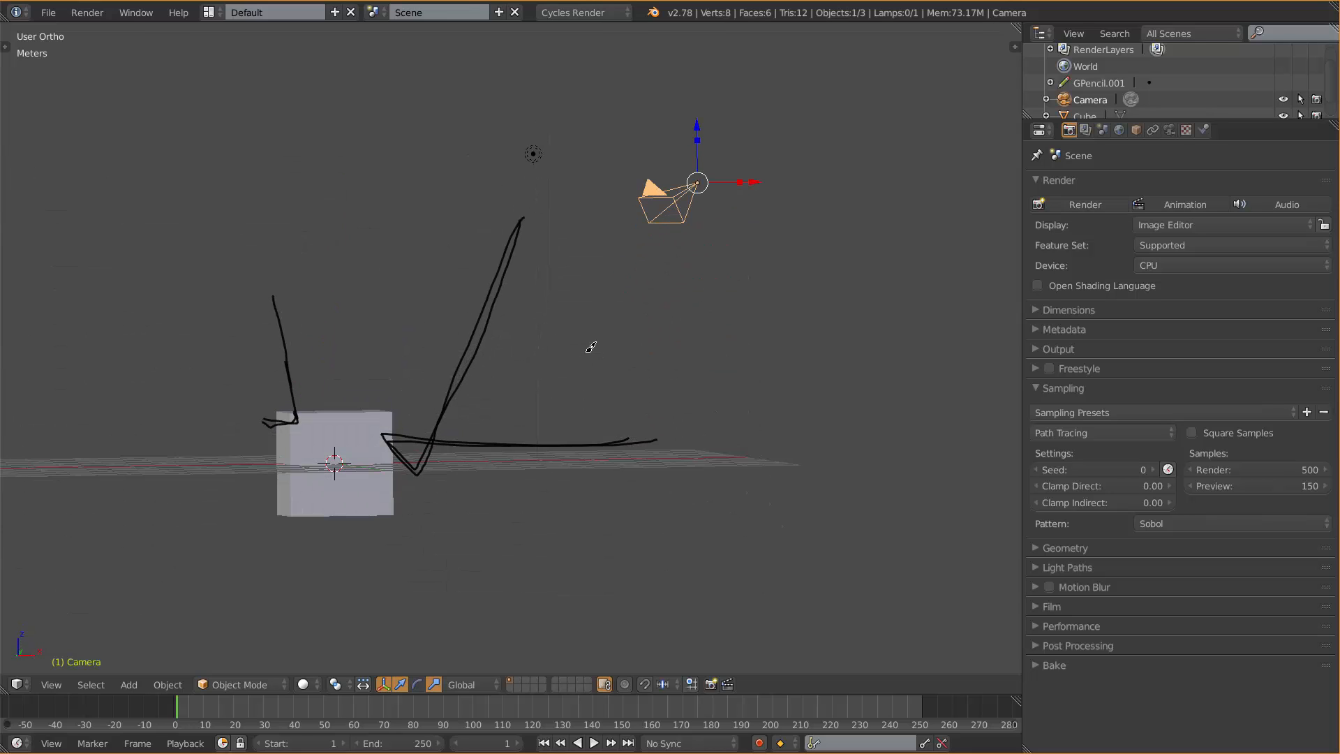
mouse_move(526, 176)
mouse_down()
mouse_move(428, 516)
mouse_move(397, 459)
mouse_move(586, 297)
mouse_move(681, 188)
mouse_up()
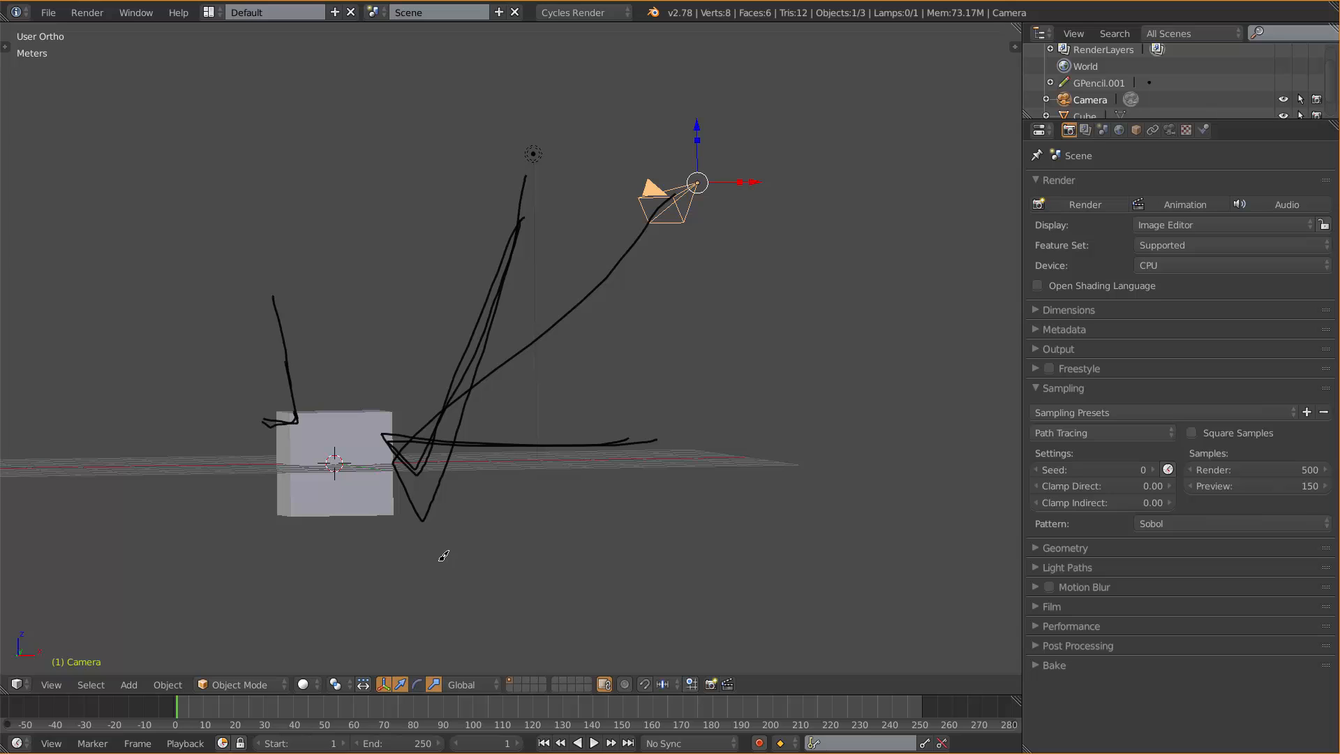
- Preview the cube in the 3D view with Rendered viewport shading
mouse_move(657, 208)
middle_down()
mouse_move(475, 341)
mouse_move(495, 326)
middle_up()
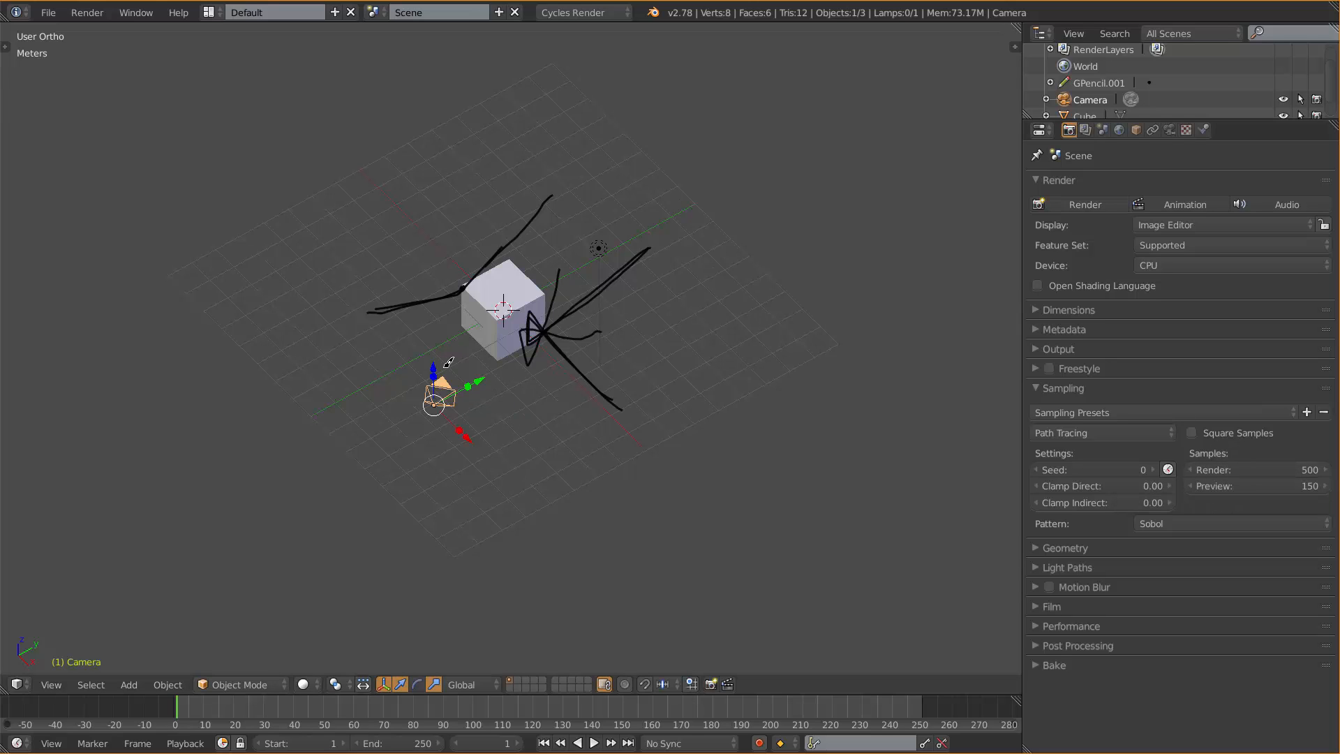
middle_drag(449, 363, 392, 287)
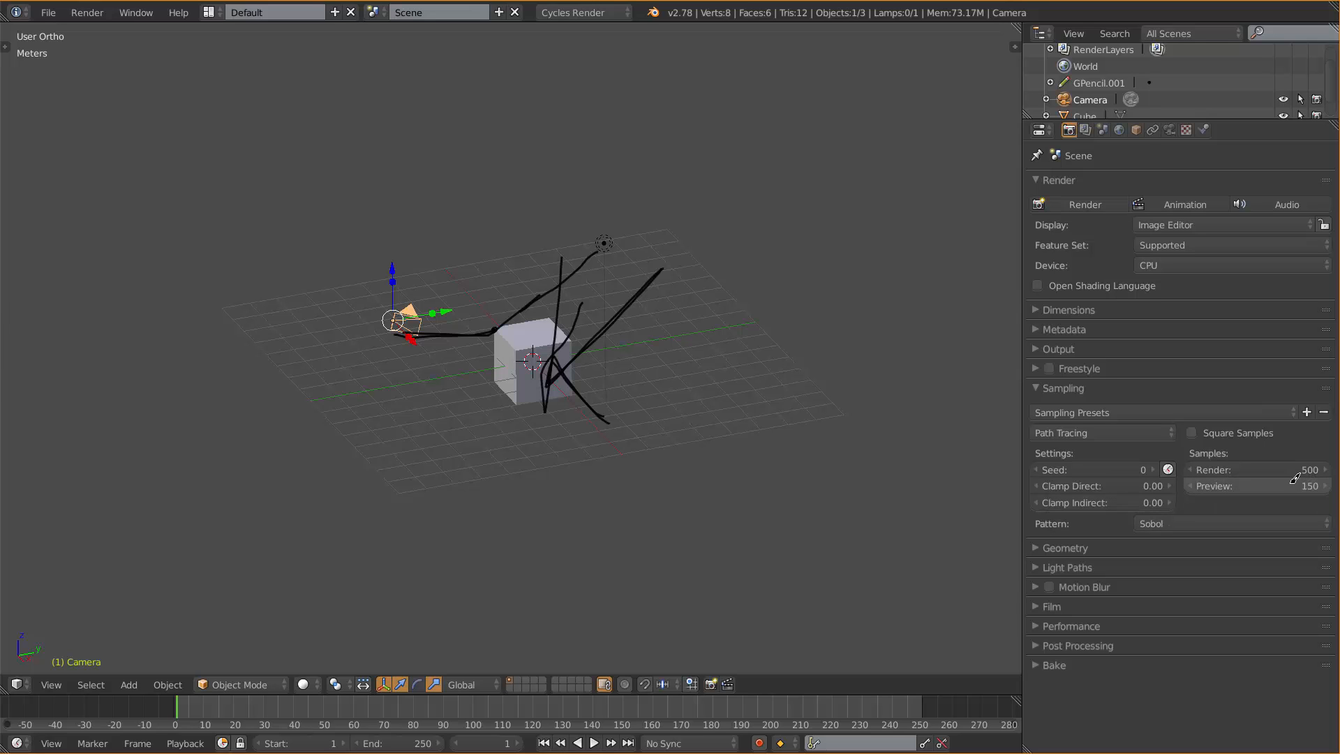
key(shift+z)
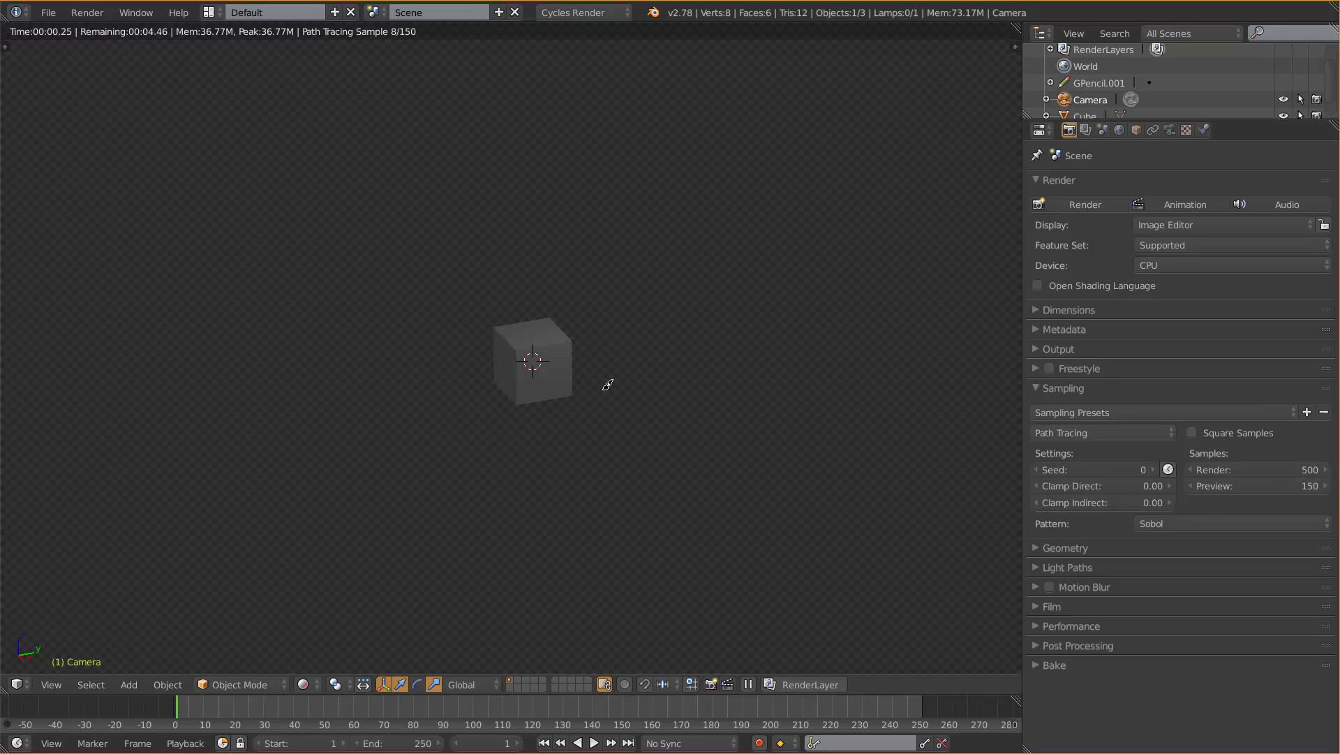
- Inspect the rendered preview of the cube up close and return the 3D view to Solid shading
scroll(539, 342, up, 7)
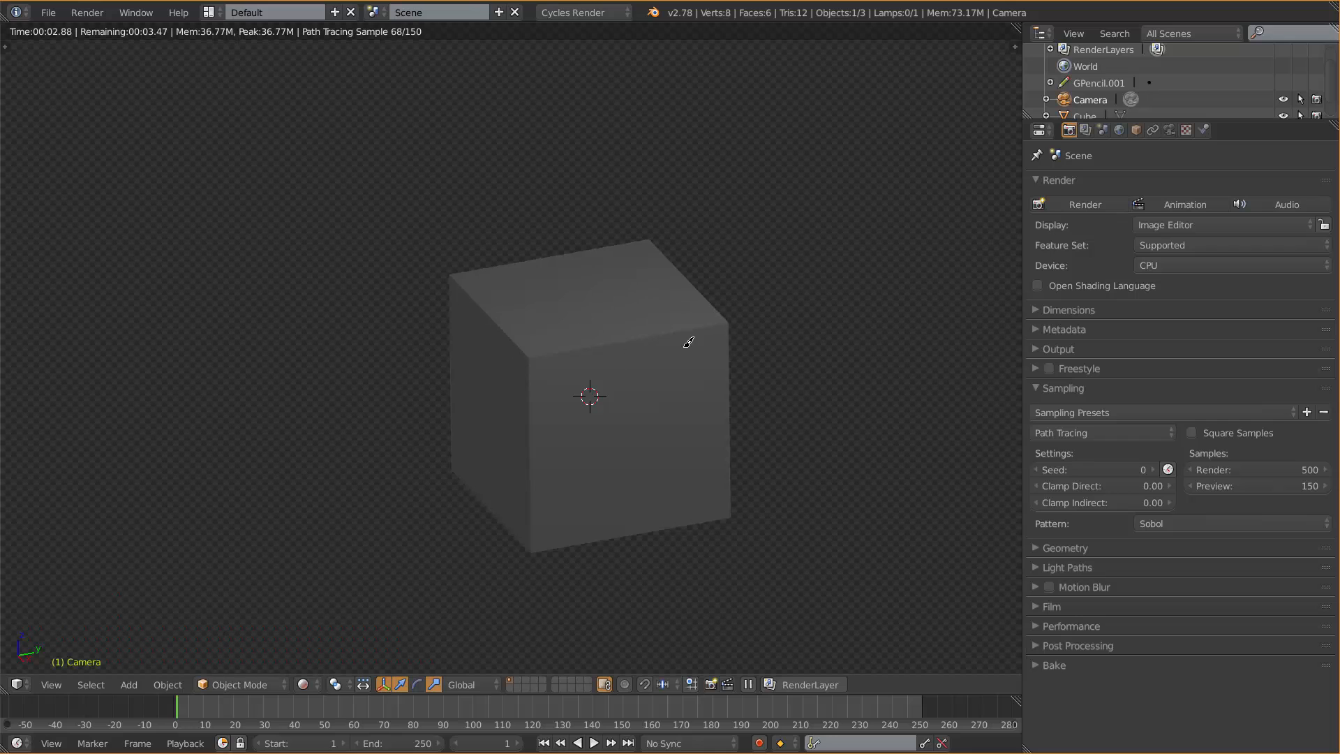
key(shift+z)
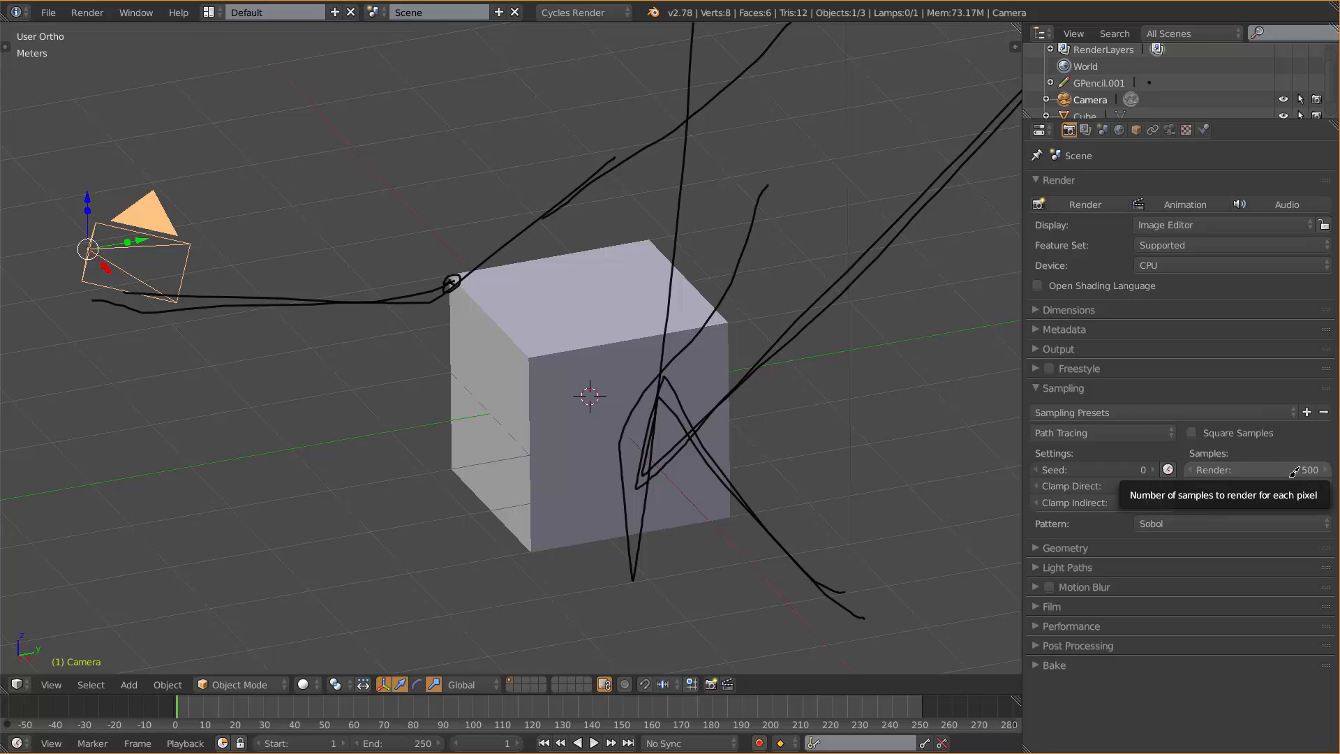
- Review the resolution settings under Dimensions and the random sampling pattern option under Sampling
click(1036, 307)
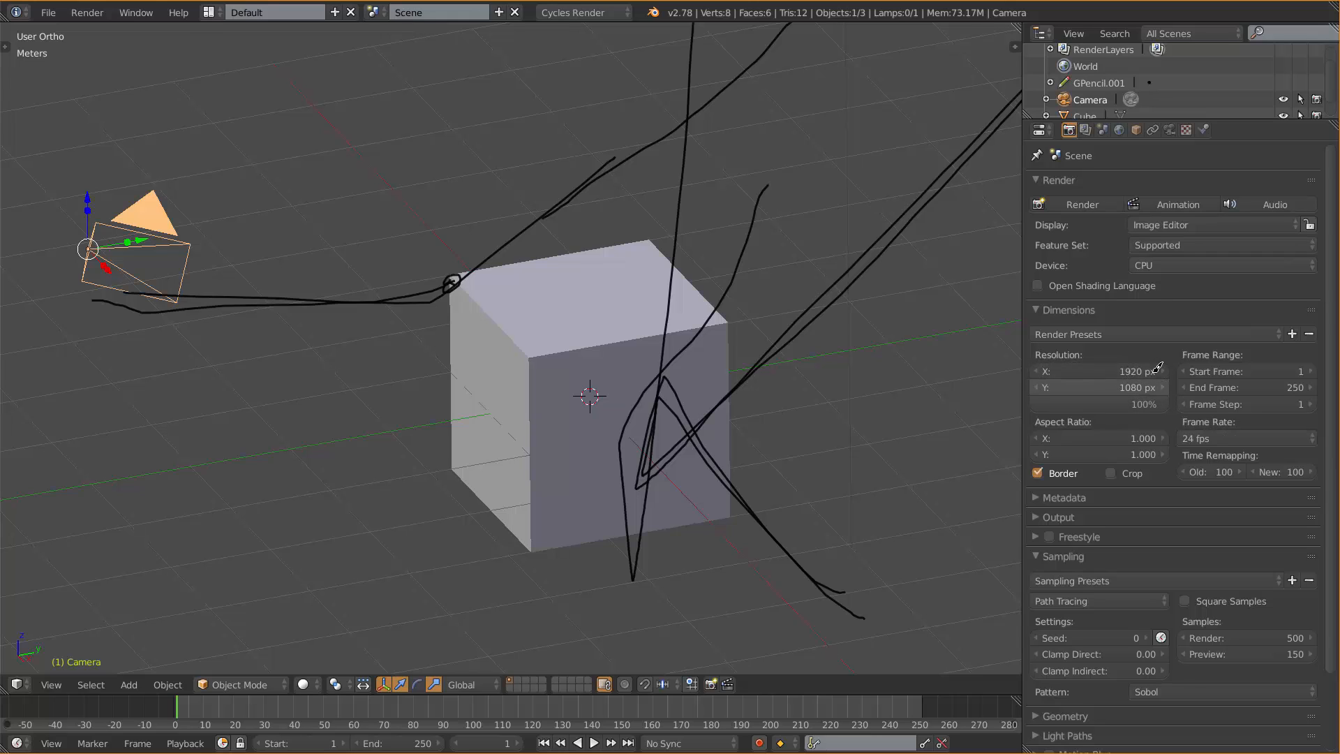
click(1042, 308)
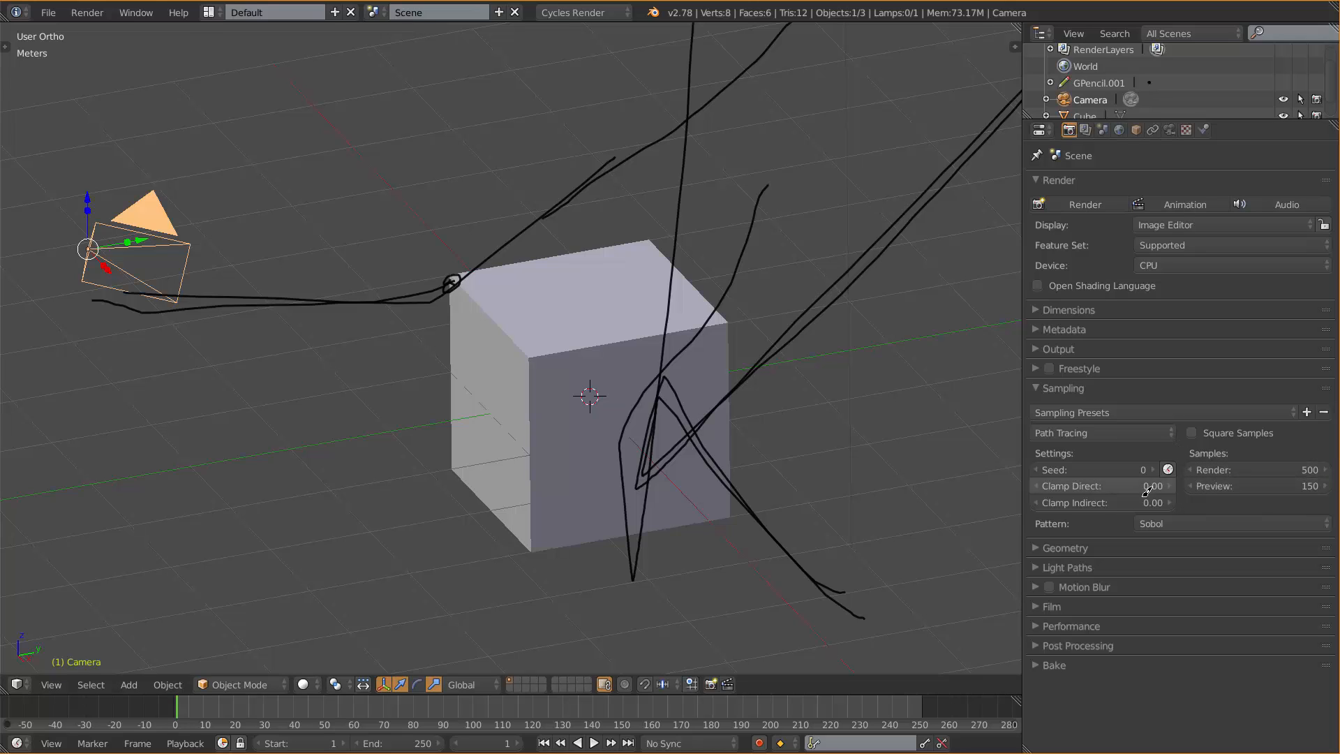
click(1161, 522)
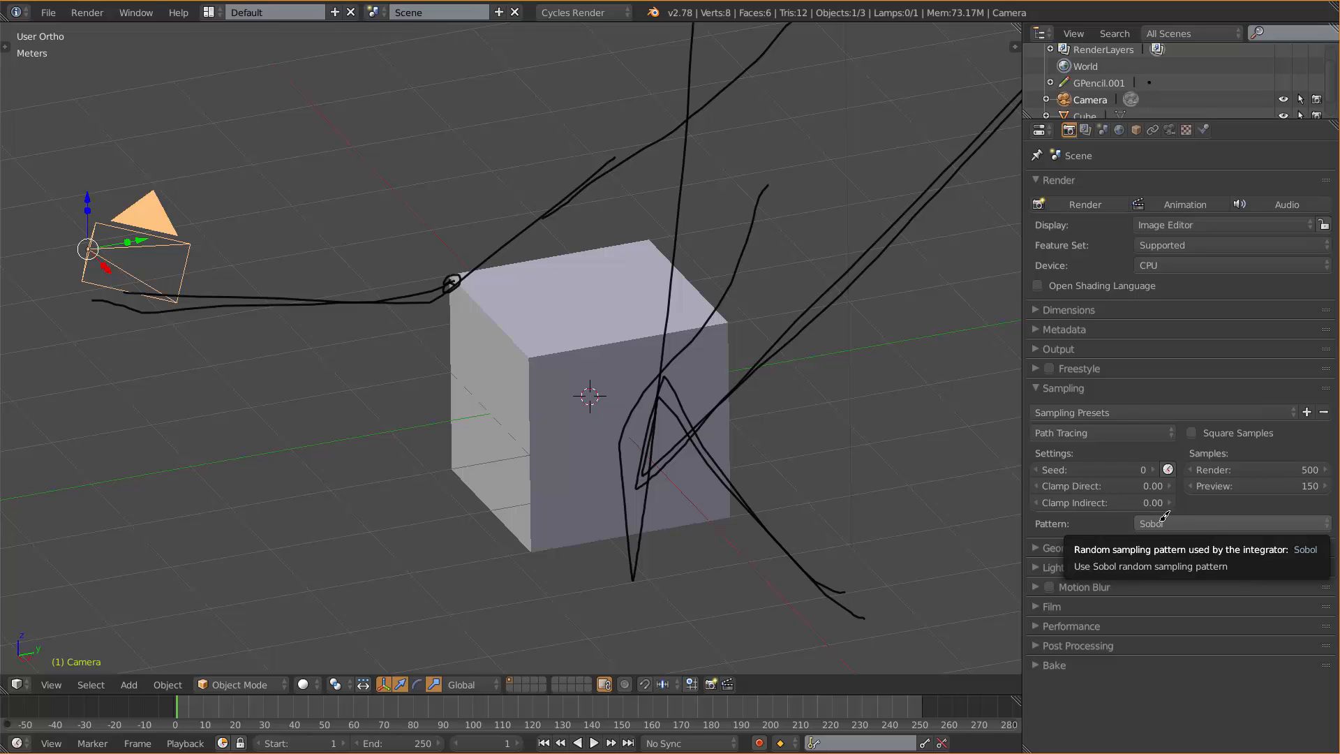
- Review the Geometry section's volume sampling settings and open the Light Paths settings
click(1041, 386)
click(1040, 405)
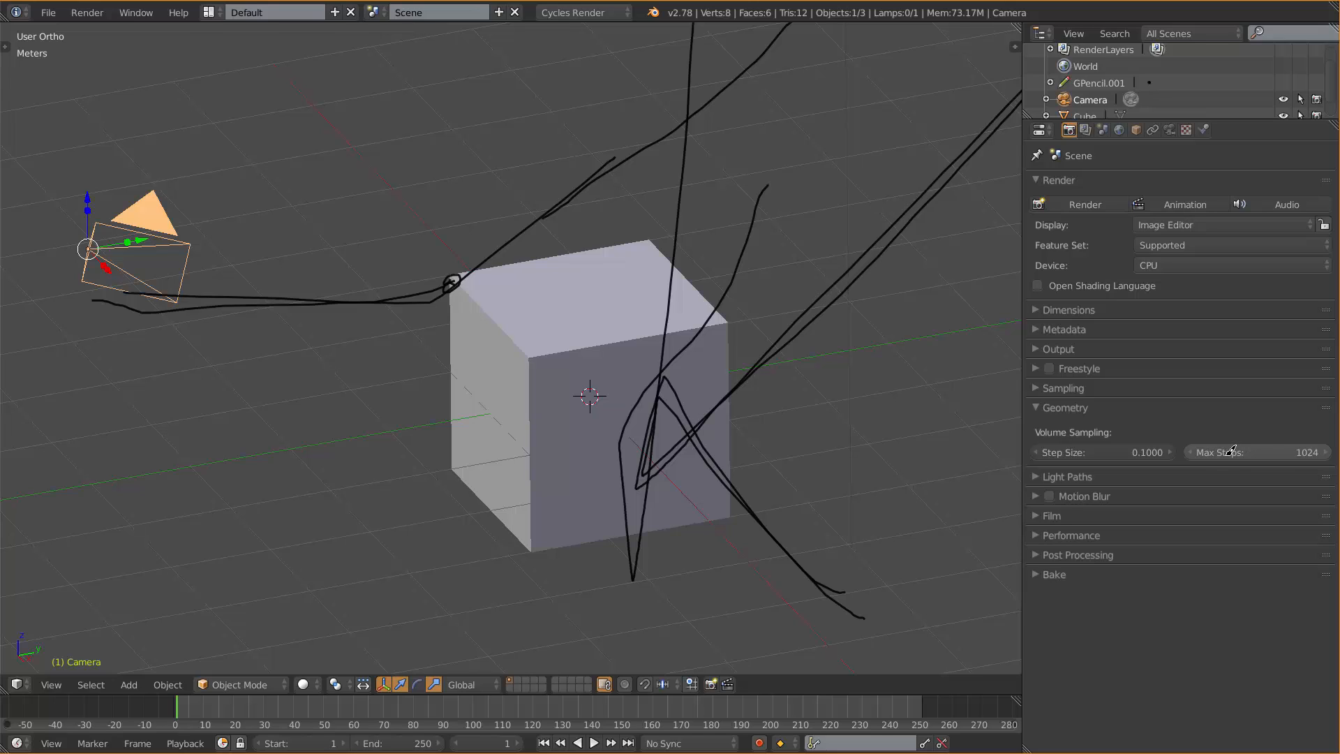
click(1037, 405)
click(1041, 421)
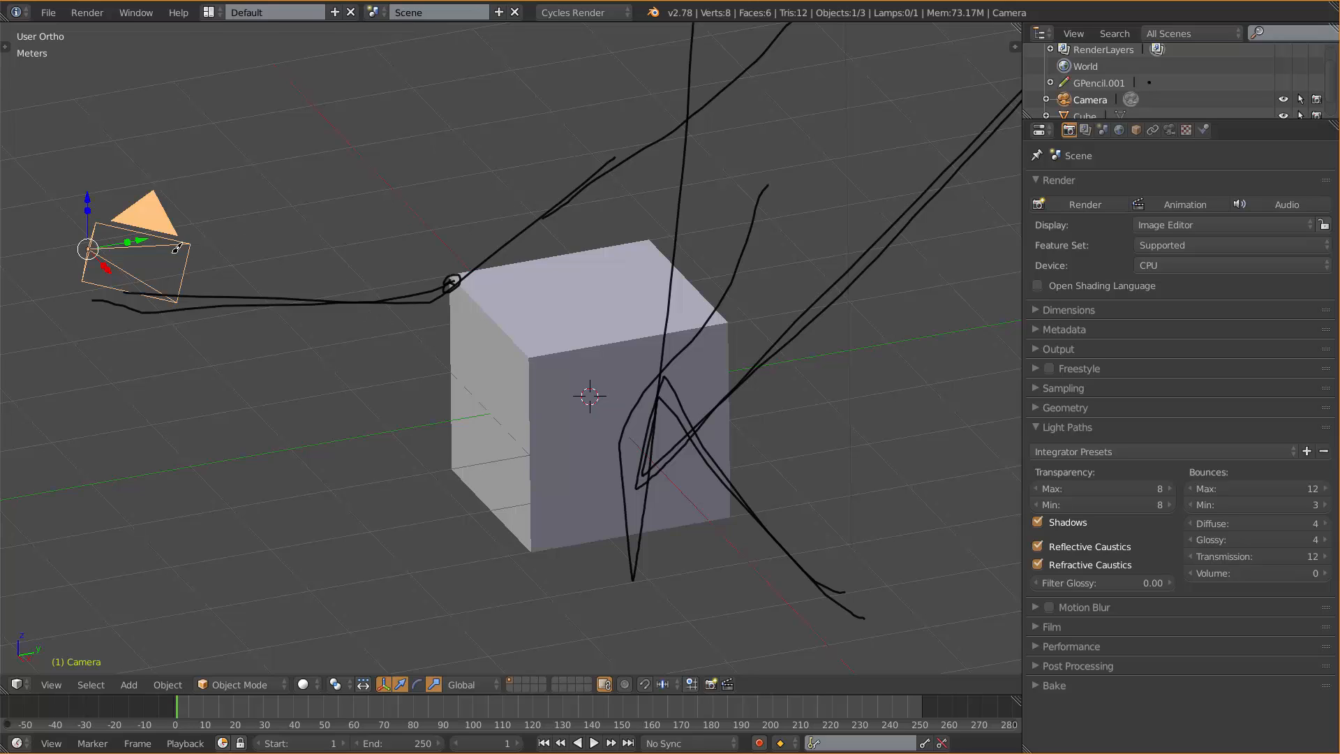
- Sketch a long grease pencil ray from the camera bouncing repeatedly around the cube to illustrate light bounces
mouse_move(91, 248)
mouse_down()
mouse_move(546, 333)
mouse_move(524, 147)
mouse_move(834, 190)
mouse_move(1003, 159)
mouse_move(761, 394)
mouse_move(565, 95)
mouse_move(579, 110)
mouse_up()
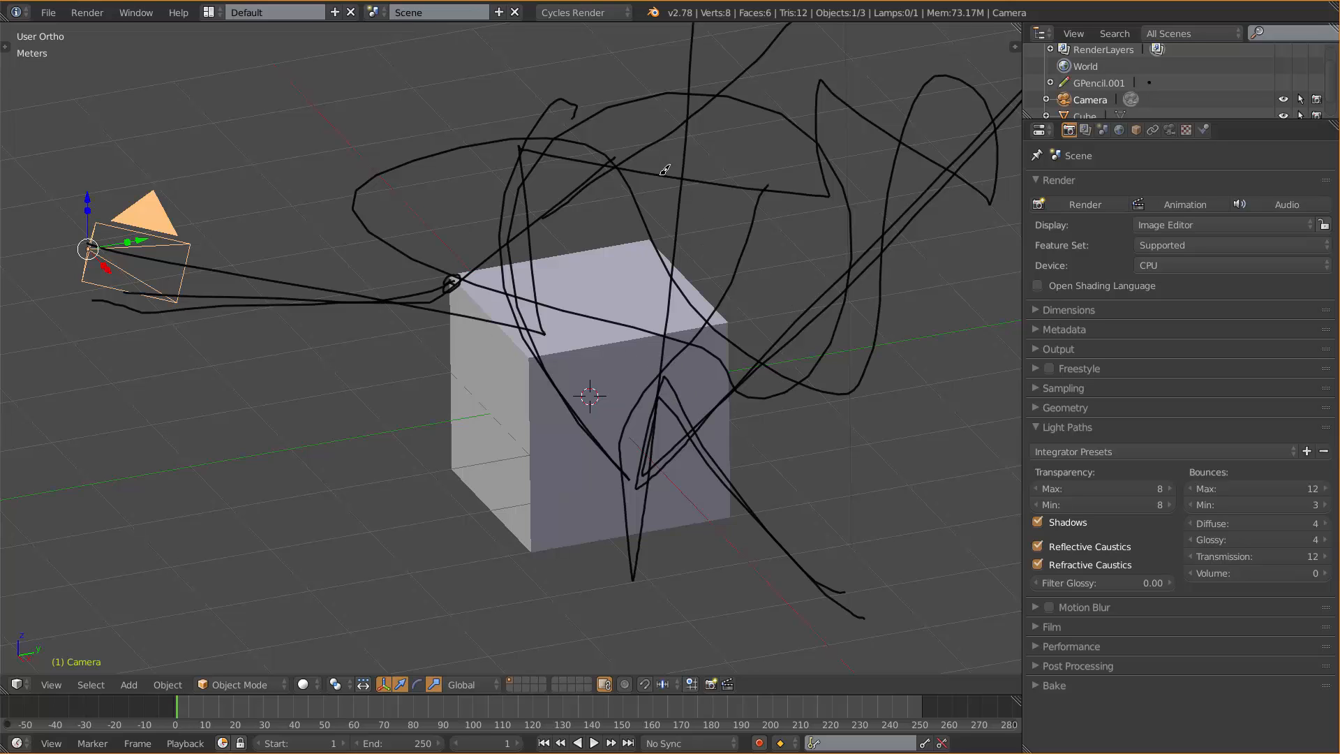
- Remove the scene's grease pencil data to clear all the sketched light rays
key(n)
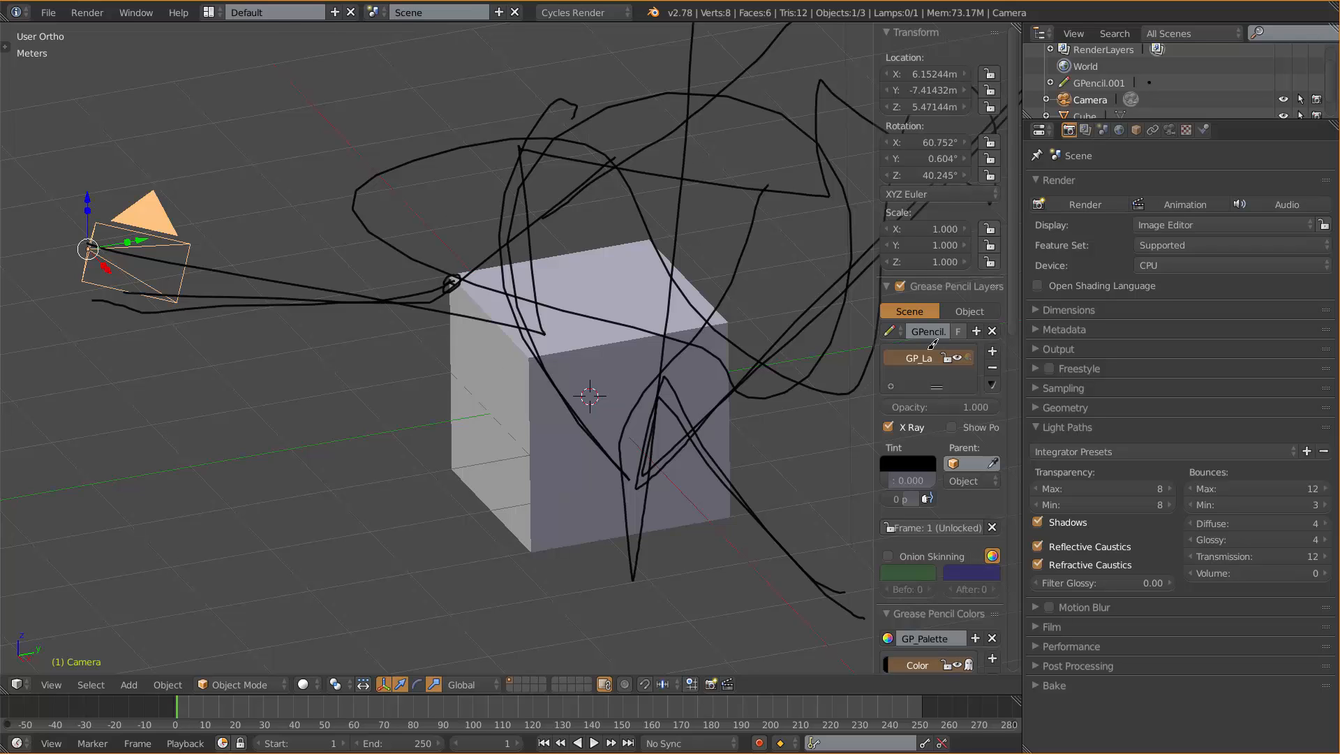
click(992, 331)
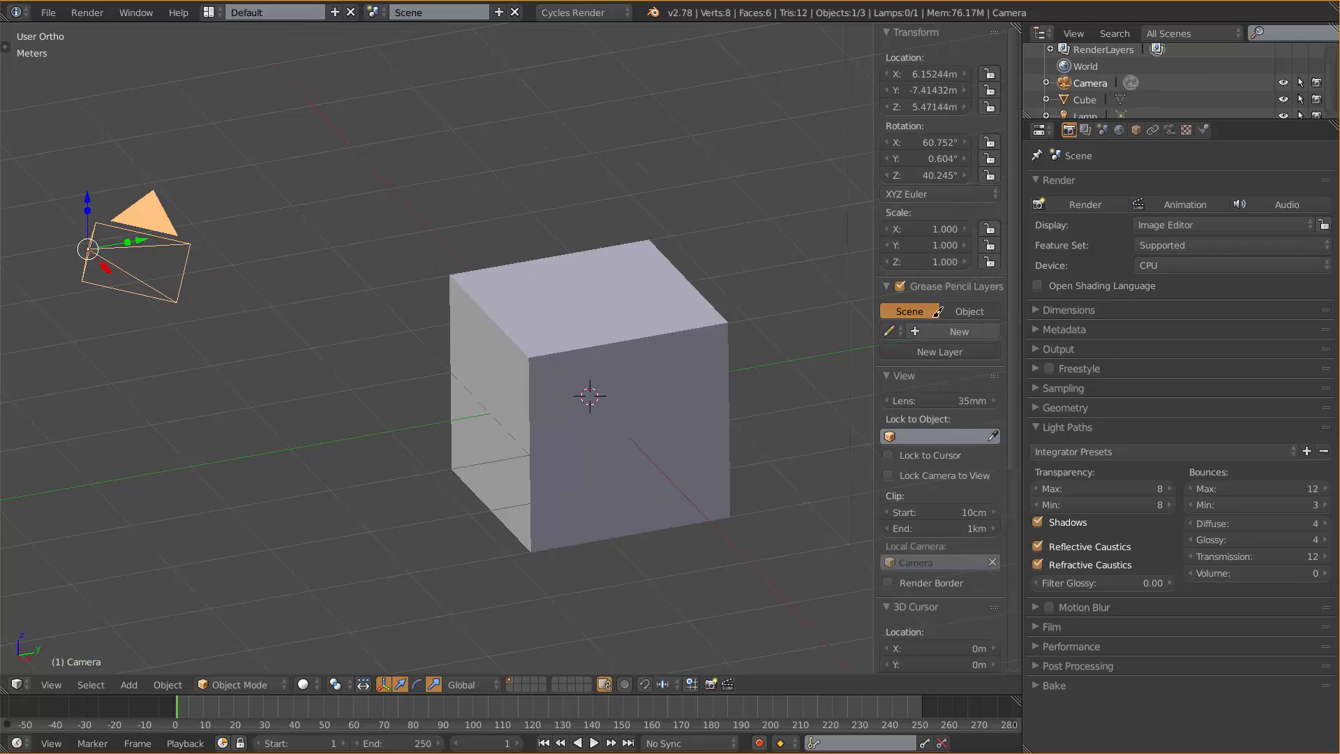
key(n)
- Look through the integrator presets available for Light Paths without applying one
middle_drag(519, 289, 580, 318)
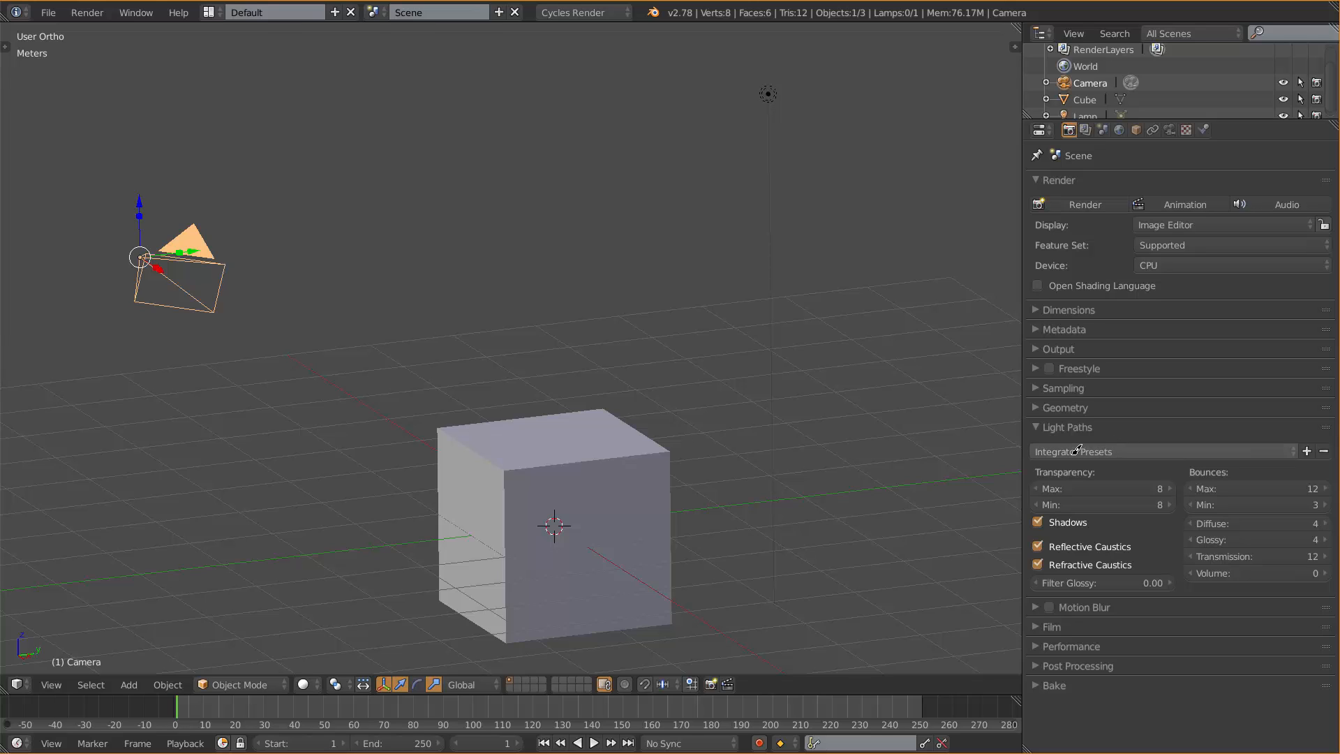
click(1130, 451)
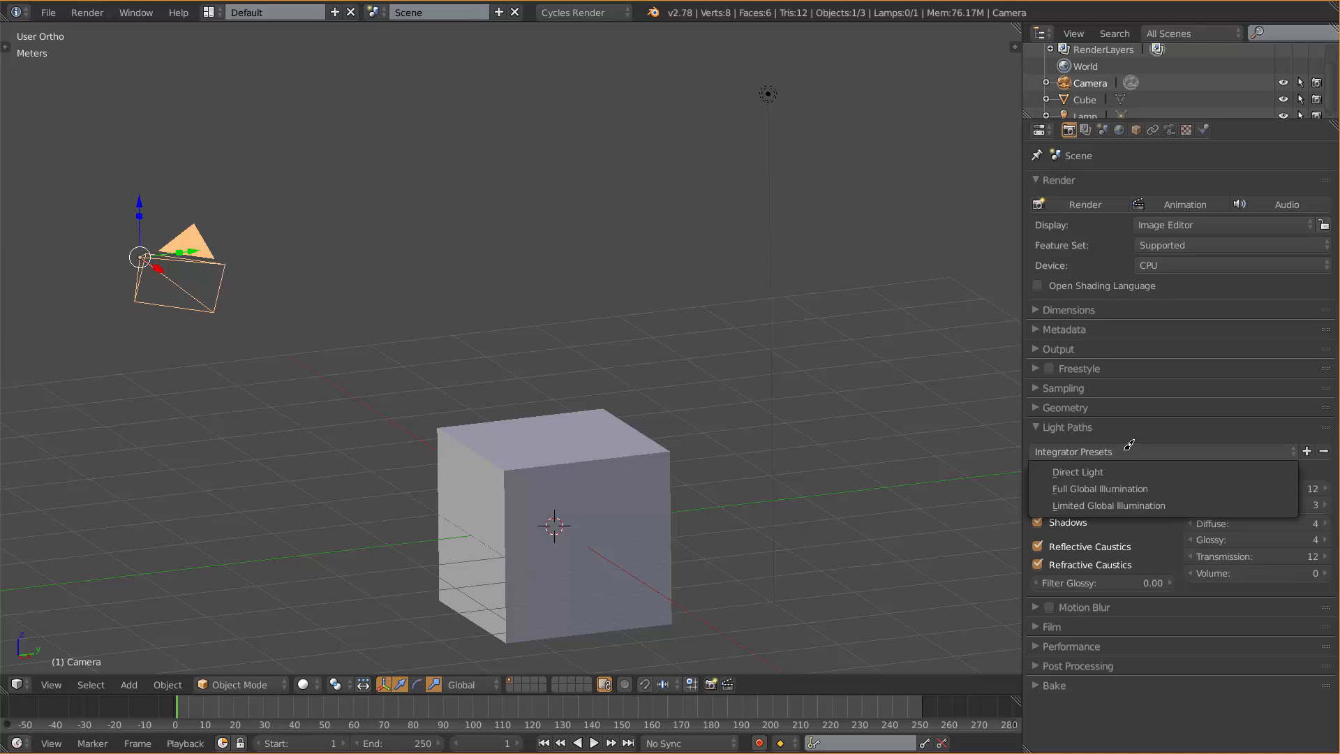
click(1126, 448)
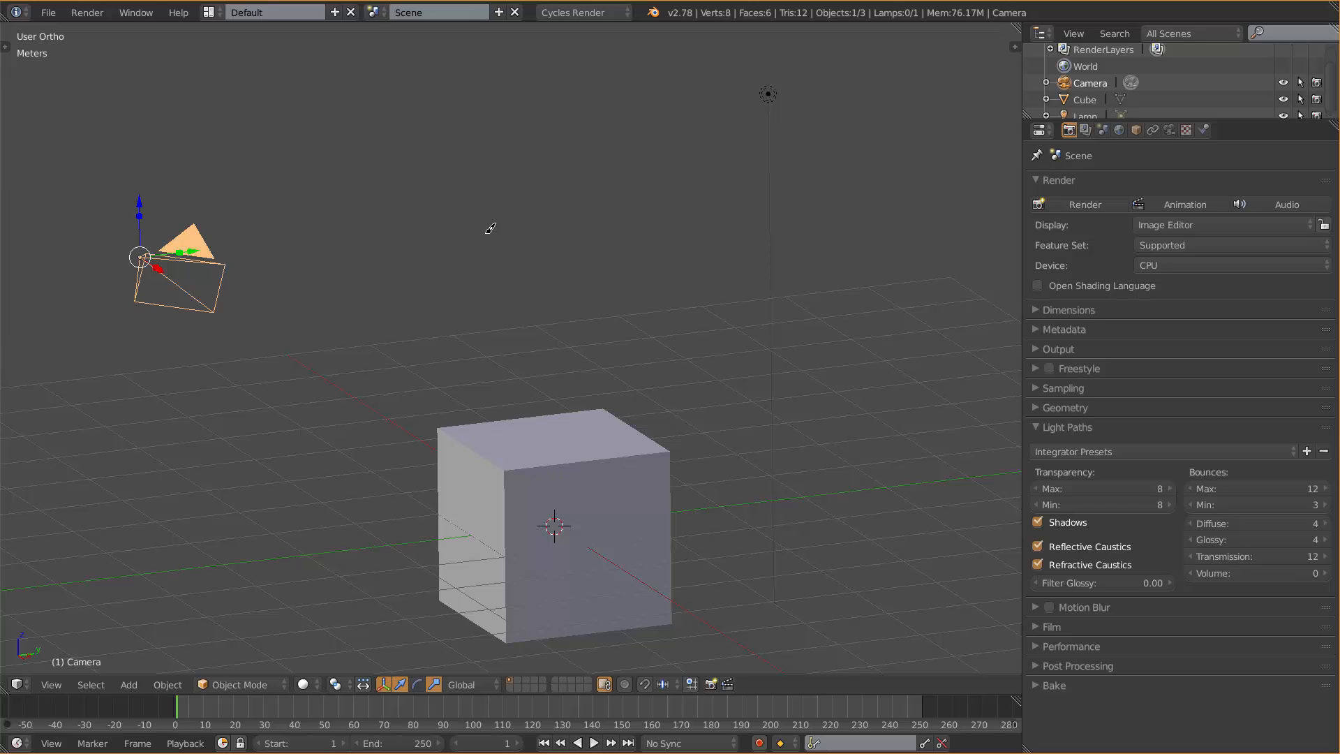
- Sketch a U-shaped grease pencil outline above the cube and a ray from the camera passing and bouncing through its walls
mouse_move(458, 161)
mouse_down()
mouse_move(456, 201)
mouse_move(549, 257)
mouse_move(560, 157)
mouse_move(510, 263)
mouse_move(478, 172)
mouse_move(452, 153)
mouse_up()
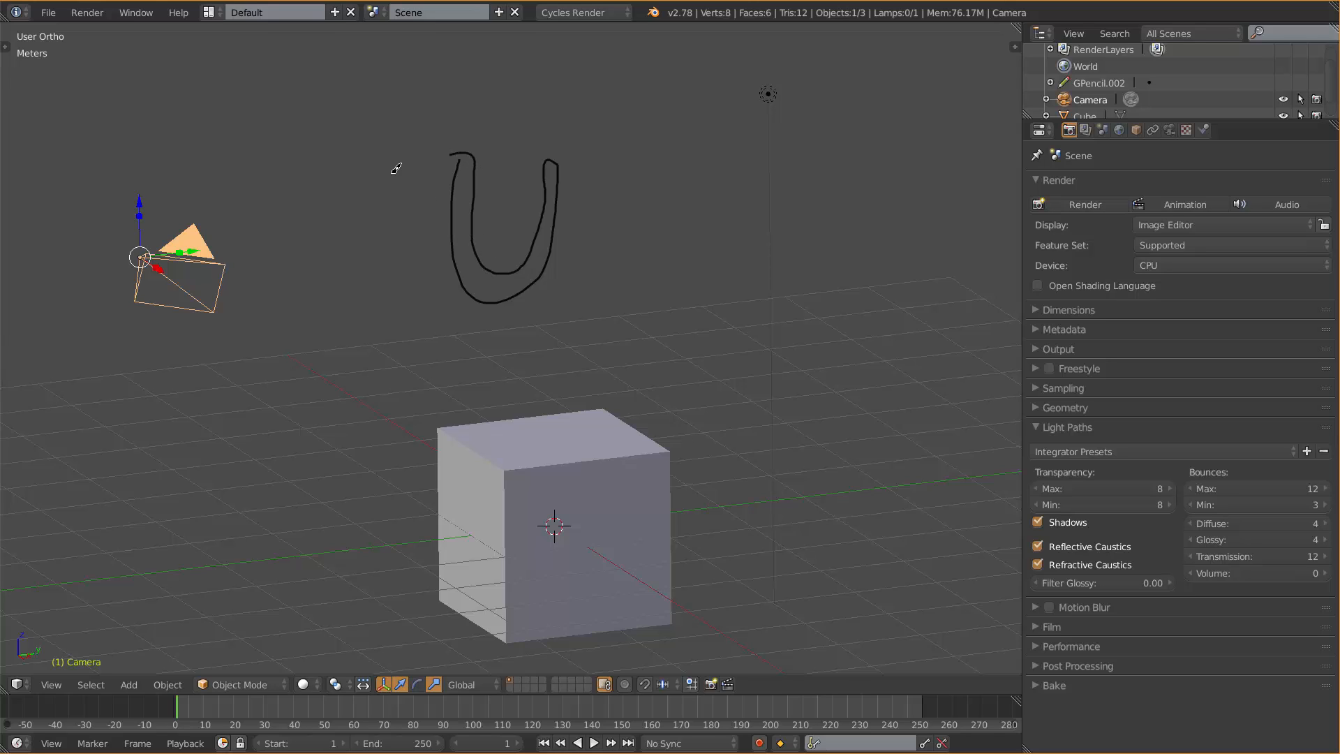
mouse_move(188, 264)
mouse_down()
mouse_move(402, 210)
mouse_move(457, 203)
mouse_move(476, 218)
mouse_up()
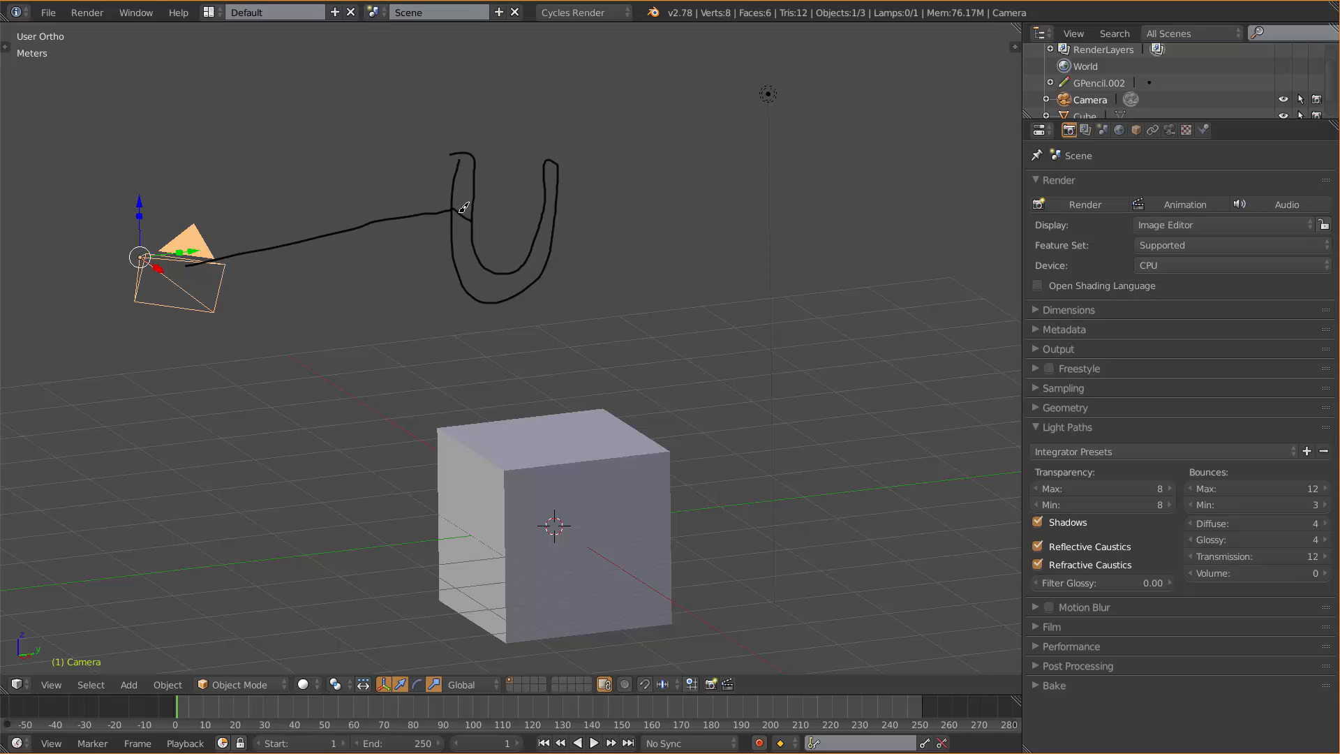
mouse_move(472, 201)
mouse_down()
mouse_move(469, 164)
mouse_move(492, 155)
mouse_move(501, 264)
mouse_up()
mouse_move(490, 198)
mouse_down()
mouse_move(492, 211)
mouse_move(469, 182)
mouse_move(559, 203)
mouse_move(551, 215)
mouse_up()
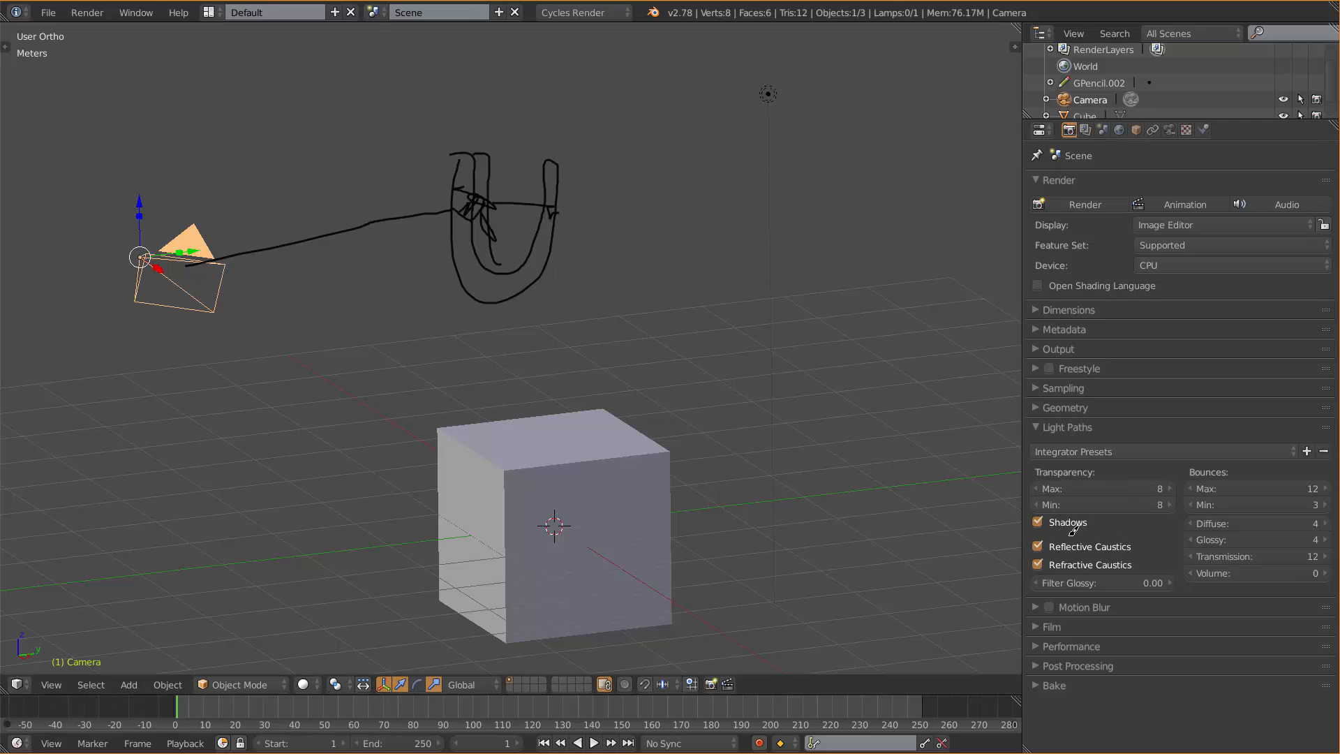
- Review the Sampling clamp settings again and collapse both the Sampling and Light Paths sections
click(1043, 386)
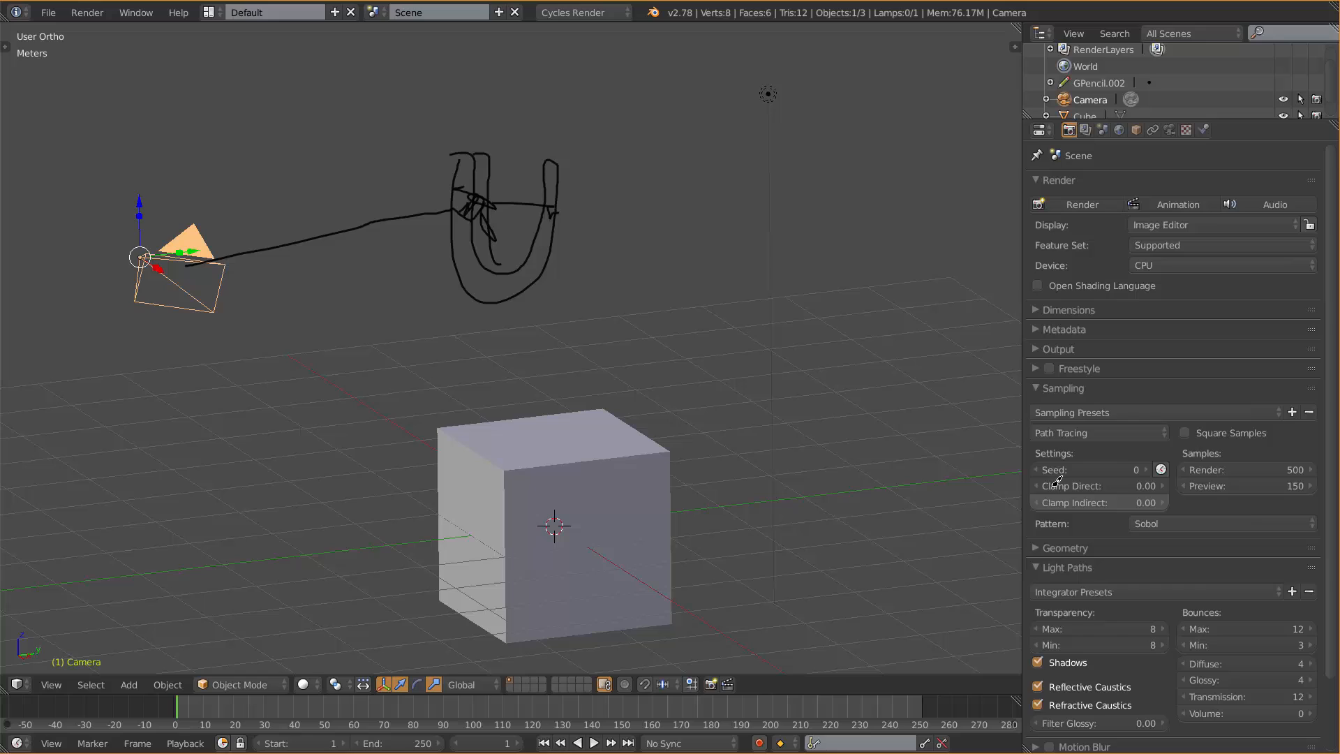
click(1046, 388)
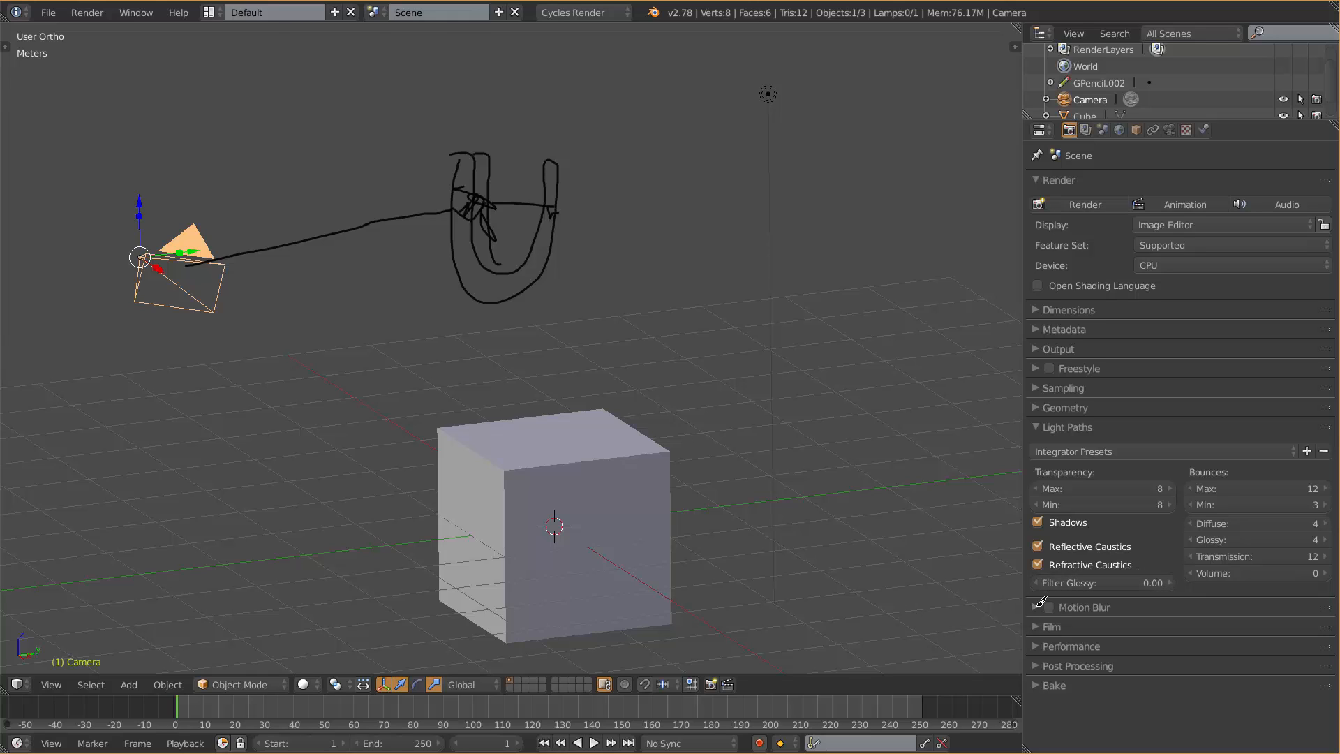
click(1040, 421)
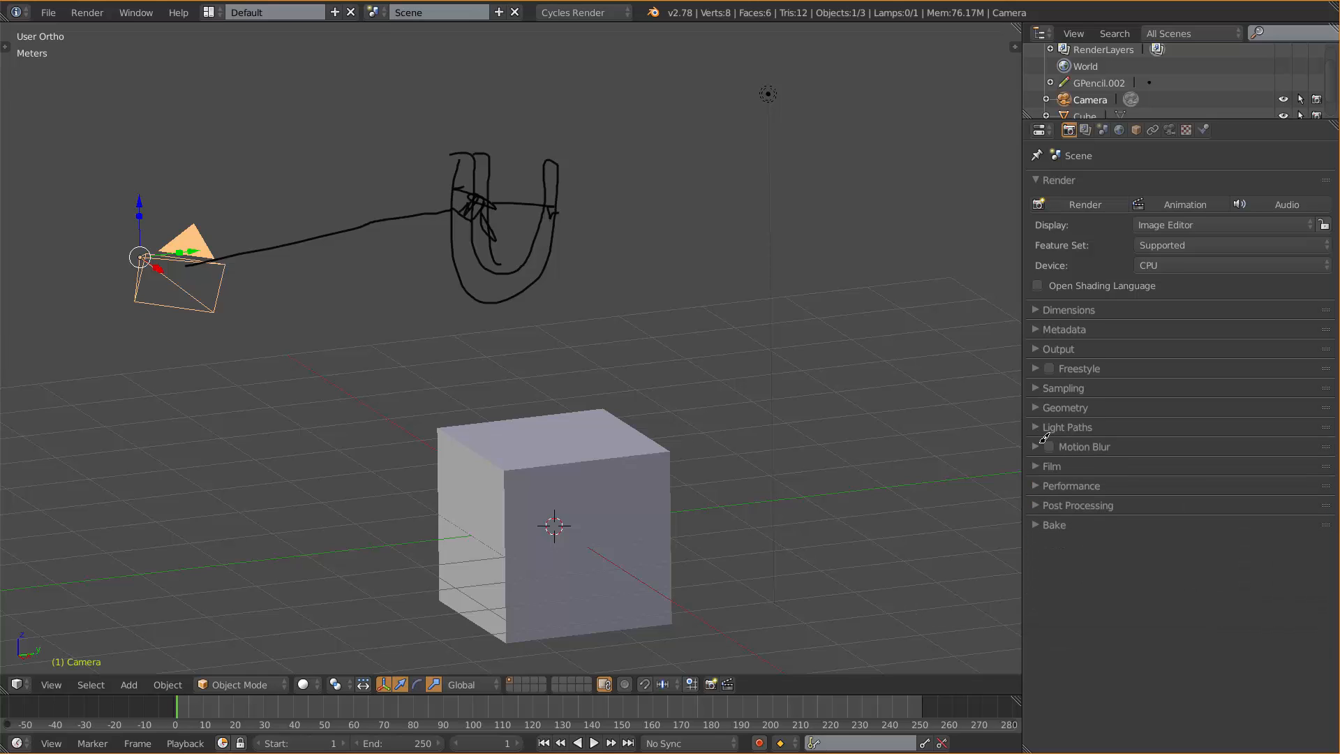